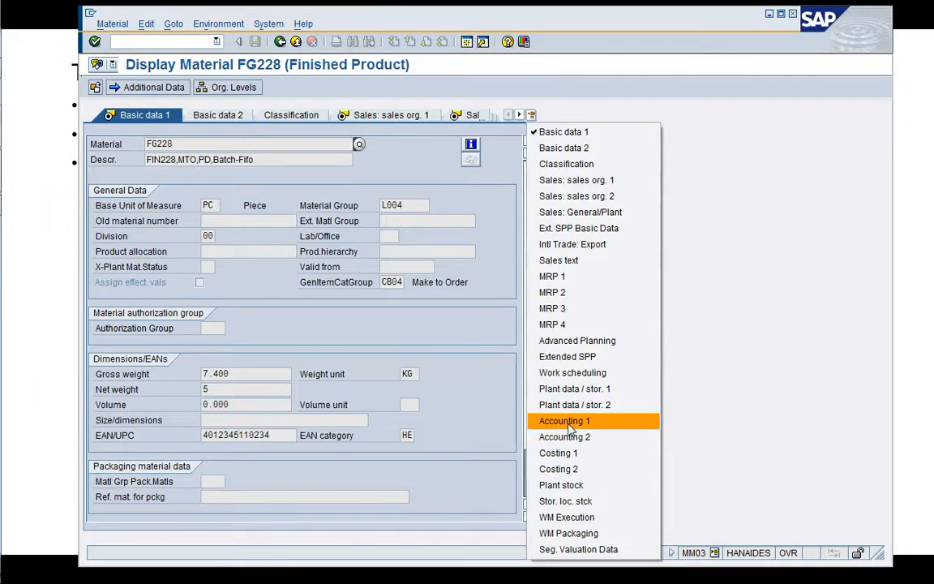
Show the Accounting 1 view of material FG228 and look up the possible values for its price control indicator.
left_click(566, 421)
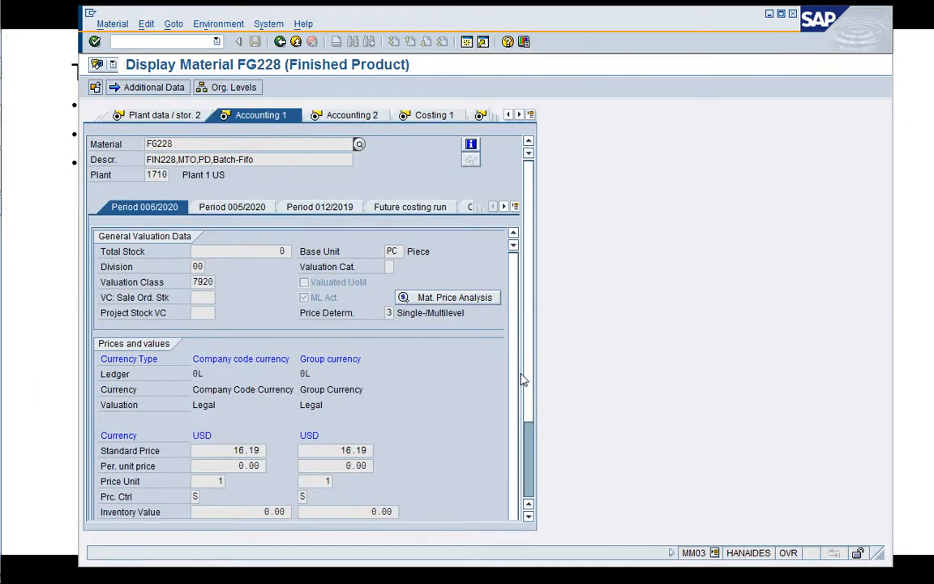
scroll(530, 413, "down", 3)
scroll(529, 452, "down", 1)
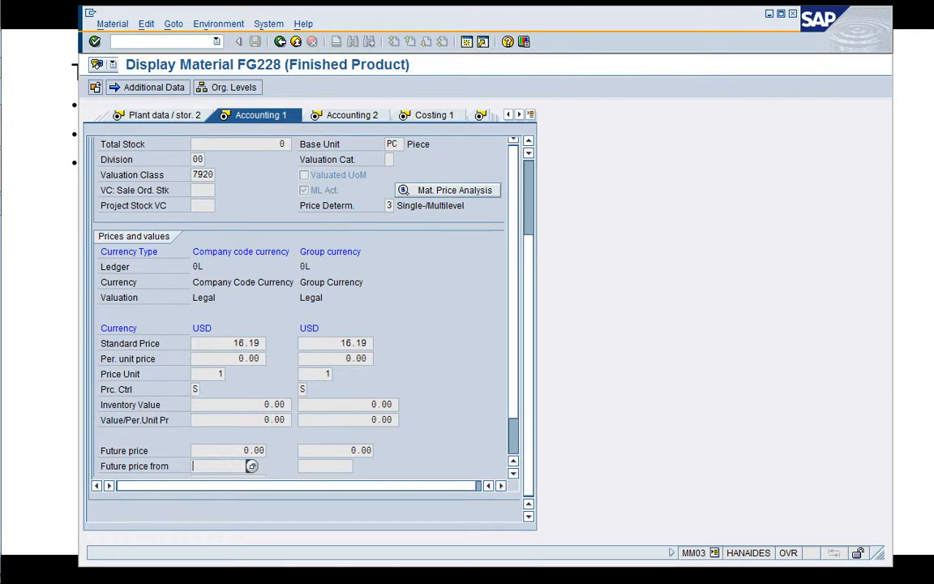
left_click(195, 390)
left_click(208, 390)
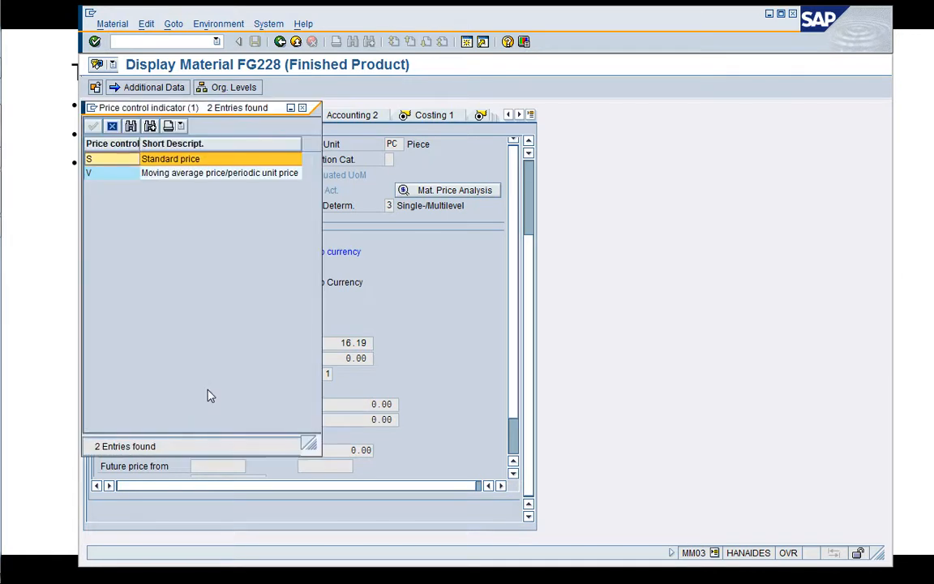
left_click(109, 126)
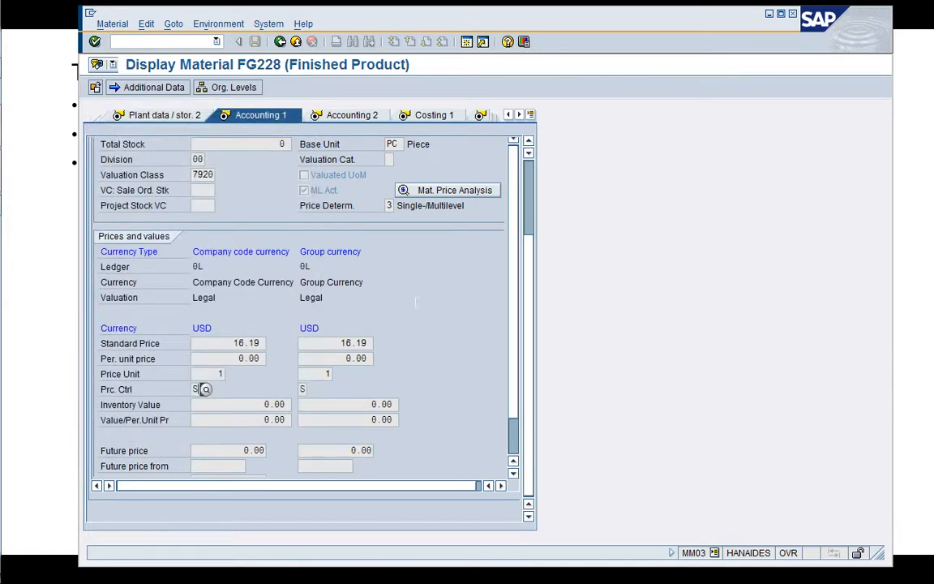
Open transaction CK24 in a new session and view the standard price release screen before returning to marking.
left_click(467, 43)
type("/nCK24")
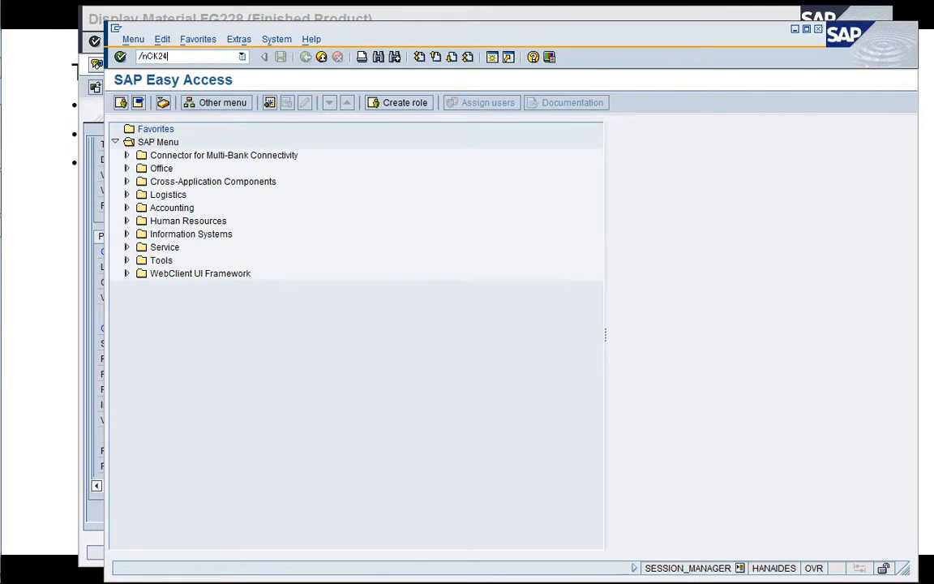
key("Return")
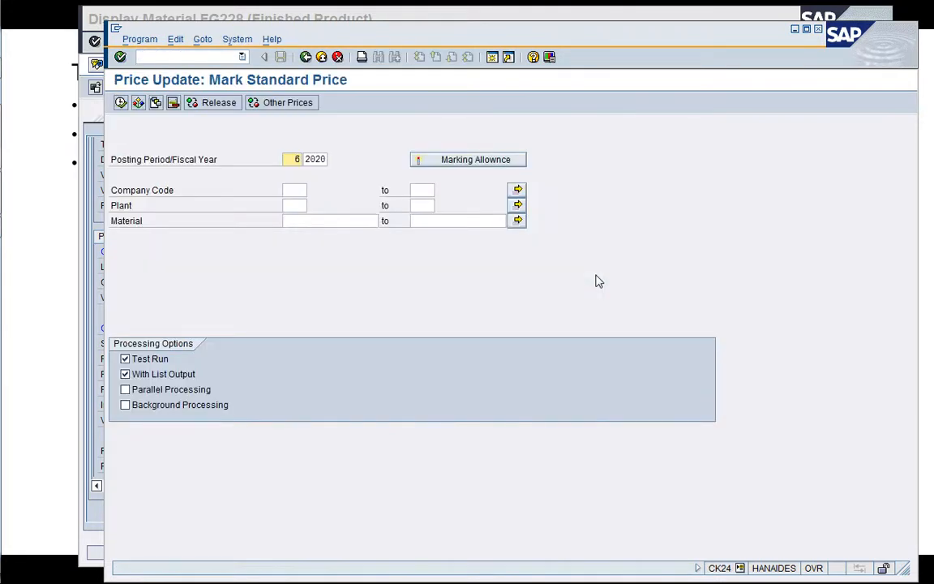
left_click(229, 104)
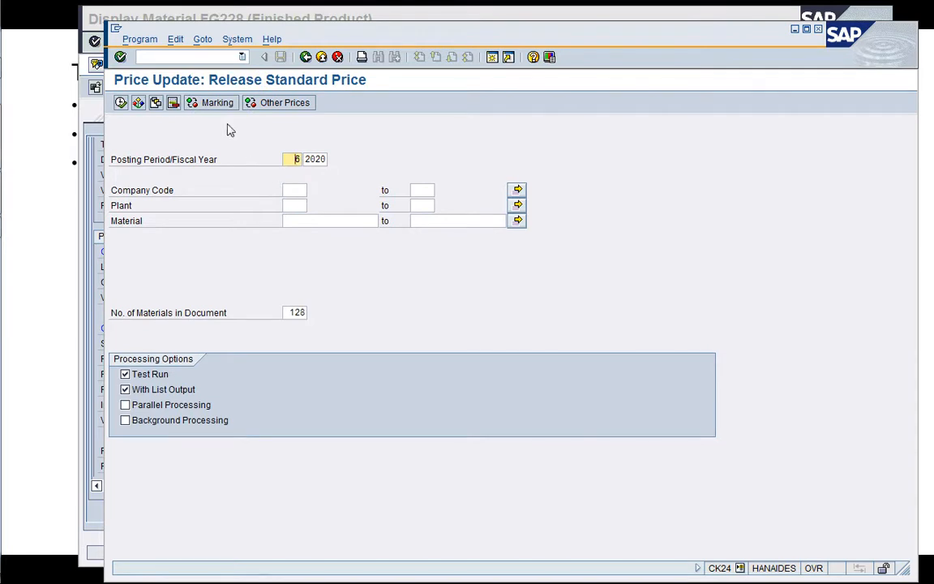
left_click(218, 107)
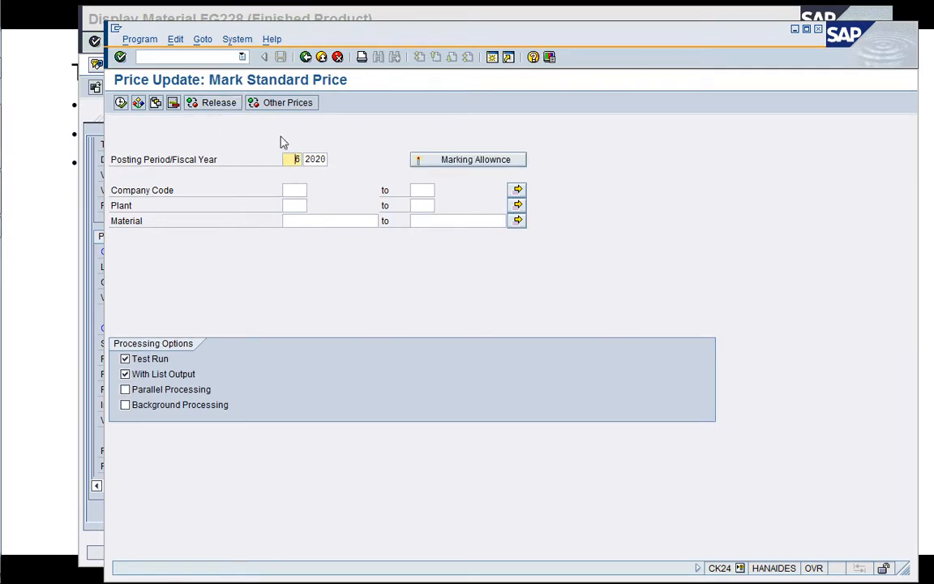
Close the CK24 session and return the material display to its initial screen.
left_click(199, 56)
type("/i")
key("Return")
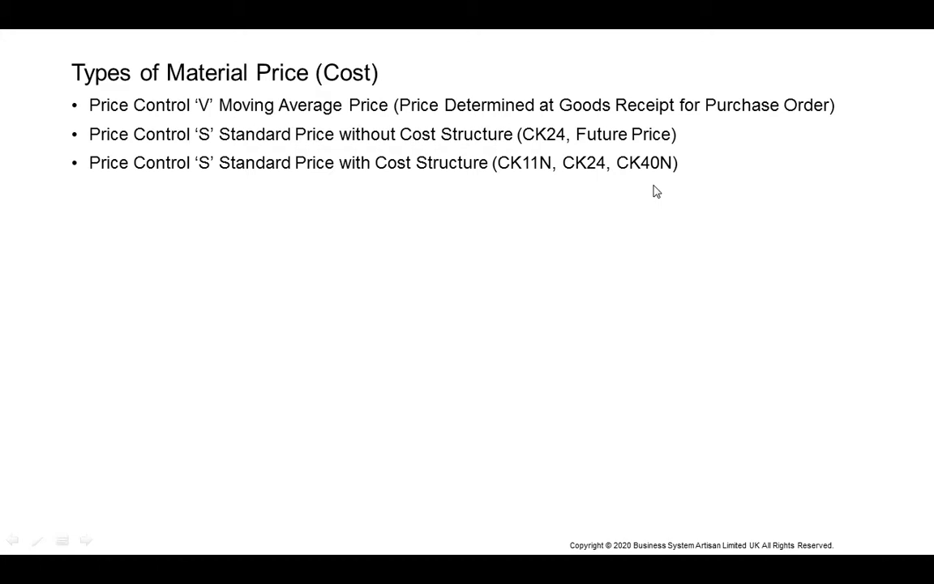
key("alt+Tab")
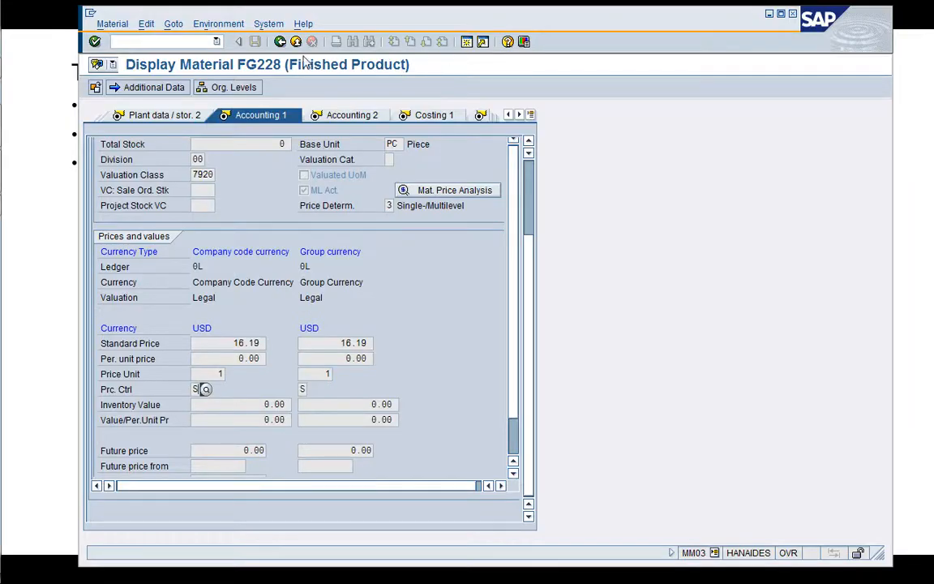
left_click(281, 44)
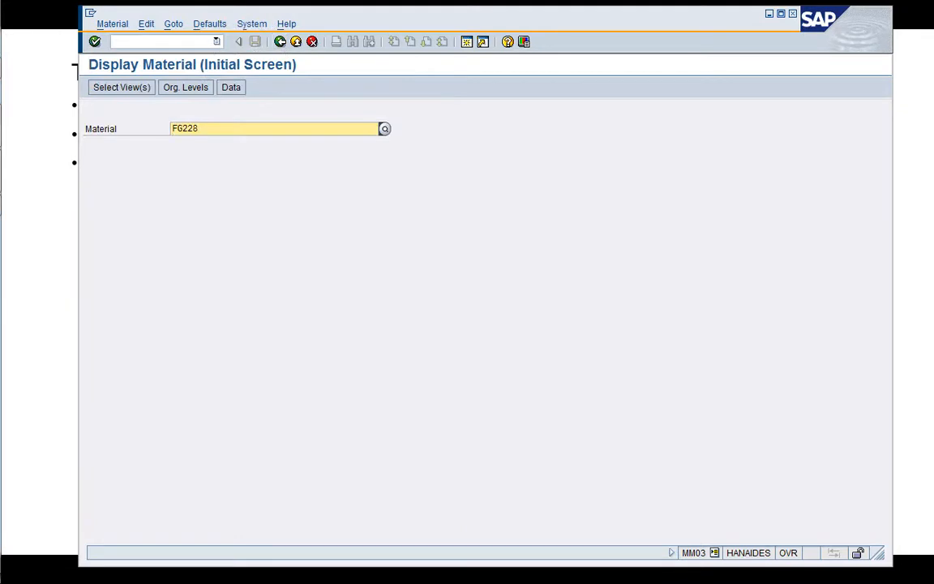
Open a new session and expand Accounting and its Controlling folder in the SAP menu tree.
left_click(466, 43)
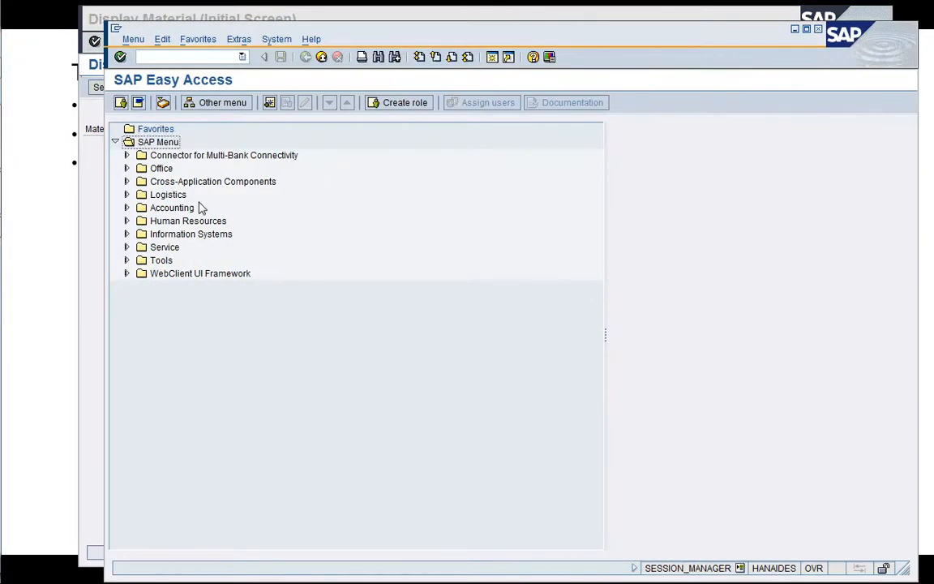
key("Down")
key("Down")
key("Down")
key("Down")
key("Down")
key("Right")
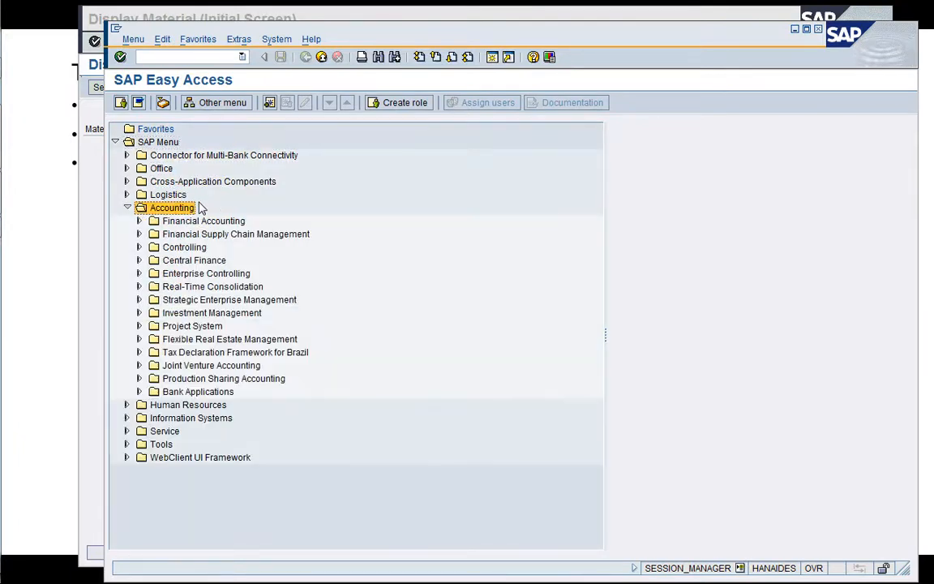
key("Down")
key("Down")
key("Down")
key("Right")
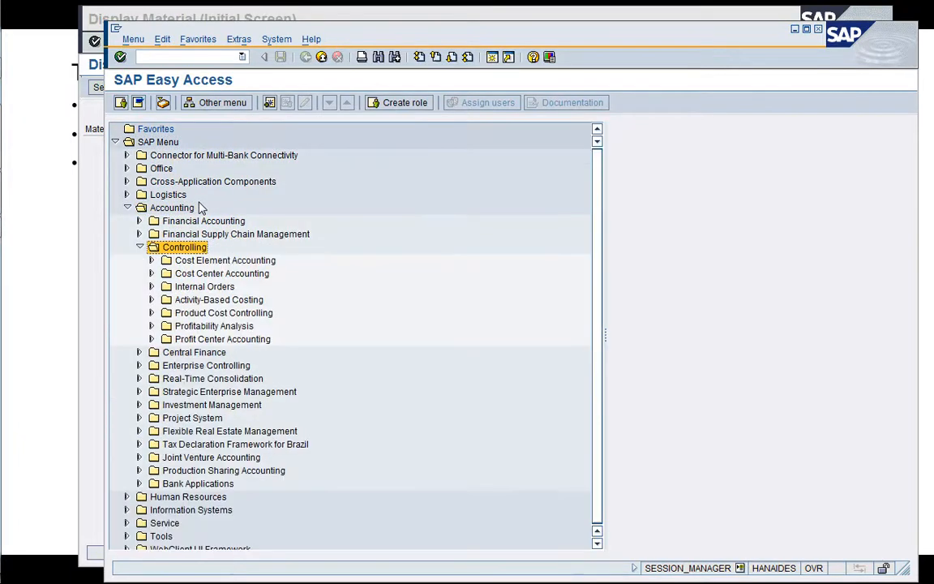
Expand Product Cost Controlling and Product Cost Planning under Controlling, stopping at Material Costing.
key("Down")
key("Down")
key("Down")
key("Down")
key("Down")
key("Right")
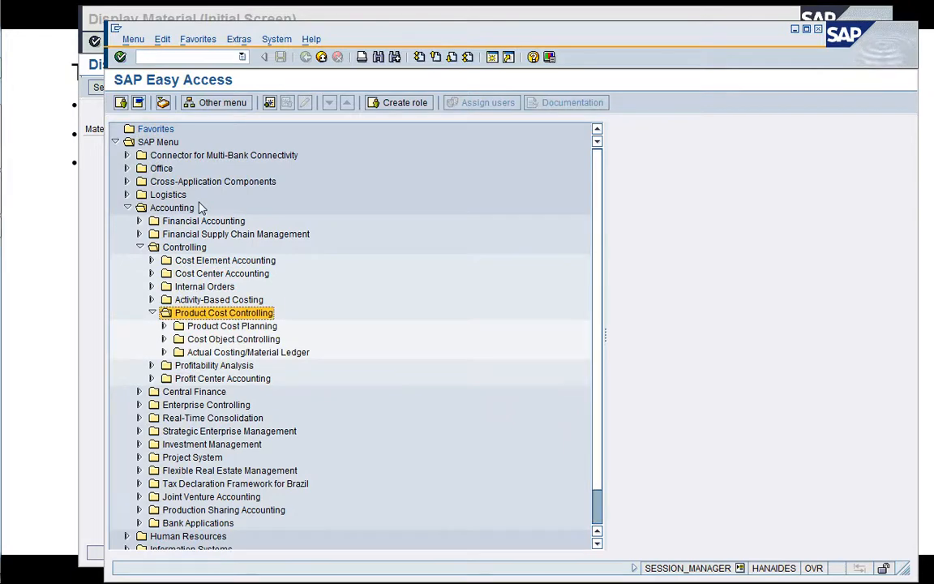
key("Down")
key("Right")
key("Down")
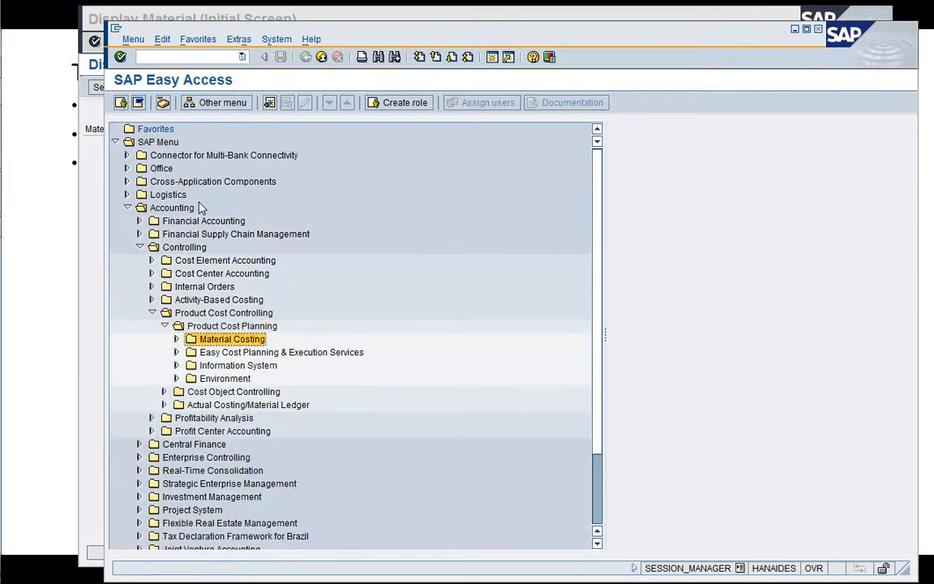
Expand Material Costing with its Costing Run and Cost Estimate with Quantity Structure folders.
key("Right")
key("Down")
key("Down")
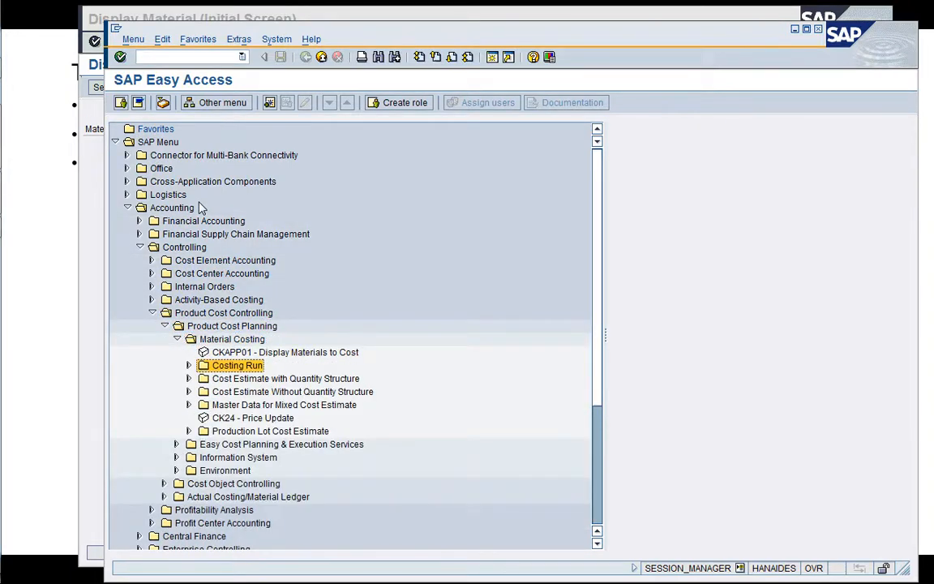
key("Right")
key("Down")
key("Down")
key("Down")
key("Right")
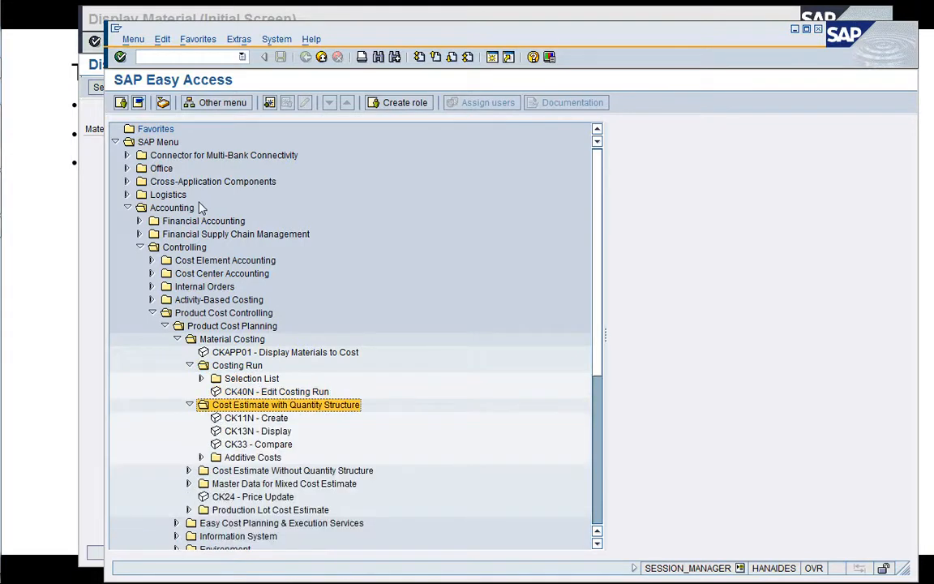
Examine the cost estimate and price update transactions listed under Material Costing, including CK11N and CK24.
key("Down")
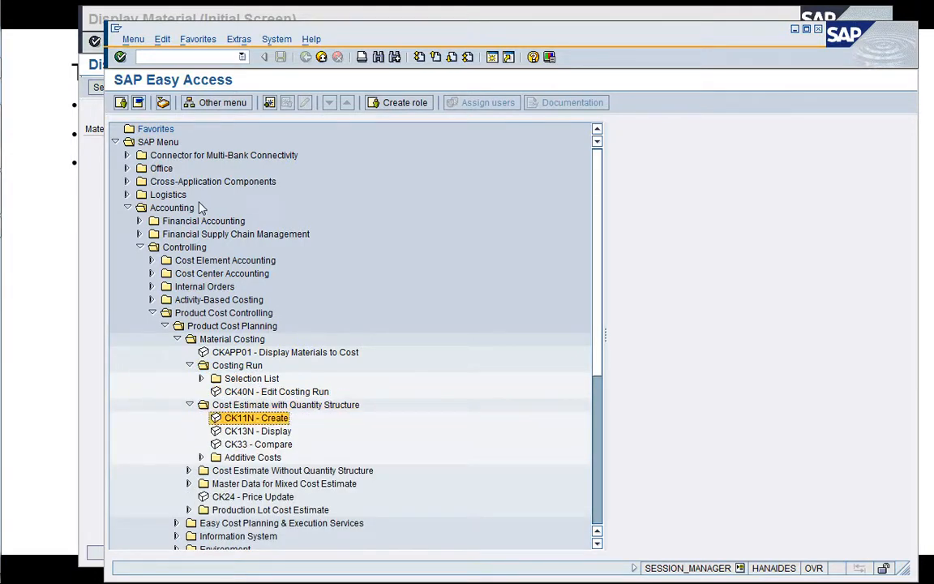
key("Up")
key("Up")
key("Down")
key("Down")
key("Down")
key("Down")
key("Down")
key("Down")
key("Down")
key("Down")
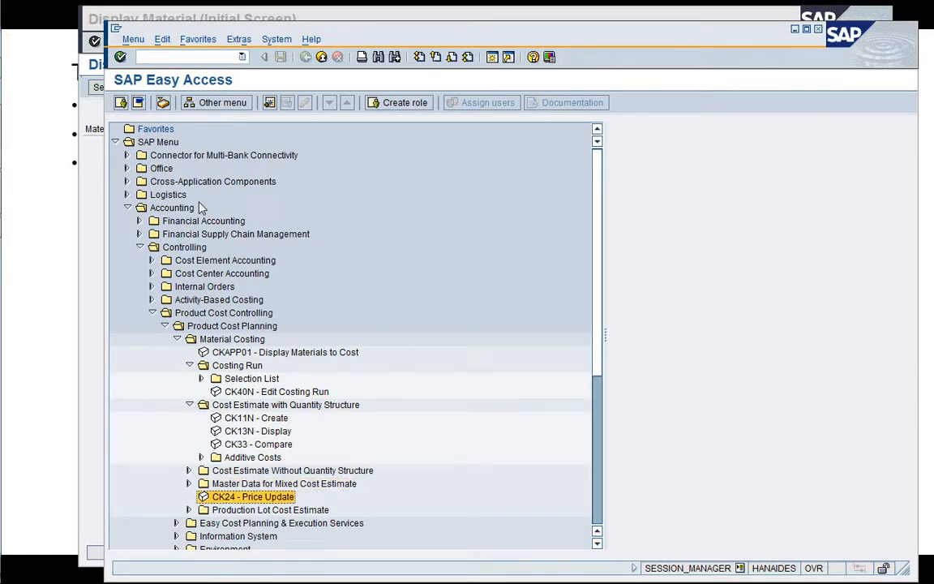
key("Up")
key("Up")
key("Up")
key("Up")
key("Up")
key("Up")
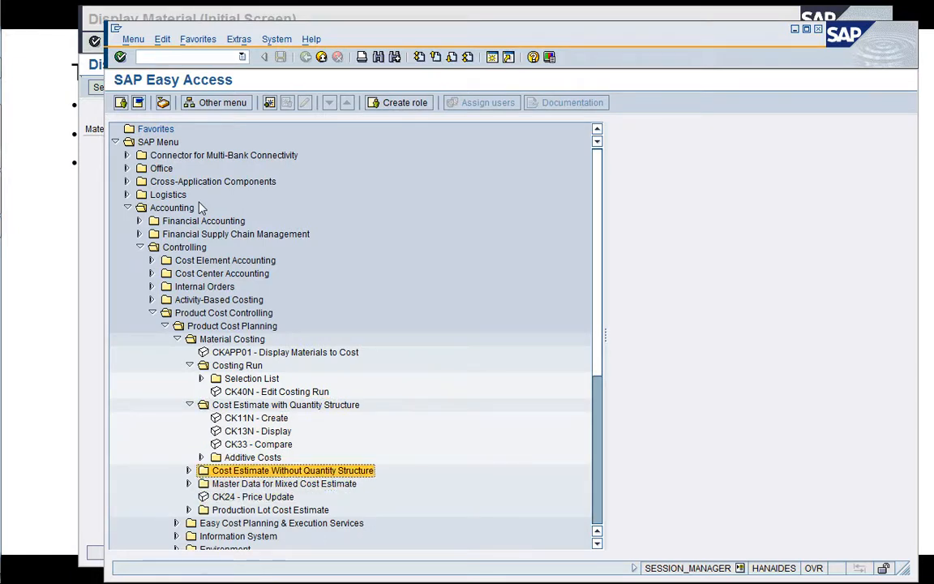
View the CK11N cost estimate creation screen and return to the SAP menu tree.
key("Return")
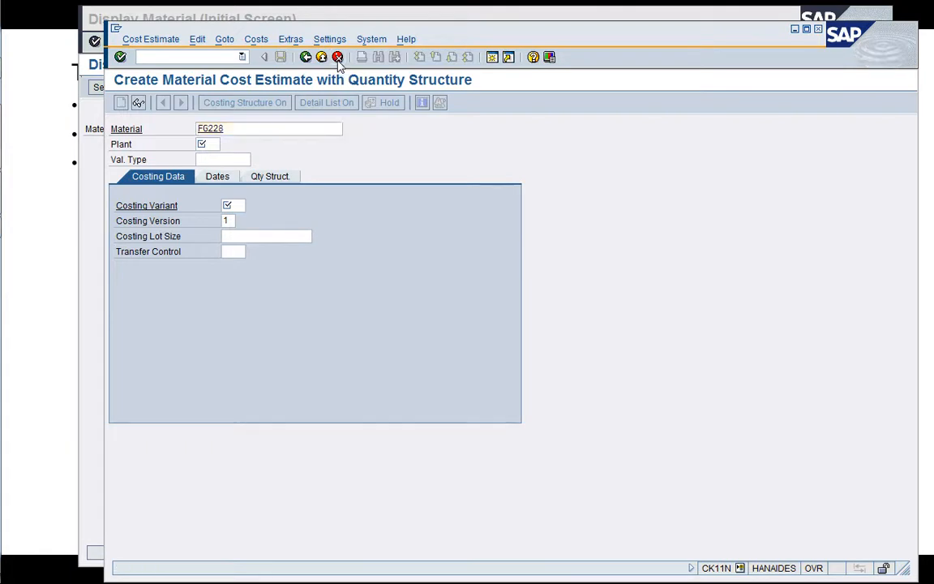
key("Return")
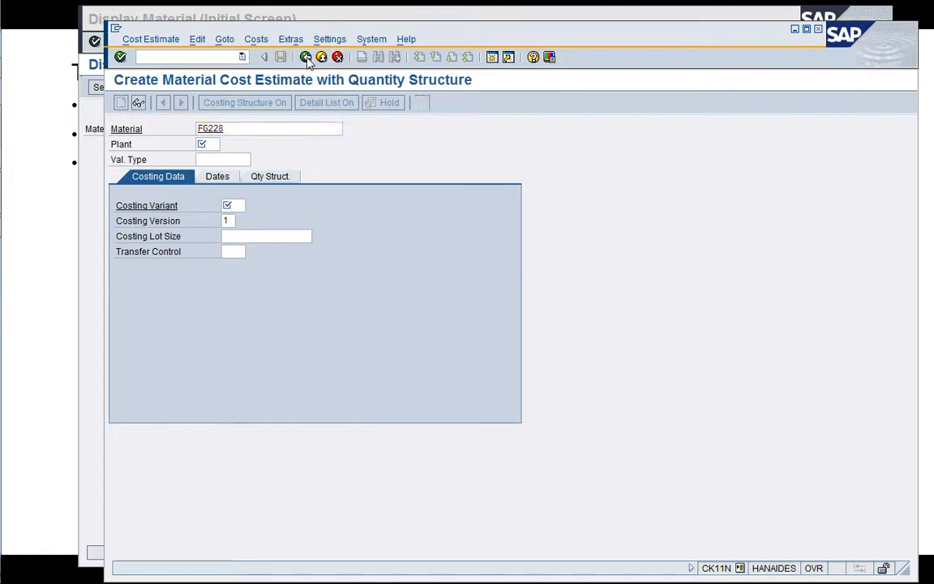
left_click(305, 56)
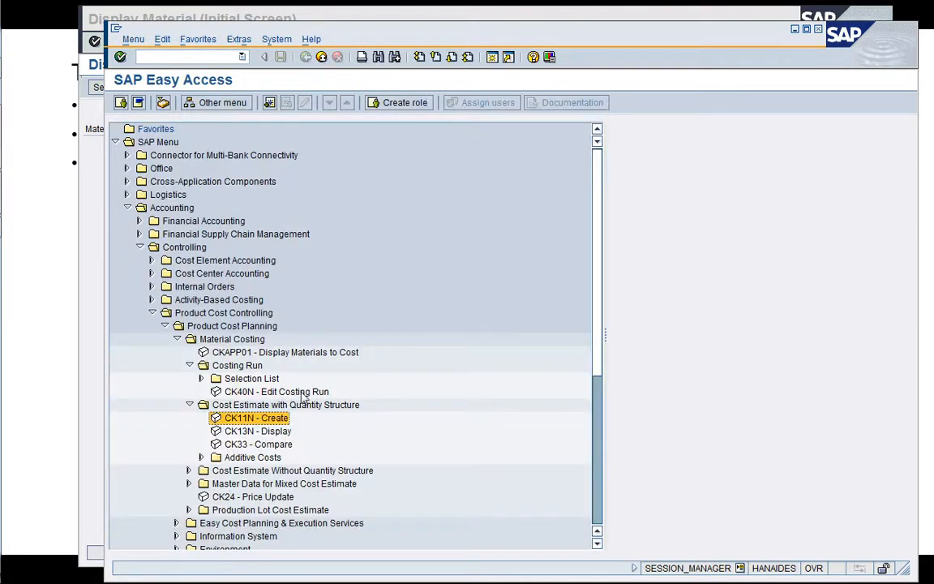
Collapse Cost Estimate with Quantity Structure and open CK40N - Edit Costing Run for costing run 1710-001.
left_click(288, 395)
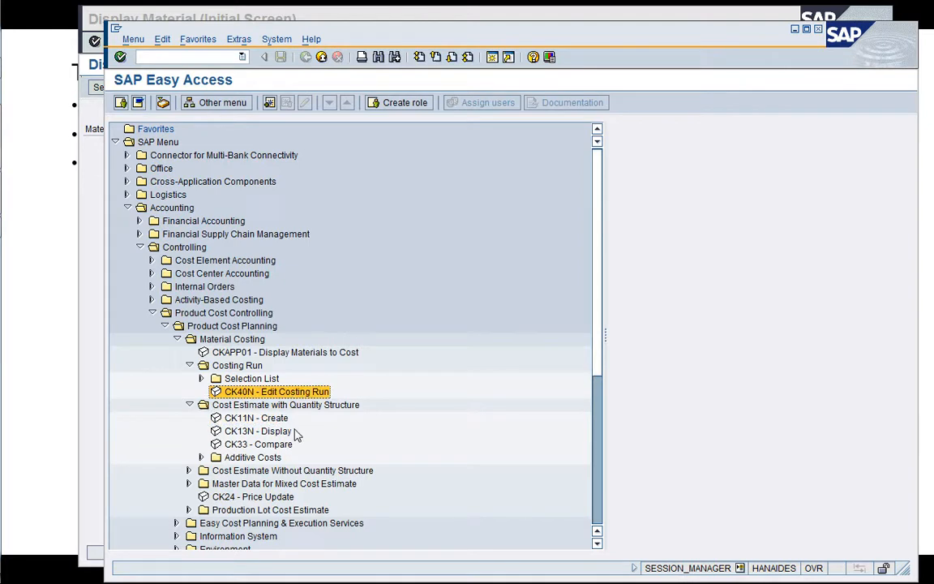
left_click(190, 404)
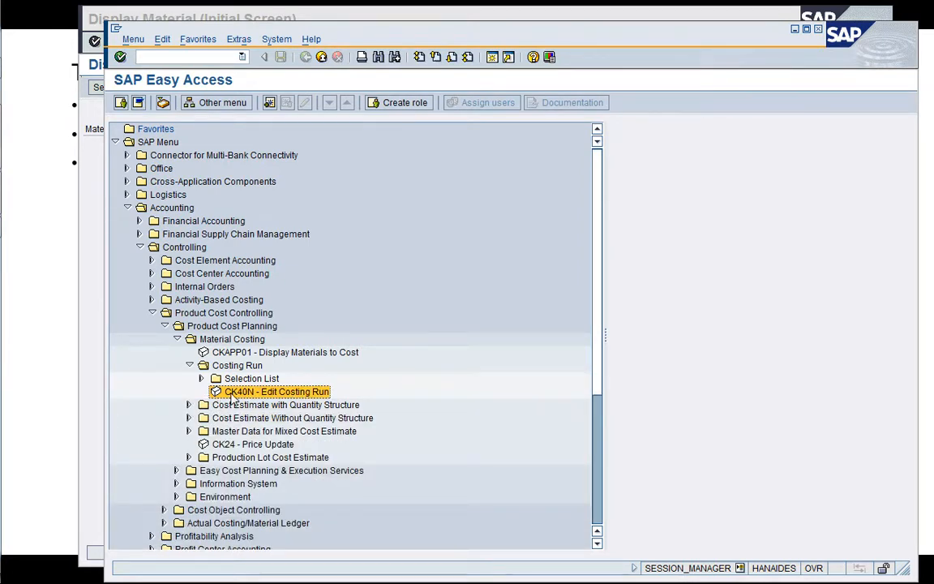
double_click(233, 394)
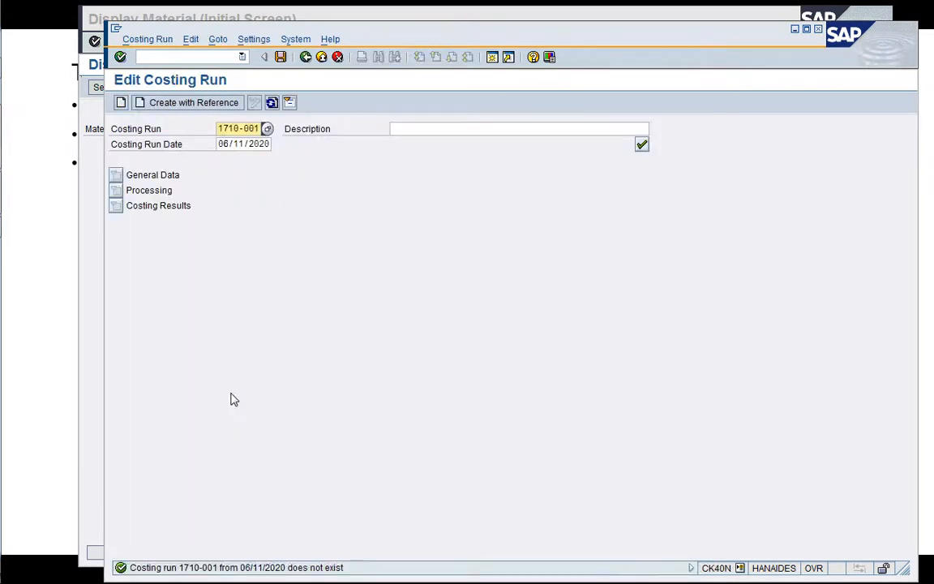
key("Return")
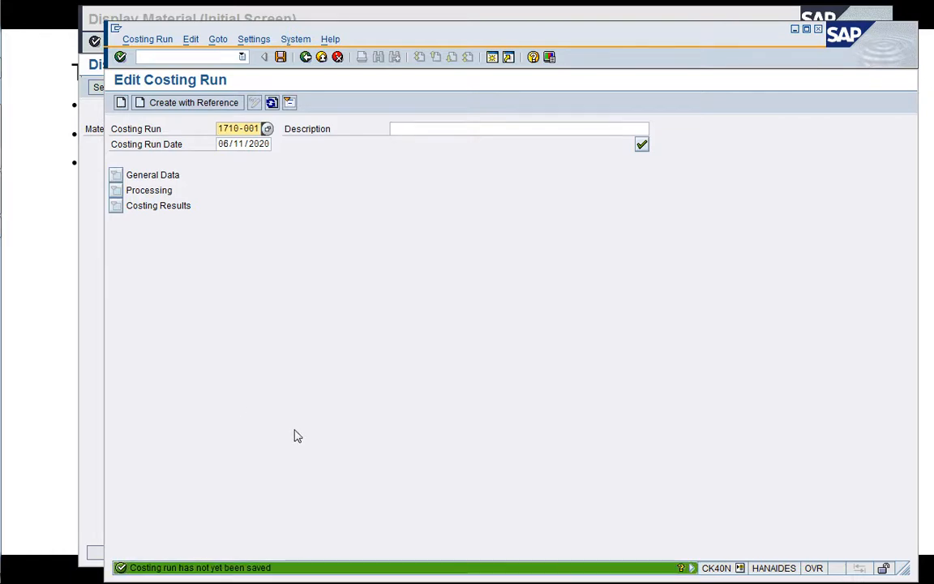
Open transaction SE16 in a new session and list the entries of table KALA without selection criteria.
left_click(493, 60)
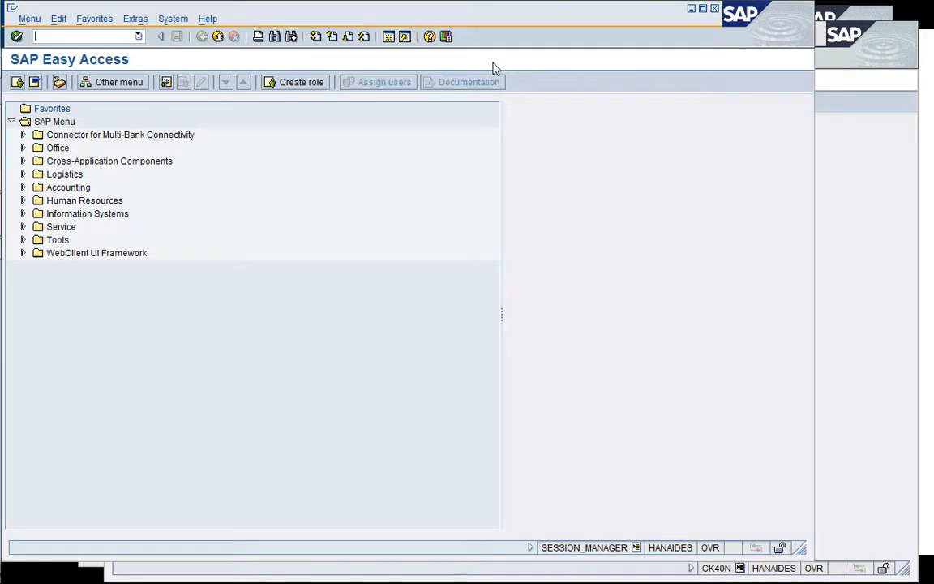
type("/nSE16")
key("Return")
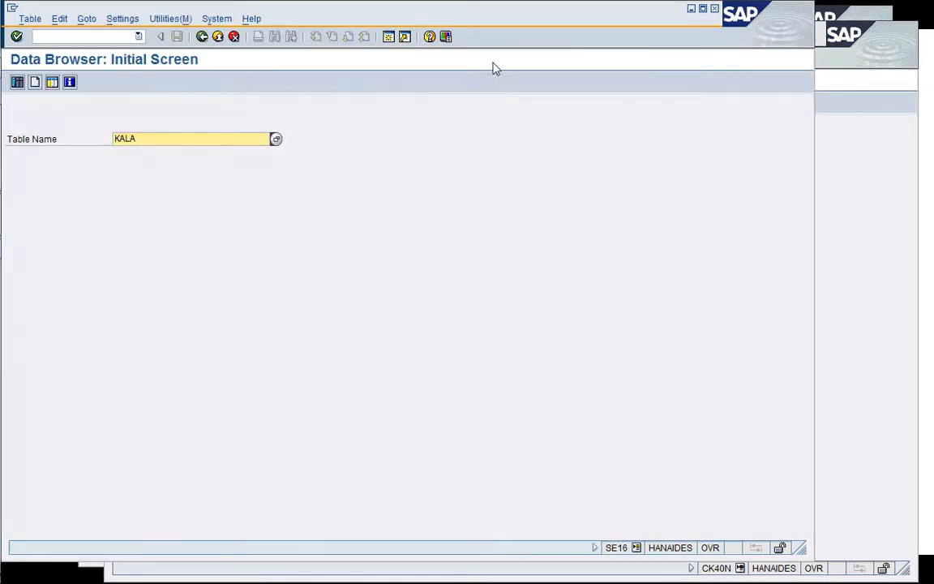
key("Return")
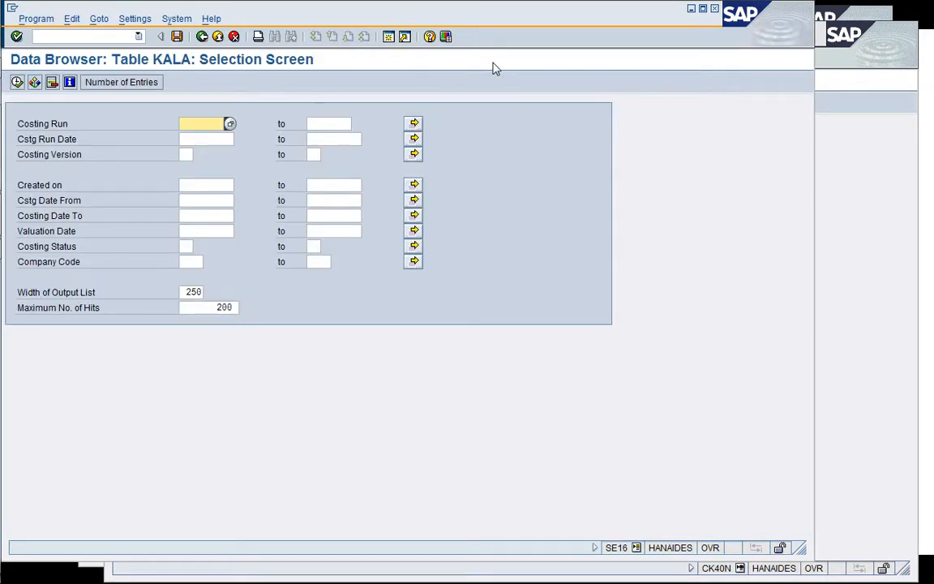
left_click(15, 86)
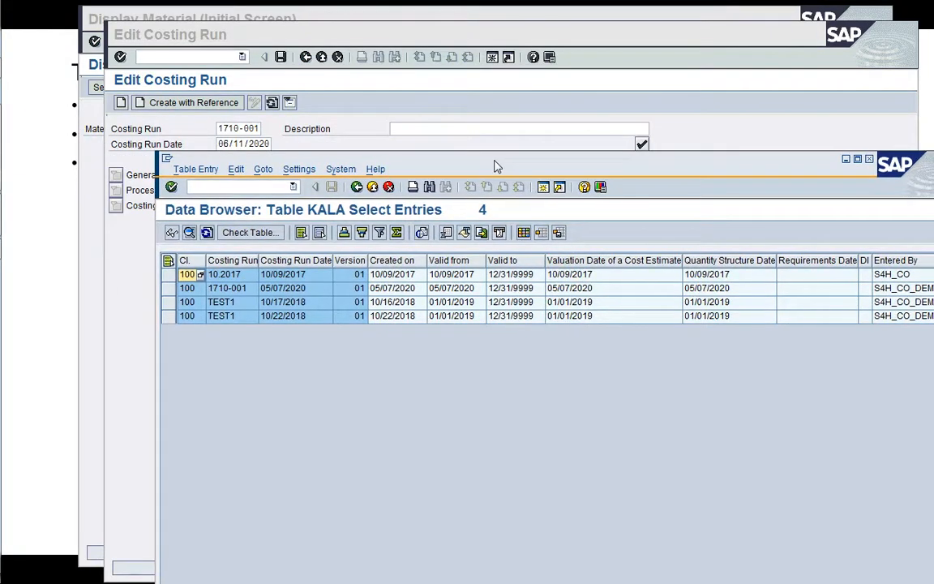
Copy the run date of costing run 1710-001 from table KALA and load the run in CK40N with date 05/07/2020.
left_click_drag(497, 167, 364, 147)
left_click(145, 273)
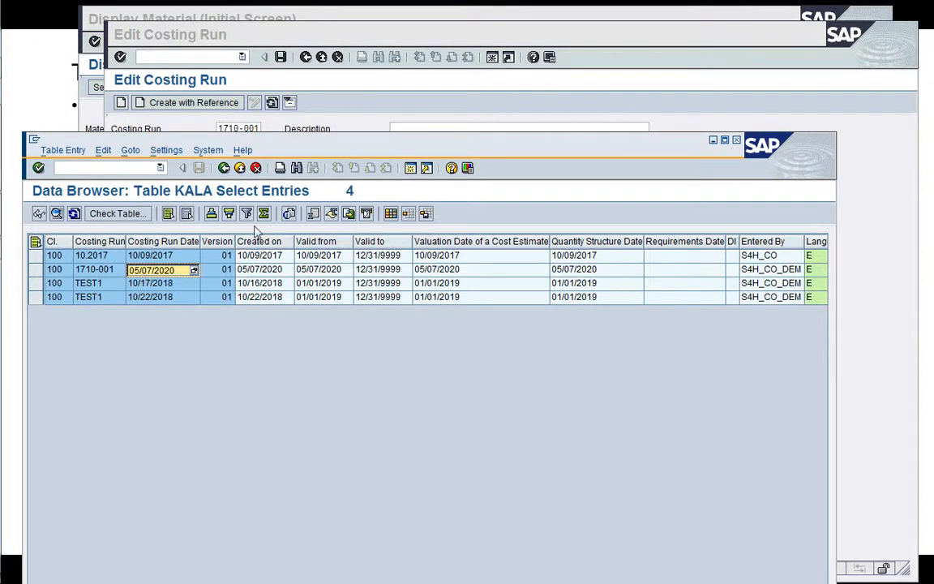
left_click(426, 107)
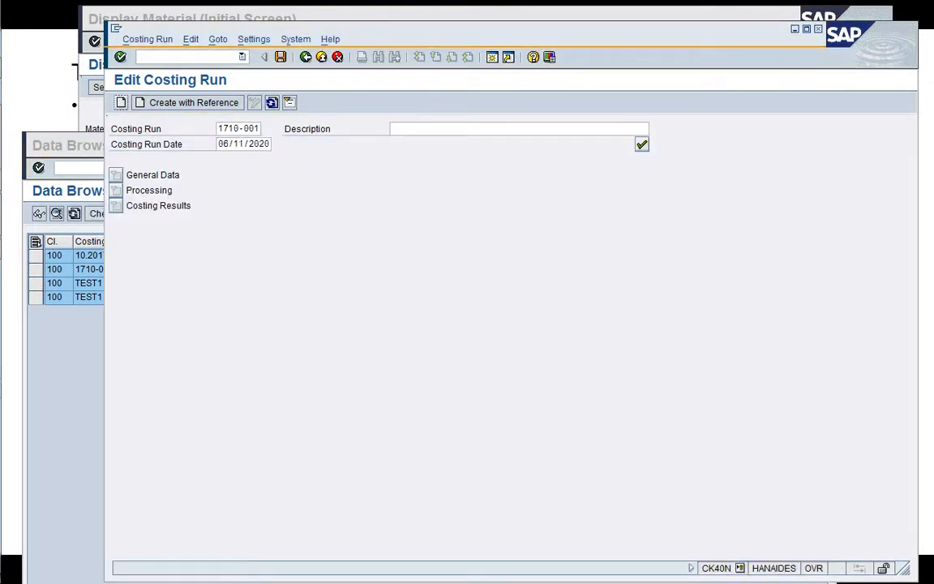
left_click(243, 144)
type("05/07/2020")
key("Return")
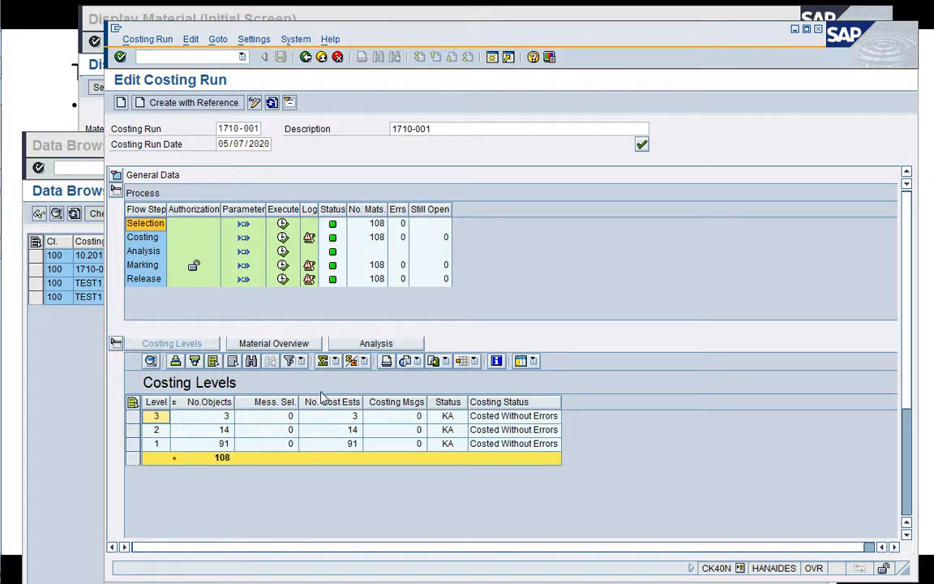
Examine the material overview and the analysis results of costing run 1710-001.
left_click(305, 347)
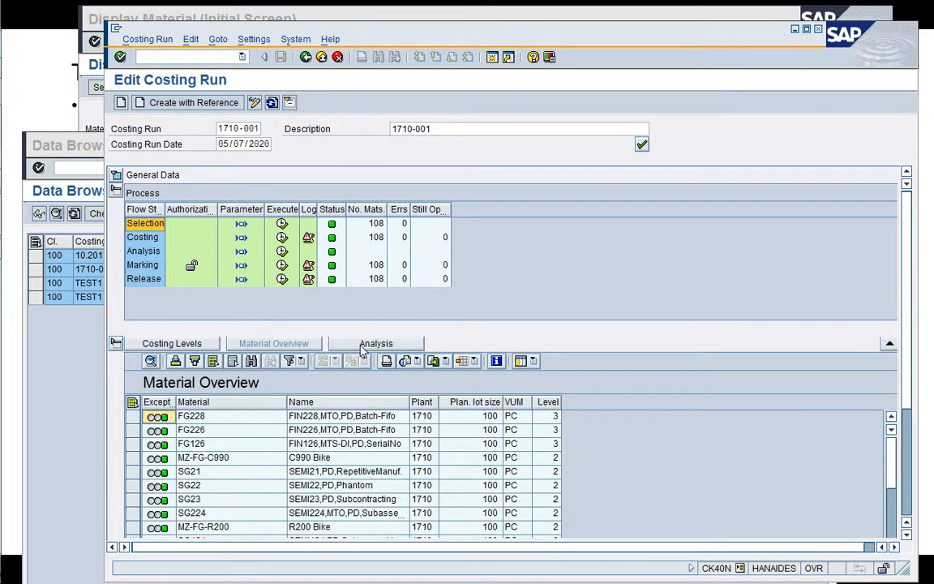
left_click(364, 347)
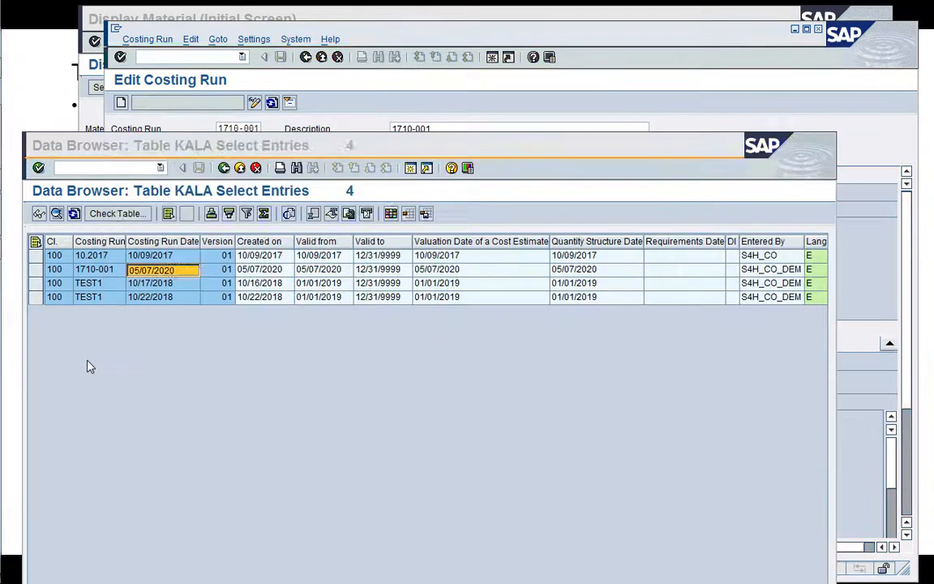
Close the Data Browser session showing the entries of table KALA.
left_click(85, 328)
left_click(108, 169)
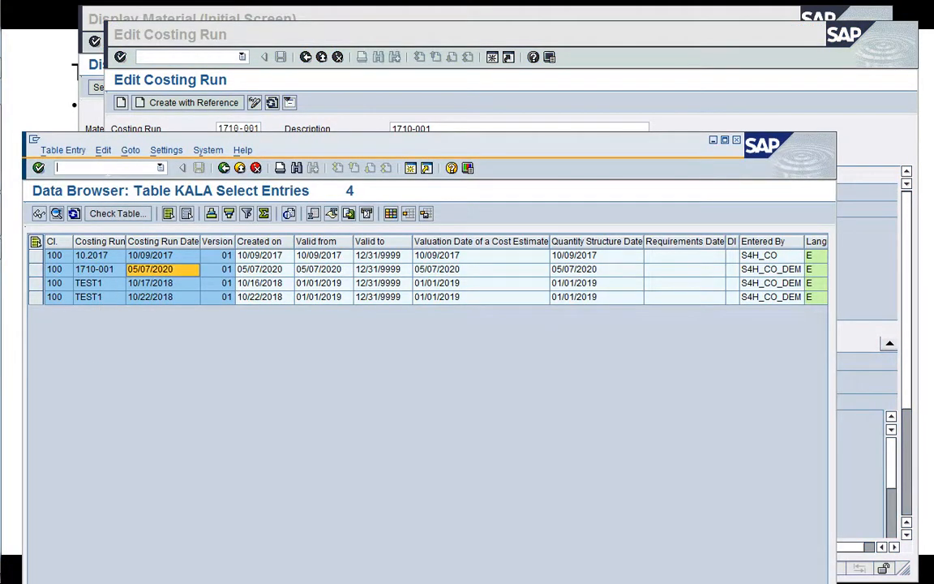
type("/i")
key("Return")
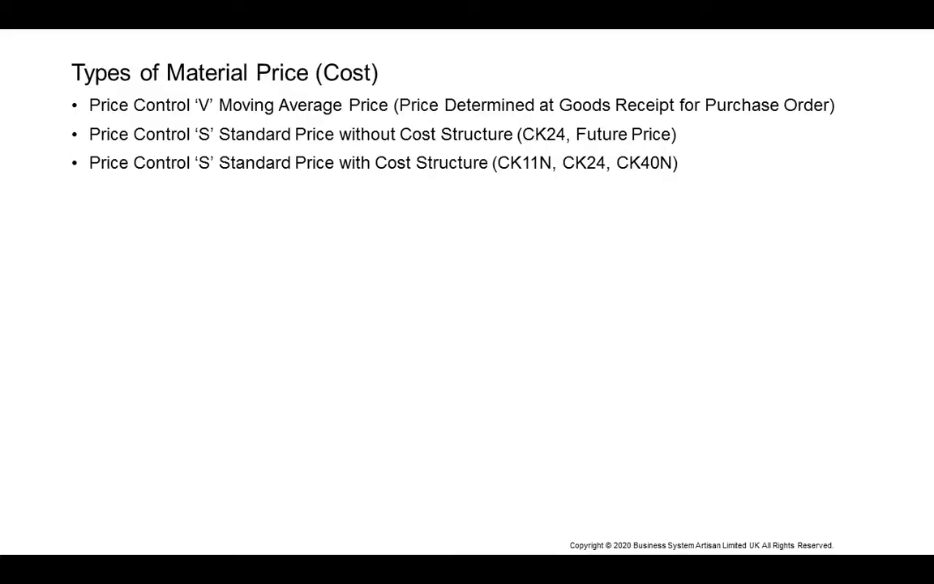
key("Right")
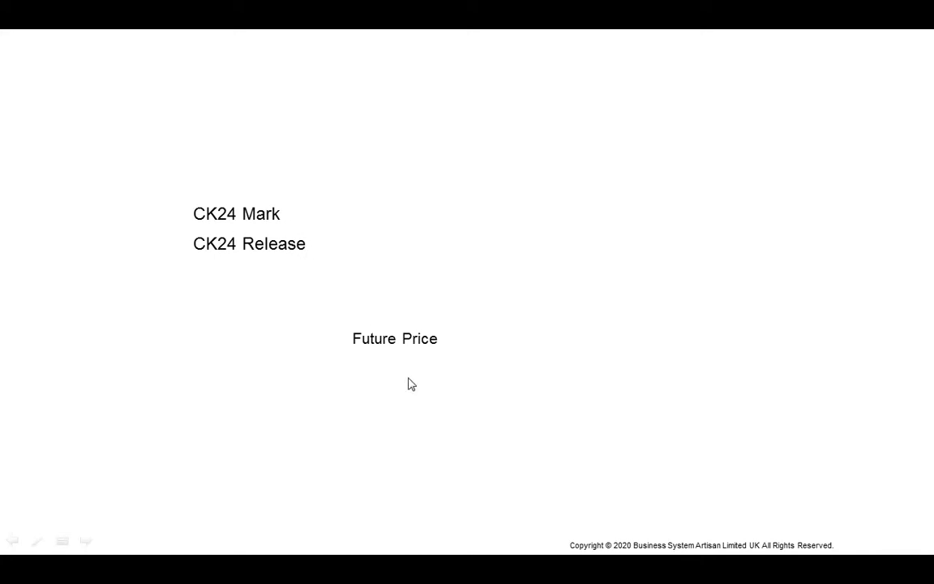
key("Right")
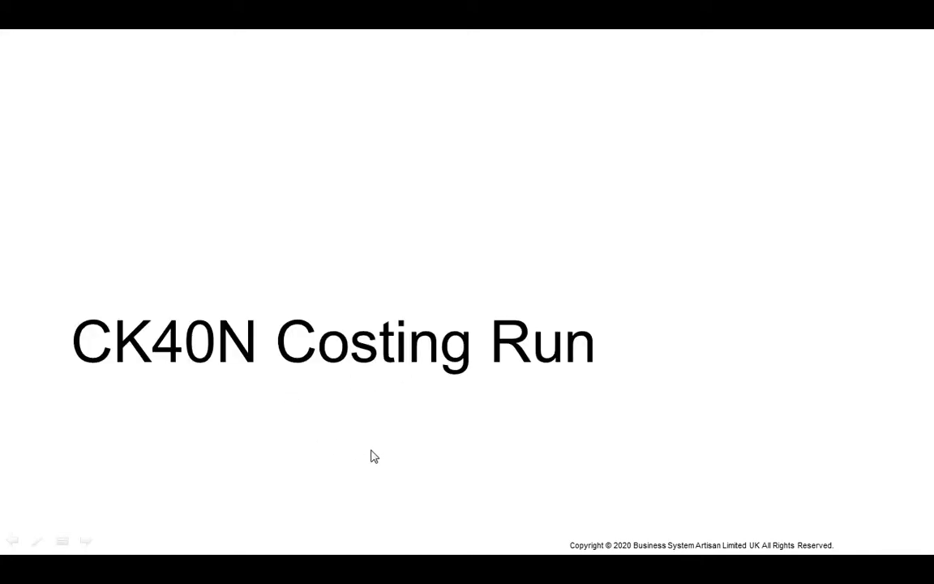
key("Right")
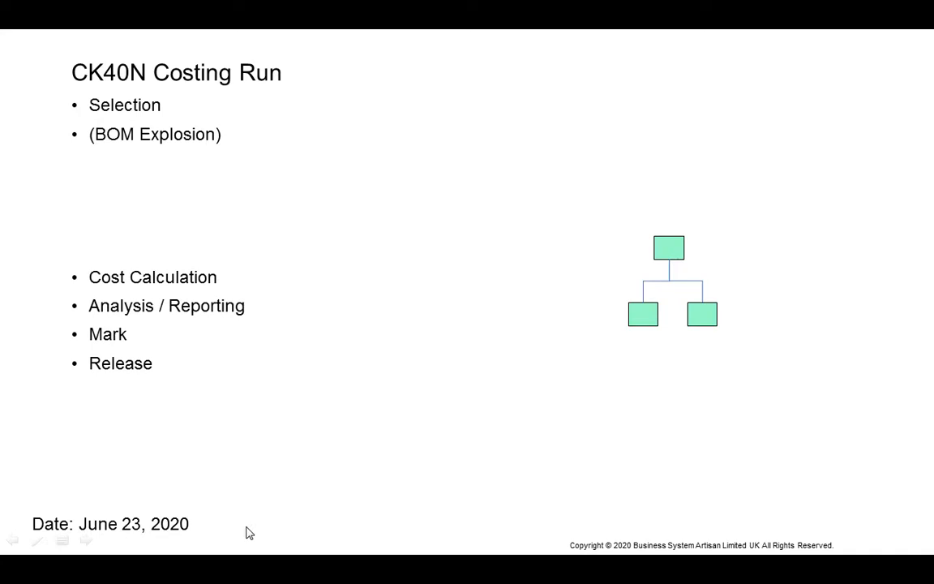
Switch back to SAP and leave the Edit Costing Run transaction for the SAP menu tree.
key("alt+Tab")
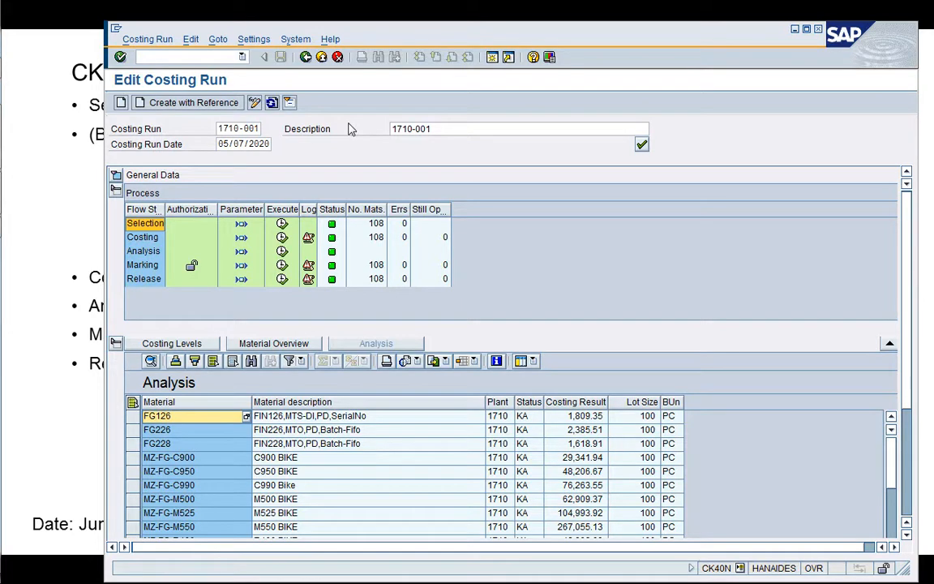
left_click(305, 58)
left_click(313, 59)
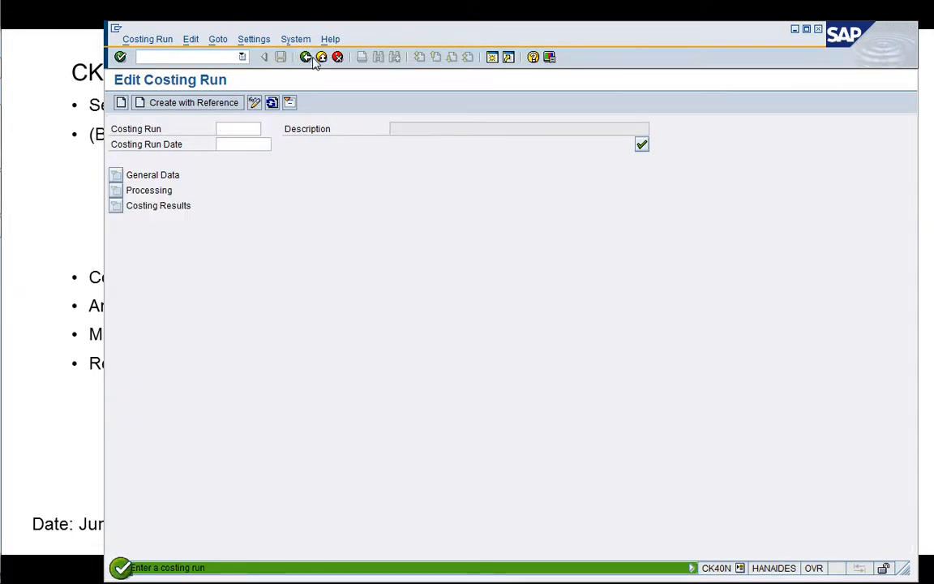
left_click(322, 57)
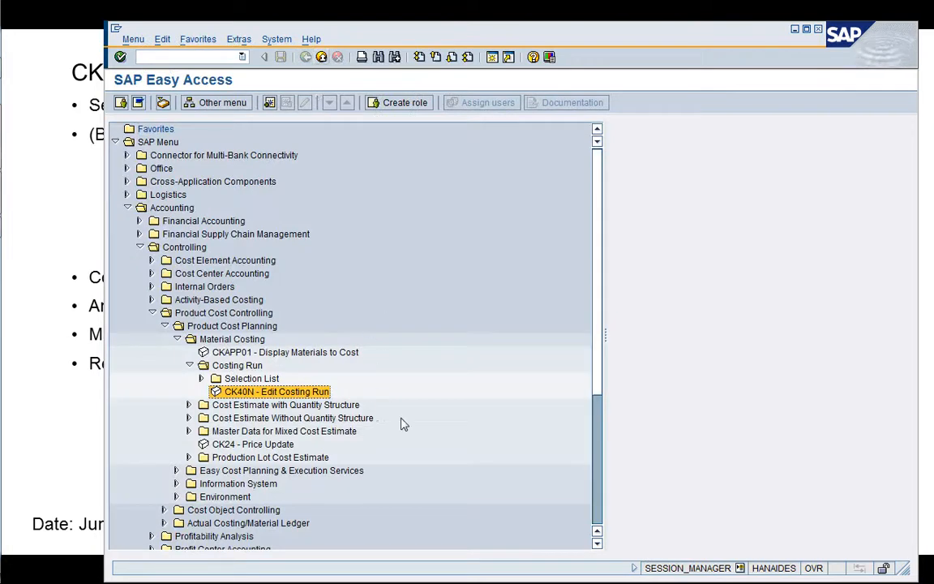
Expand the Selection List folder under Costing Run and look up existing selection lists in CKMATCON - Edit.
key("Up")
key("Right")
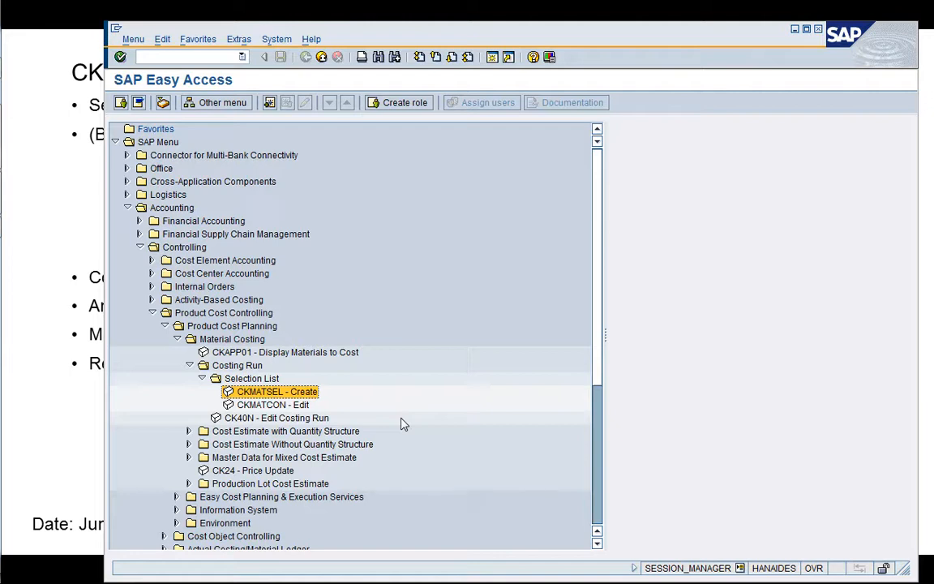
key("Down")
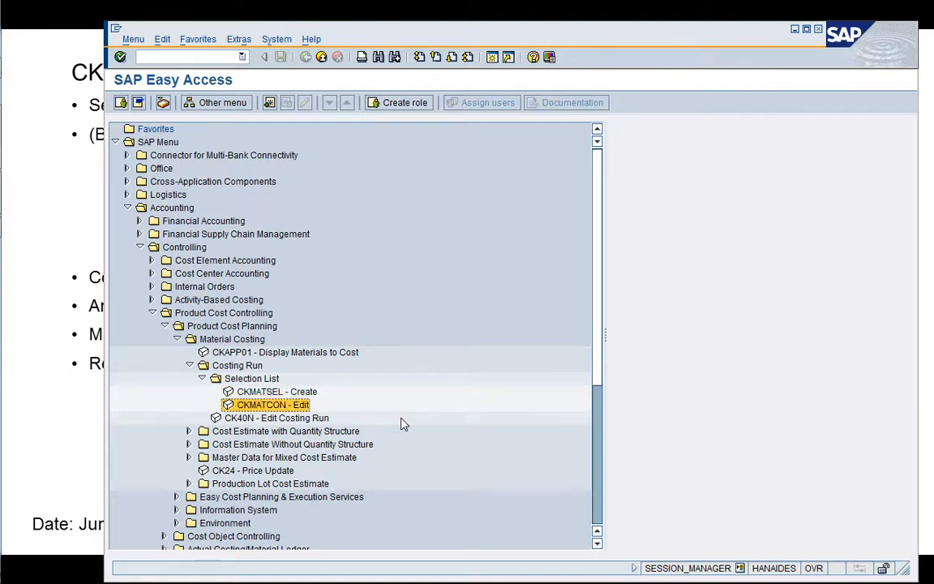
key("Return")
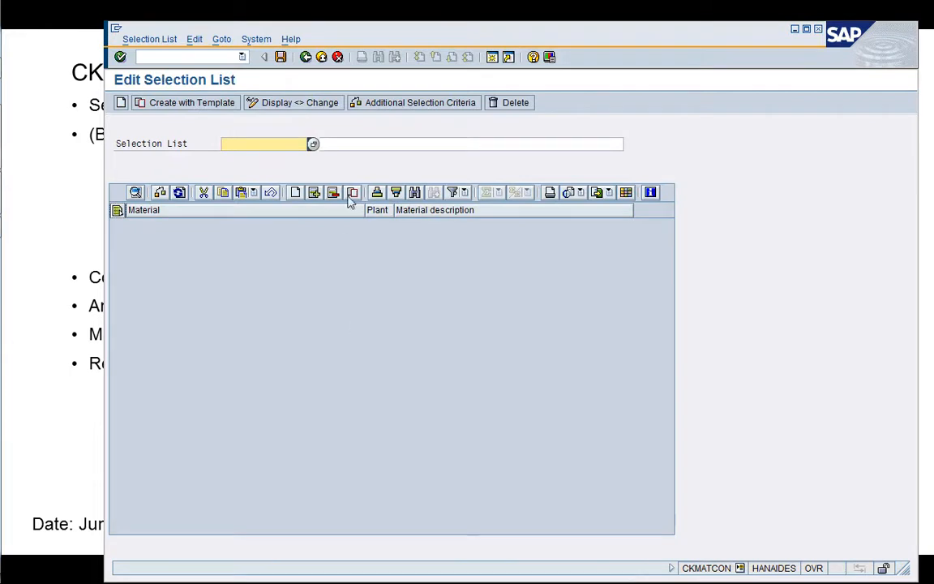
left_click(313, 145)
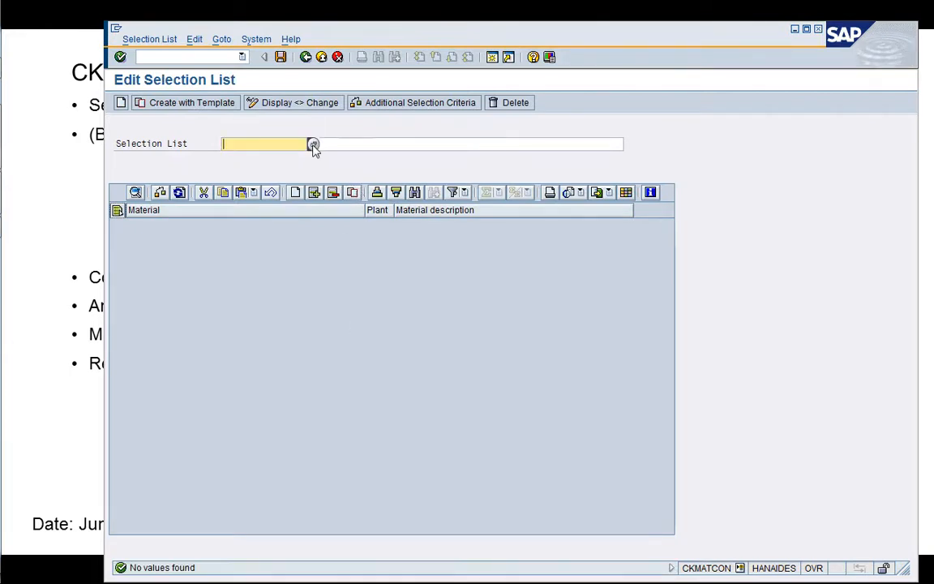
left_click(305, 57)
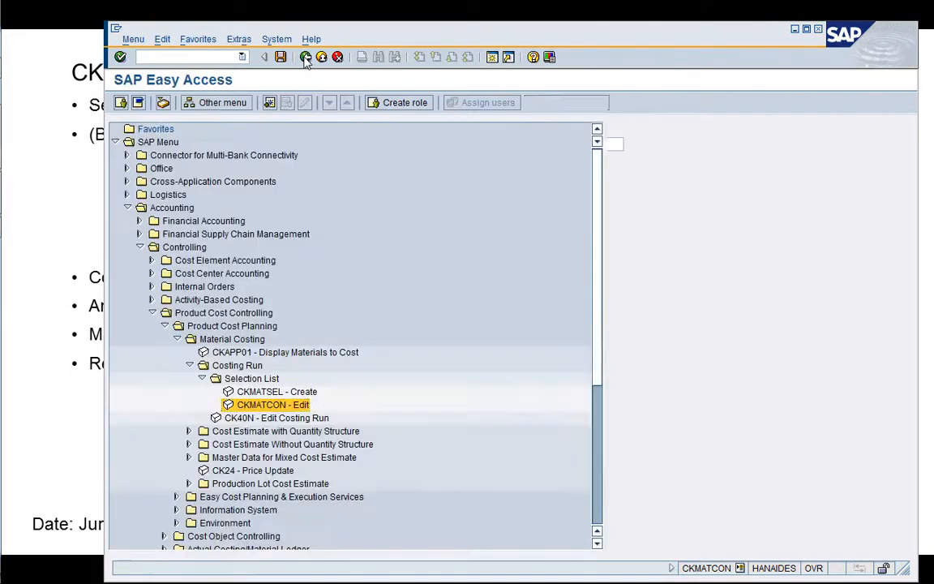
Open CKMATSEL - Create from the Selection List folder.
left_click(297, 393)
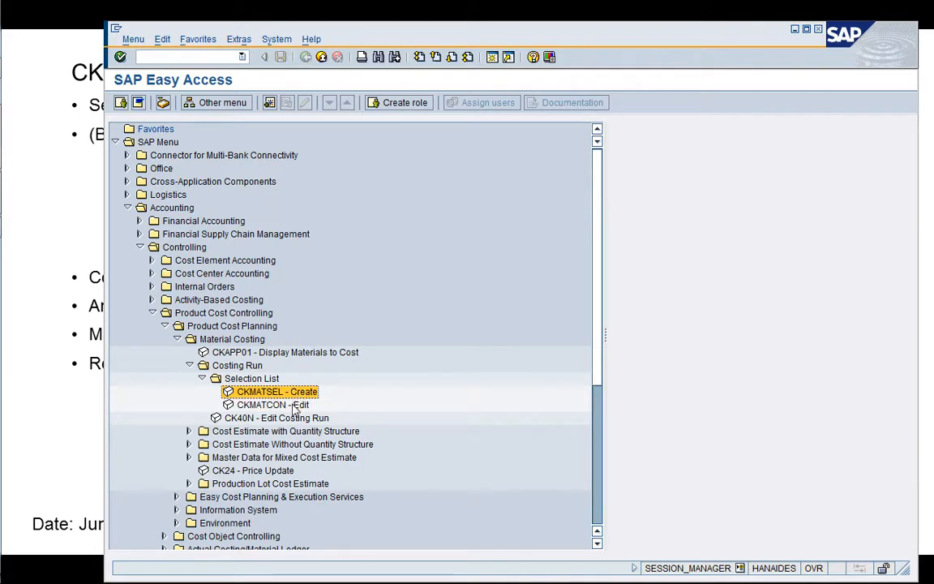
left_click(294, 403)
left_click(288, 397)
left_click(289, 403)
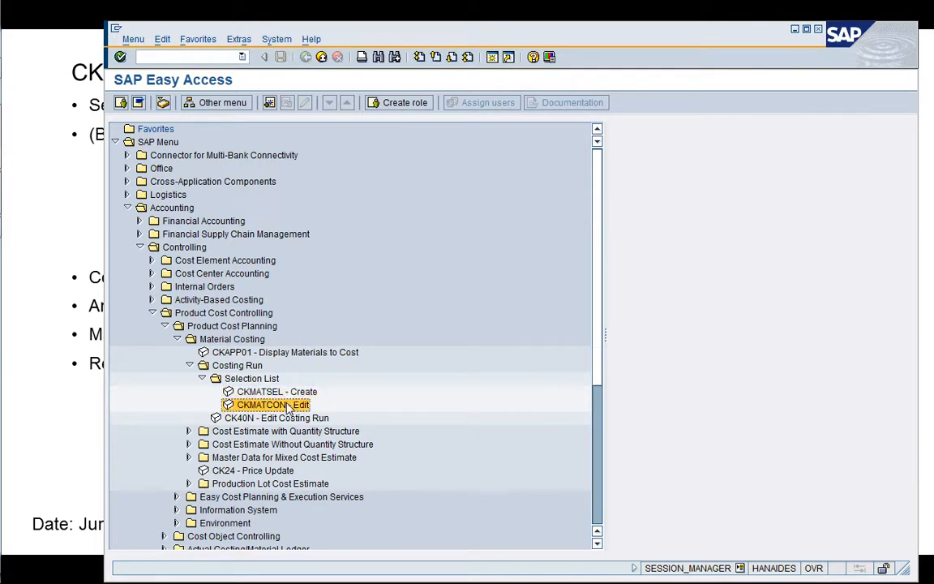
left_click(285, 392)
double_click(285, 394)
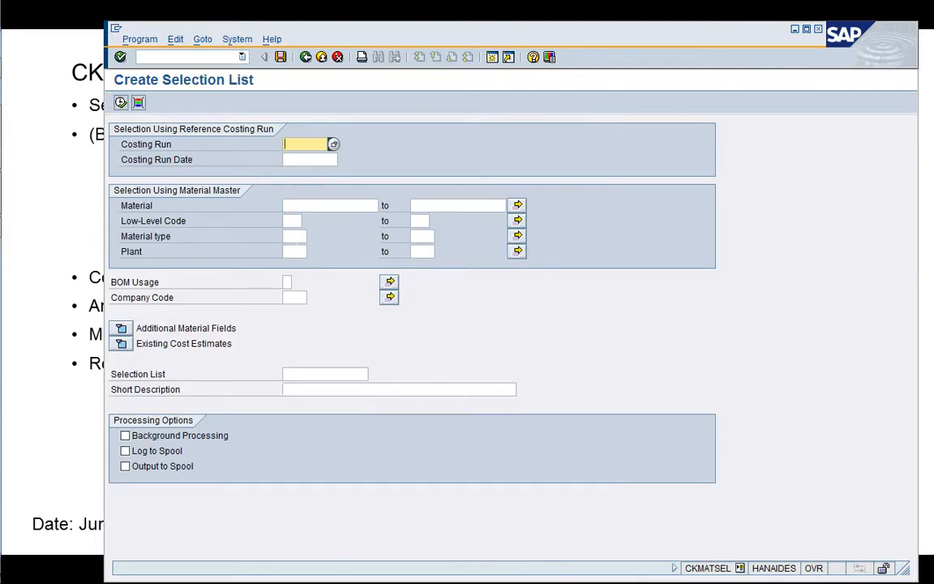
Set the reference costing run for the material selection to 1710-001 with costing run date 05/07/2020.
type("1710-001")
key("Down")
key("Return")
key("Tab")
key("Down")
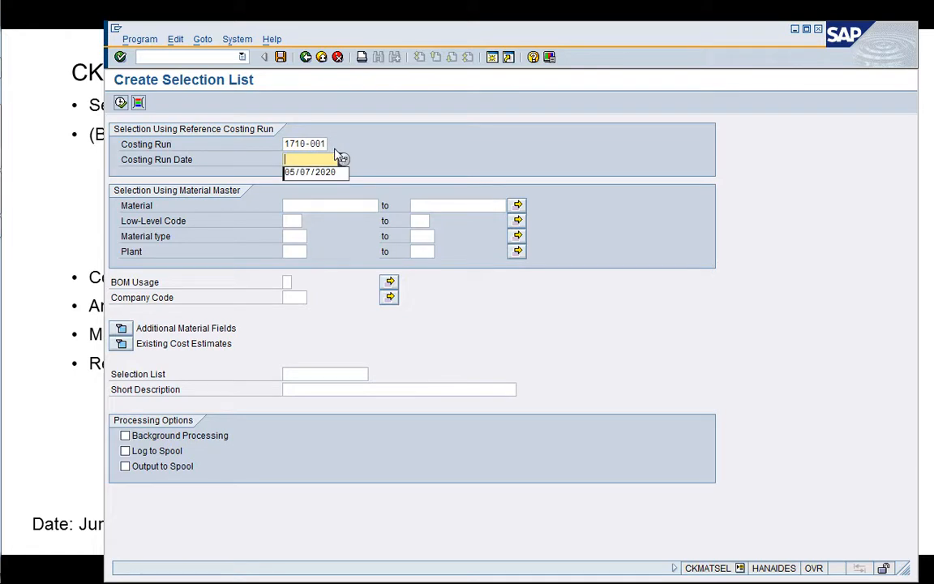
key("Down")
key("Return")
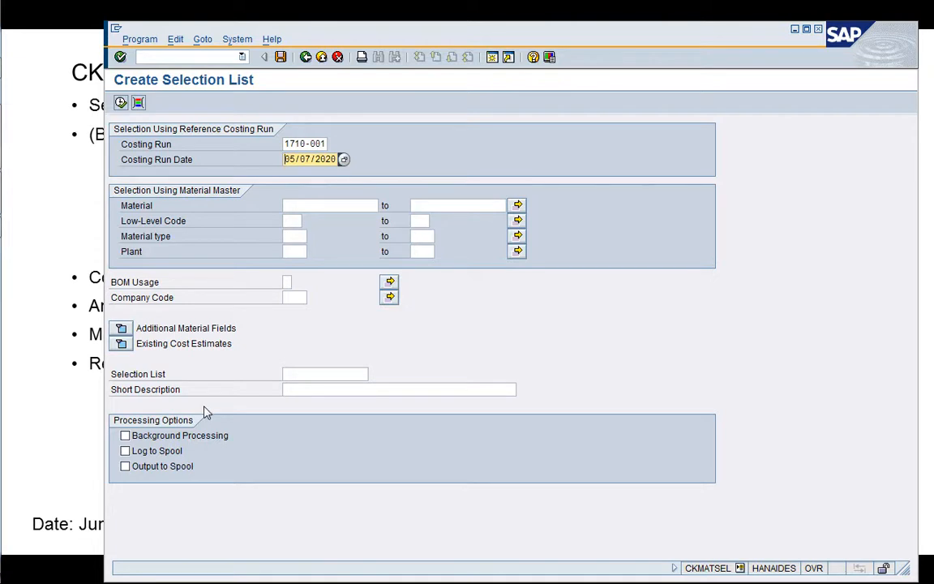
Name the selection list 1710-001 with short description "1710-001 Costing Run" and execute the material selection.
left_click(323, 372)
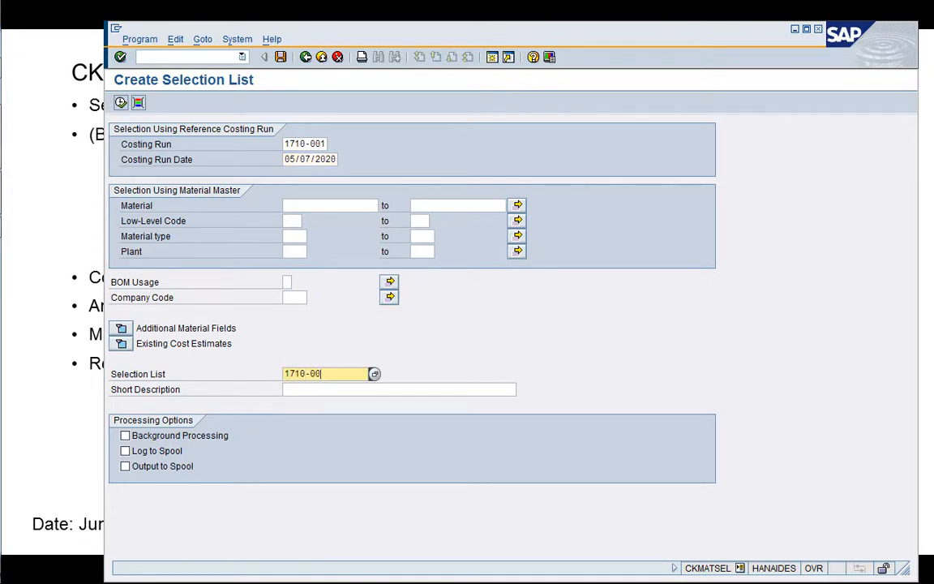
left_click_drag(322, 374, 285, 374)
key("ctrl+c")
key("Tab")
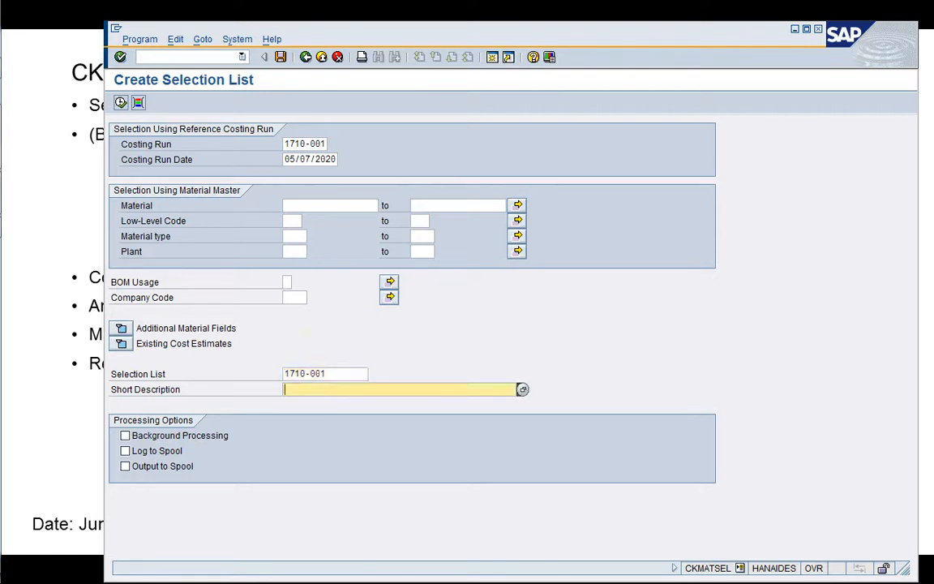
key("ctrl+v")
key("Return")
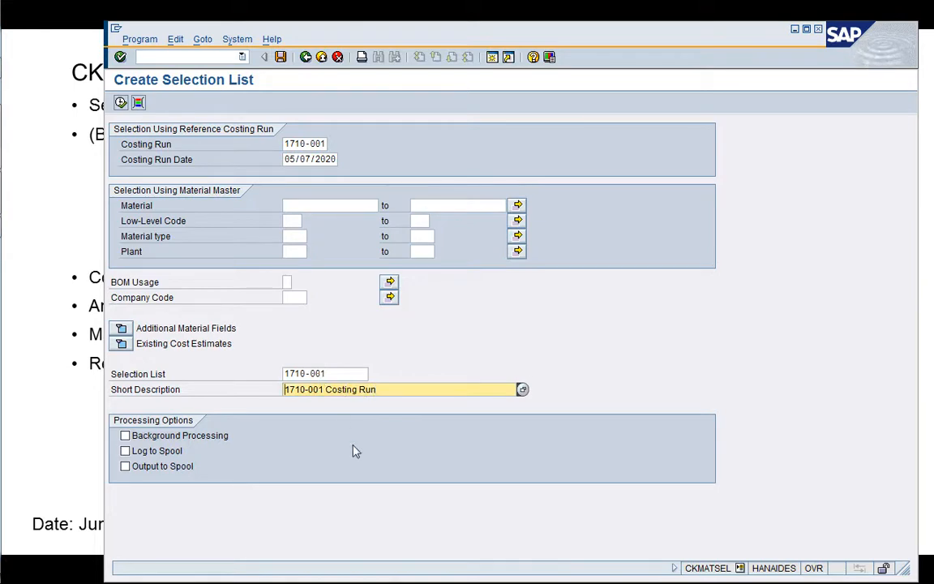
left_click(120, 103)
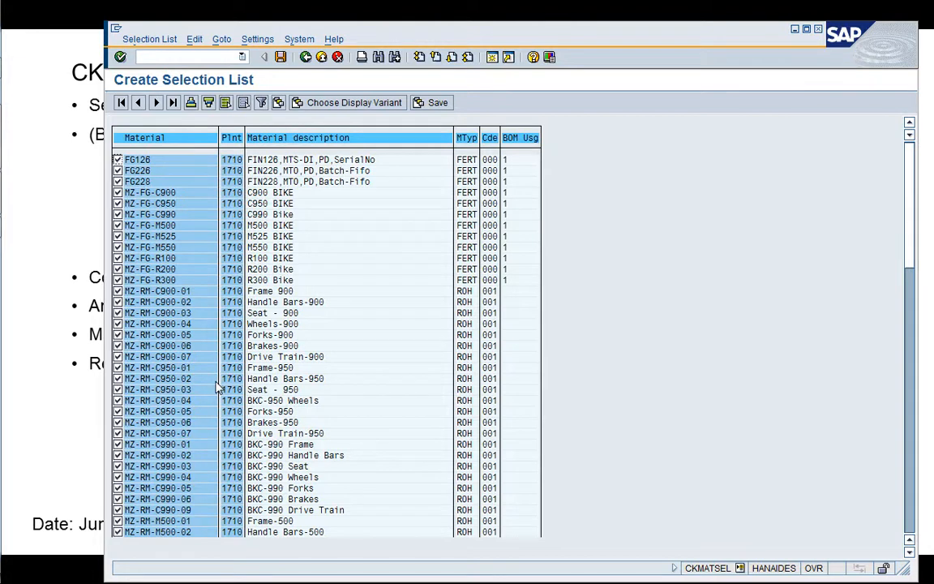
Limit the selection list to materials FG126, FG226 and FG228, and save it before returning to the SAP menu.
left_click(243, 104)
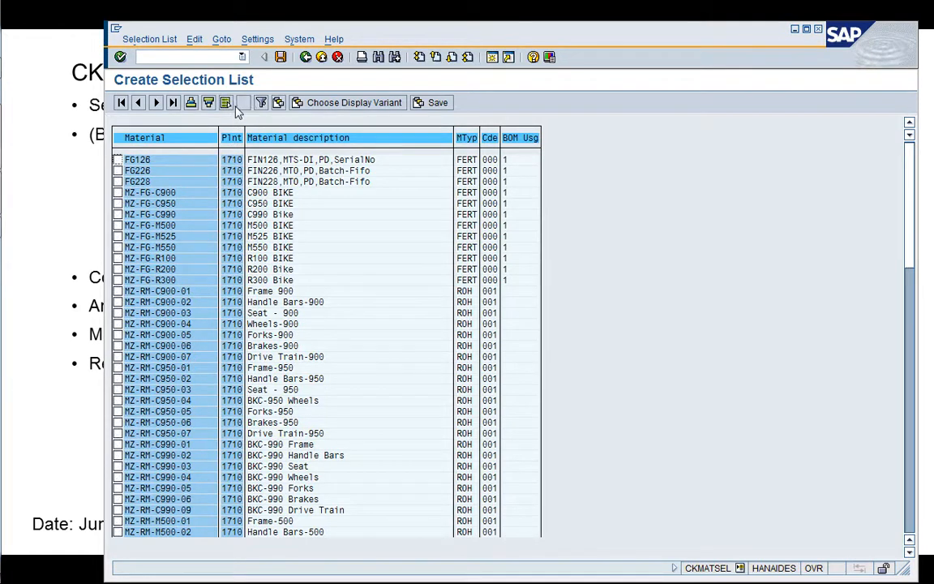
left_click(118, 159)
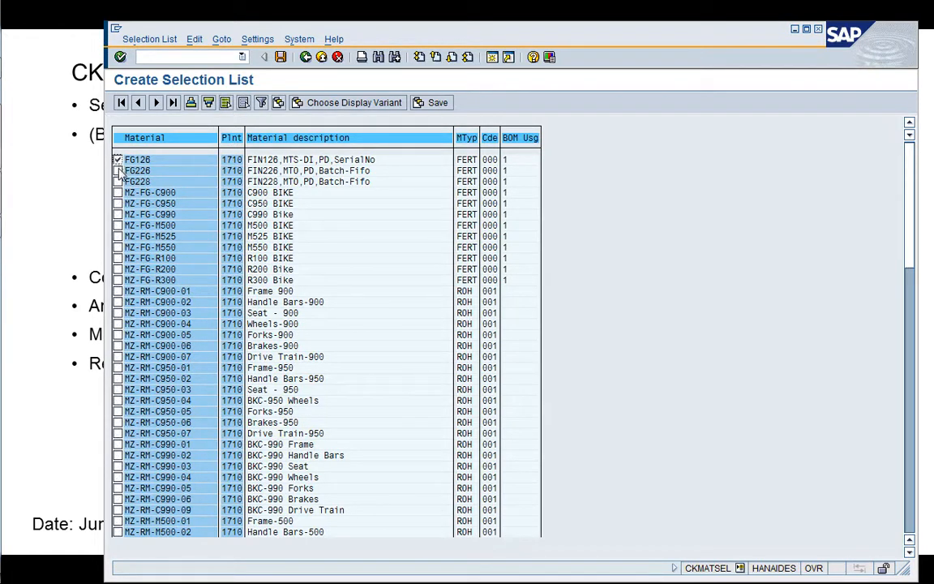
left_click(118, 171)
left_click(117, 181)
left_click(282, 62)
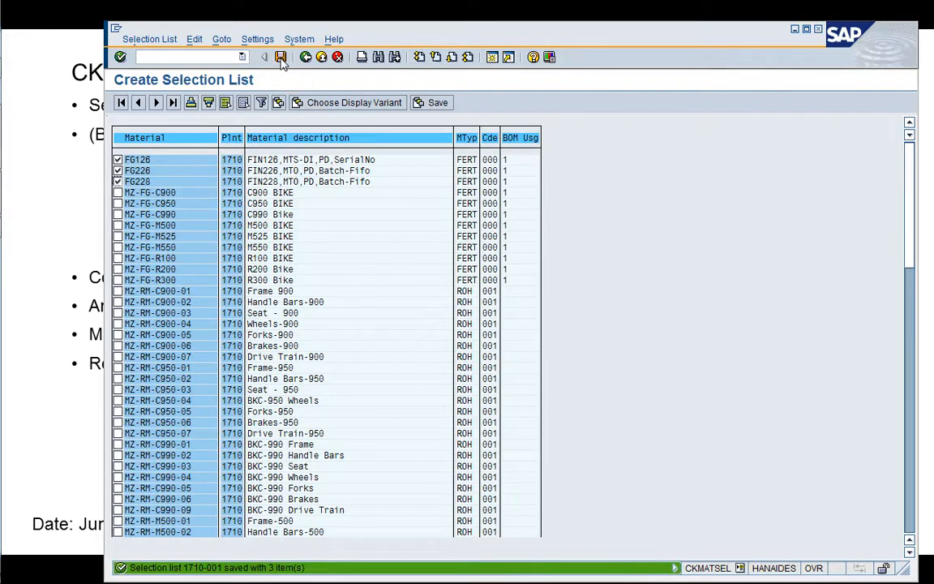
left_click(305, 58)
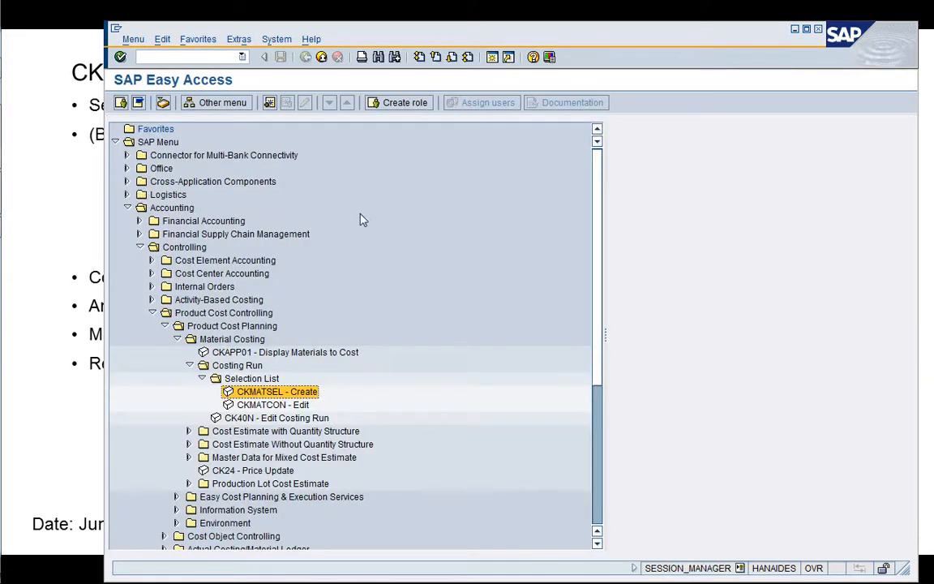
Open CKMATCON - Edit and load selection list 1710-001 to view its materials.
key("Down")
key("Return")
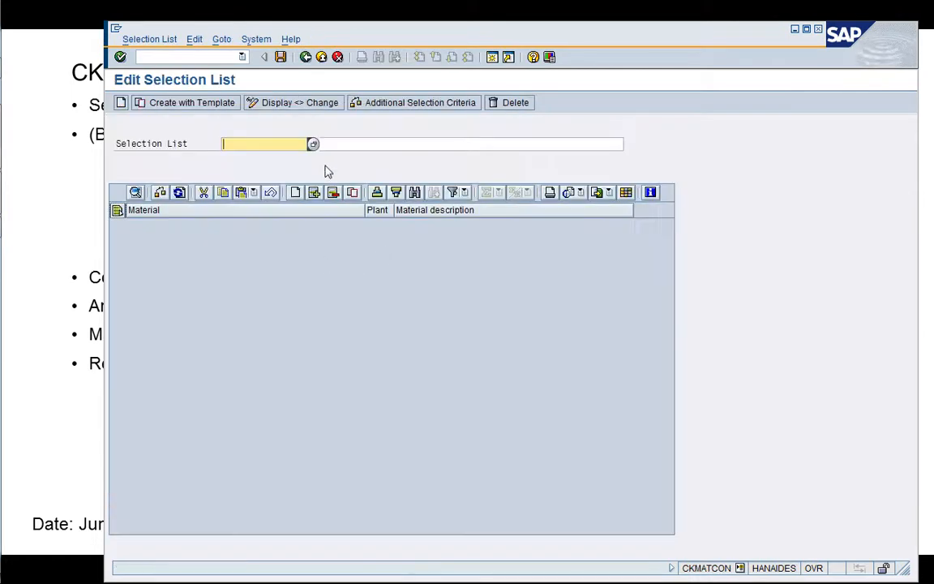
left_click(310, 142)
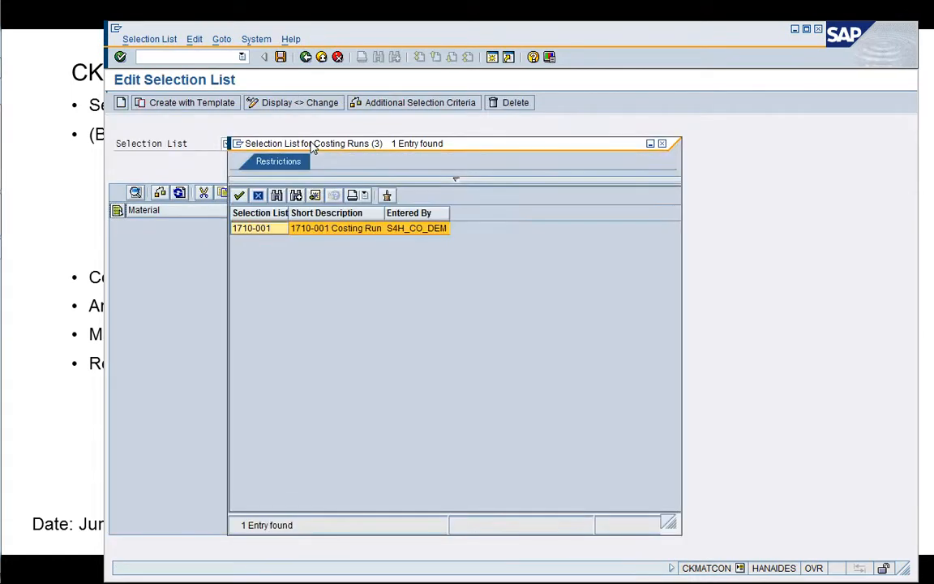
double_click(271, 233)
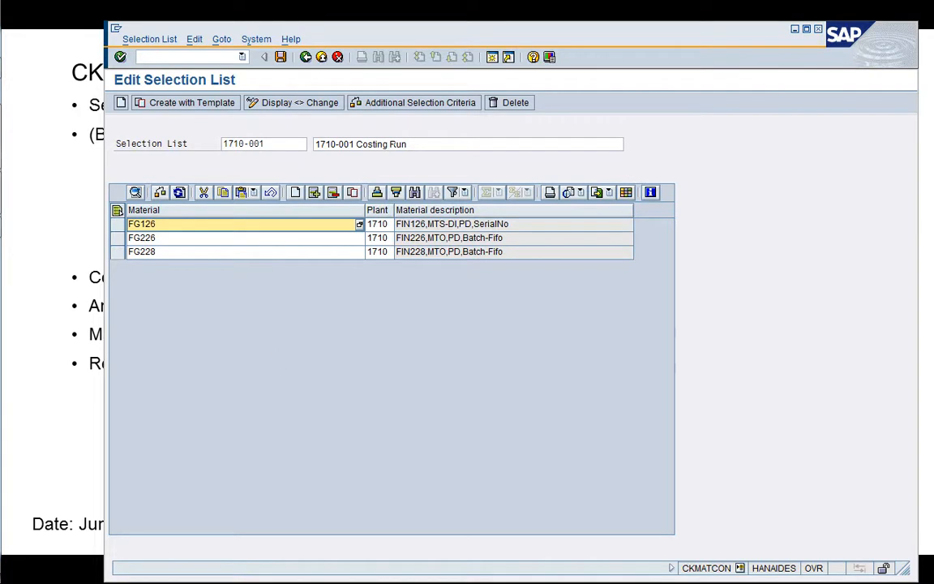
Switch to the other SAP session, open transaction SE16 and display all entries of table KALAMATCON1.
left_click(495, 60)
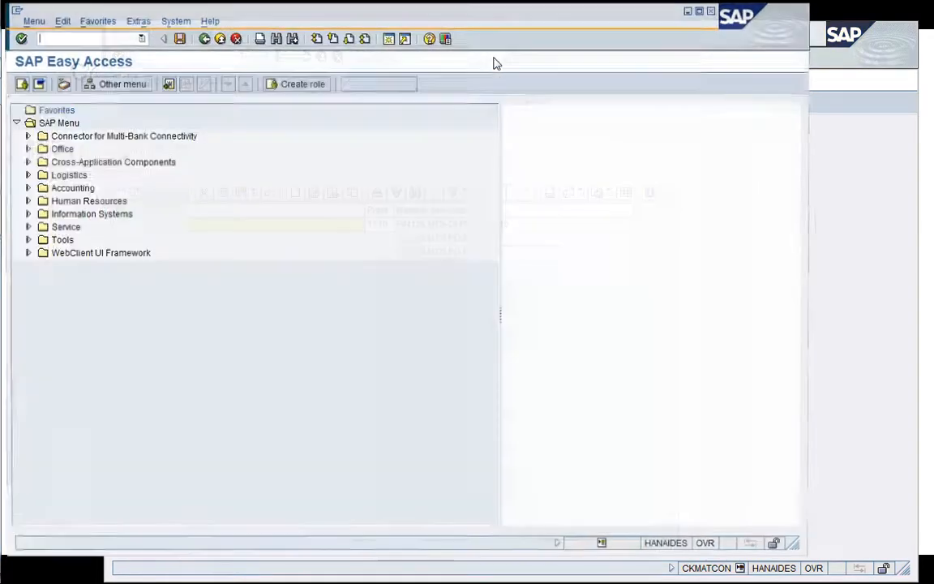
type("/nSE")
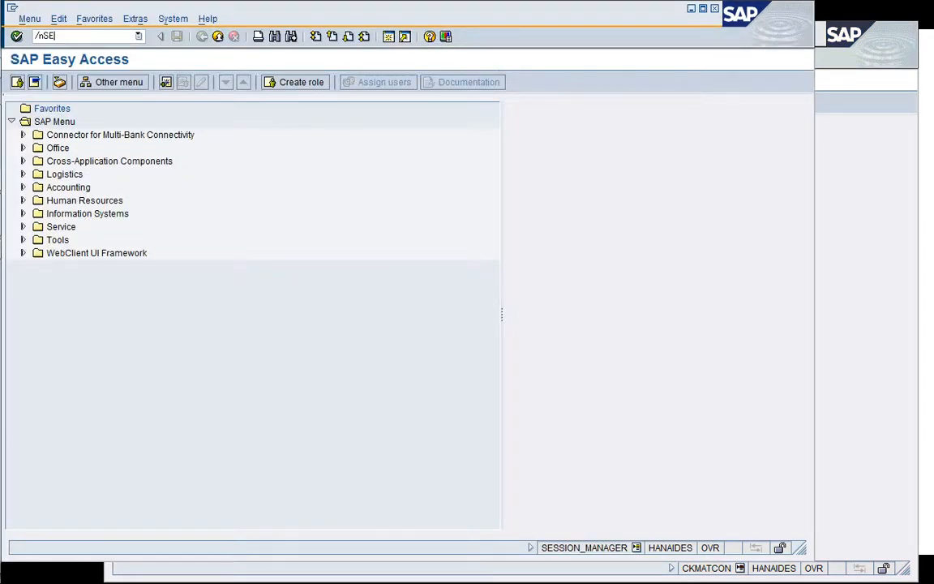
type("16")
key("Return")
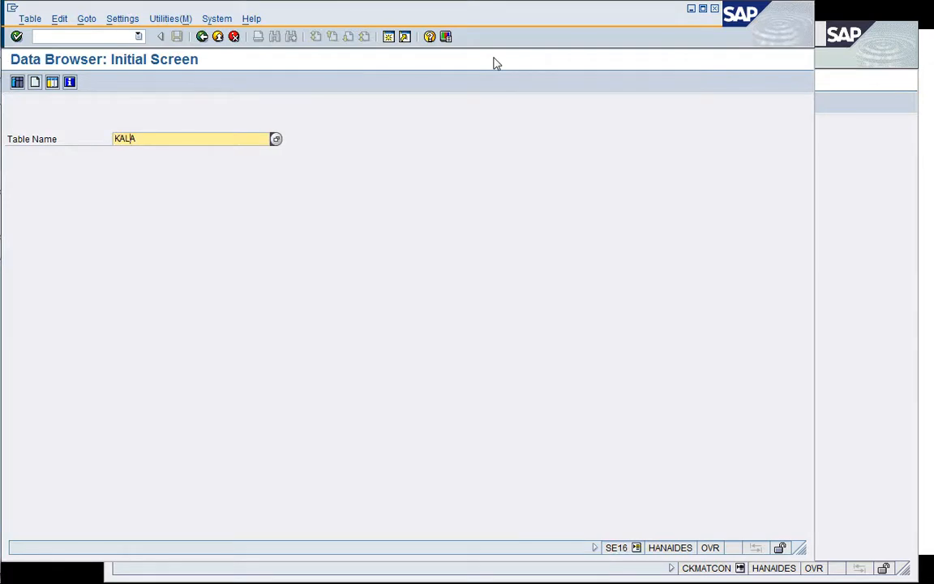
key("Down")
key("Down")
key("Down")
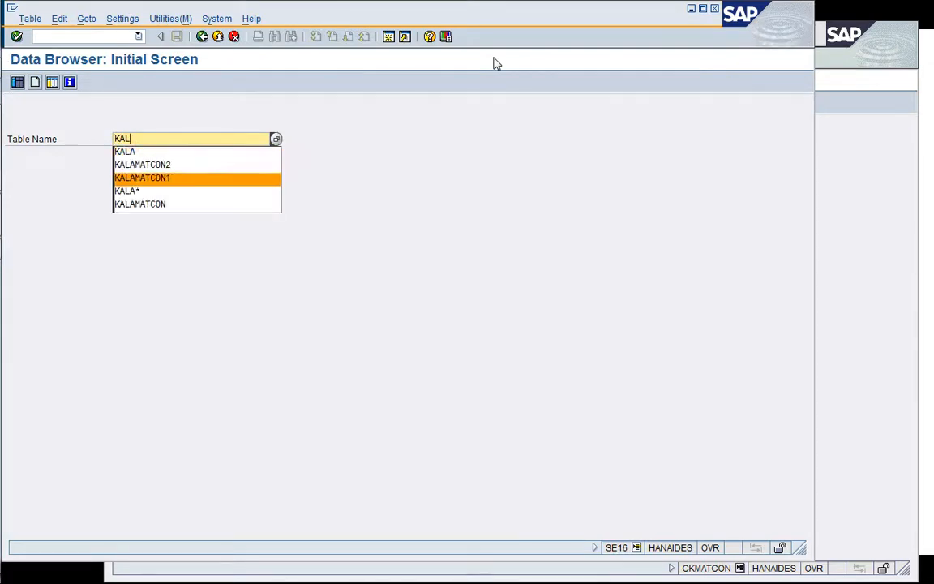
key("Return")
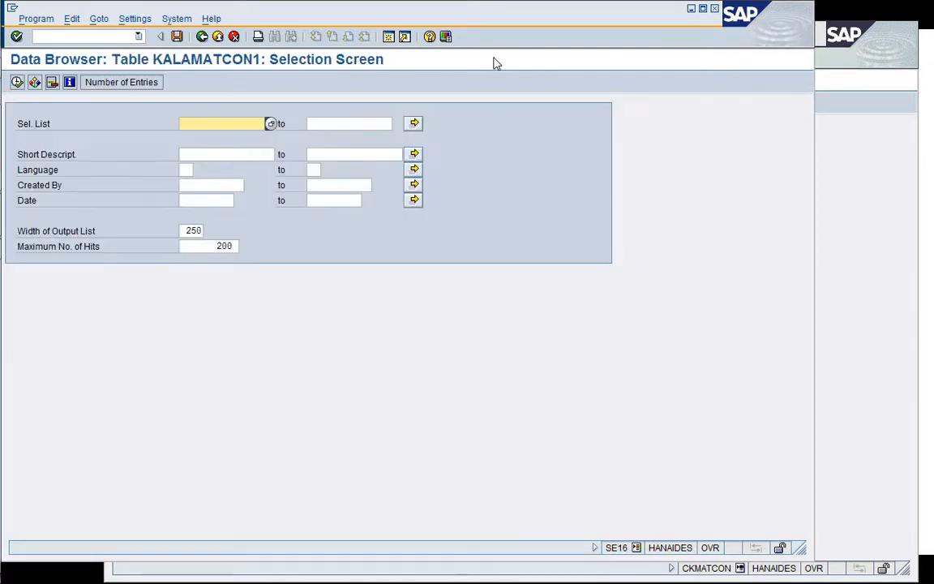
left_click(18, 82)
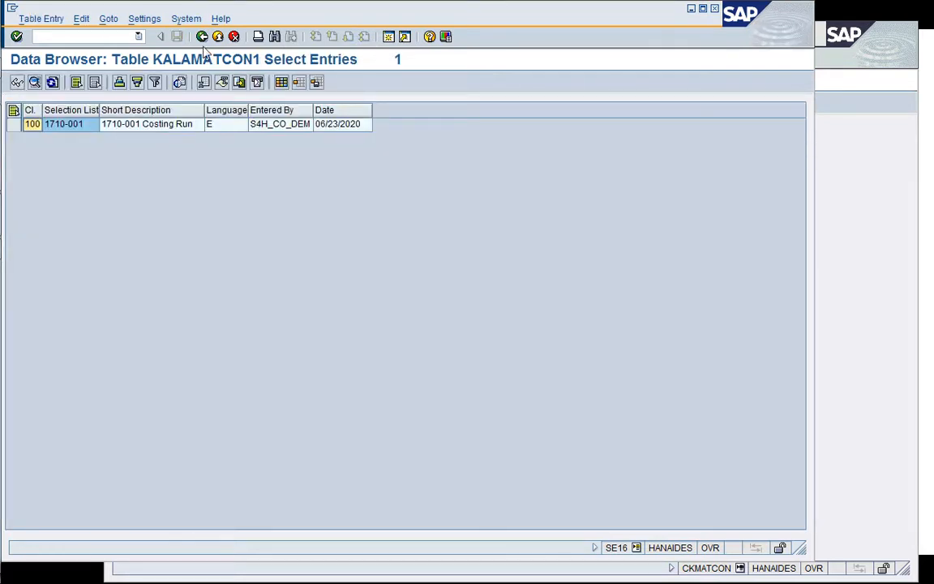
Display all entries of table KALAMATCON2 in the Data Browser, and close that session.
left_click(202, 37)
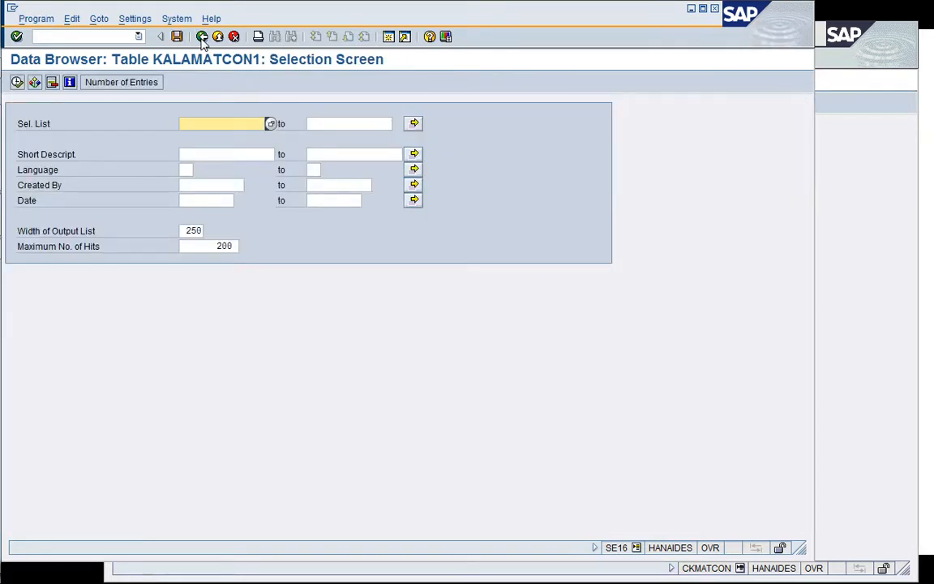
left_click(202, 38)
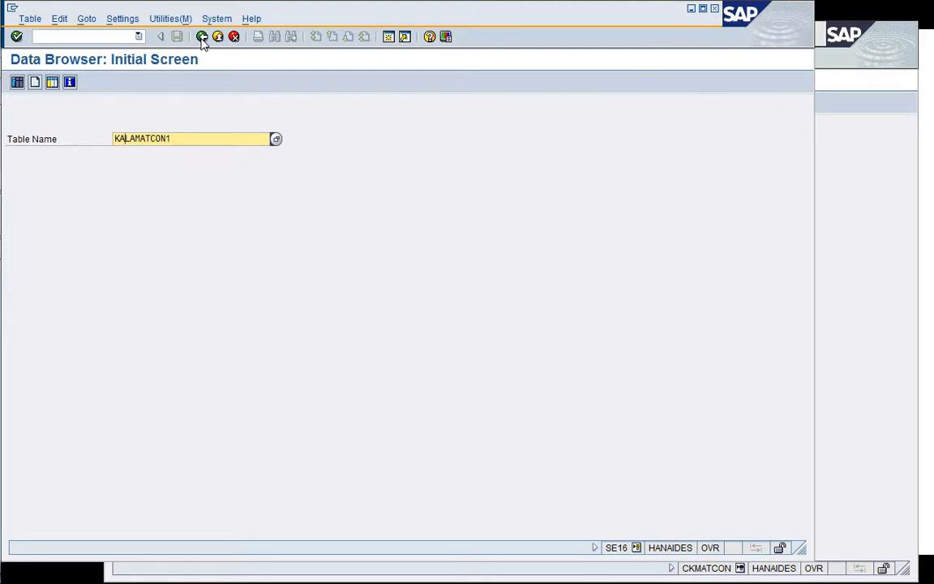
key("BackSpace")
type("2")
key("Return")
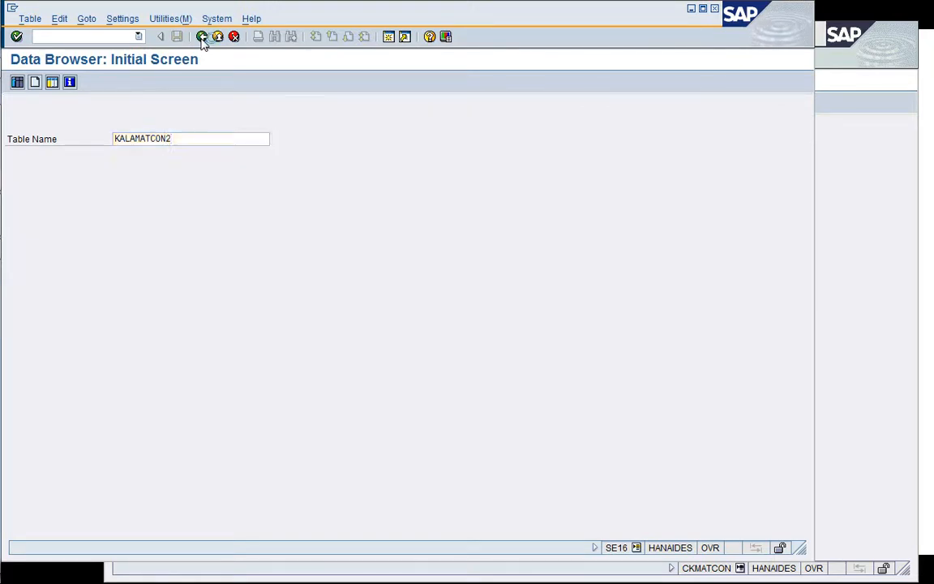
left_click(18, 83)
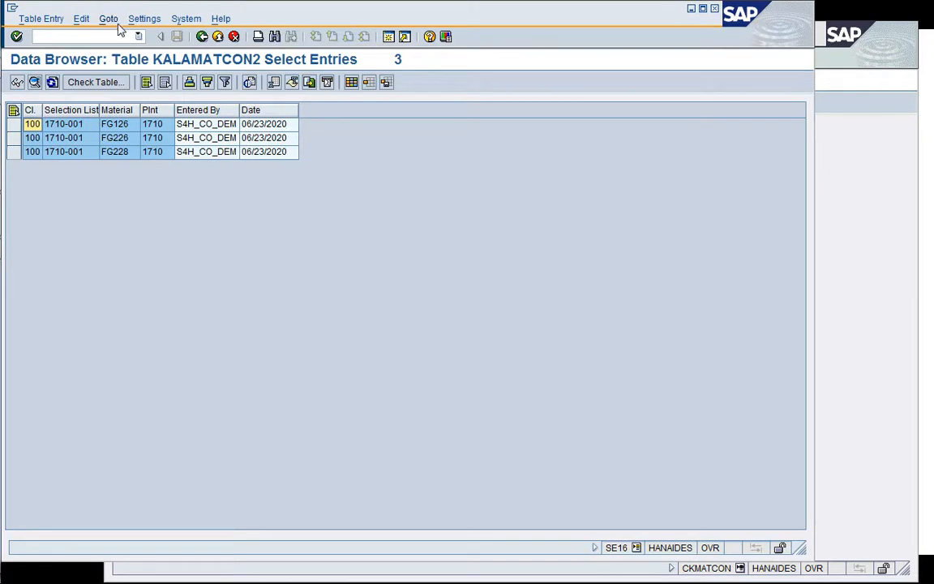
left_click(35, 36)
type("/i")
key("Return")
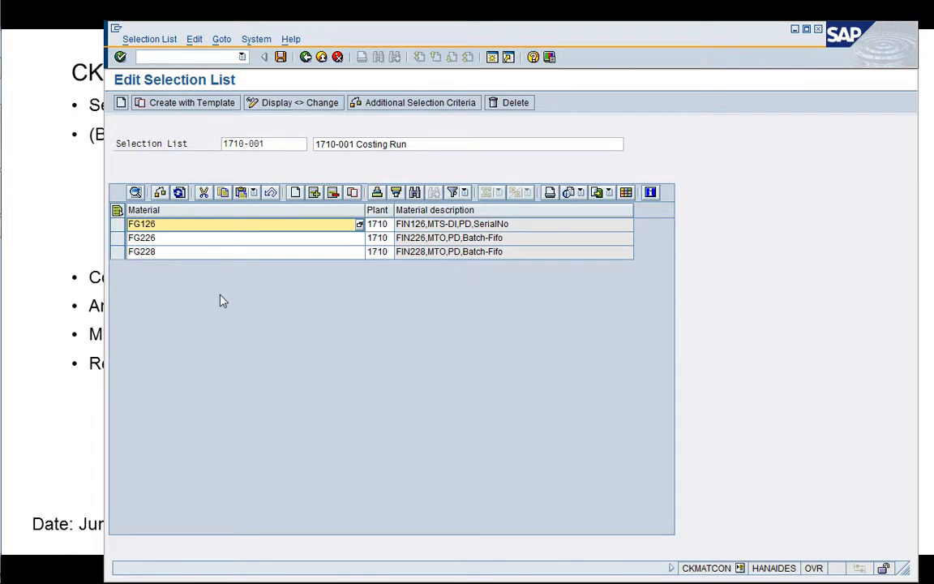
Switch to the work_CK40N.xlsx workbook in Excel and copy materials MZ-FG-C900 through MZ-TG-Y240 from cells A1:A12.
left_click(117, 211)
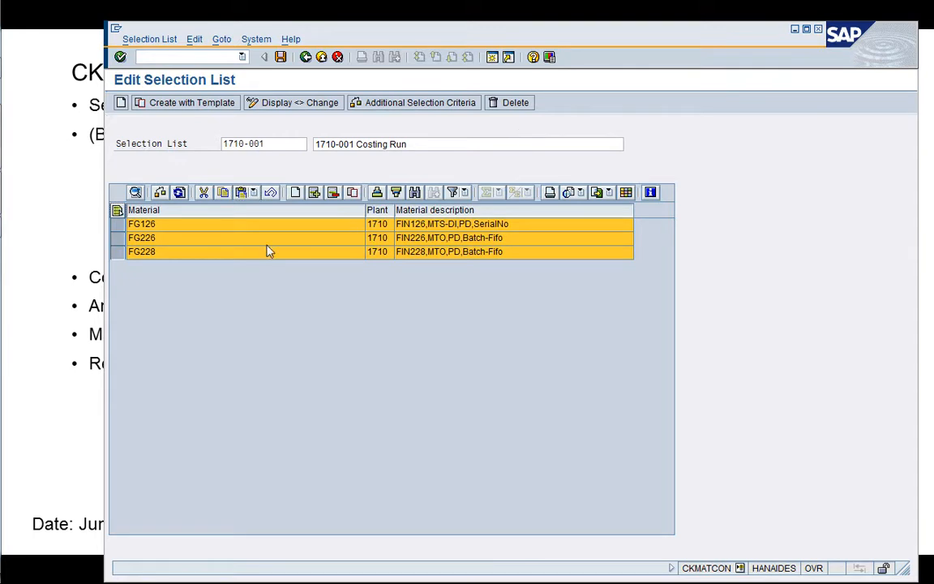
key("alt+Tab")
key("alt+Tab")
key("alt+Tab")
key("alt+Tab")
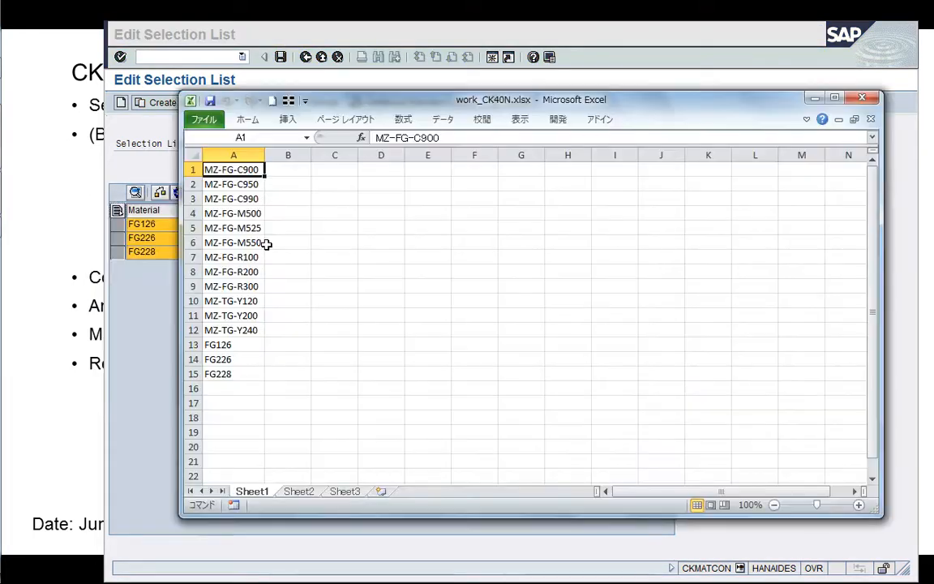
key("shift+Down")
key("shift+Down")
key("shift+Down")
key("shift+Down")
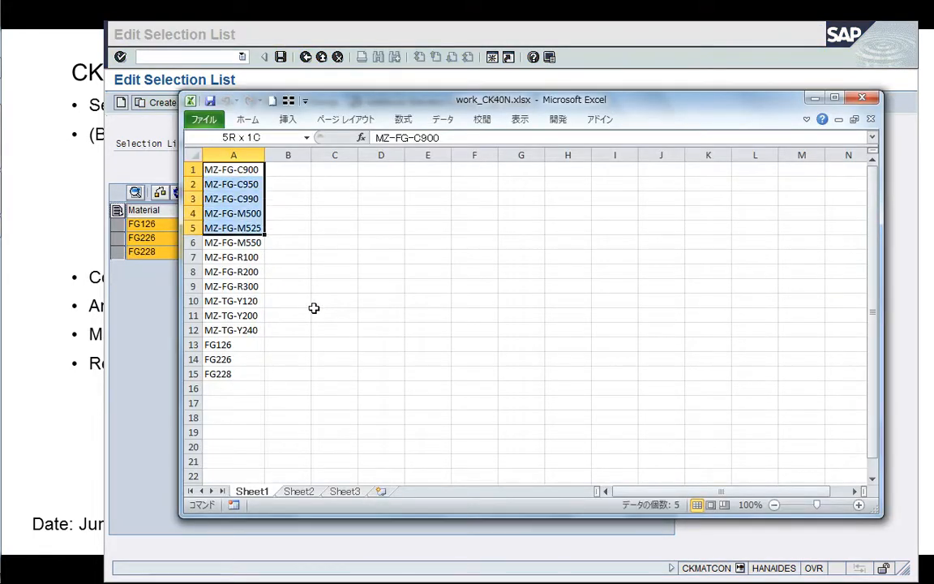
key("shift+Down")
key("shift+Down")
key("shift+Down")
key("shift+Down")
key("shift+Down")
key("shift+Down")
key("shift+Down")
key("shift+Down")
key("shift+Down")
key("shift+Down")
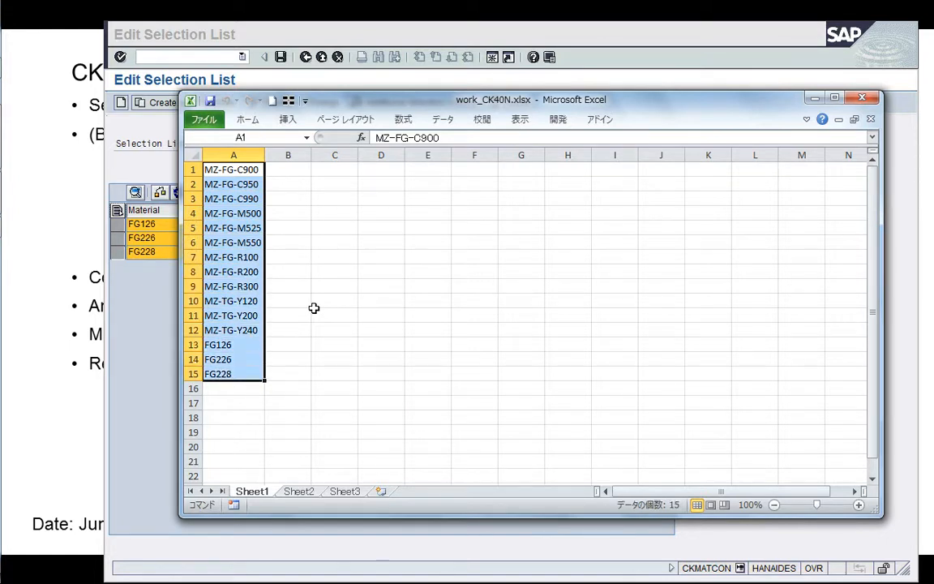
key("ctrl+c")
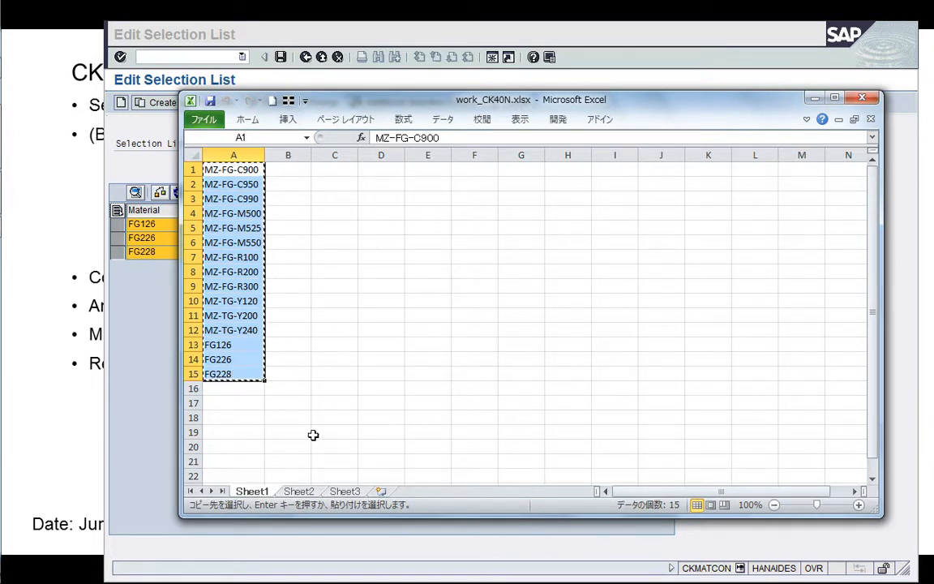
key("Escape")
key("shift+Up")
key("shift+Up")
key("shift+Up")
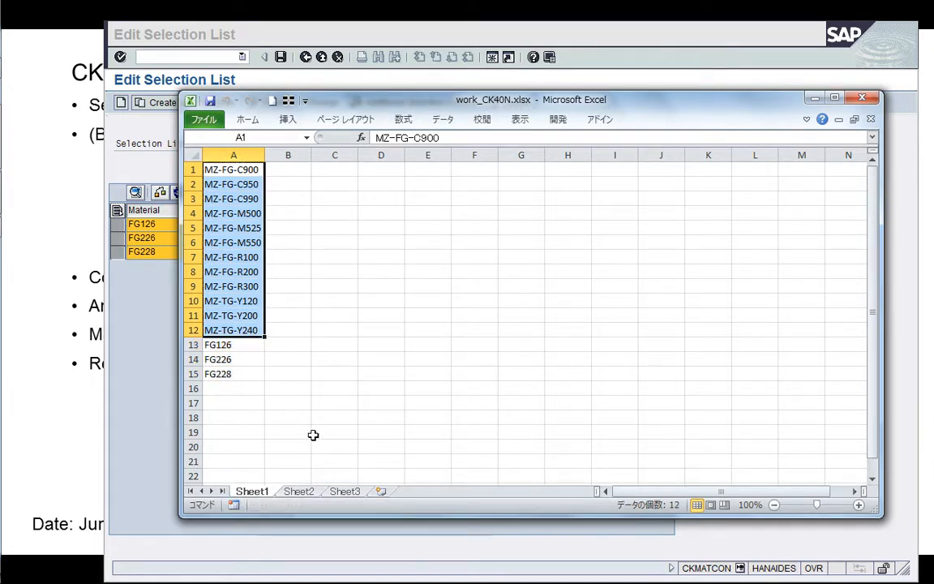
key("ctrl+c")
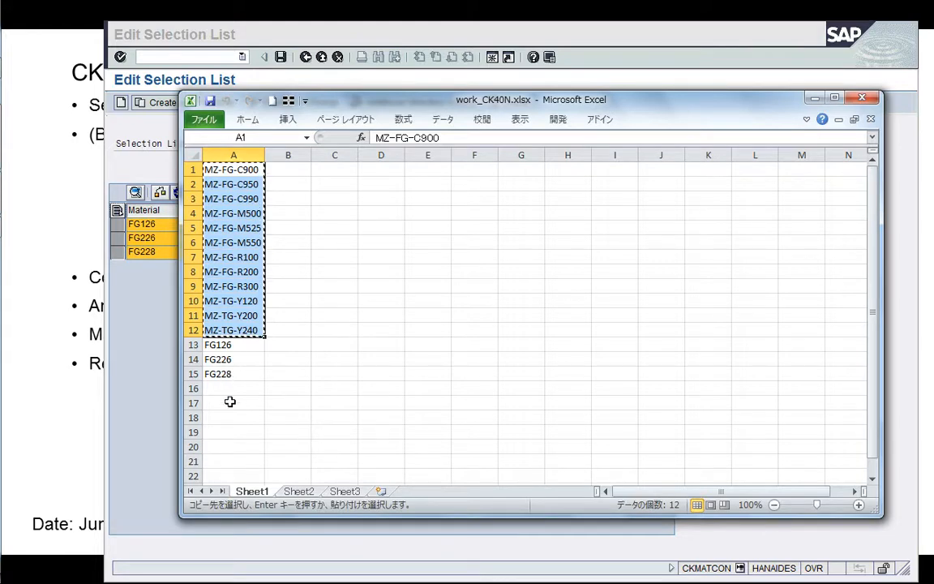
Return to the SAP selection list, try to insert the copied materials as new rows at FG228's plant cell, and leave without saving.
left_click(122, 372)
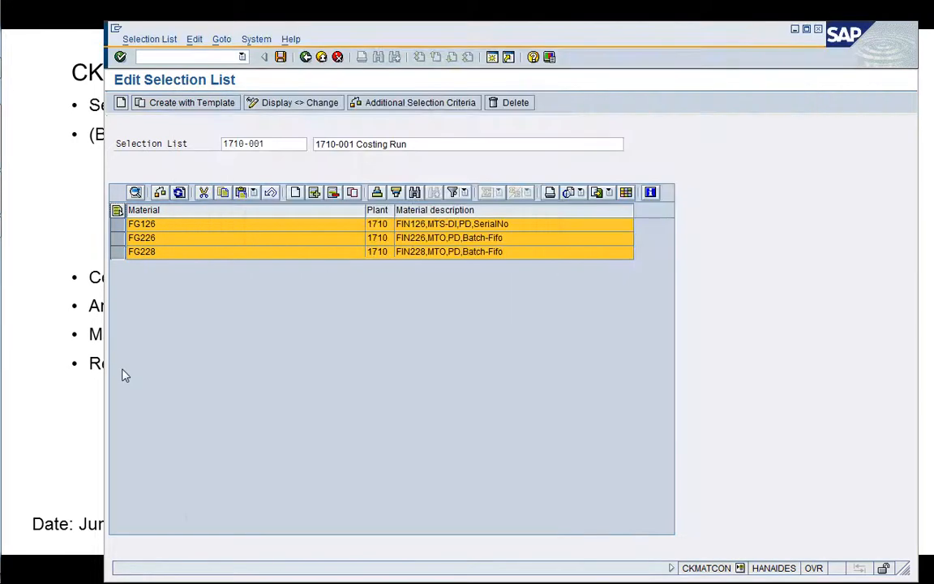
left_click(158, 253)
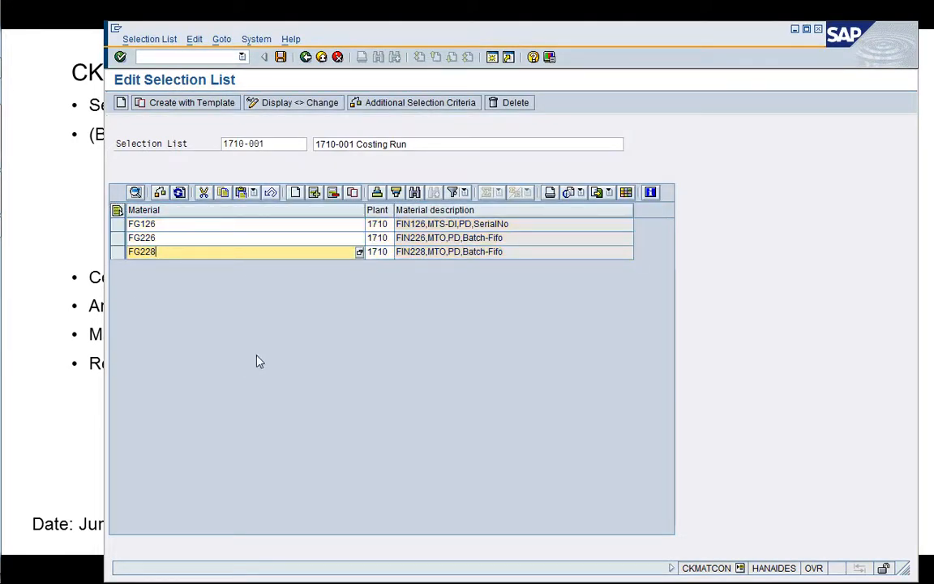
key("Tab")
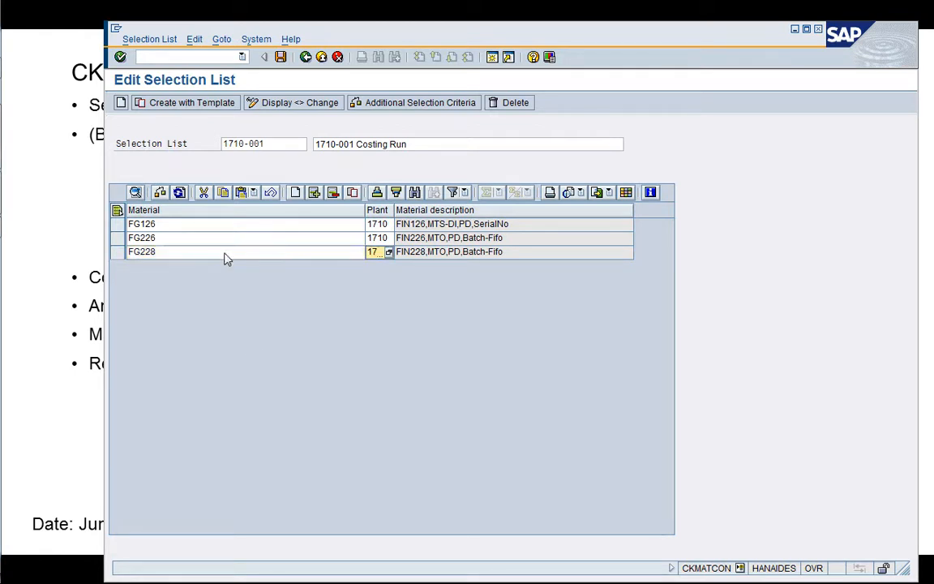
left_click(254, 196)
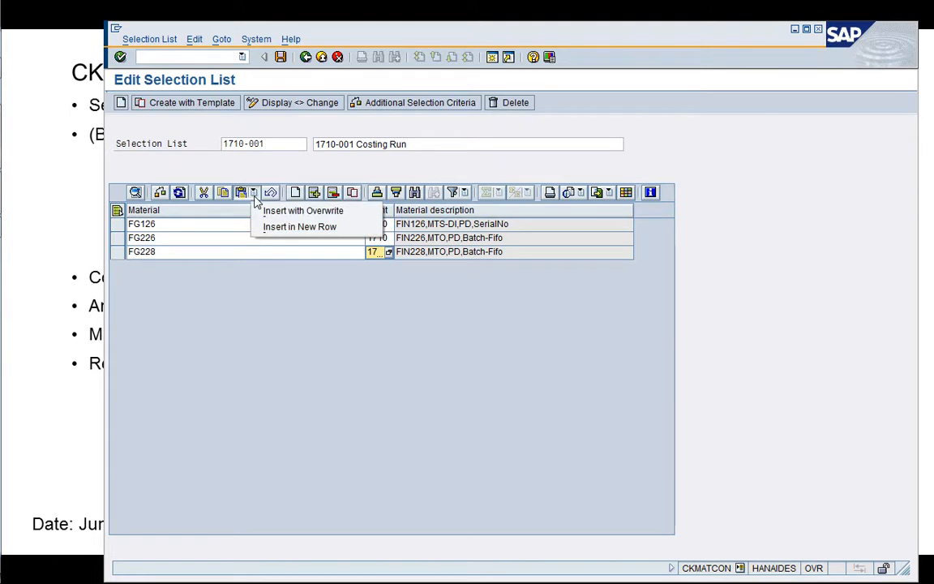
left_click(280, 227)
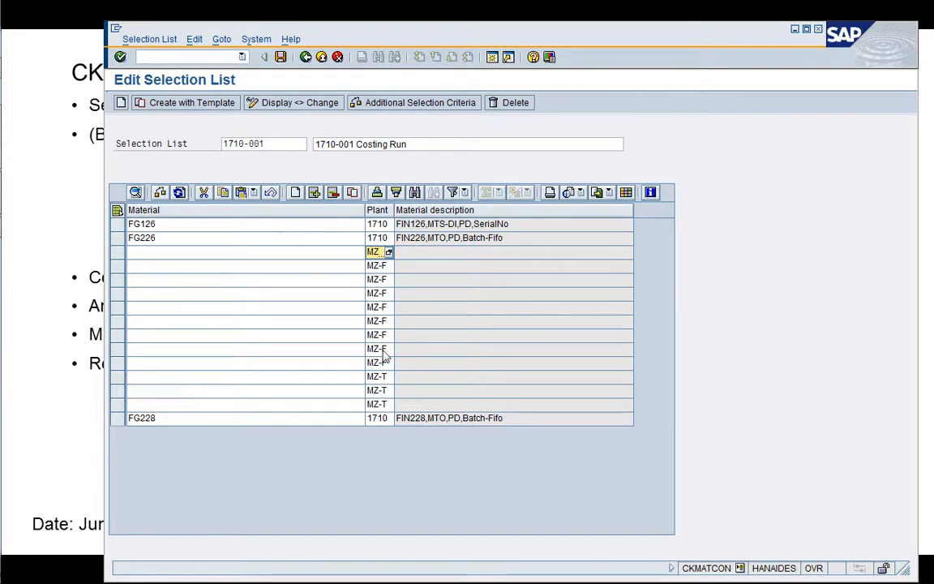
left_click(337, 58)
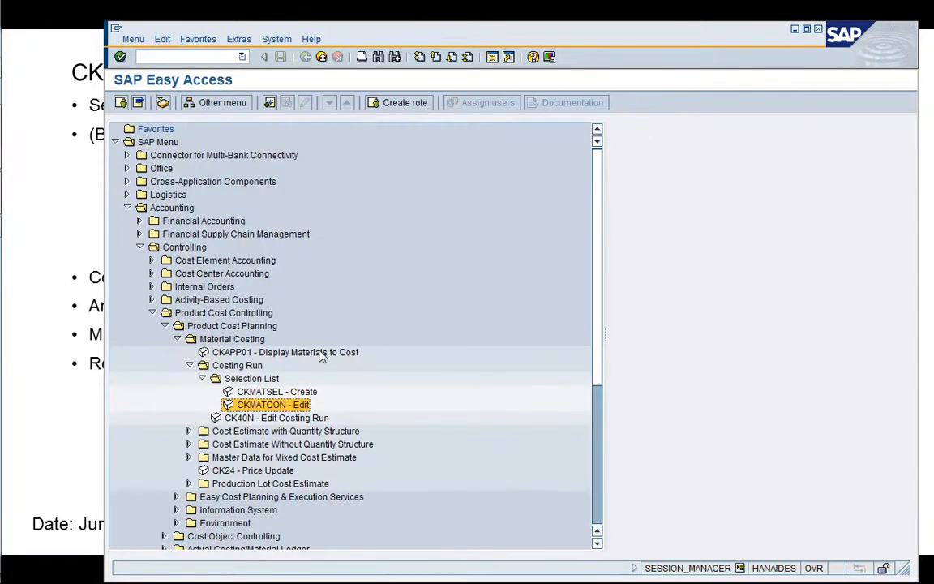
Reopen CKMATCON - Edit and load selection list 1710-001.
key("Return")
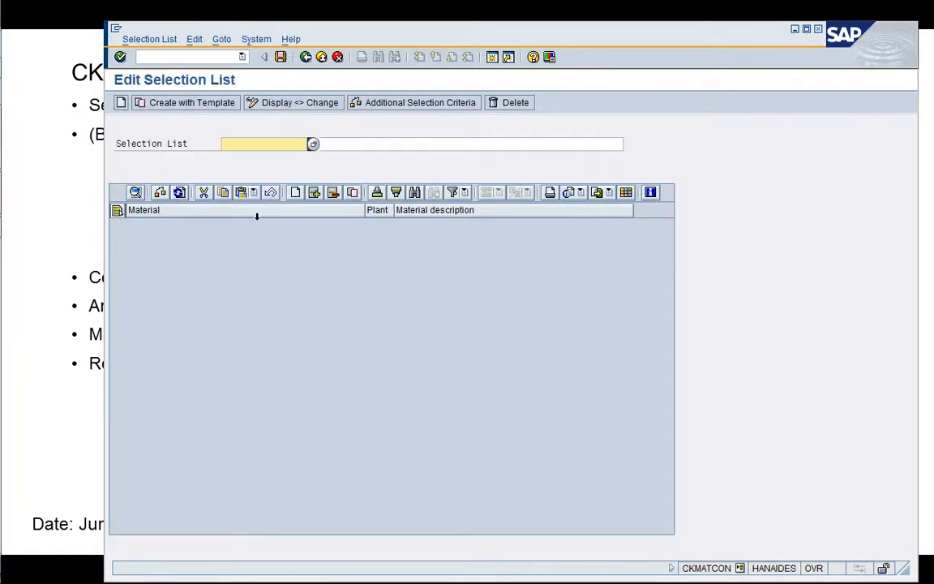
key("Down")
key("Down")
key("Return")
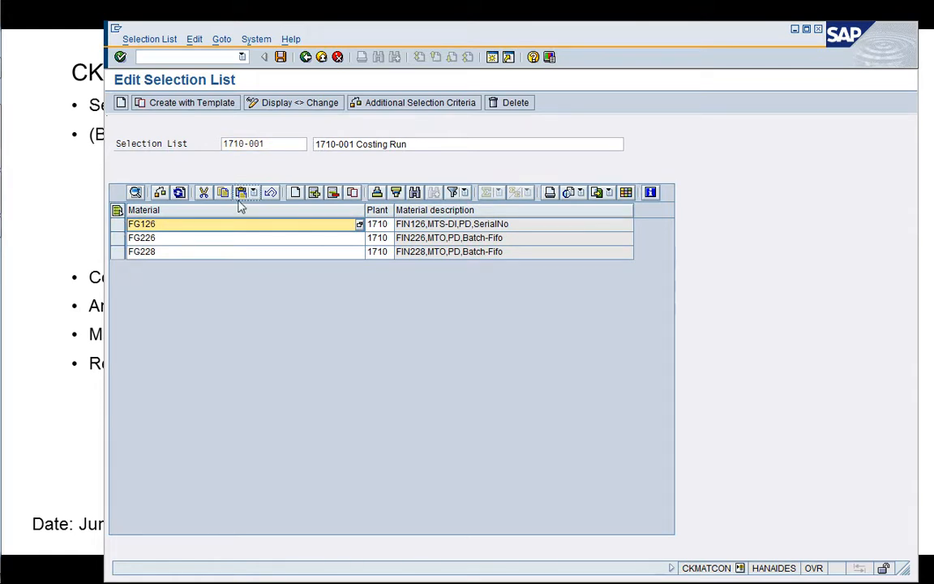
Add an empty row below FG228 and insert the copied materials there with overwrite.
left_click(295, 192)
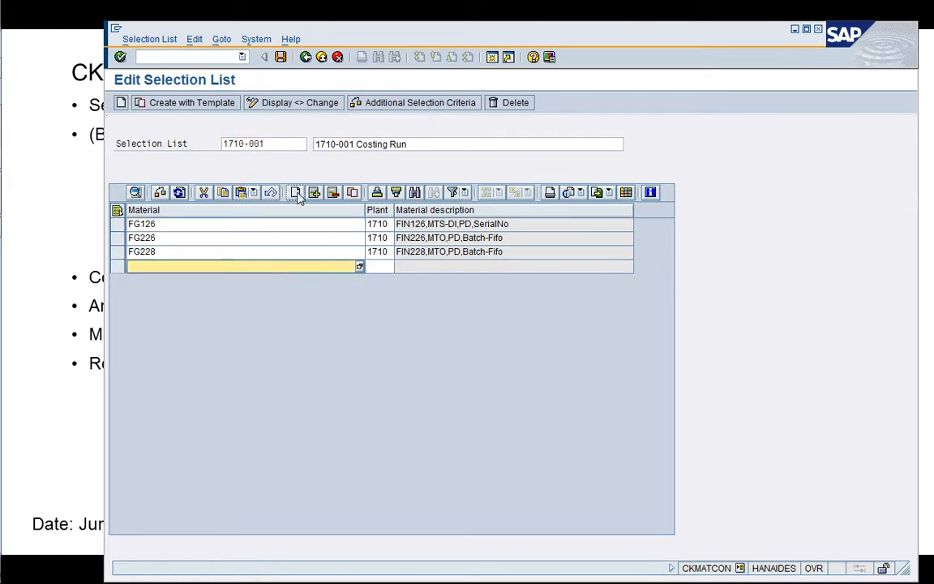
left_click(254, 192)
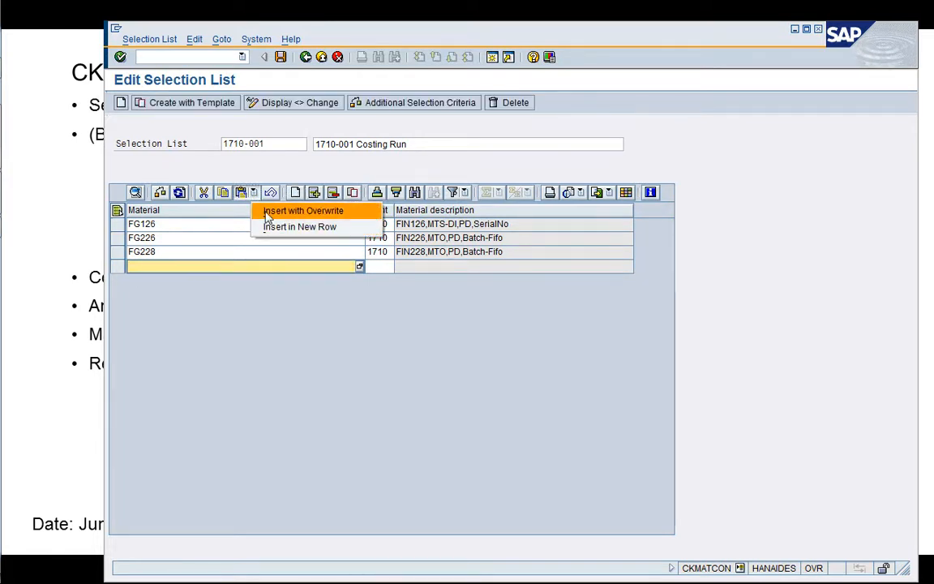
left_click(267, 214)
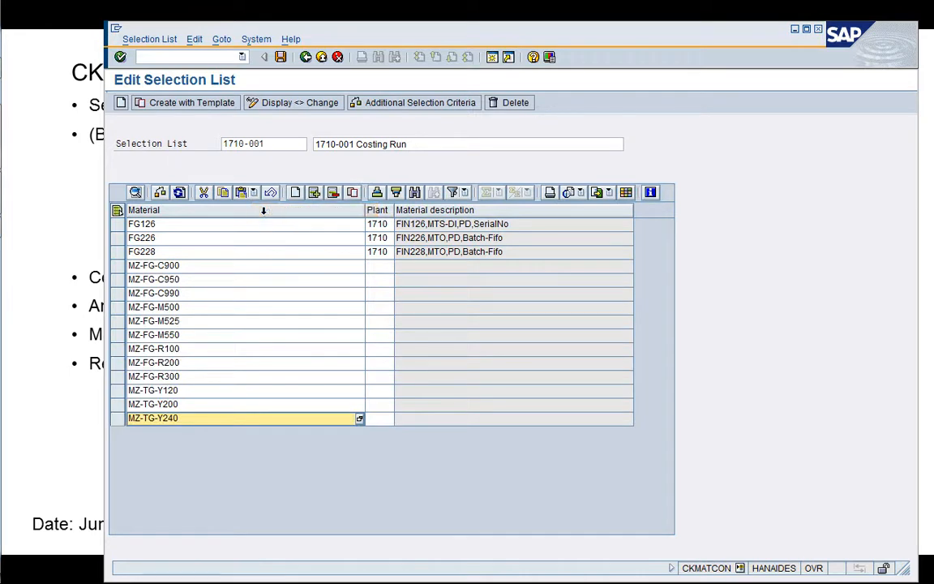
Set the plant to 1710 for the twelve pasted materials, MZ-FG-C900 to MZ-TG-Y240, confirm the entries and dismiss the error log.
left_click(386, 267)
key("Up")
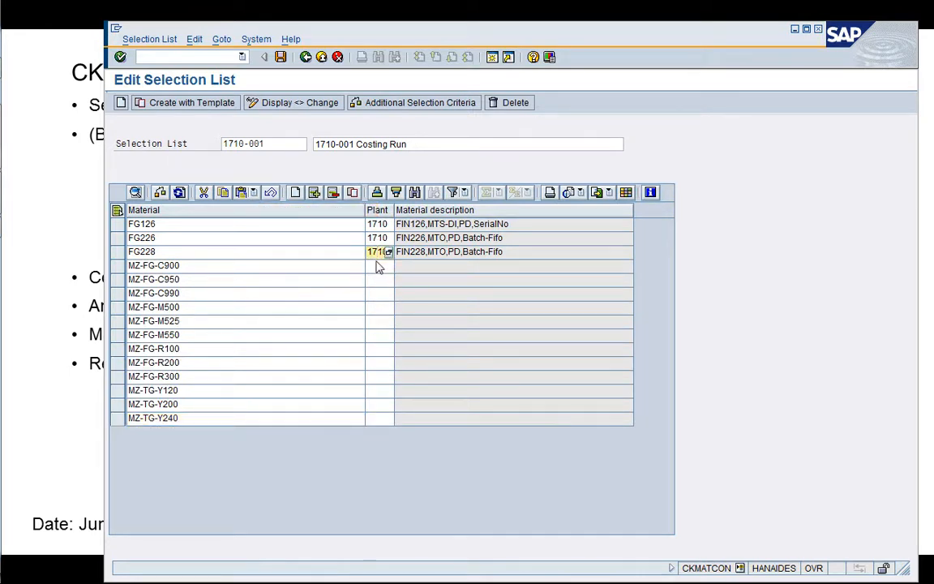
key("shift+End")
key("ctrl+c")
key("Down")
key("ctrl+v")
key("Down")
key("ctrl+v")
key("Down")
key("ctrl+v")
key("Down")
key("ctrl+v")
key("Down")
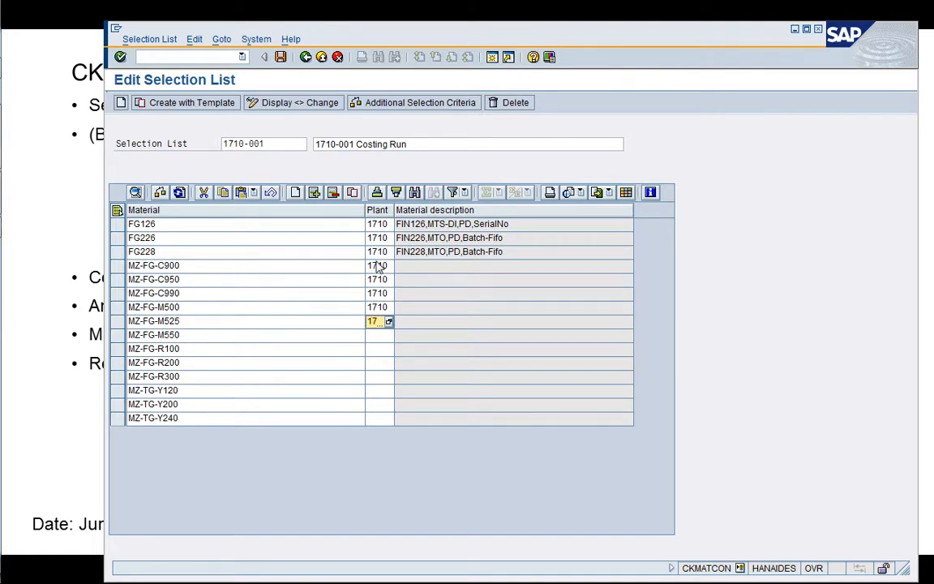
key("ctrl+v")
key("Down")
key("ctrl+v")
key("Down")
key("ctrl+v")
key("Down")
key("ctrl+v")
key("Down")
key("ctrl+v")
key("Down")
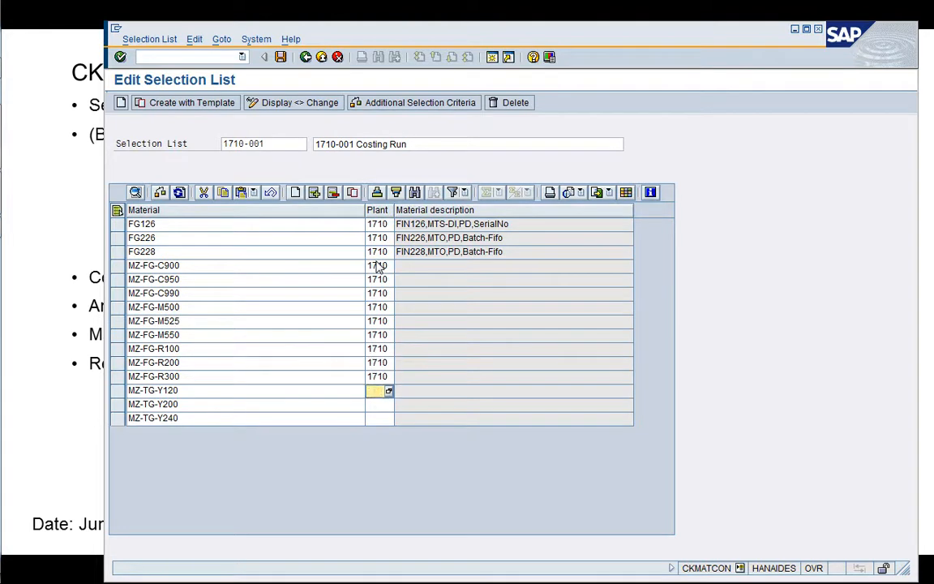
key("ctrl+v")
key("Down")
key("ctrl+v")
key("Down")
key("ctrl+v")
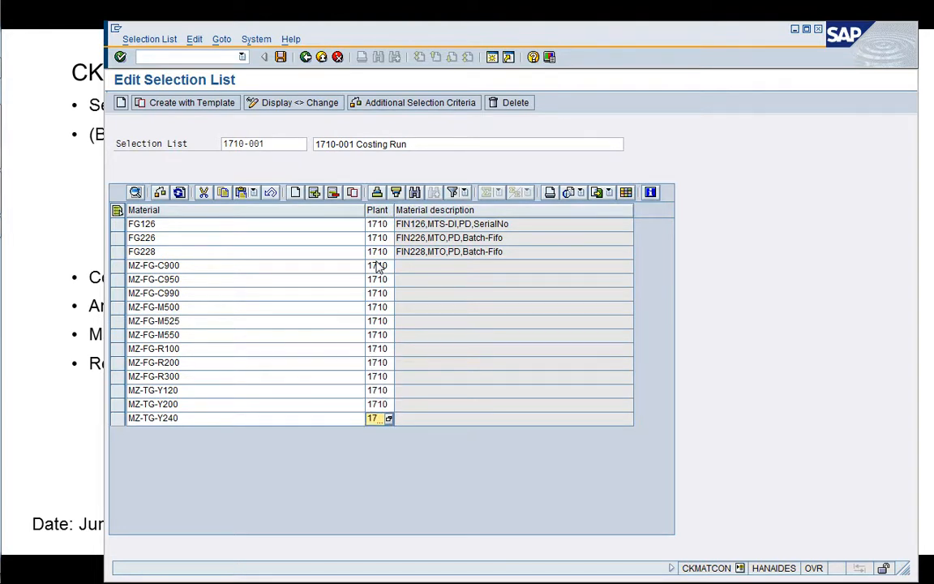
key("Return")
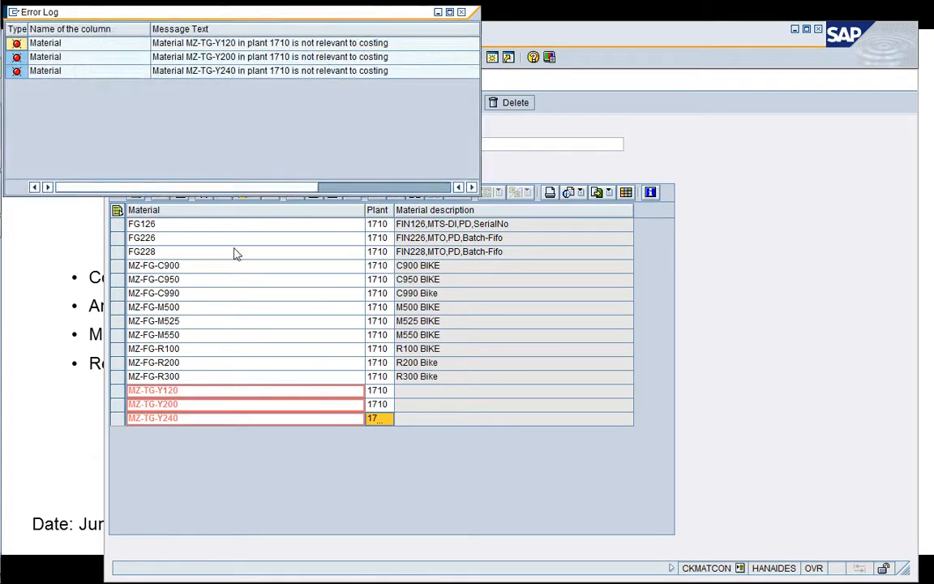
left_click(461, 13)
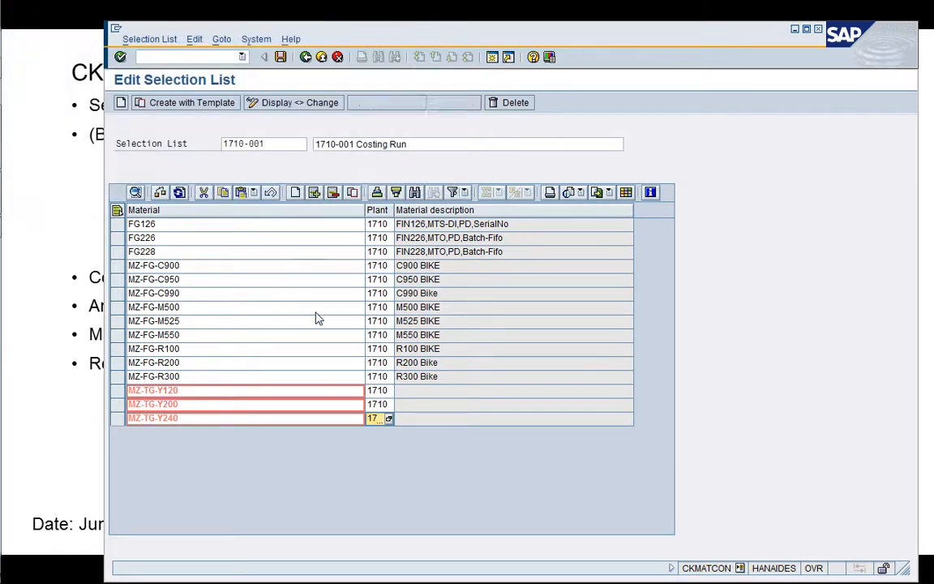
Delete the three invalid materials MZ-TG-Y120, MZ-TG-Y200 and MZ-TG-Y240 from selection list 1710-001 and save the list.
left_click(119, 390)
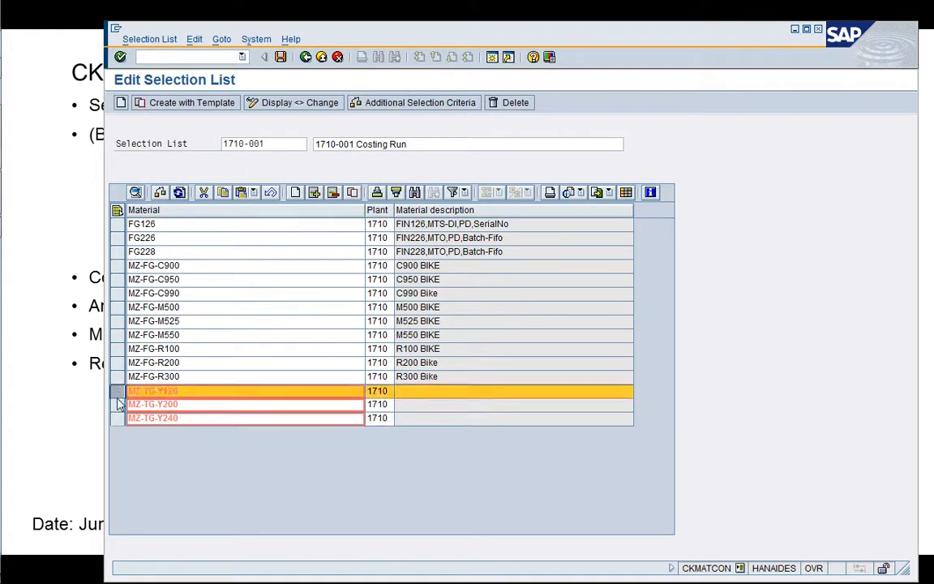
left_click(119, 404)
left_click(119, 418)
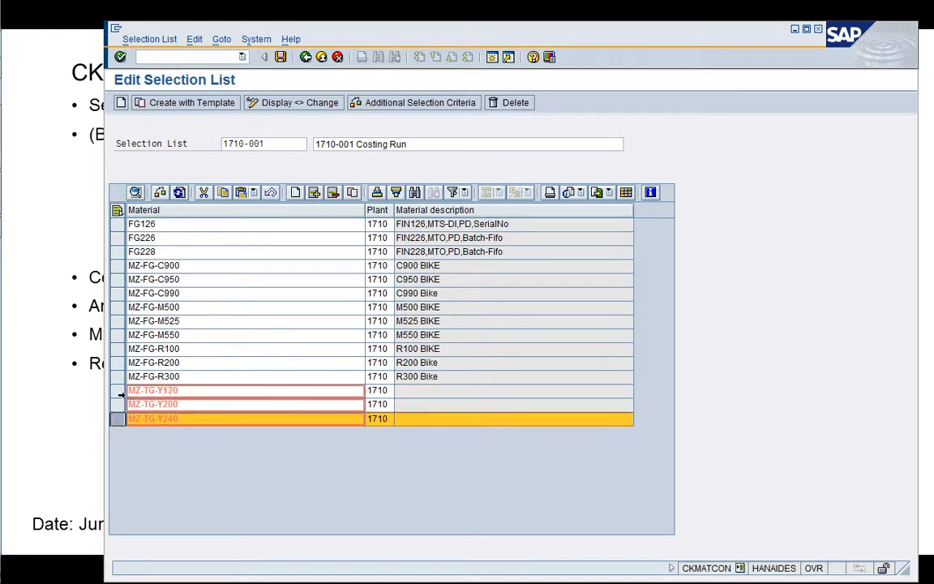
left_click(120, 391, "shift")
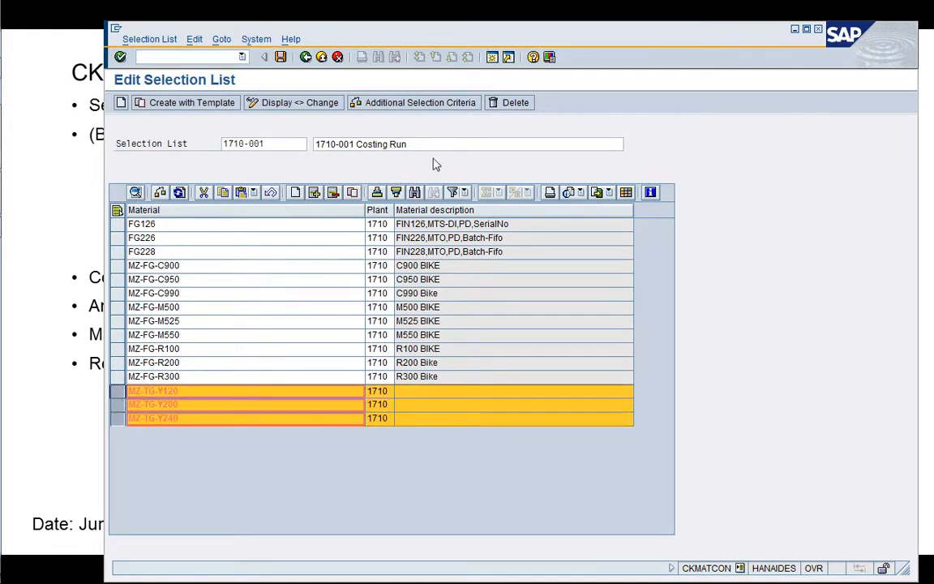
left_click(336, 197)
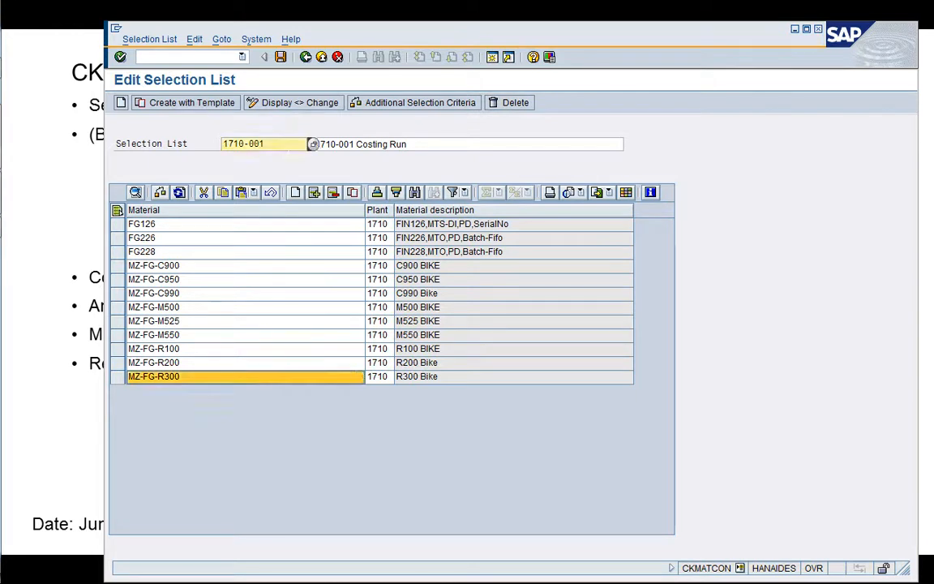
left_click(280, 57)
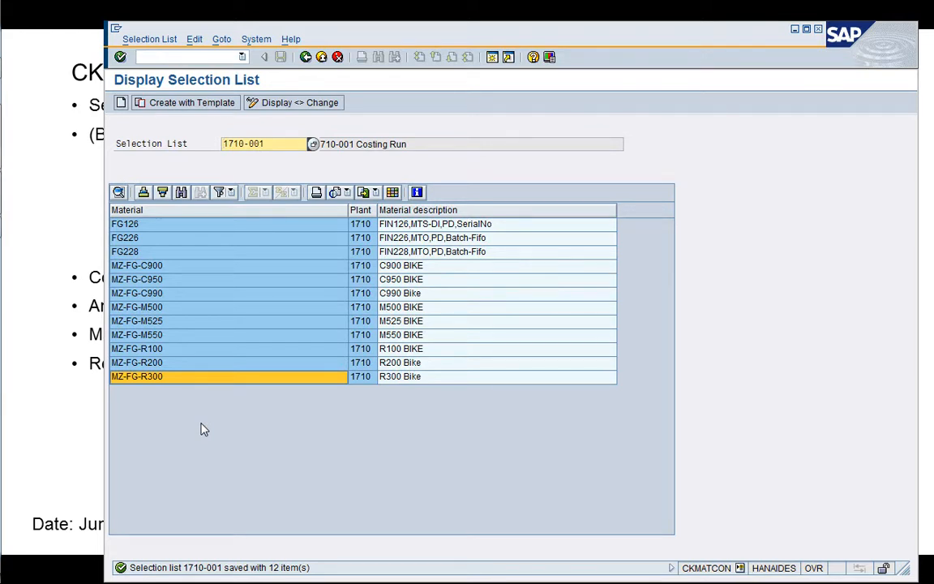
Leave the selection list, open CK40N - Edit Costing Run, and dismiss the desktop notification.
left_click(305, 59)
key("Left")
key("Left")
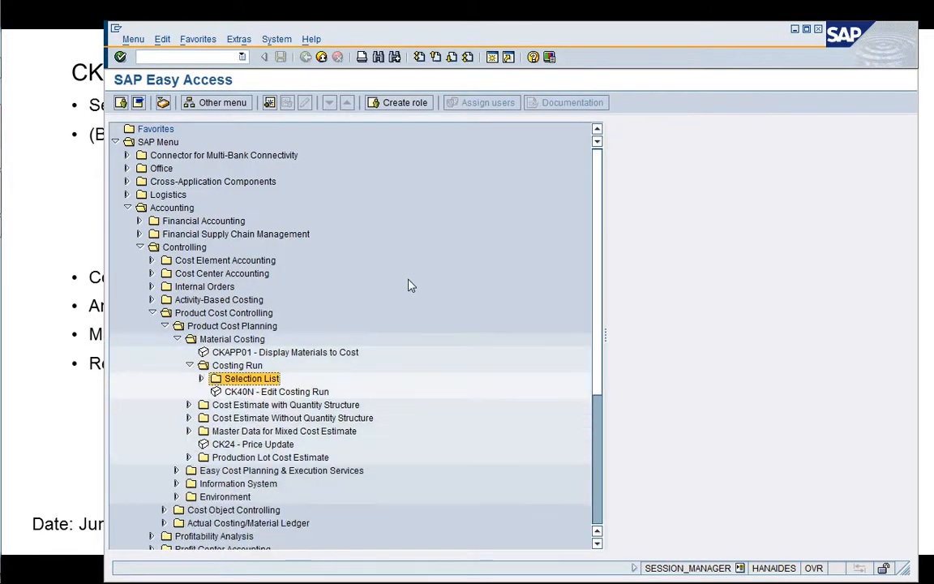
key("Down")
key("Return")
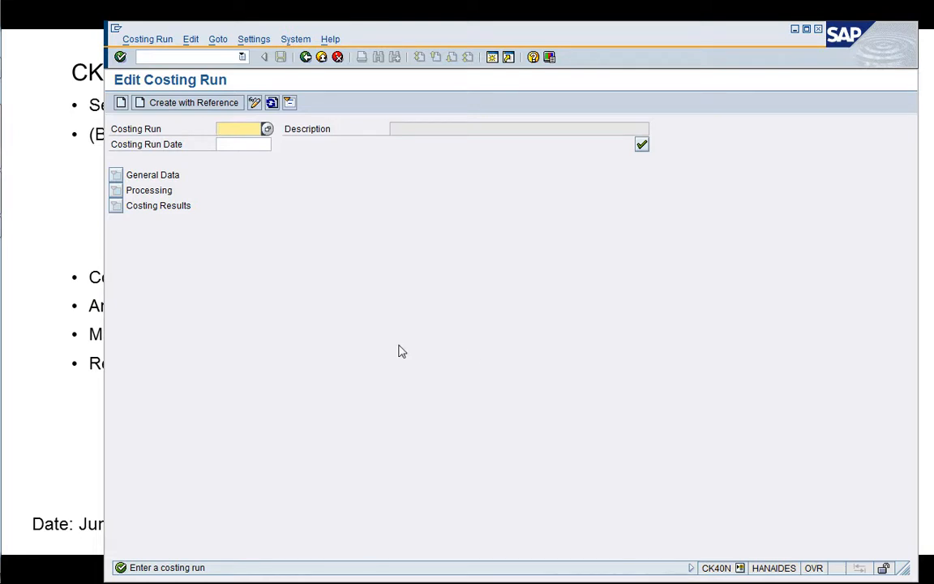
left_click_drag(280, 33, 385, 34)
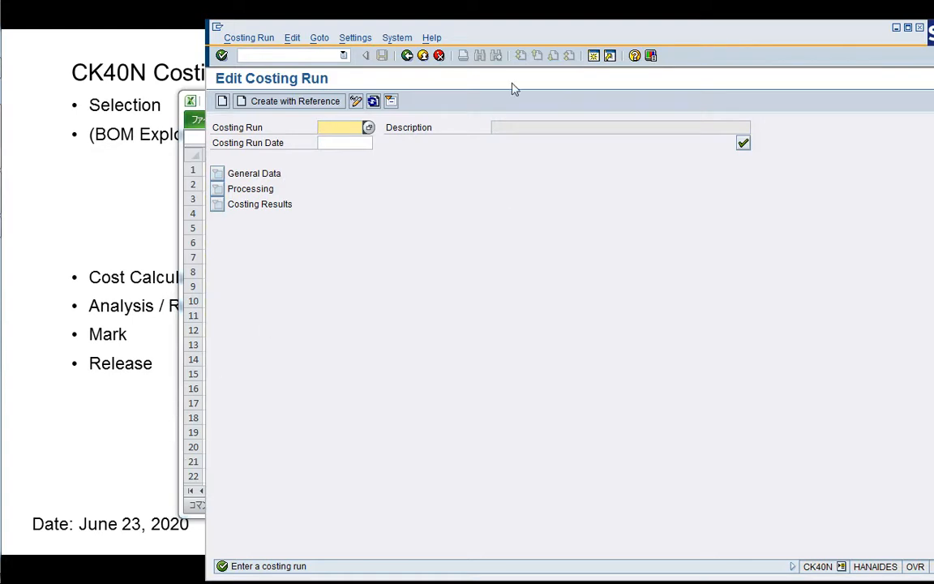
left_click_drag(513, 40, 434, 32)
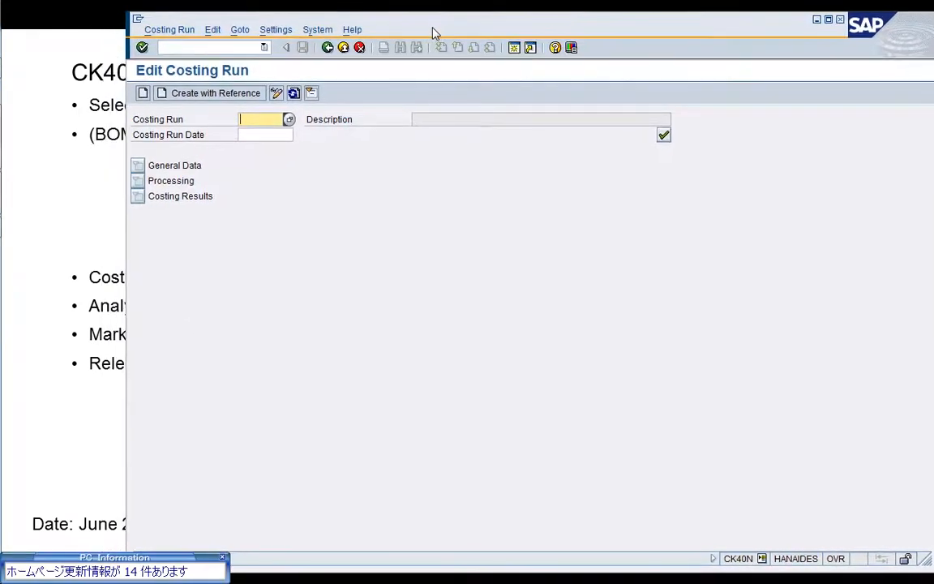
left_click(222, 557)
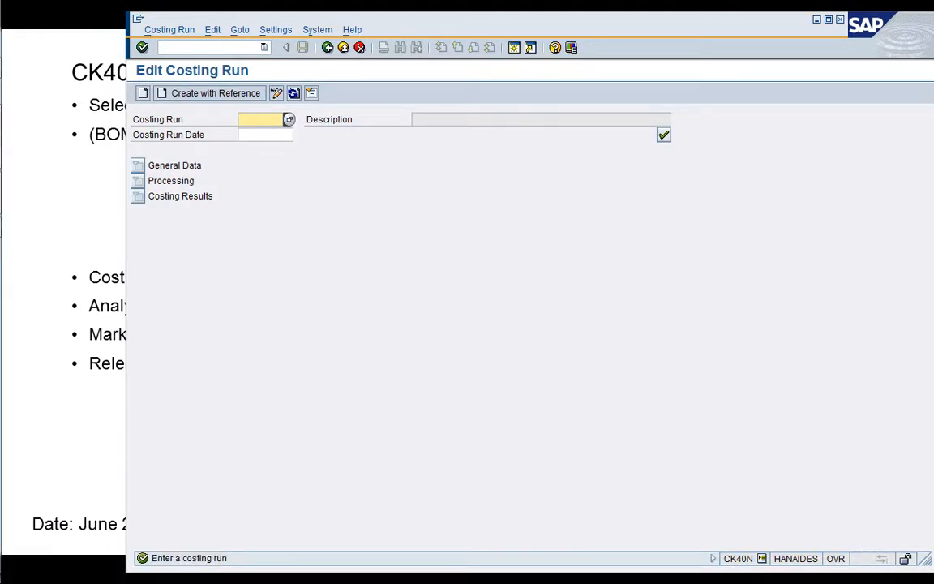
Enter costing run 1710-001 with the costing run date 06/23/2020.
type("1710-")
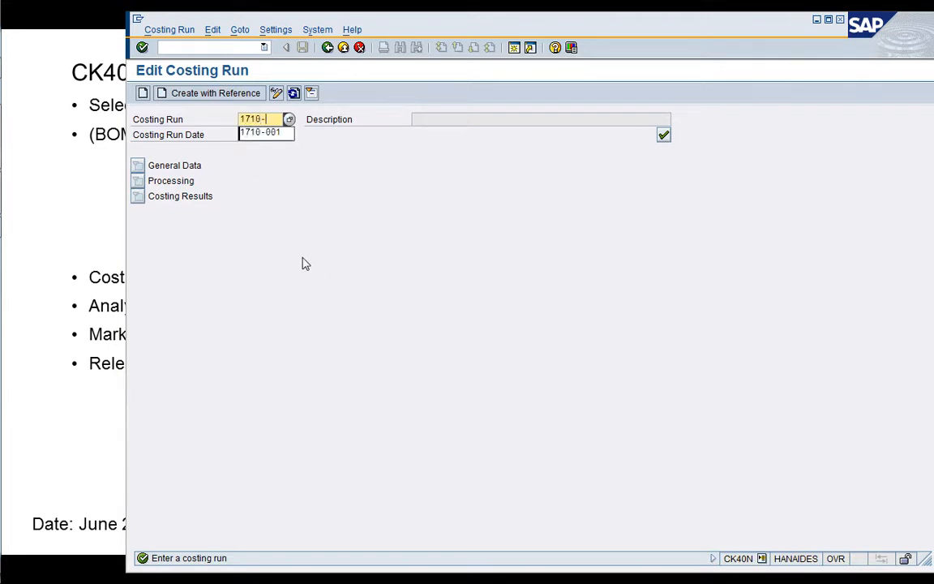
key("Down")
key("Return")
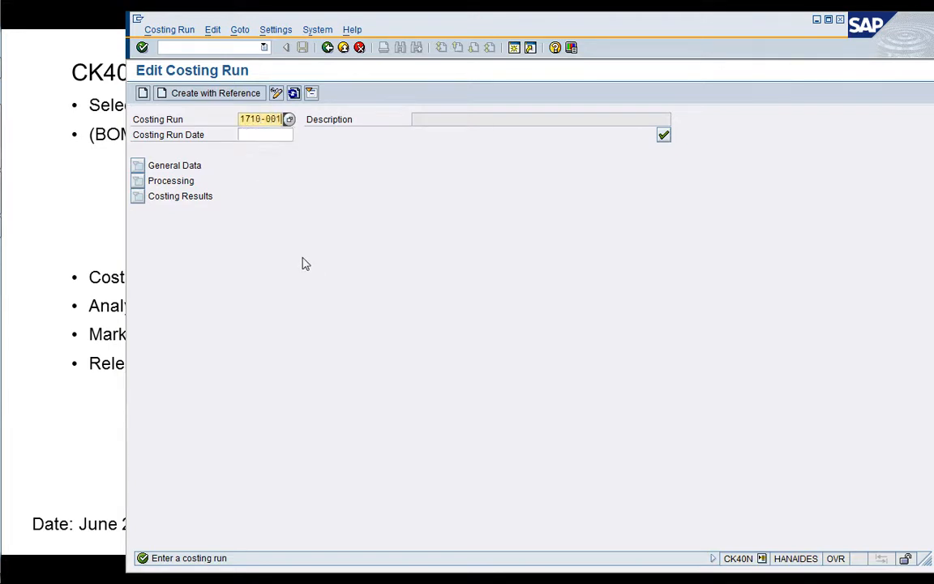
key("Tab")
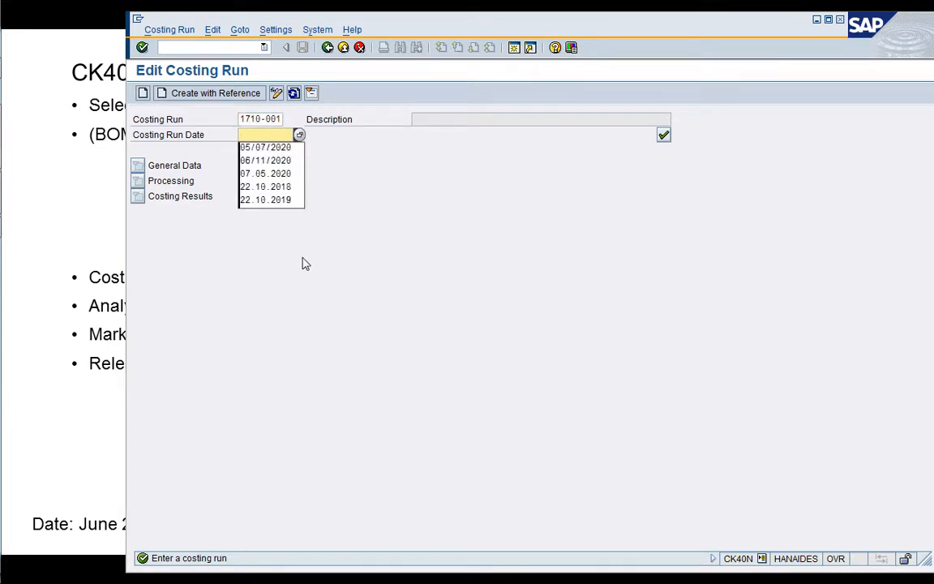
key("Down")
key("Down")
key("Return")
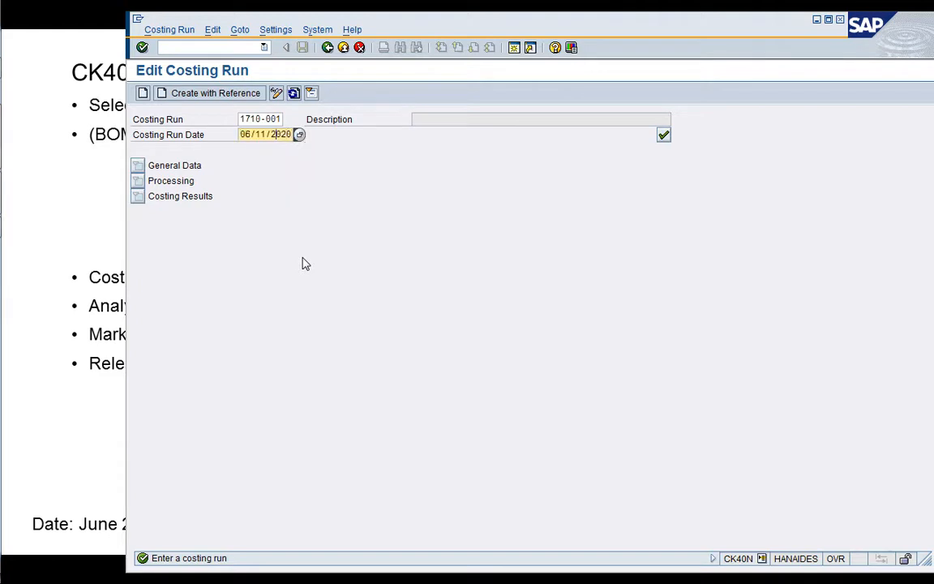
key("Left")
key("Left")
key("Left")
key("Left")
type("23")
key("Return")
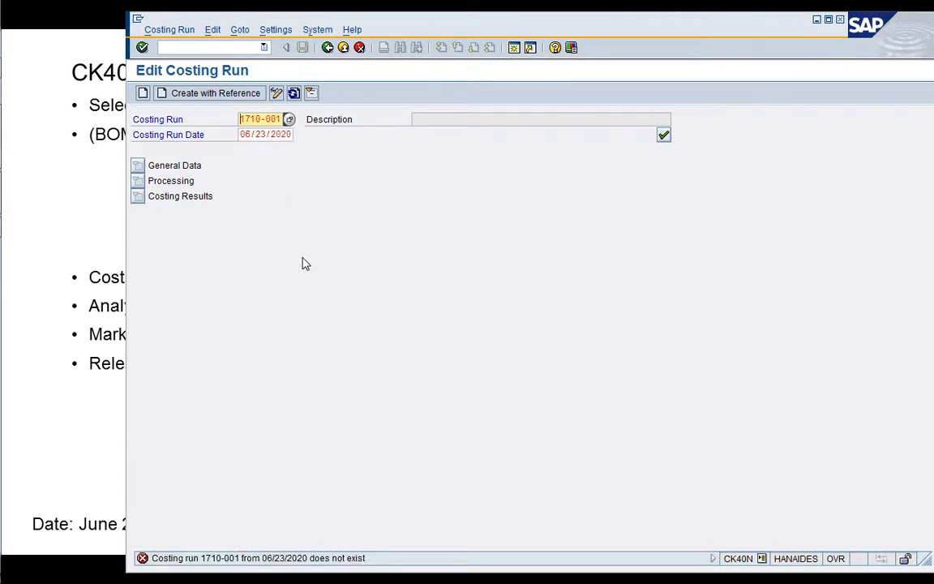
Start creating the new costing run and give it the description 1710-001.
left_click(143, 92)
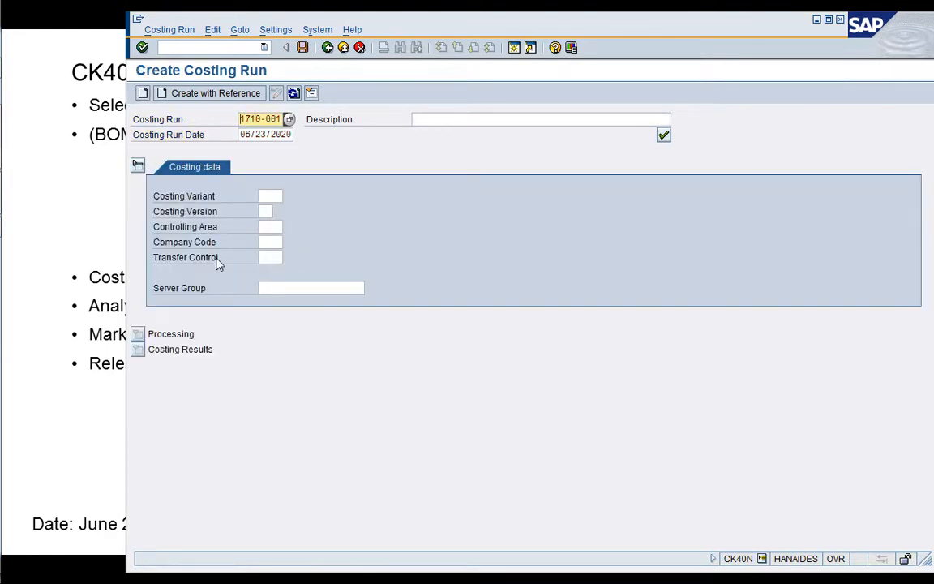
left_click(442, 119)
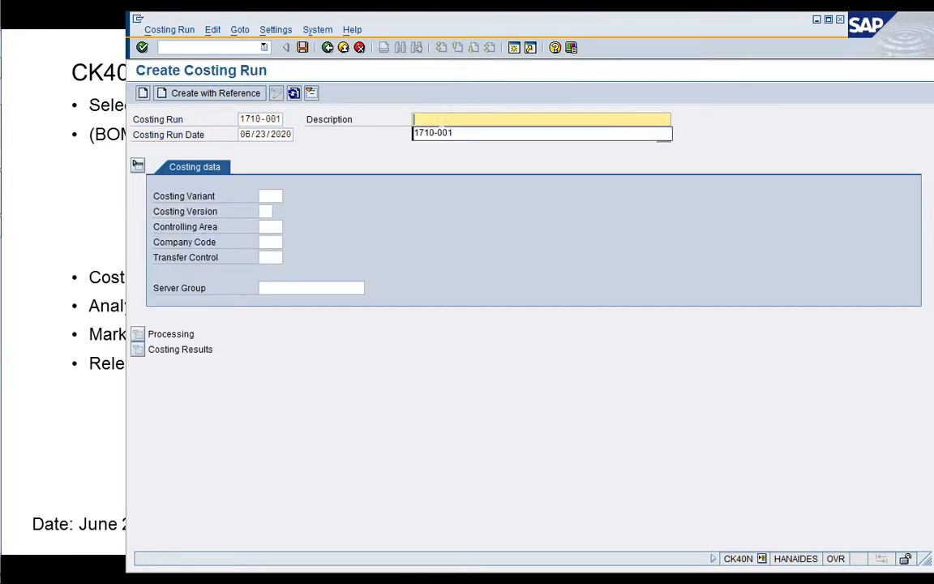
key("Down")
key("Return")
key("Return")
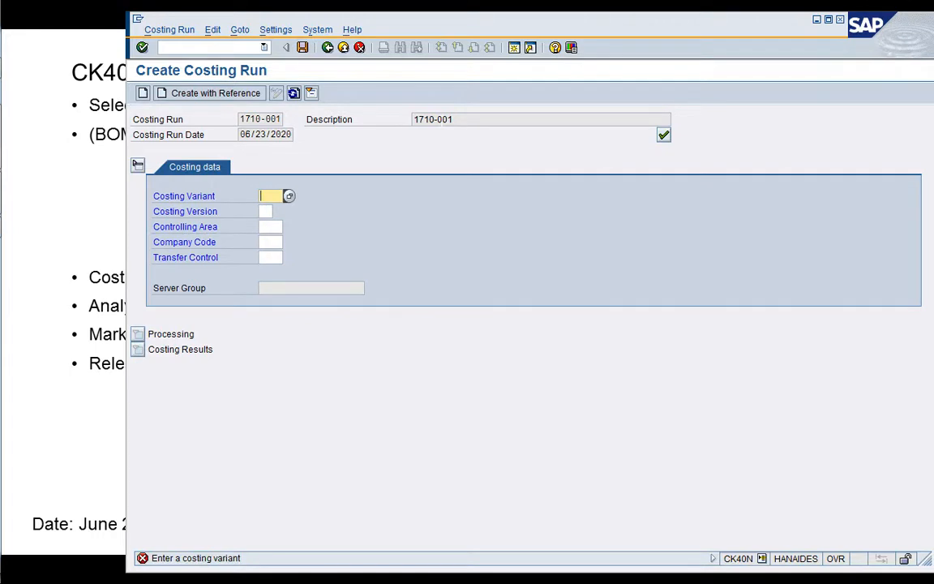
Compare costing variants PPC1 and PYC1 in the value list and choose PYC1, Cost Estimate Standard.
left_click(288, 195)
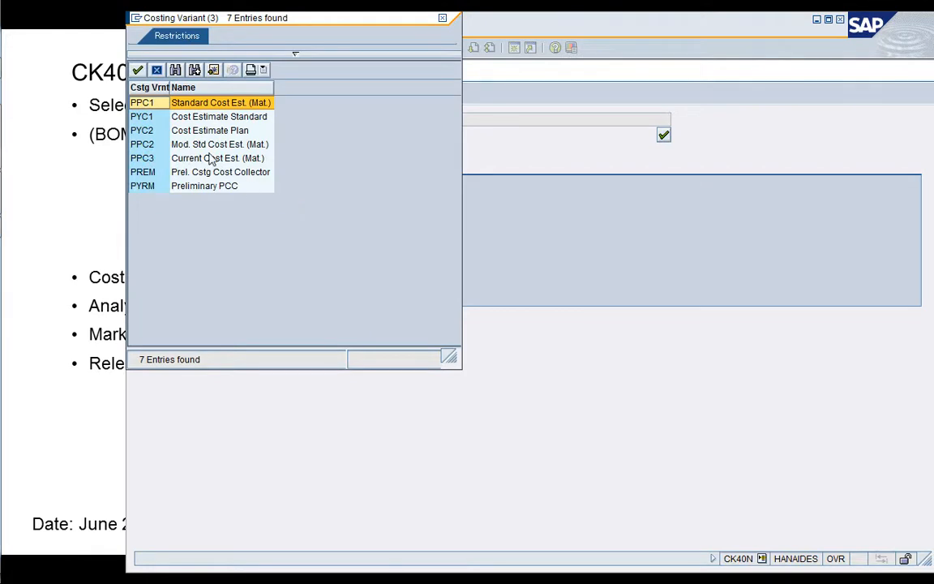
left_click(164, 122)
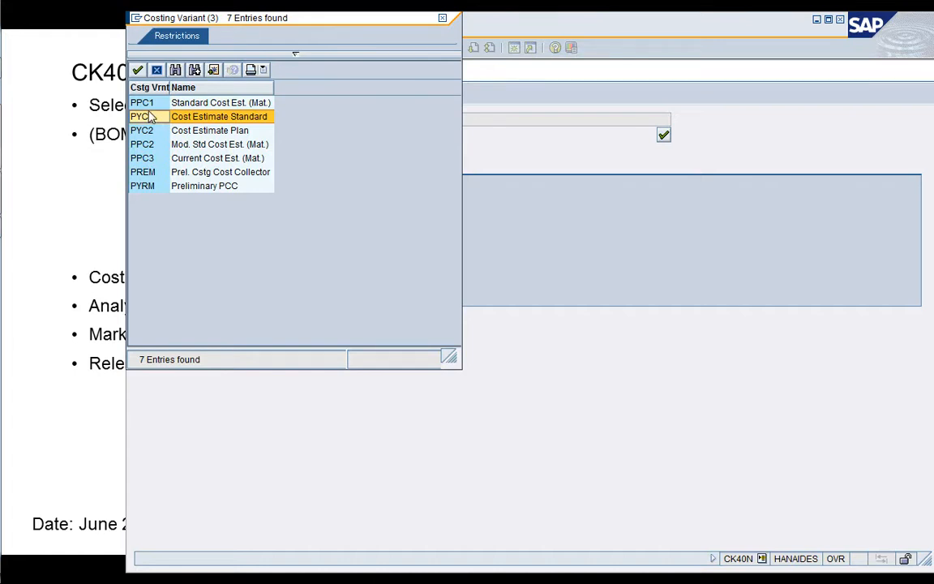
left_click(150, 105)
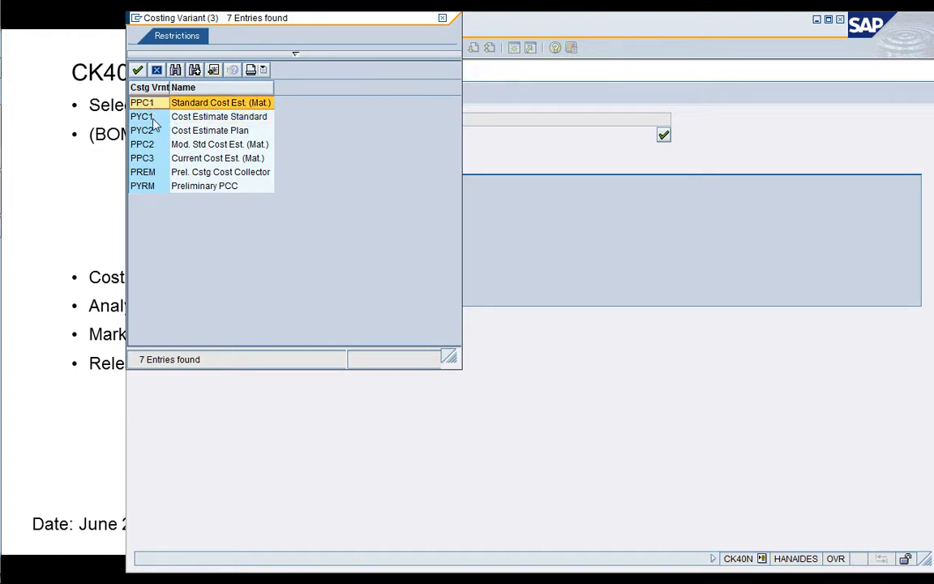
left_click(150, 118)
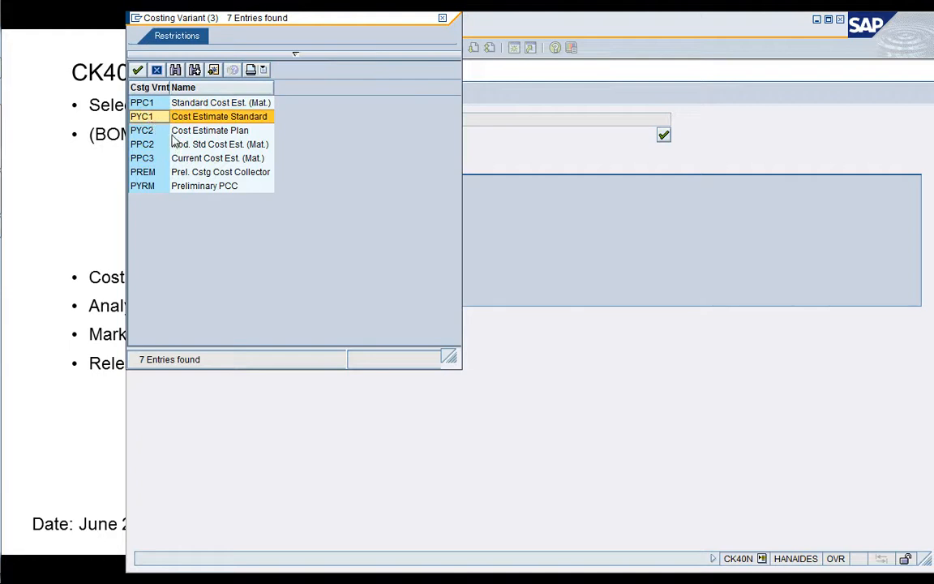
left_click(149, 103)
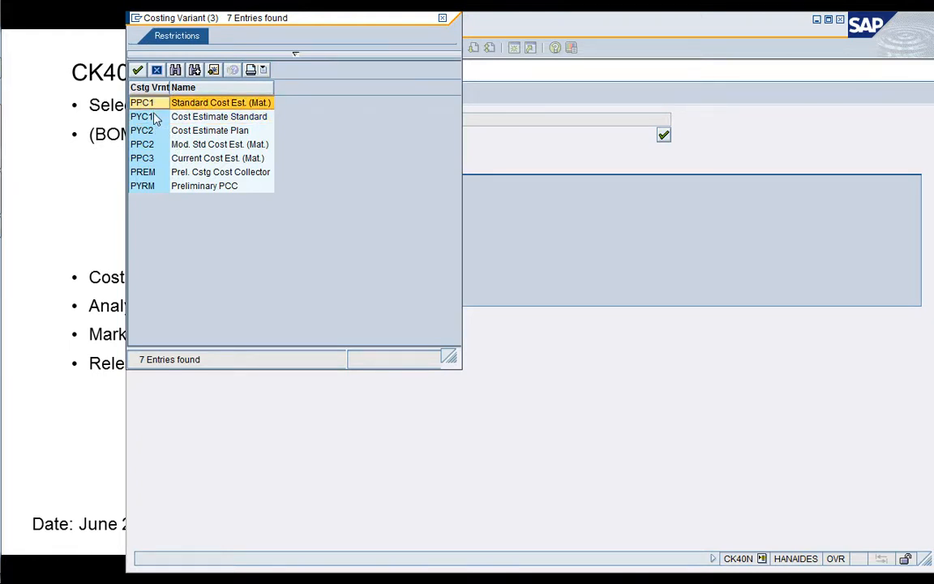
left_click(153, 119)
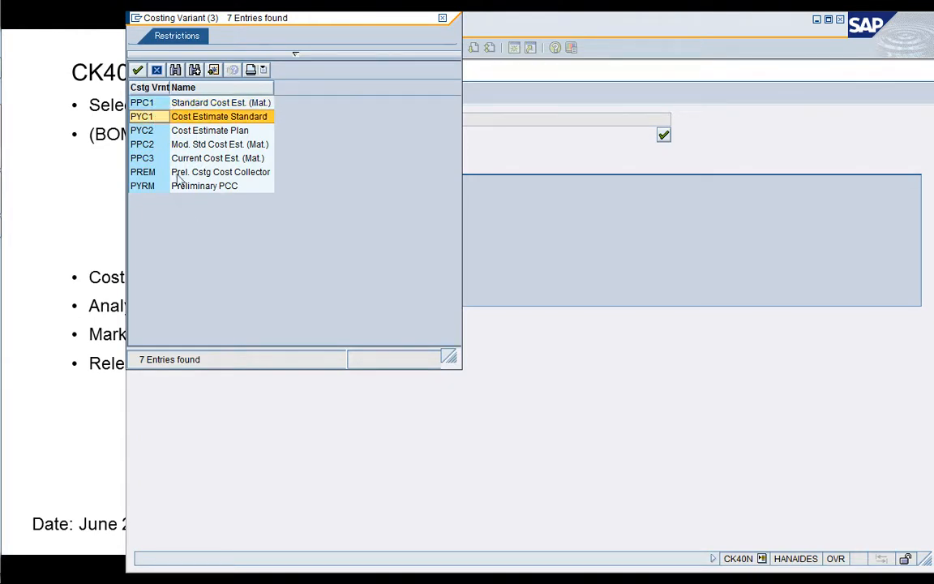
double_click(149, 120)
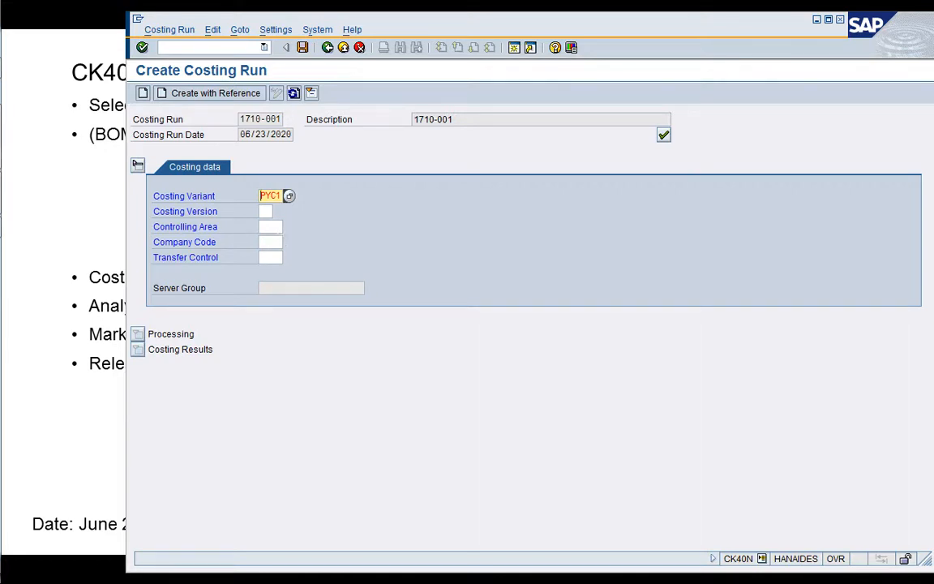
Set the controlling area to A000, the company code to 1710 and the costing version to 1, and confirm the costing data.
left_click(270, 227)
type("A000")
key("Tab")
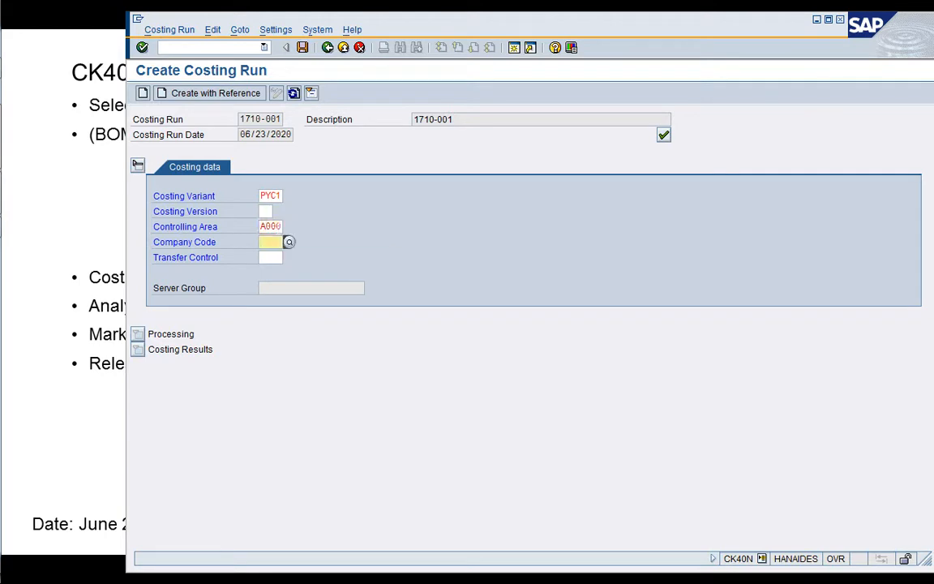
type("1710")
key("Return")
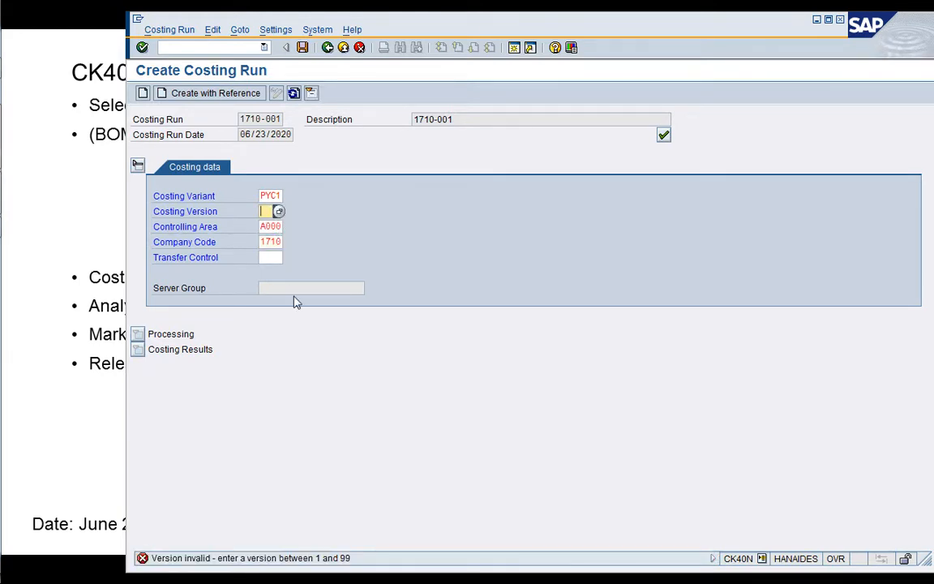
type("1")
key("Return")
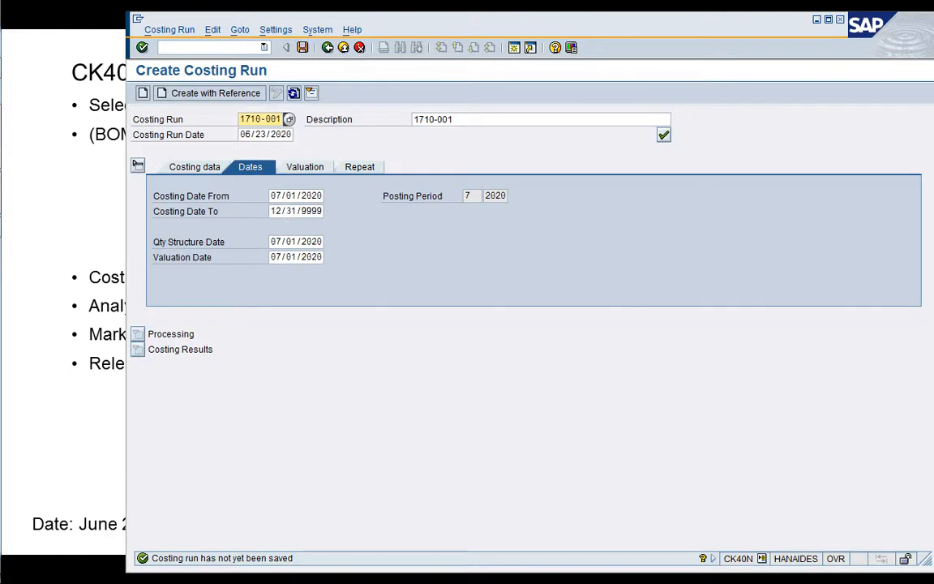
Set the costing run's start date, quantity structure date and valuation date to 06/23/2020.
left_click(274, 195)
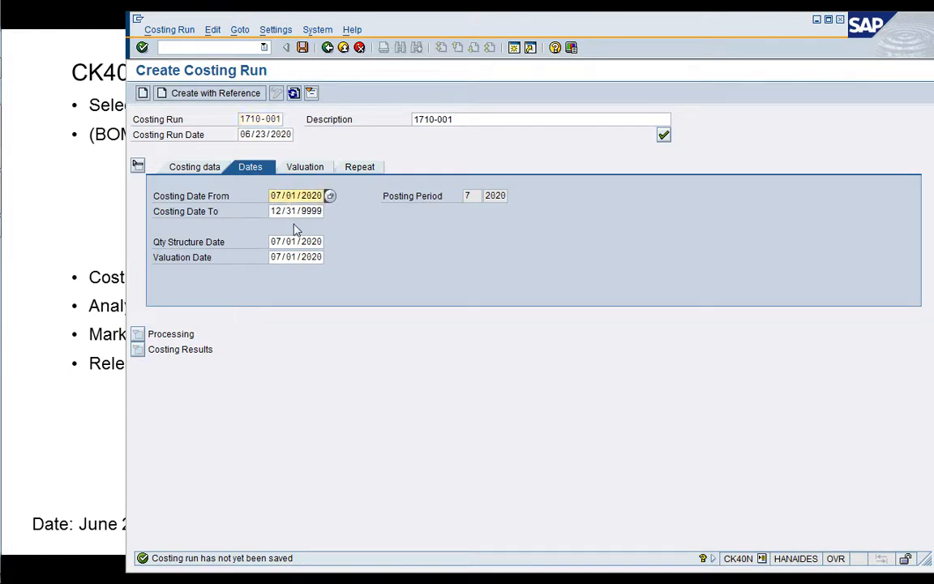
type("6/23")
left_click(275, 242)
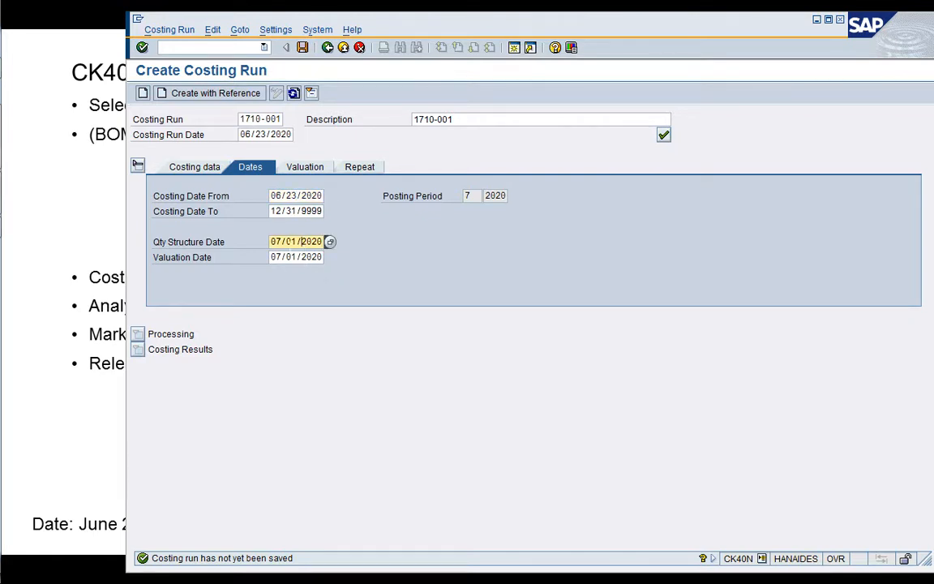
key("Left")
type("6/23")
key("Tab")
key("Left")
key("Left")
key("Left")
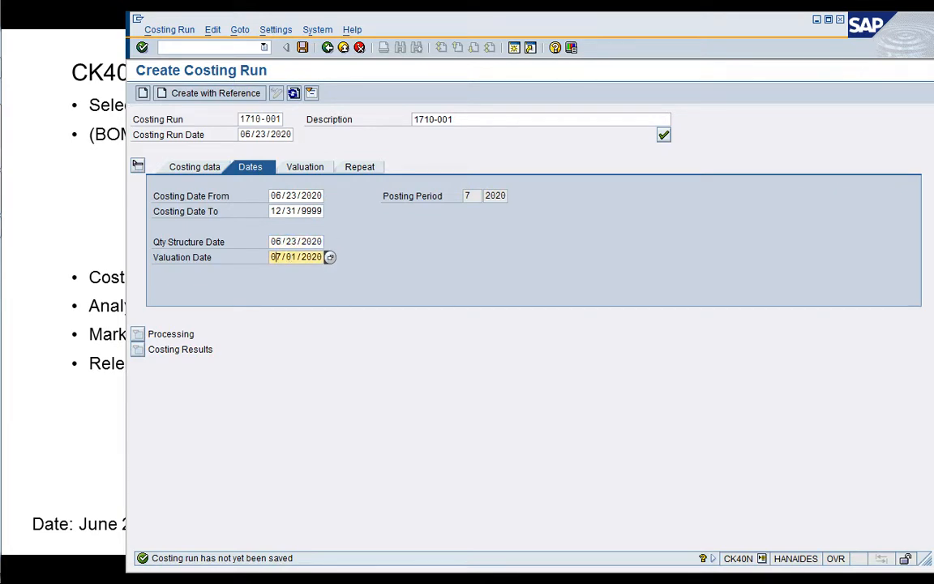
type("6/23")
left_click(297, 195)
Review the new costing run's valuation, general costing data and date settings.
left_click_drag(384, 32, 400, 30)
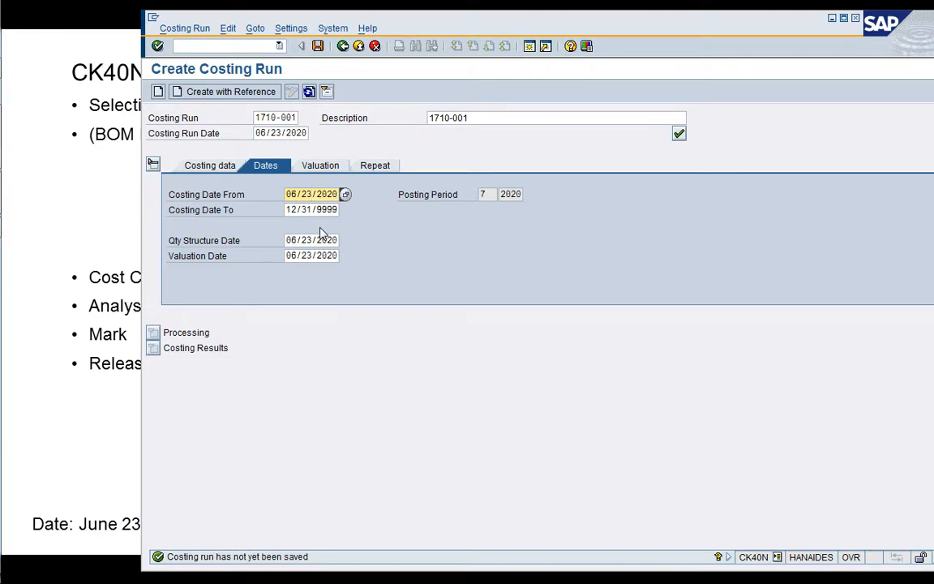
left_click(325, 166)
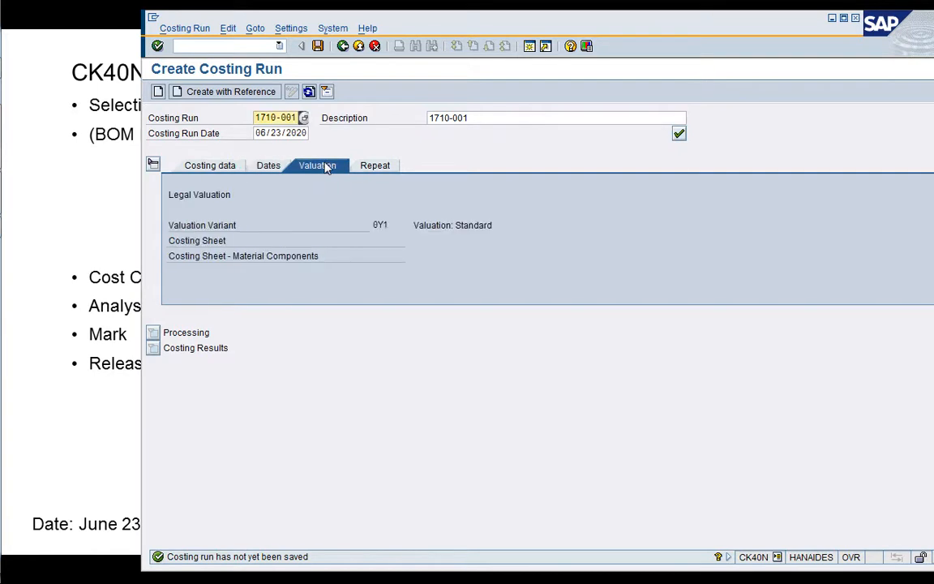
left_click(233, 173)
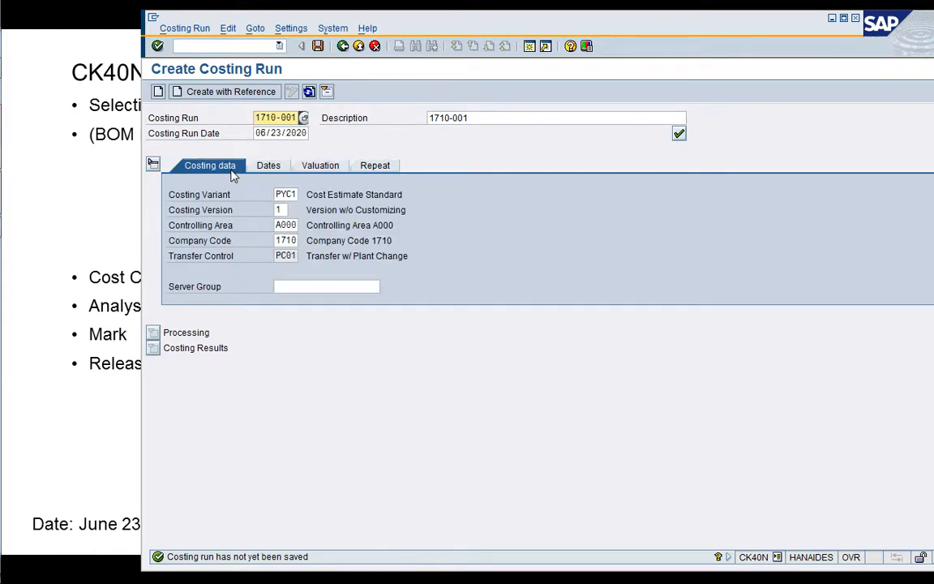
left_click(260, 167)
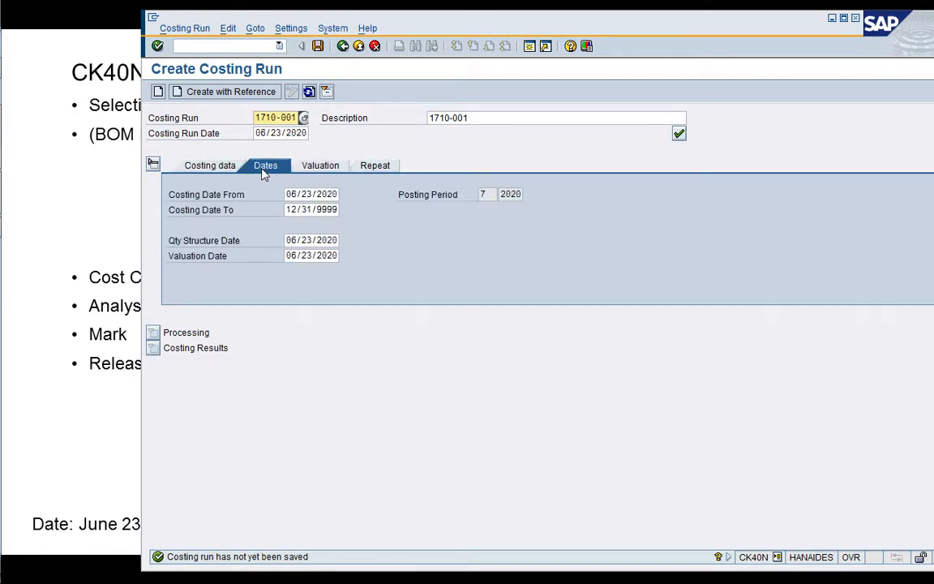
Save costing run 1710-001, check its costing data including the transfer control, and collapse the general data section.
left_click(231, 174)
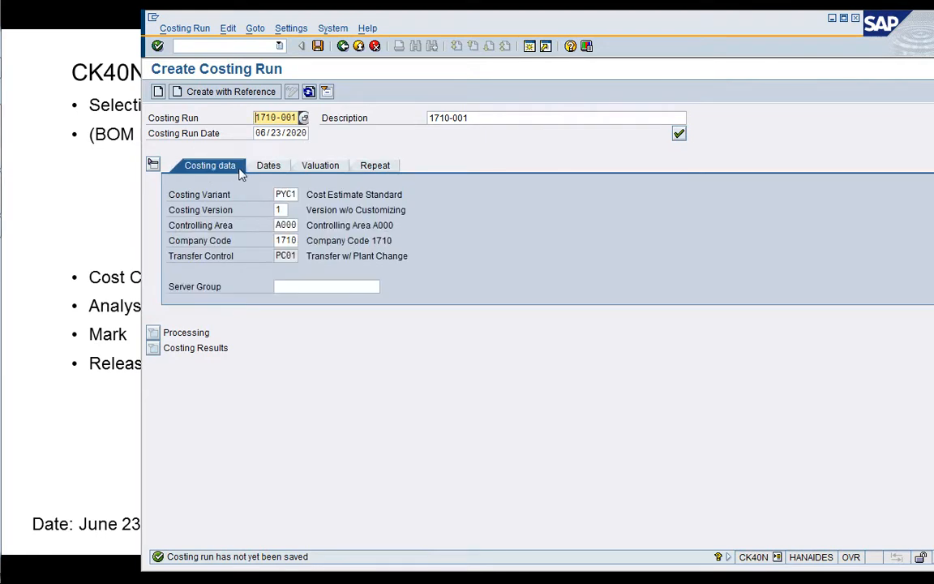
left_click(319, 48)
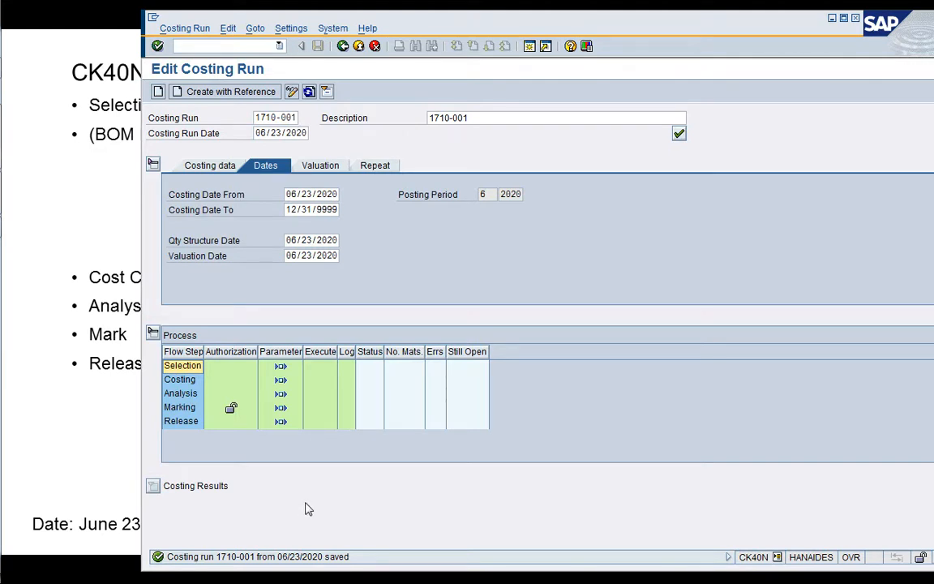
left_click(222, 168)
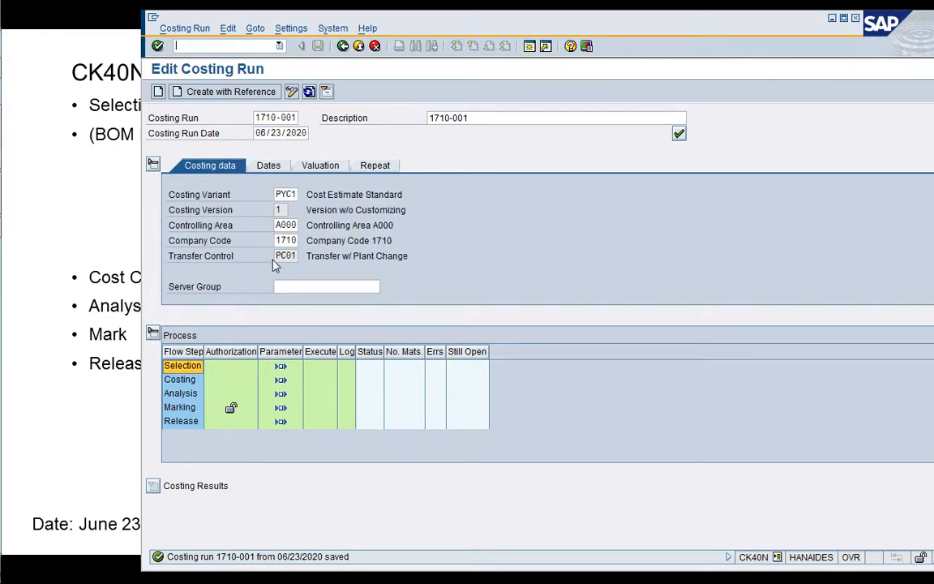
left_click(311, 255)
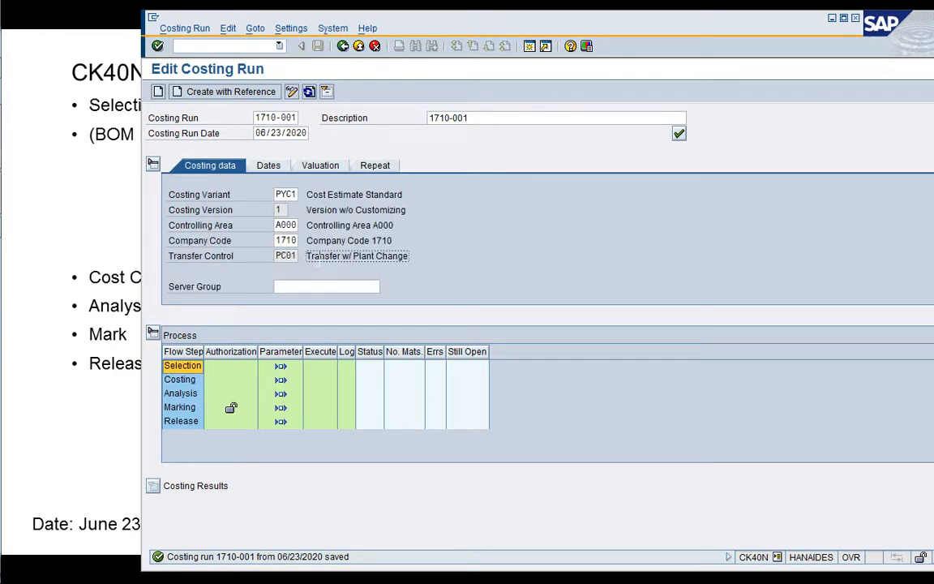
left_click(152, 163)
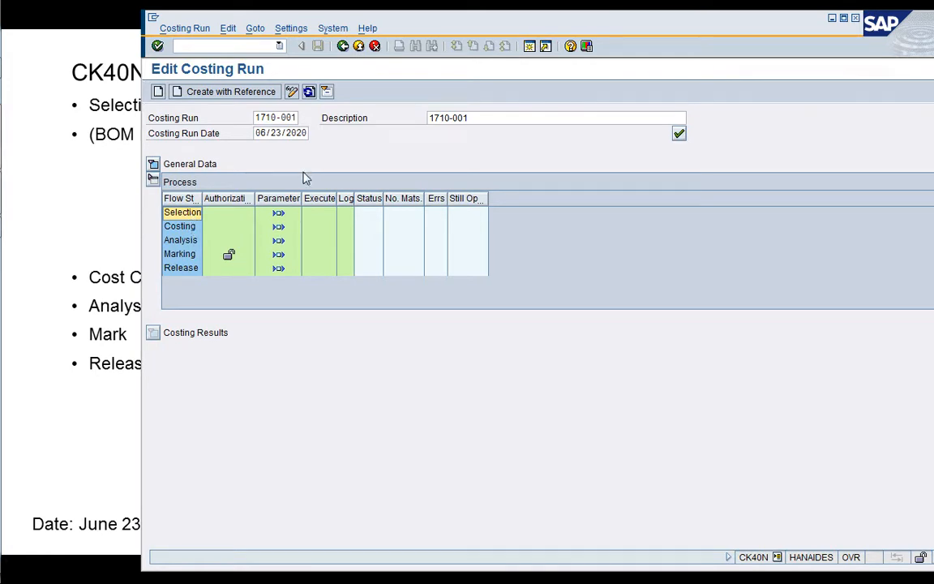
Switch to Excel to review the material list in work_CK40N.xlsx, and return to the costing run in SAP.
left_click_drag(322, 28, 468, 24)
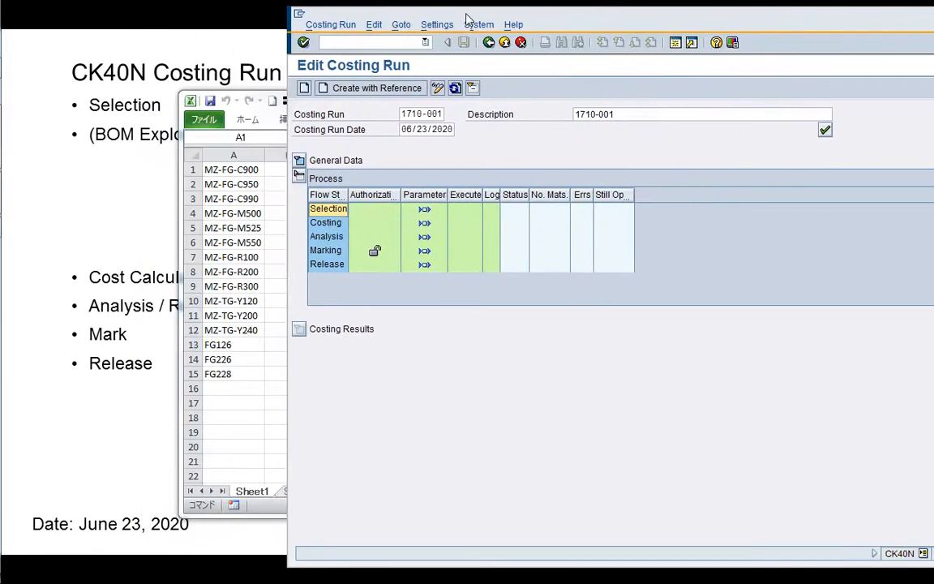
left_click(236, 300)
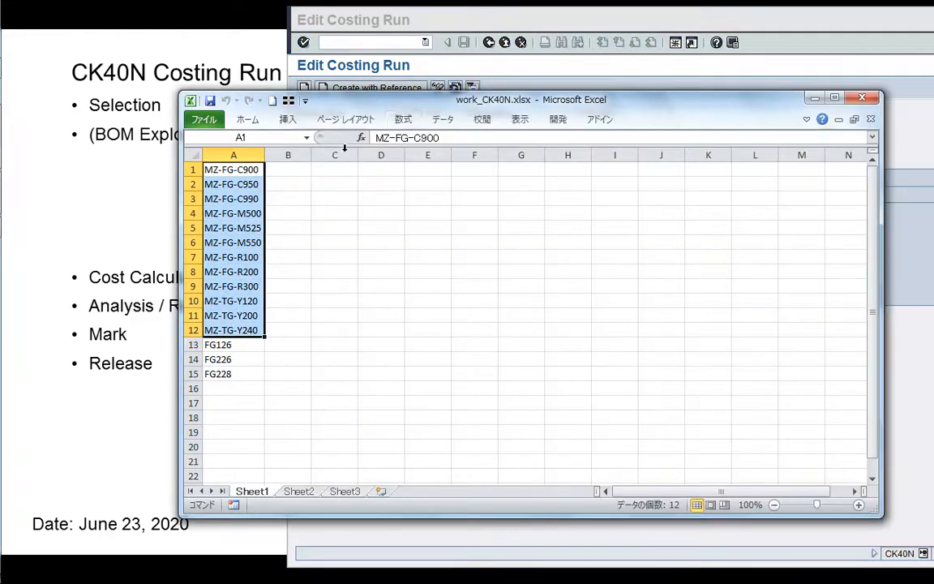
left_click(814, 98)
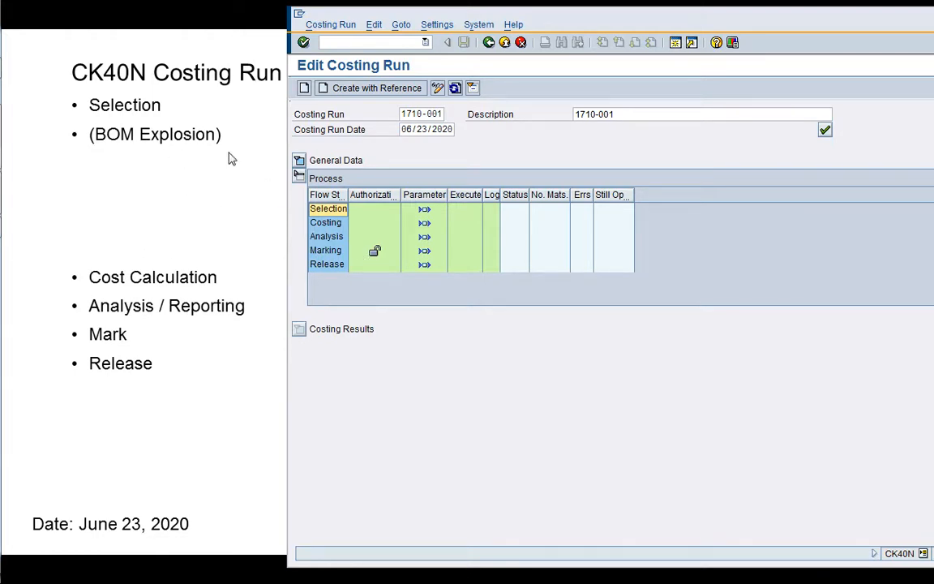
left_click(353, 226)
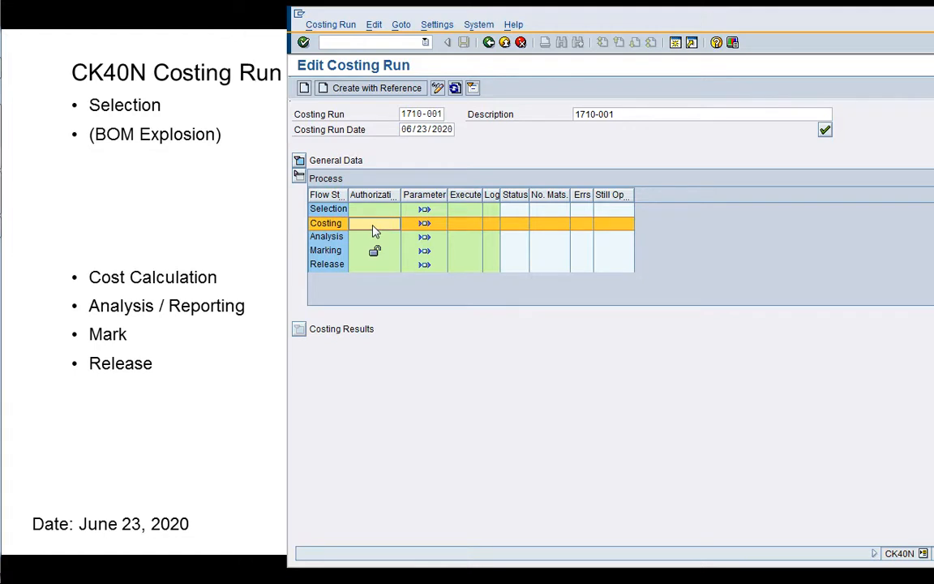
key("Up")
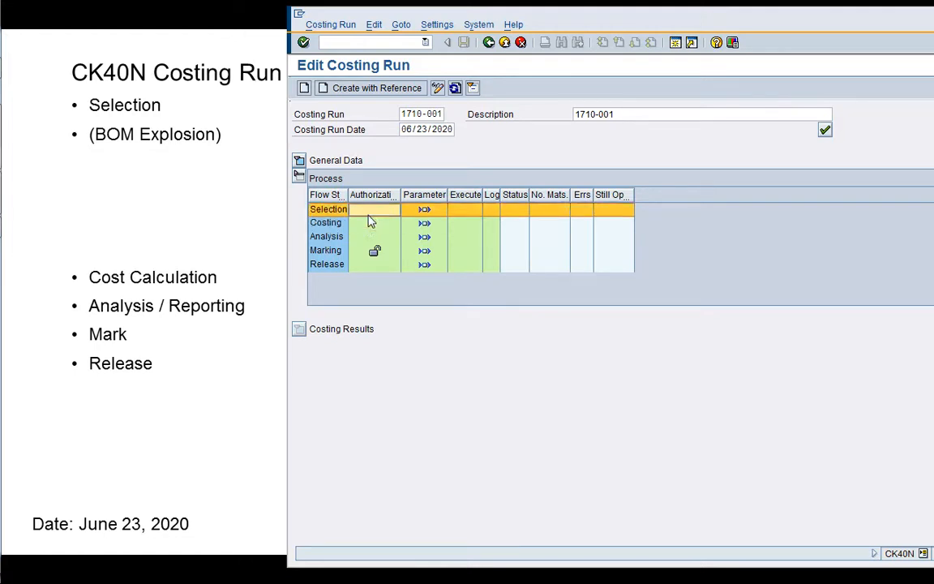
left_click(369, 228)
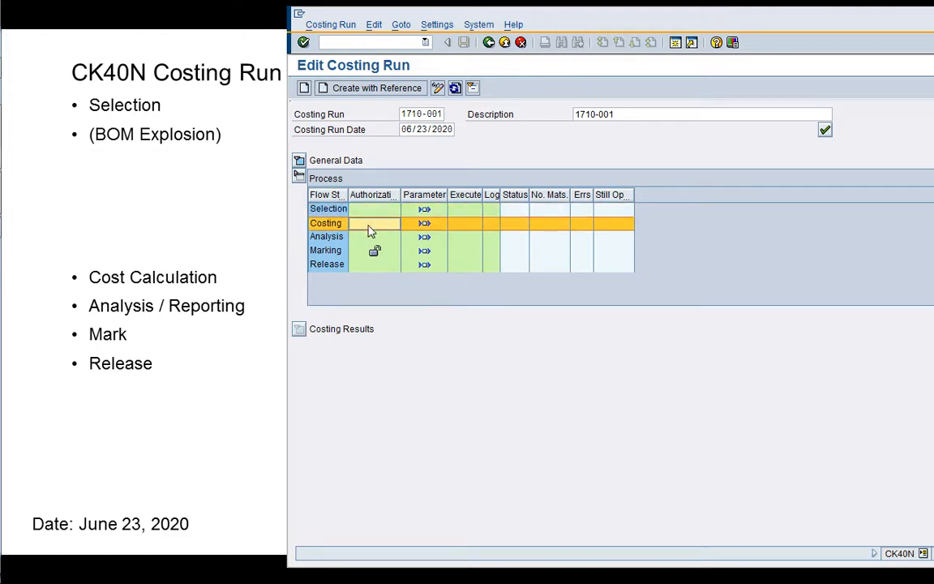
left_click(339, 211)
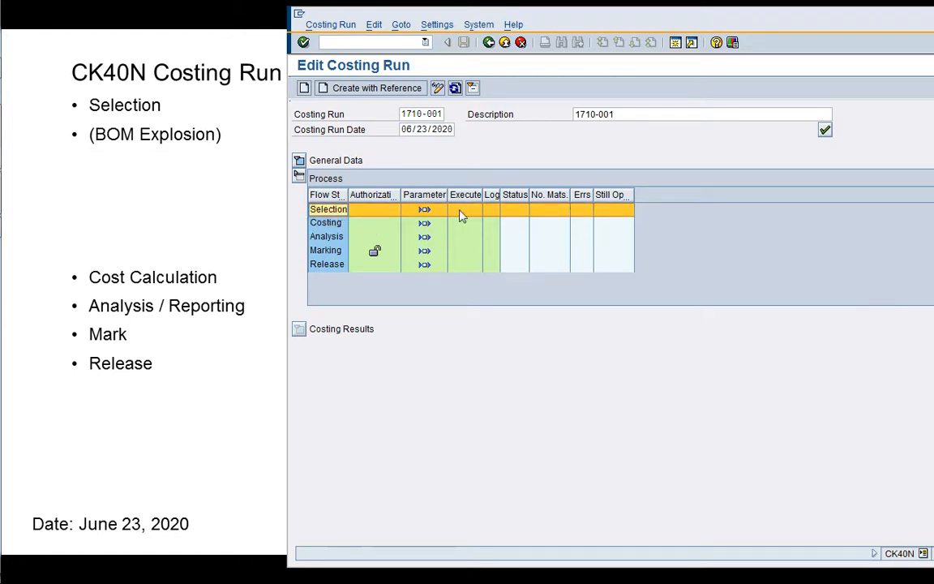
Assign selection list 1710-001 in the parameters of the costing run's Selection step and save them.
left_click_drag(620, 26, 448, 30)
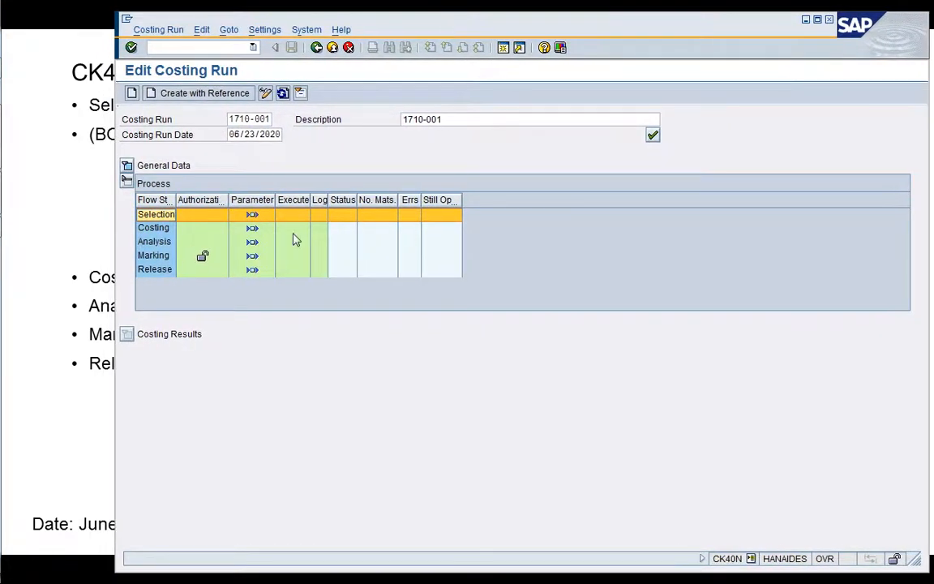
left_click(252, 215)
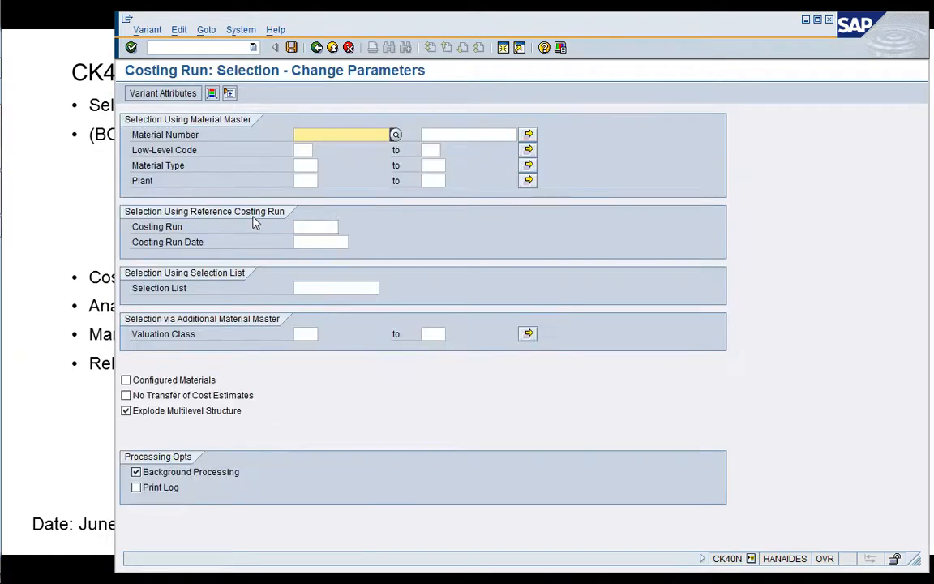
left_click(334, 289)
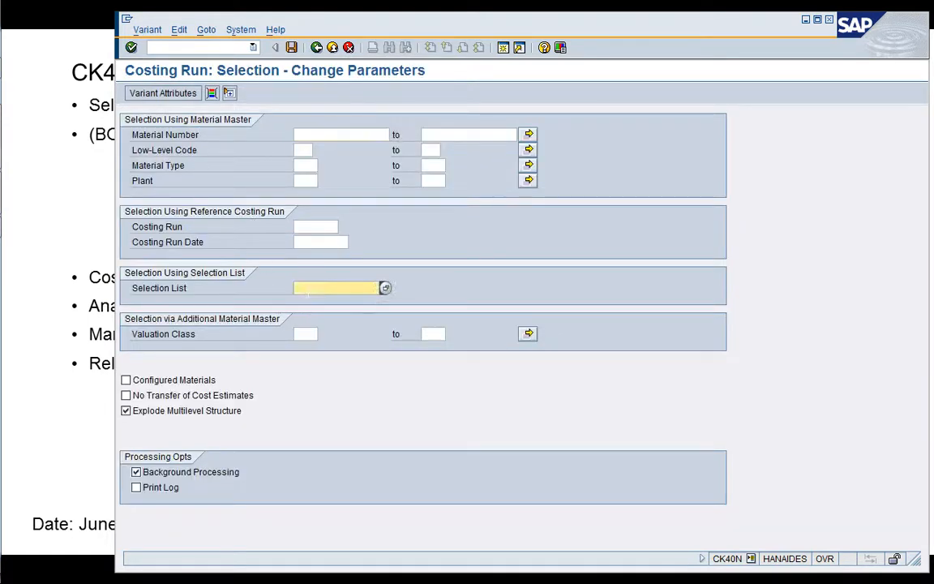
left_click(386, 289)
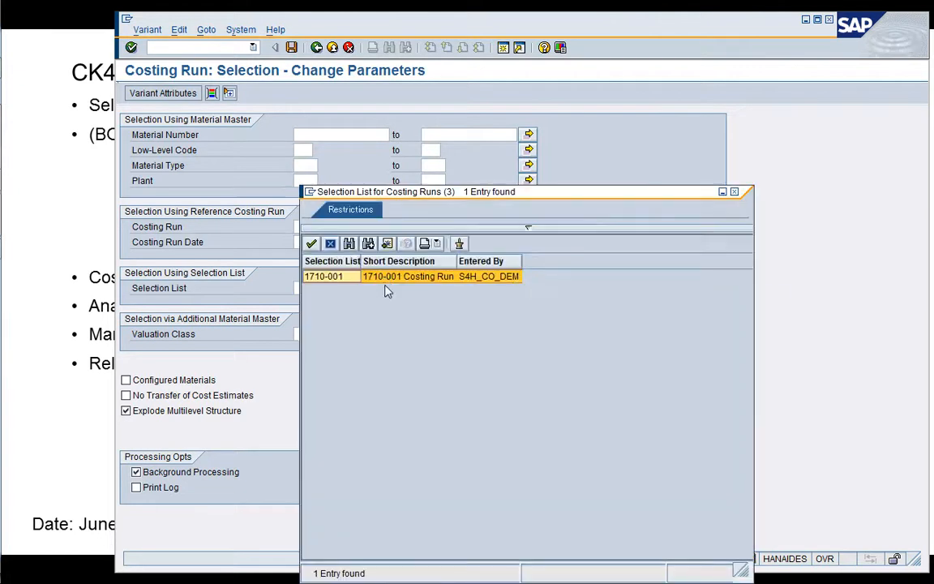
double_click(359, 277)
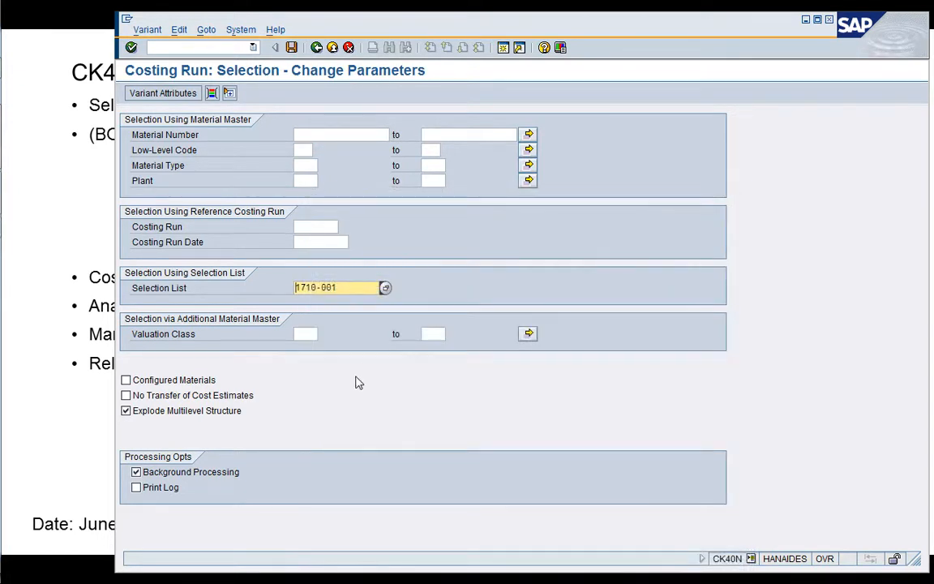
left_click(291, 48)
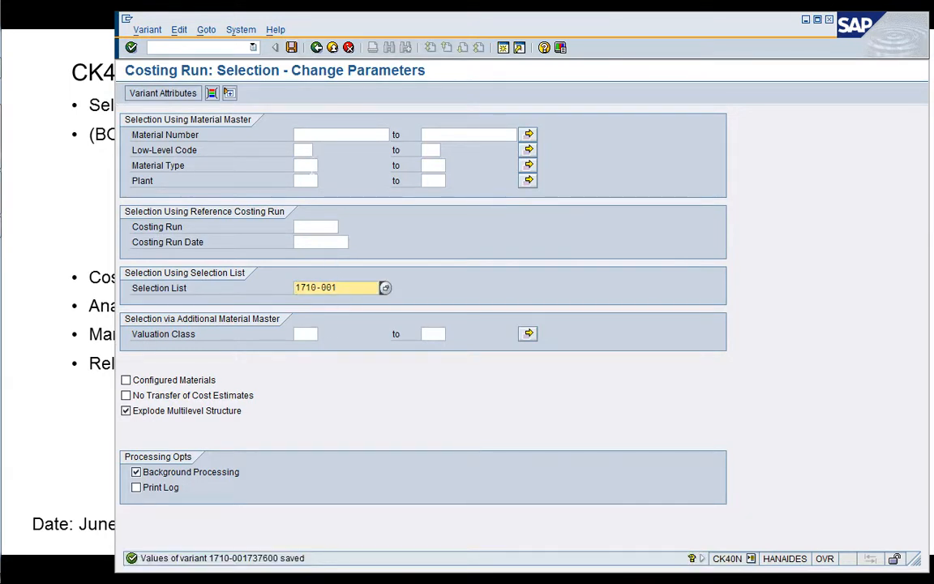
Review the material number, material type, plant and selection list criteria in the Selection parameters.
left_click(307, 166)
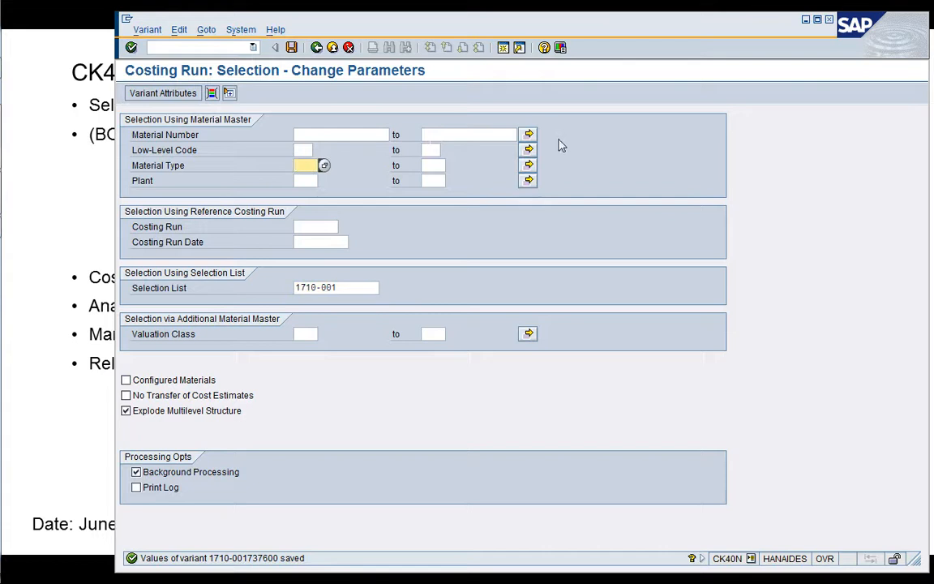
left_click(306, 181)
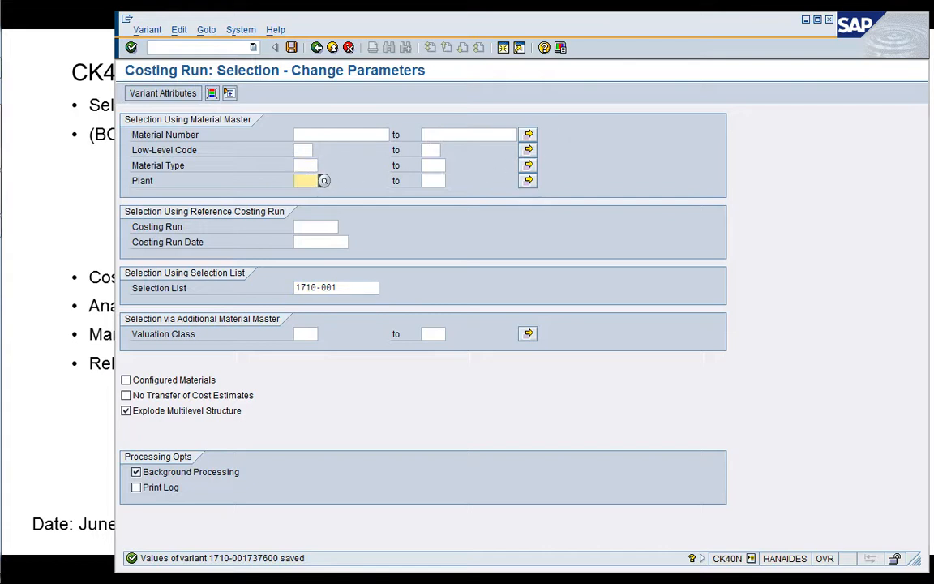
left_click(322, 135)
left_click(305, 182)
left_click(340, 287)
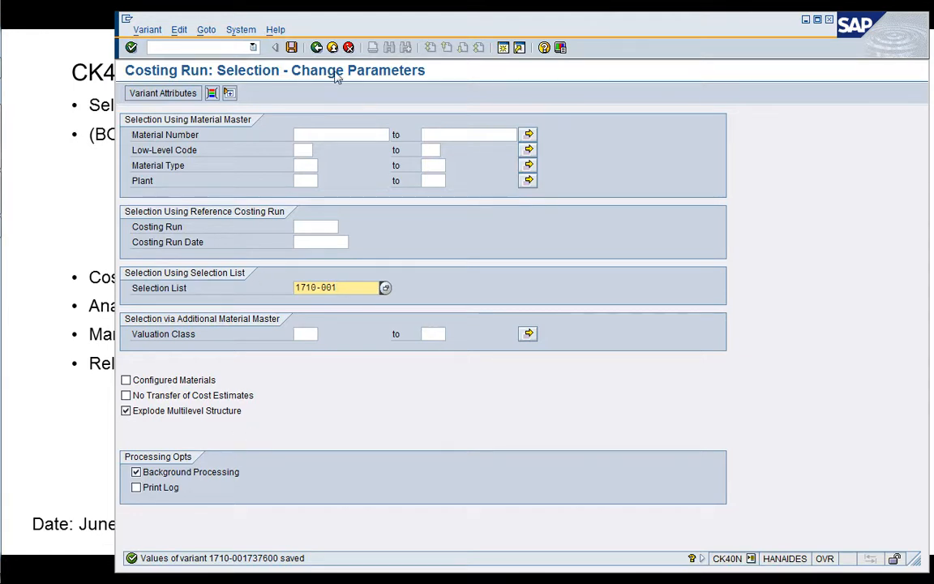
left_click_drag(341, 29, 396, 26)
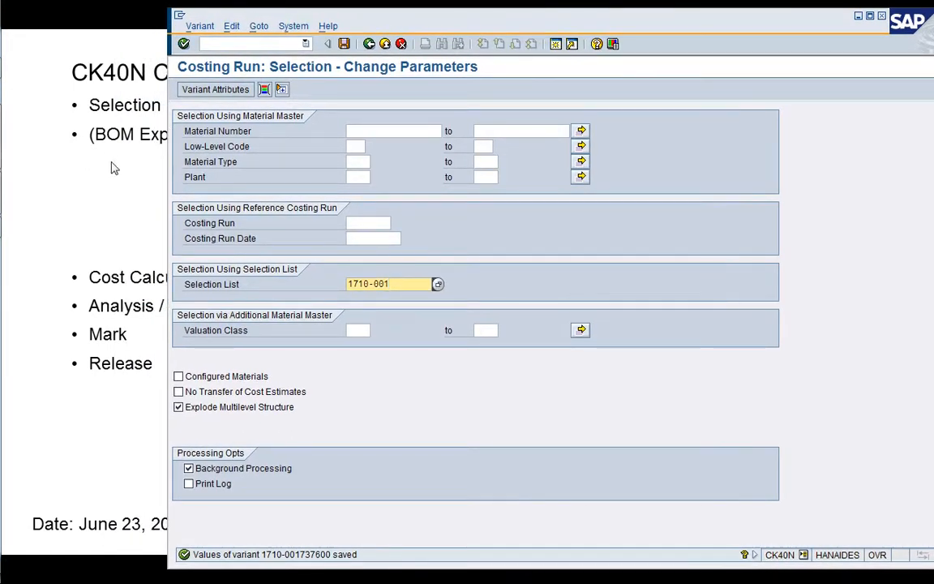
left_click_drag(459, 19, 388, 19)
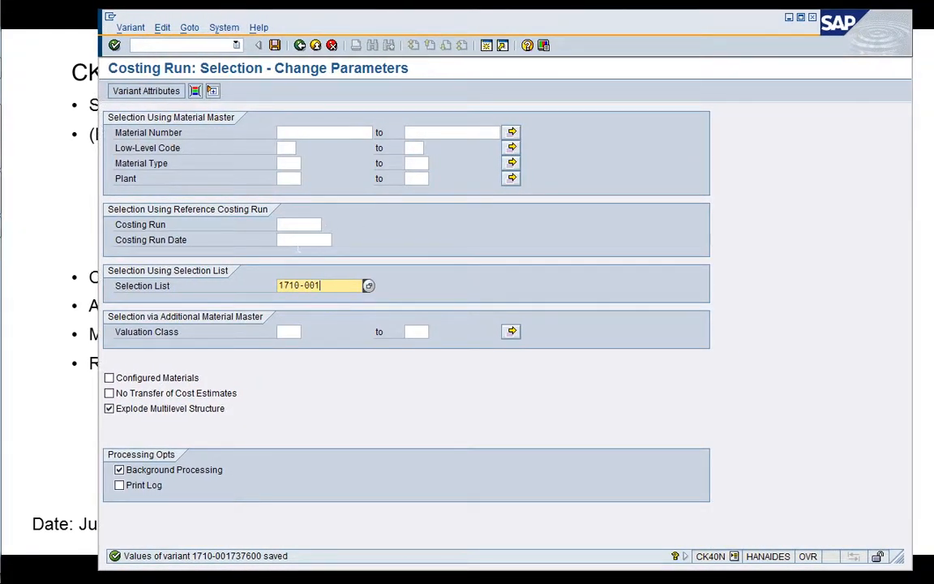
Save the Selection parameters, return to the costing run and execute the Selection step as a background job starting immediately.
left_click(275, 45)
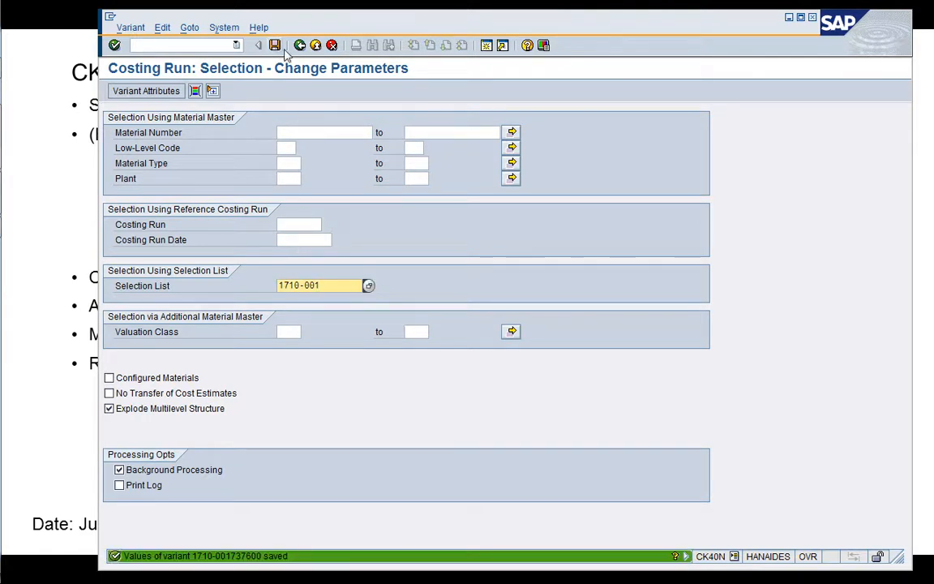
left_click(299, 44)
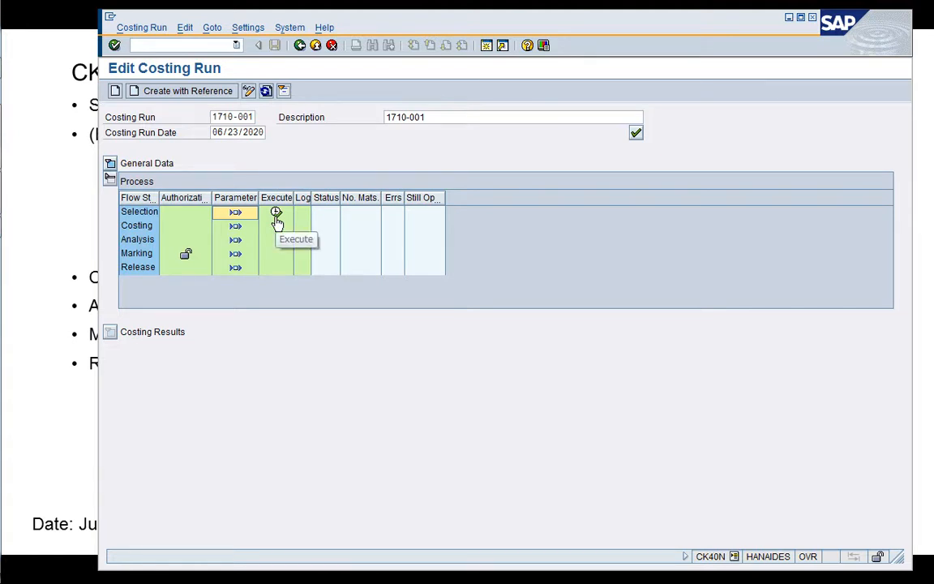
left_click(276, 214)
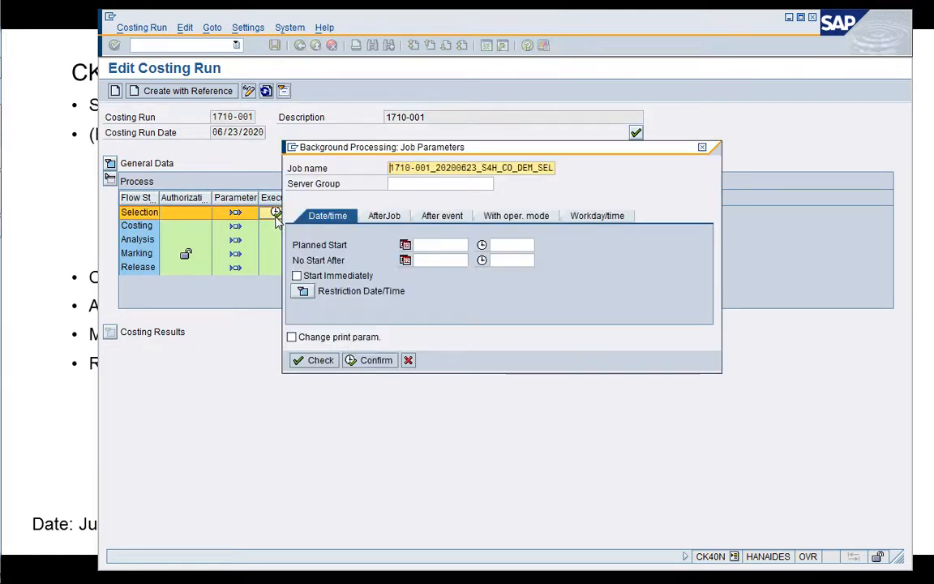
left_click(302, 277)
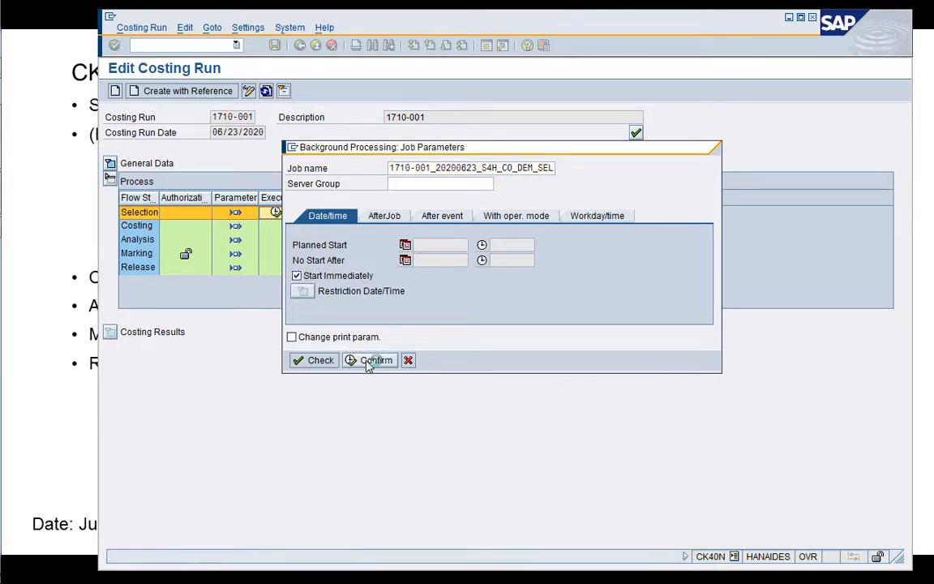
left_click(368, 361)
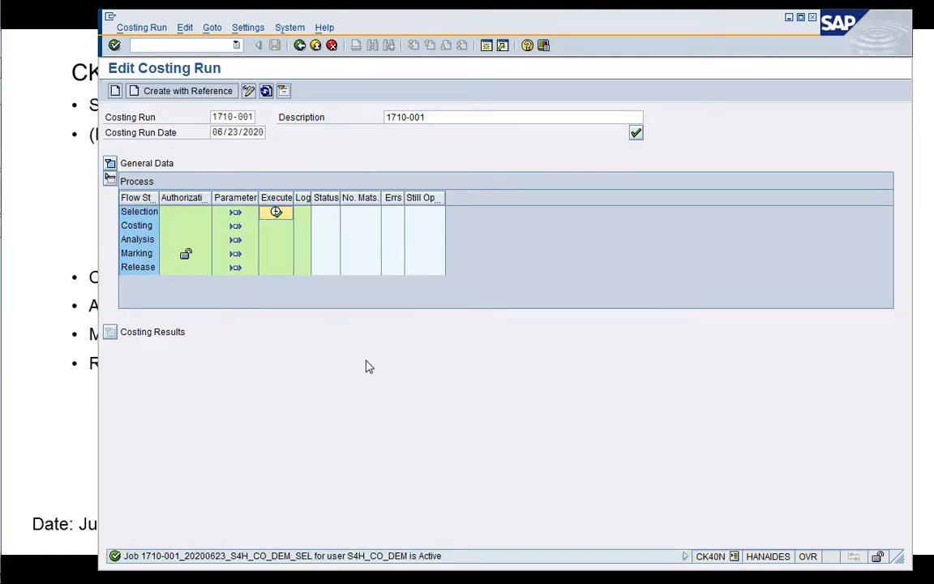
Open a new session with transaction SM37 and list the background jobs for 06/23/2020 to check the selection job's status.
left_click(488, 46)
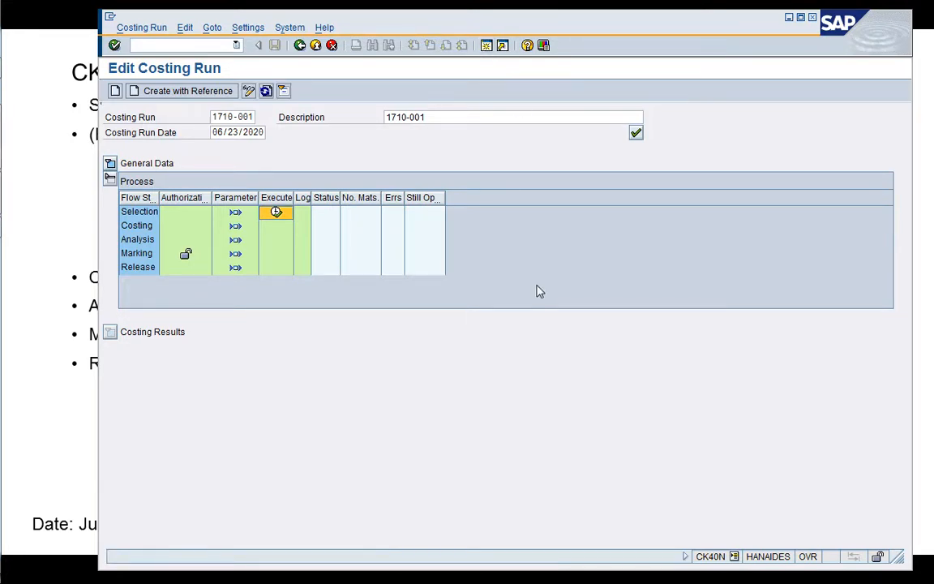
type("/nSM37")
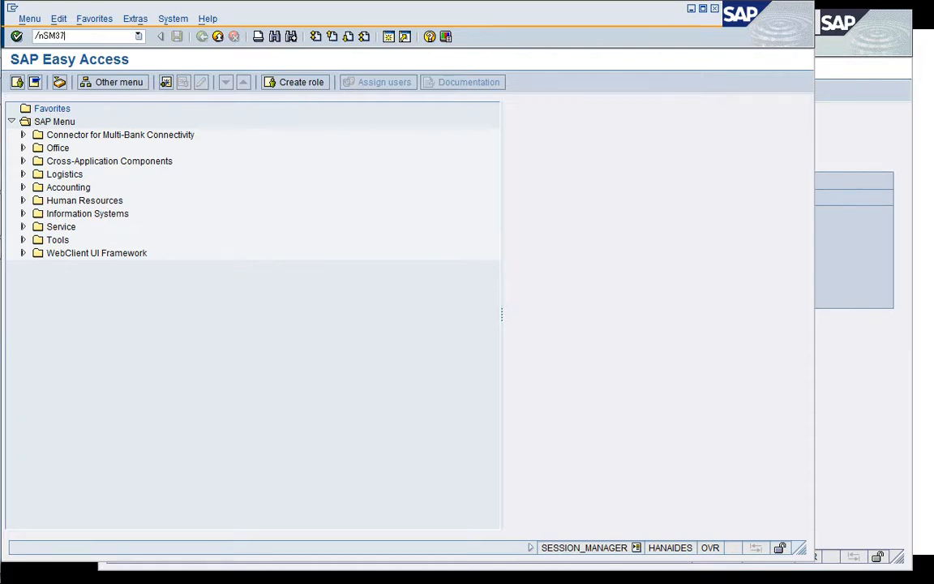
key("Return")
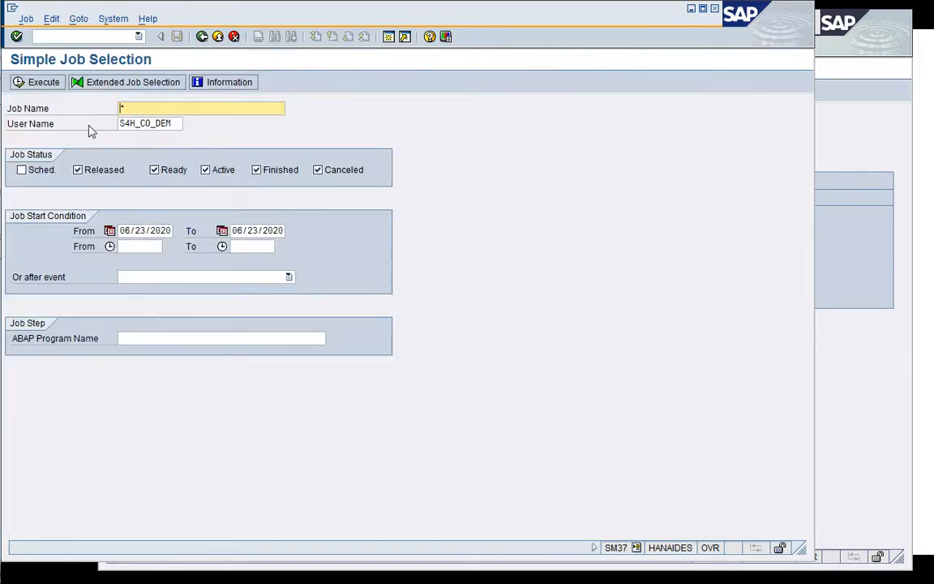
left_click(25, 87)
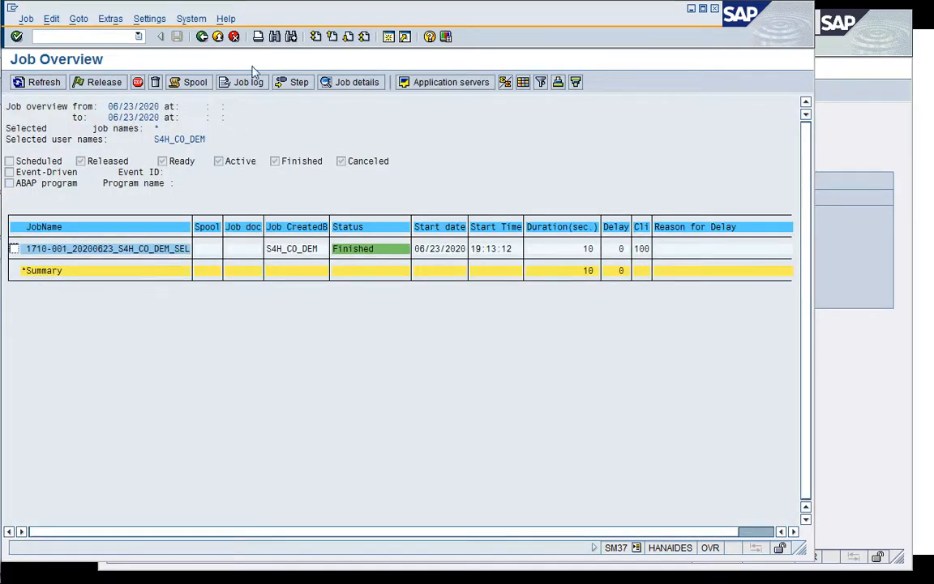
Start the Data Browser with transaction SE16 and open the selection screen for table KALA.
left_click(35, 35)
key("Return")
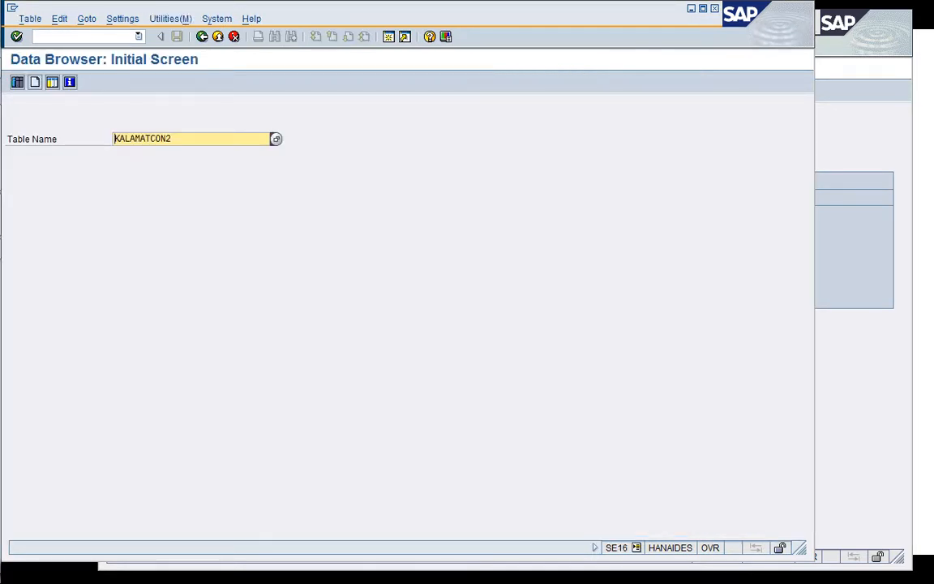
left_click_drag(137, 138, 186, 139)
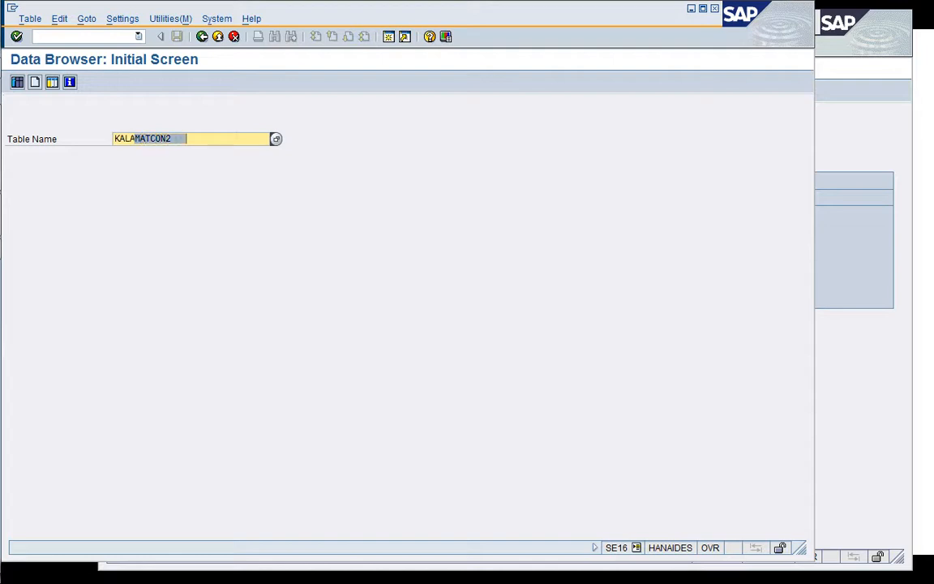
key("Delete")
key("Return")
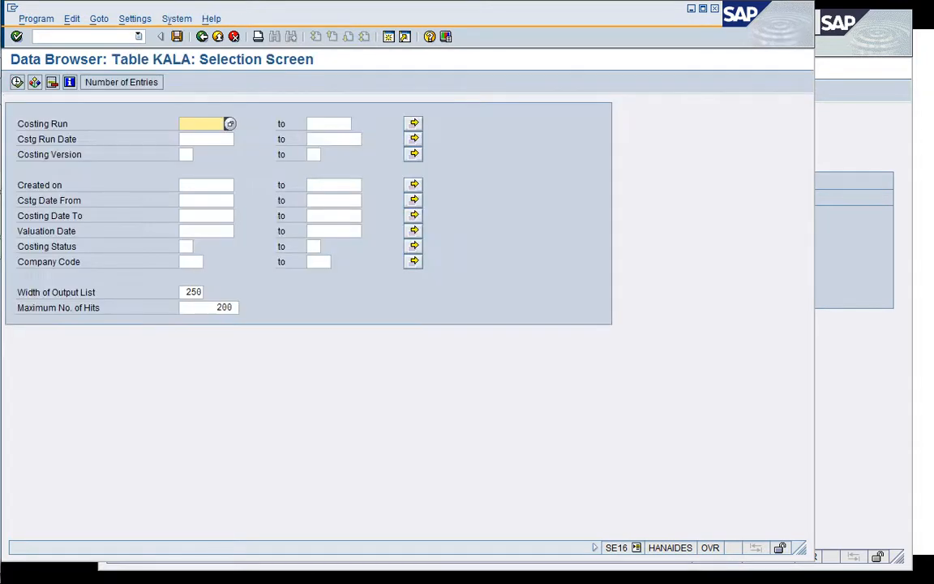
List the entries of table KALA and locate the costing run 1710-001 dated 06/23/2020.
left_click(17, 82)
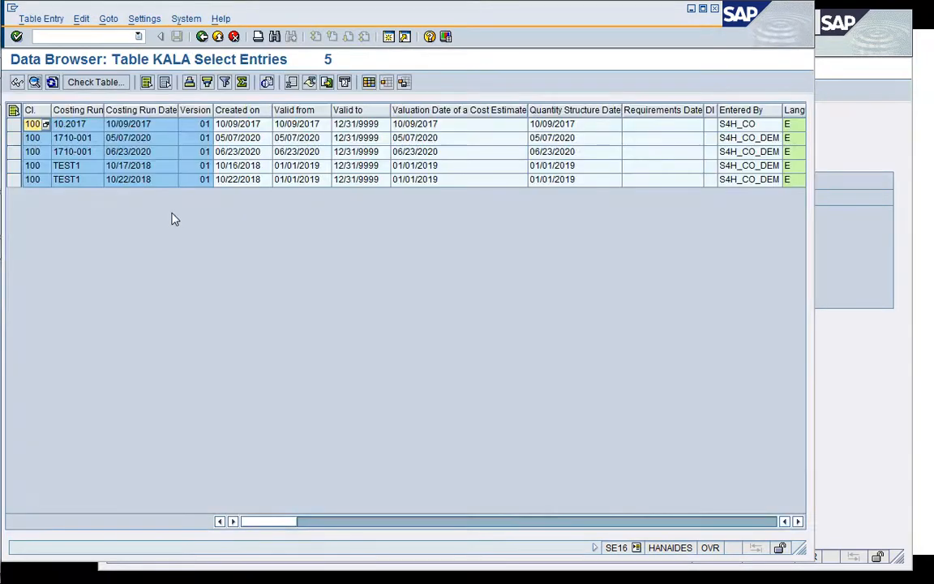
left_click(100, 153)
left_click(126, 152)
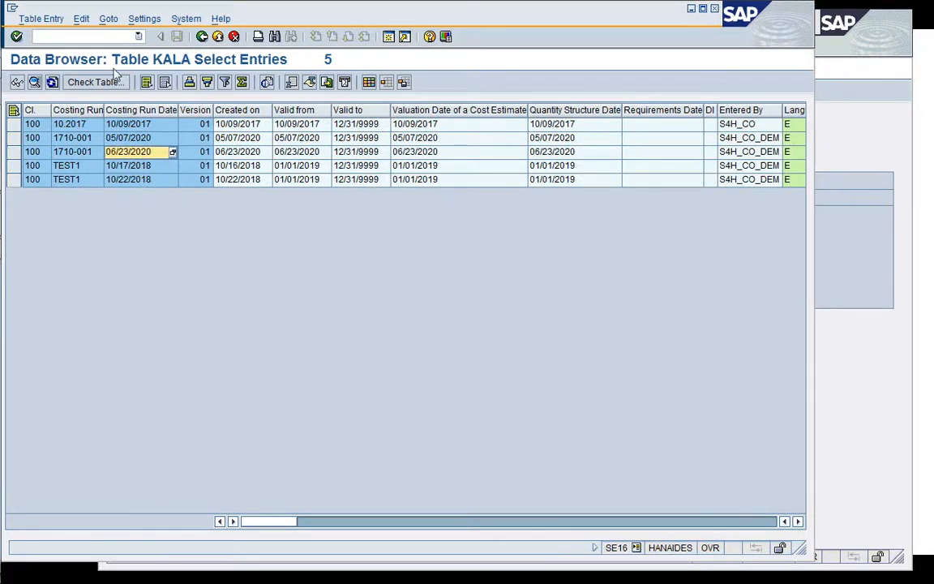
left_click(90, 36)
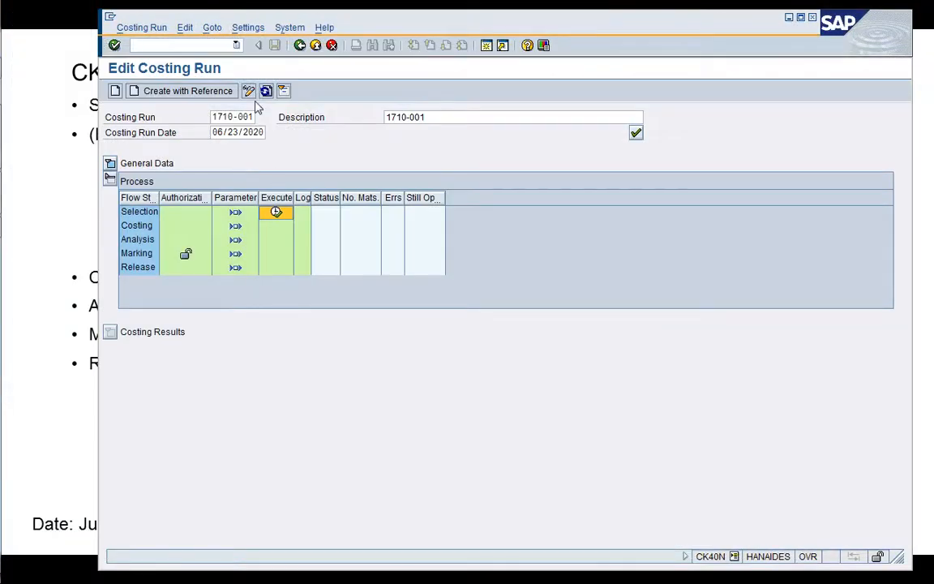
Return to the costing run, refresh it and check the Selection step's status and number of materials.
left_click(266, 91)
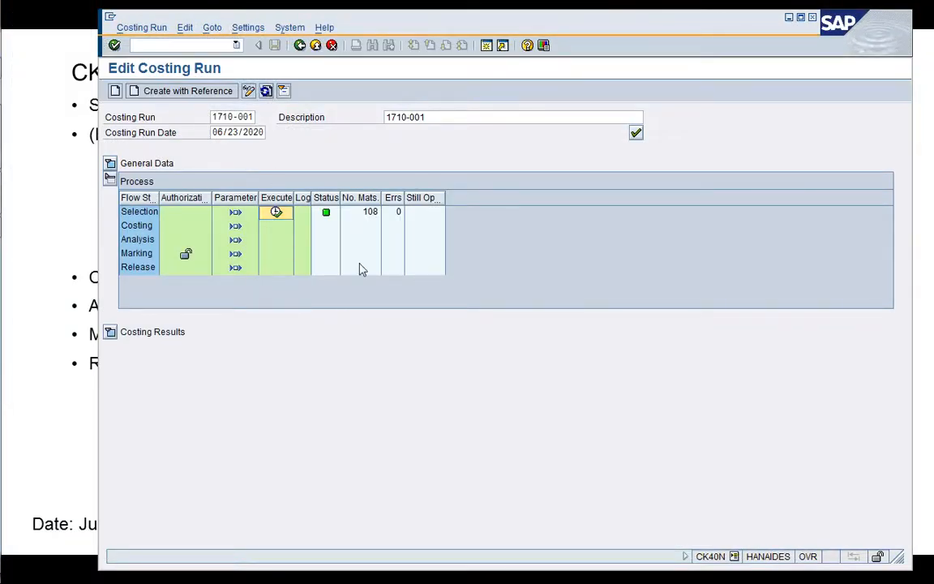
left_click(366, 215)
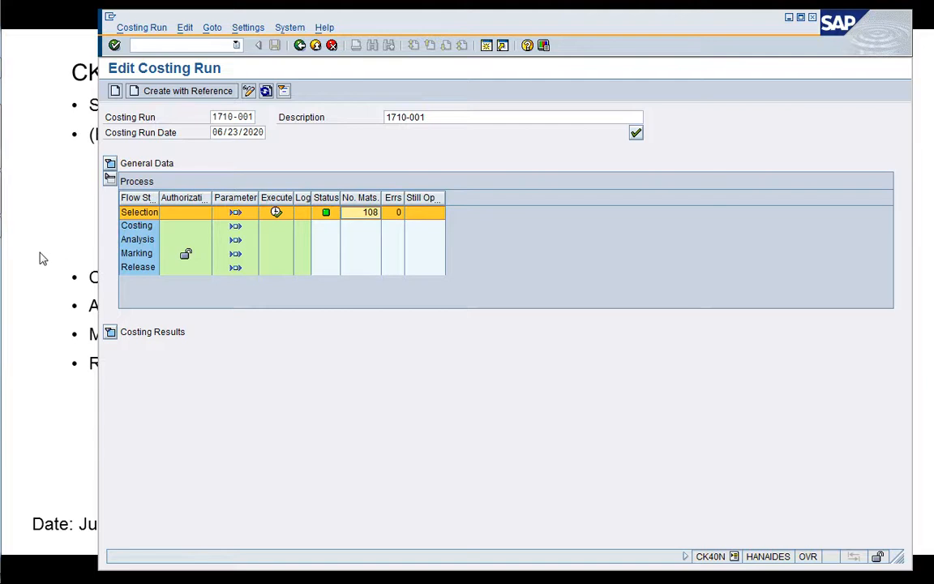
left_click(37, 231)
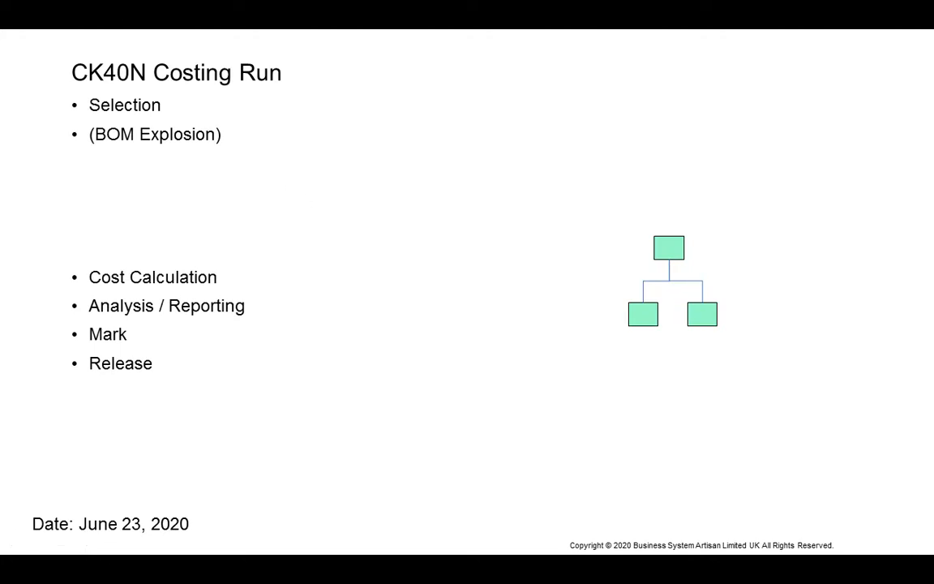
key("alt+Tab")
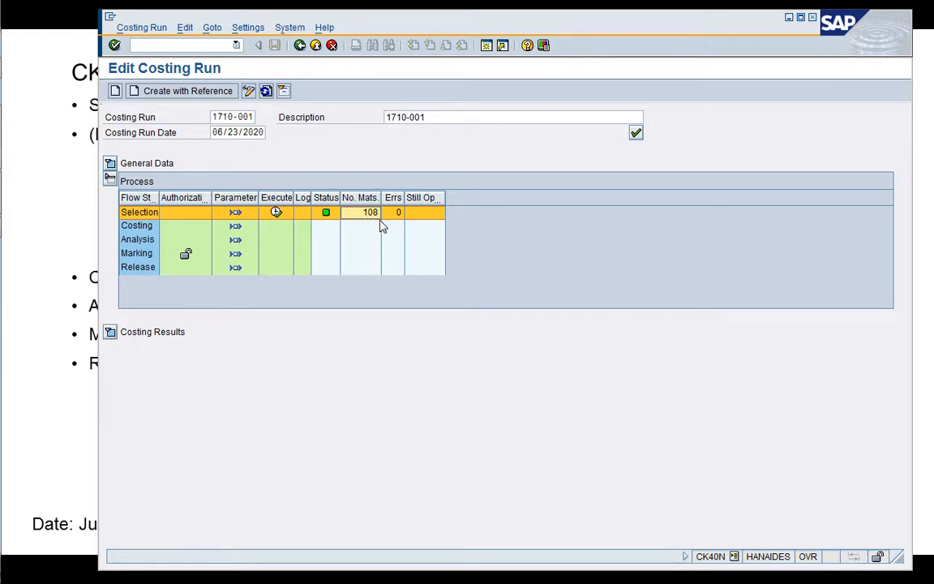
Expand the costing results and review the costing levels and the full material overview of the selected materials.
left_click(110, 333)
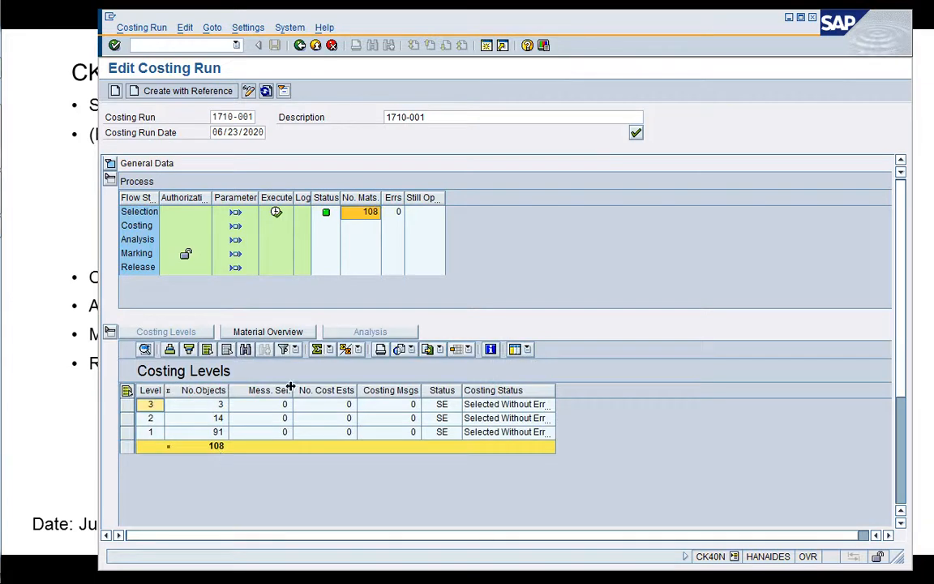
left_click(276, 332)
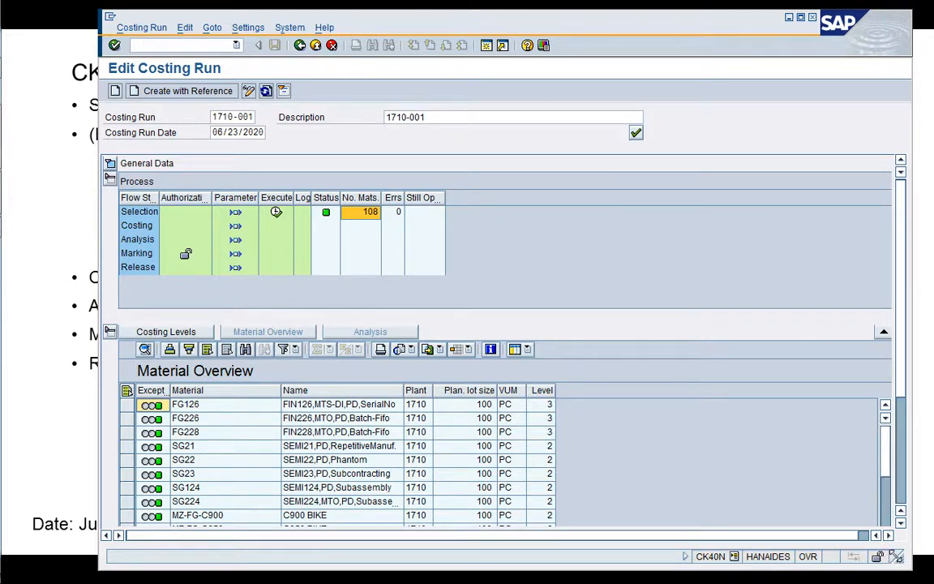
left_click_drag(896, 556, 897, 561)
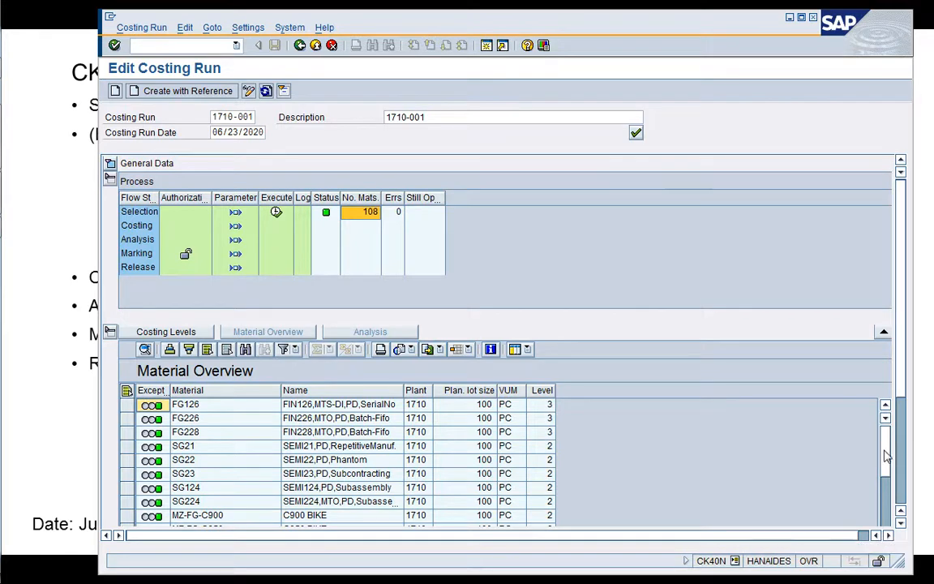
left_click(889, 489)
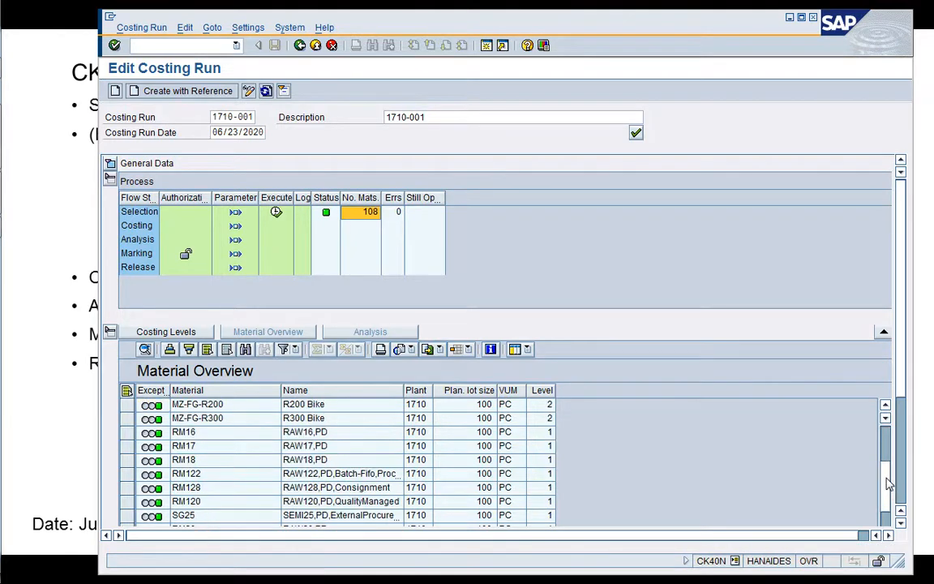
left_click(888, 508)
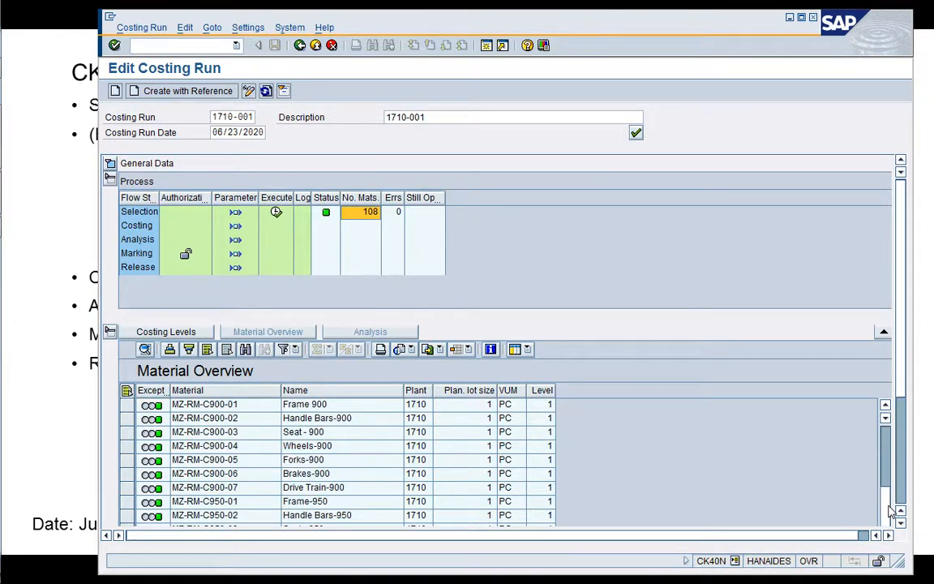
left_click_drag(886, 497, 886, 510)
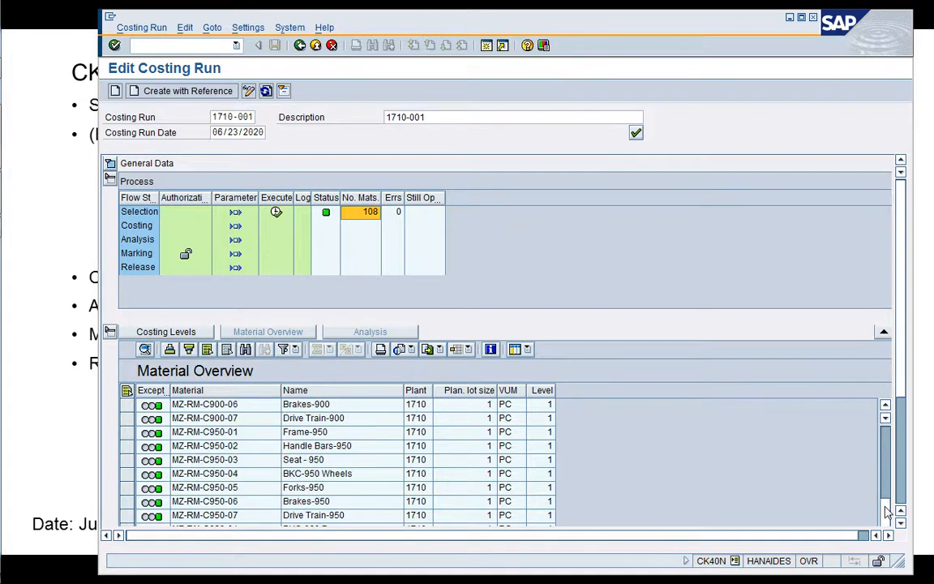
left_click(888, 518)
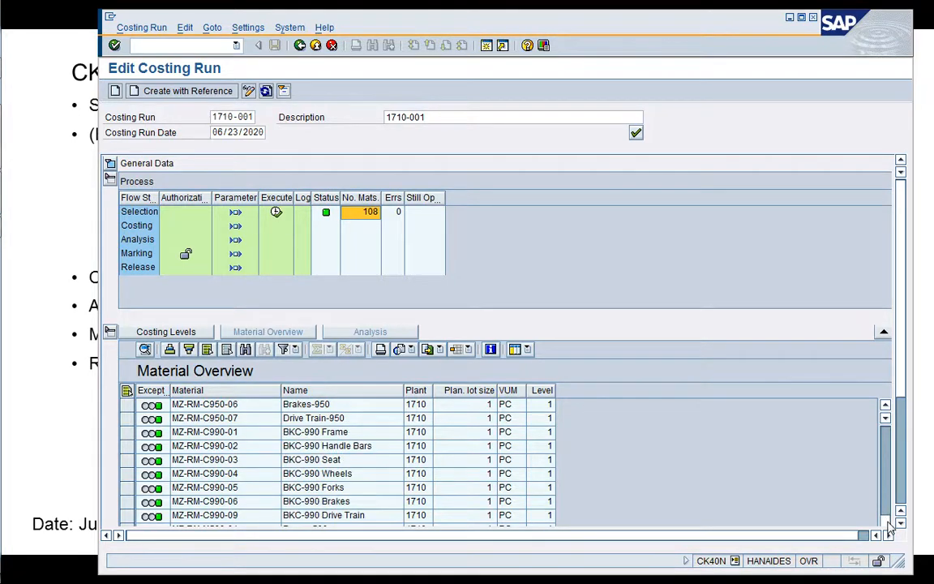
left_click_drag(887, 521, 885, 411)
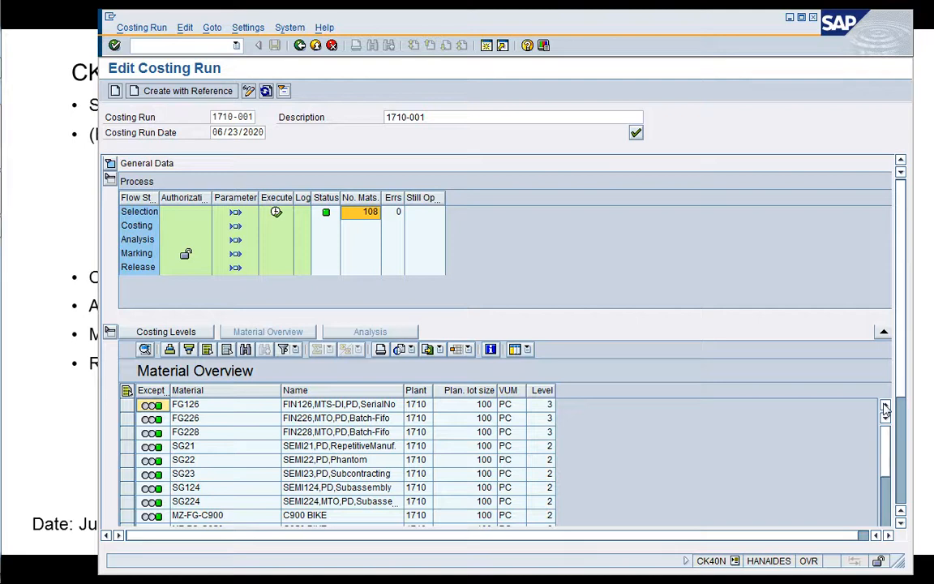
Save the Costing step's parameters with background processing and return to the costing run.
left_click(361, 229)
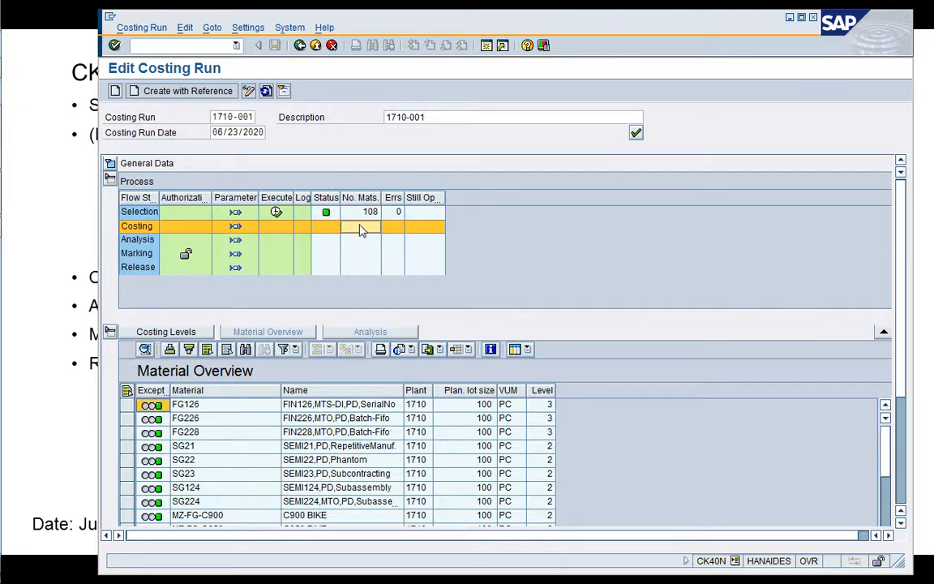
left_click(236, 229)
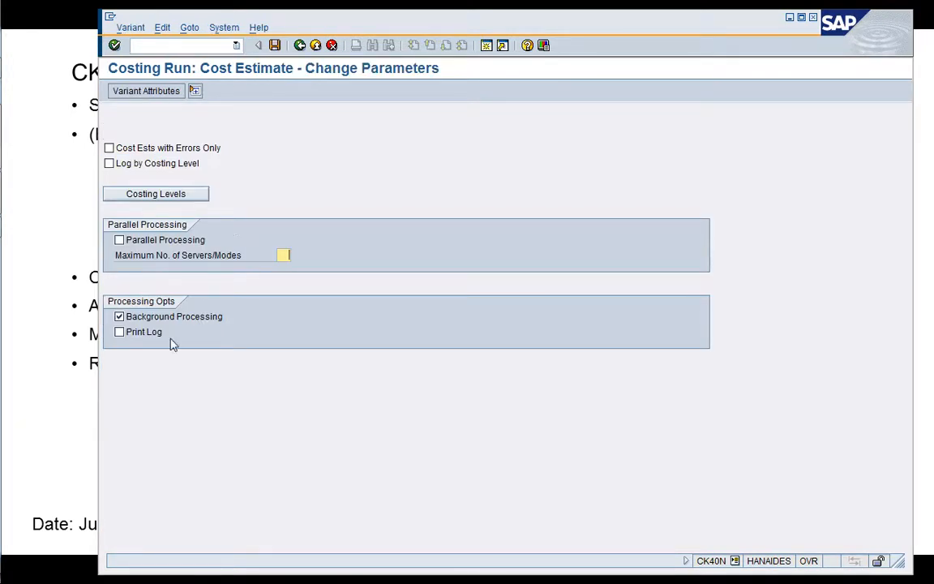
left_click(274, 45)
left_click(300, 46)
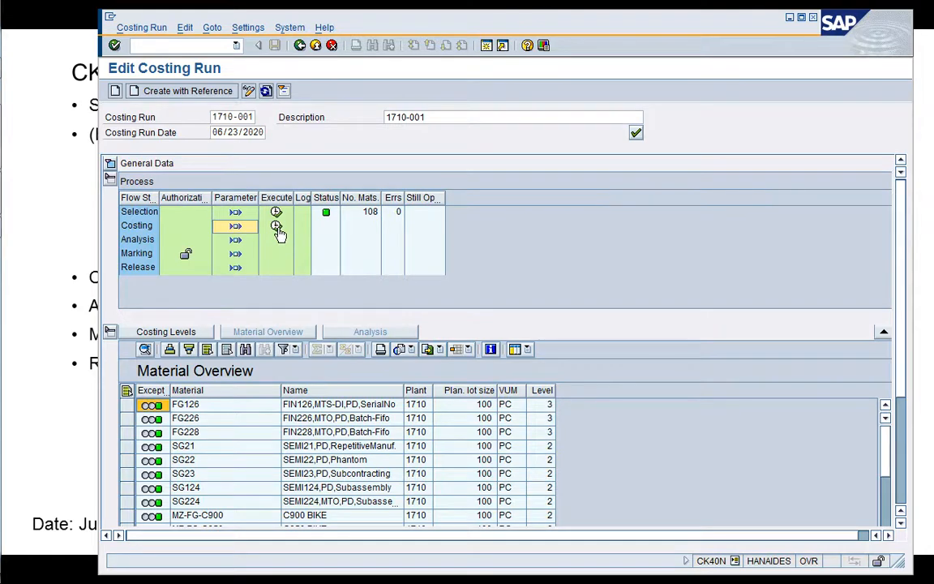
Execute the Costing step as a background job starting immediately and refresh the costing run.
left_click(276, 227)
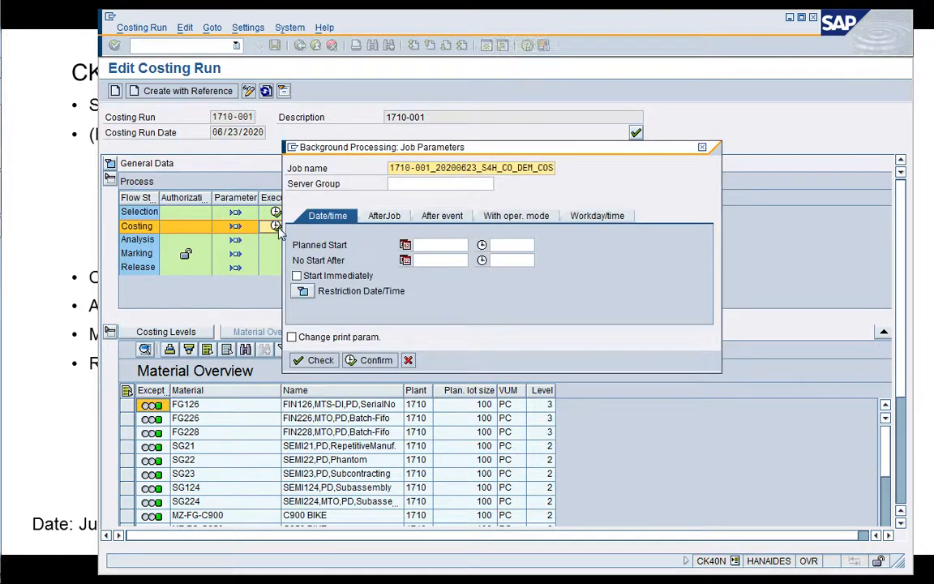
left_click(297, 275)
left_click(371, 360)
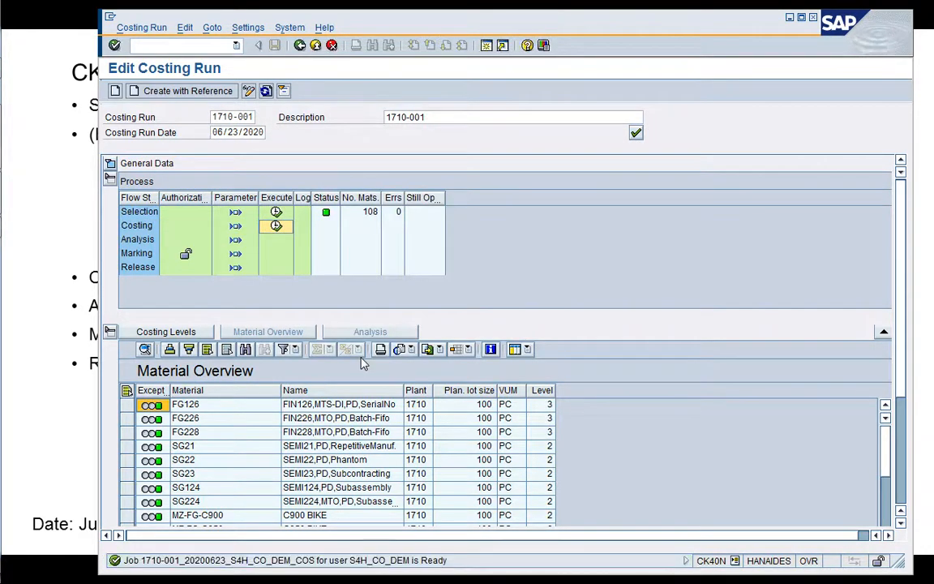
left_click(266, 92)
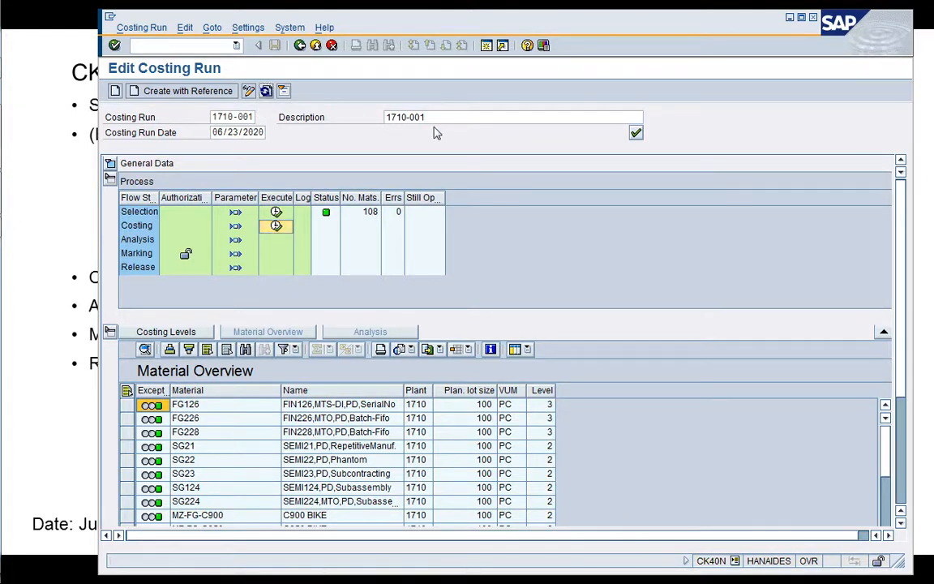
Open a new session with transaction SM37 and list the background jobs for 06/23/2020.
left_click(486, 46)
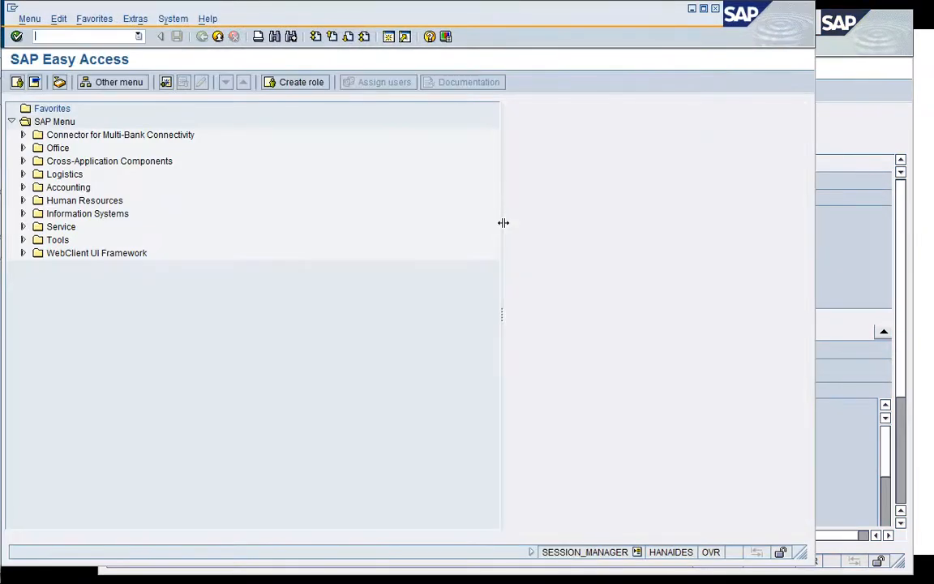
type("/nSM37")
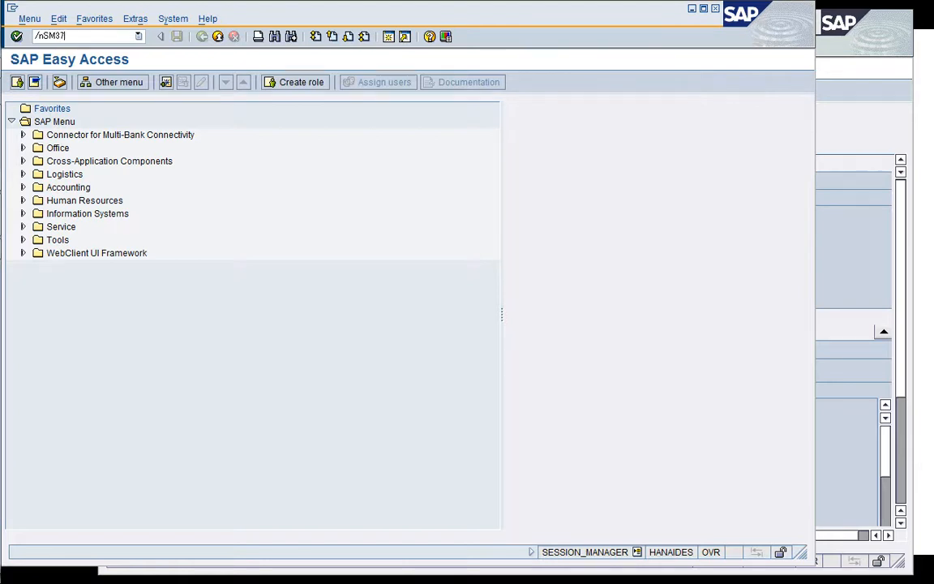
key("Return")
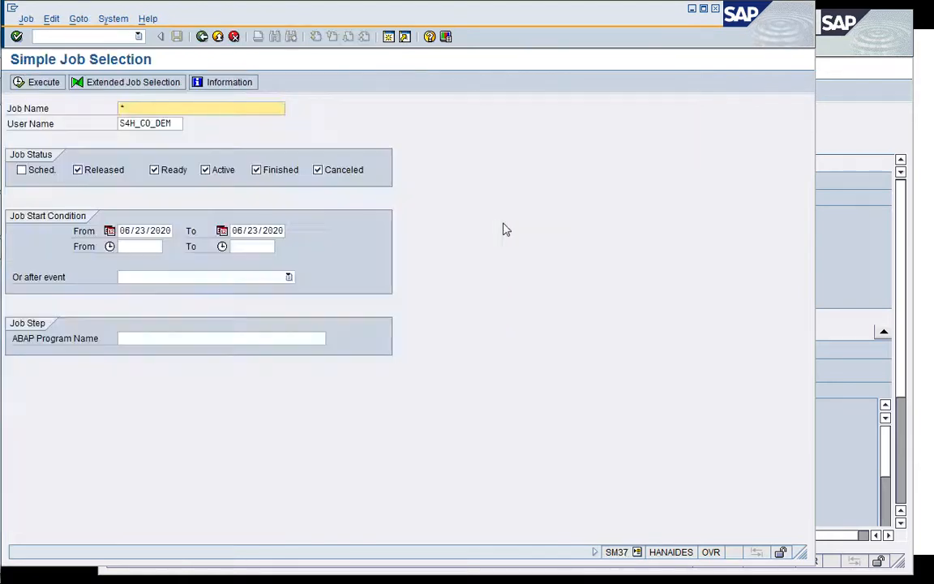
key("F8")
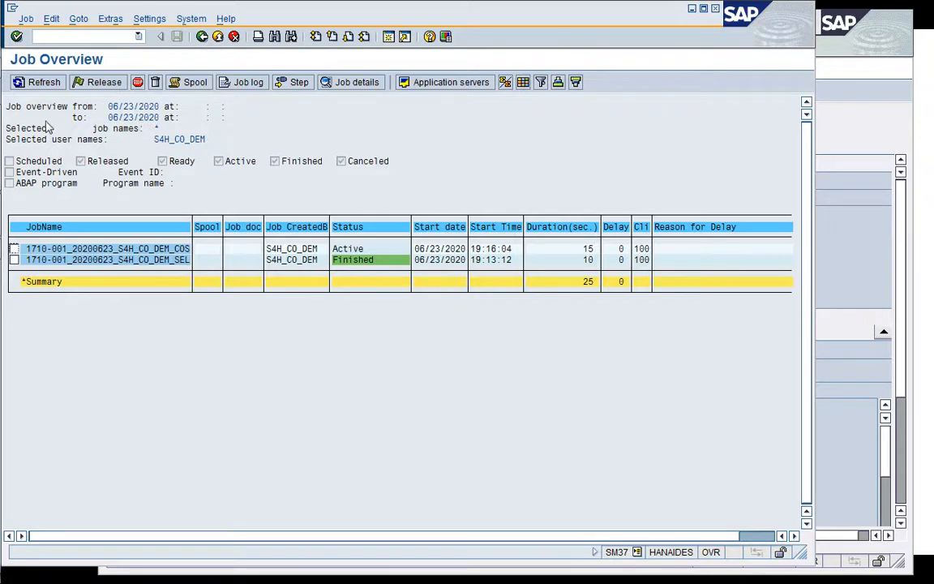
Refresh the job overview until the costing job finishes, shrinking and moving its window over the costing run.
left_click(34, 84)
left_click(34, 85)
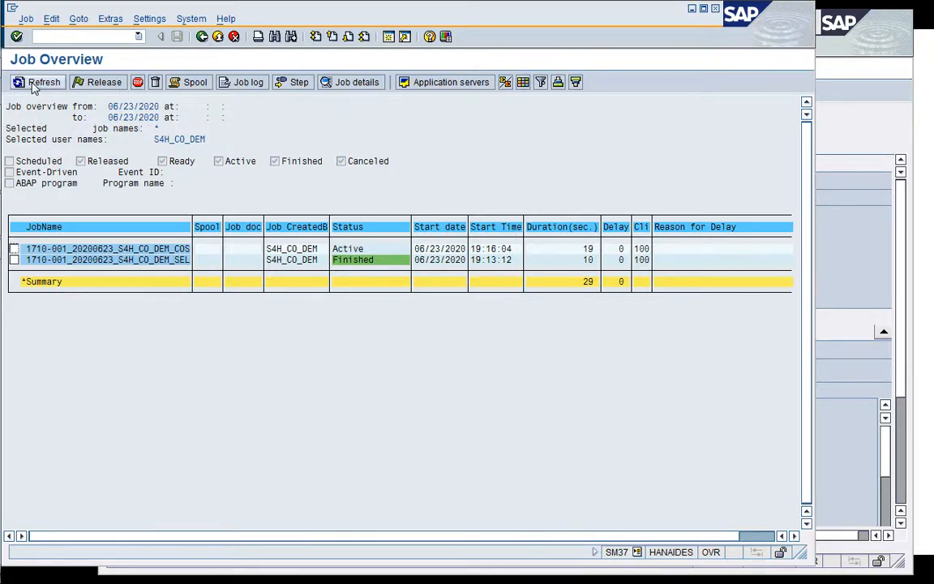
left_click(34, 85)
left_click(33, 86)
left_click(33, 86)
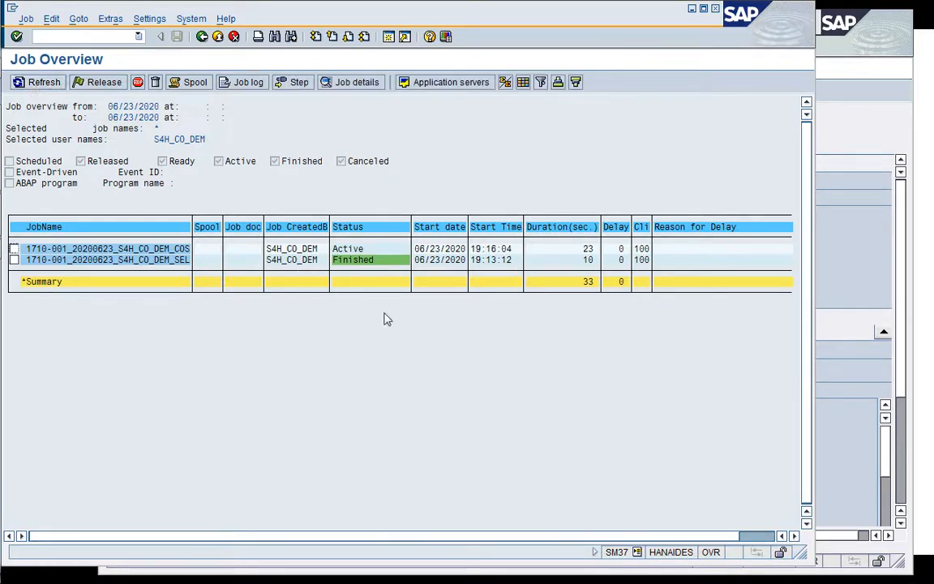
left_click_drag(801, 553, 785, 436)
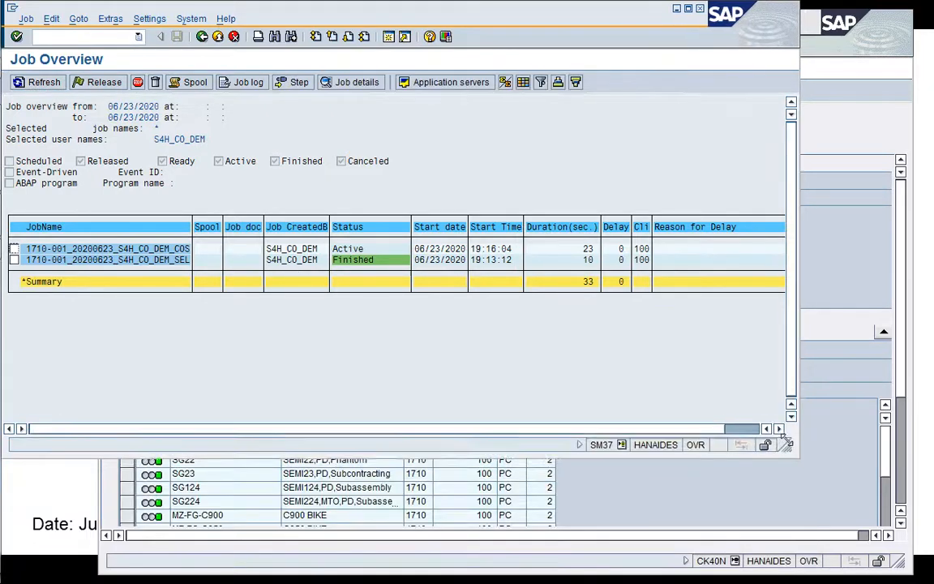
left_click_drag(524, 20, 659, 85)
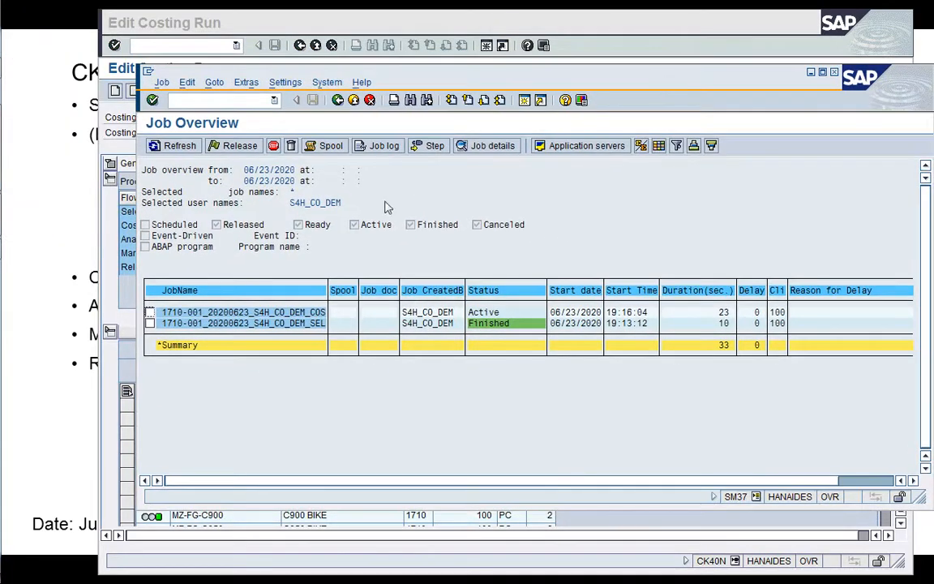
left_click(180, 146)
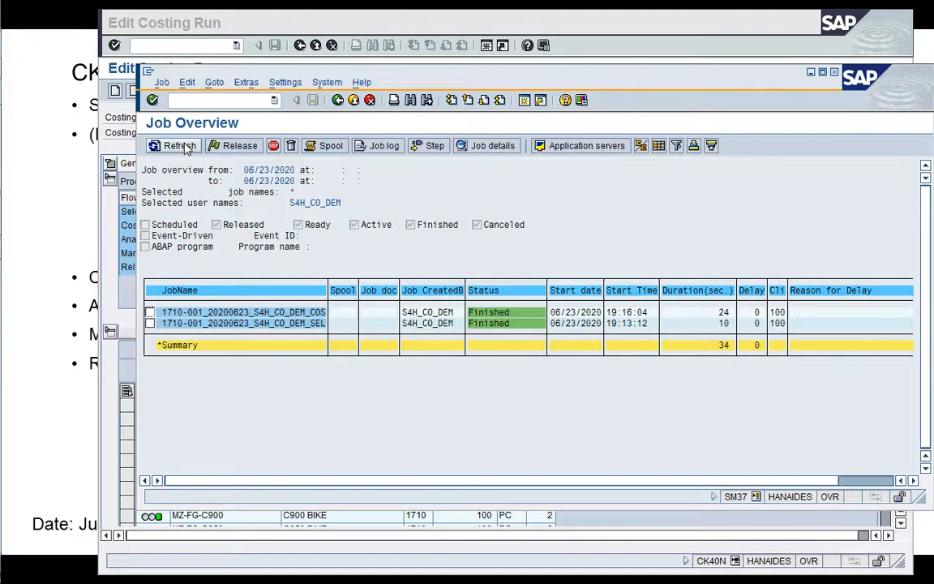
Return to the costing run, refresh it and review the Costing step's results by costing level and material.
left_click(107, 287)
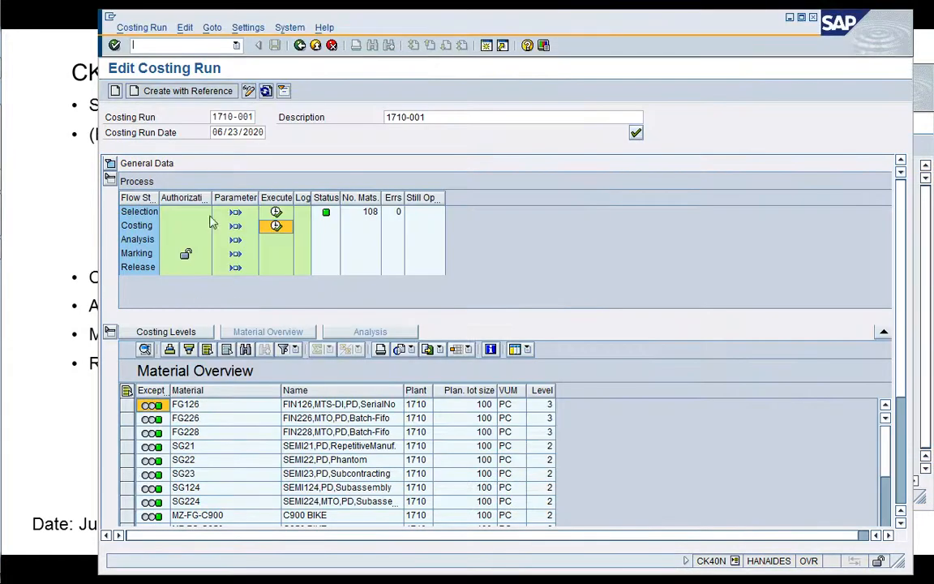
left_click(266, 91)
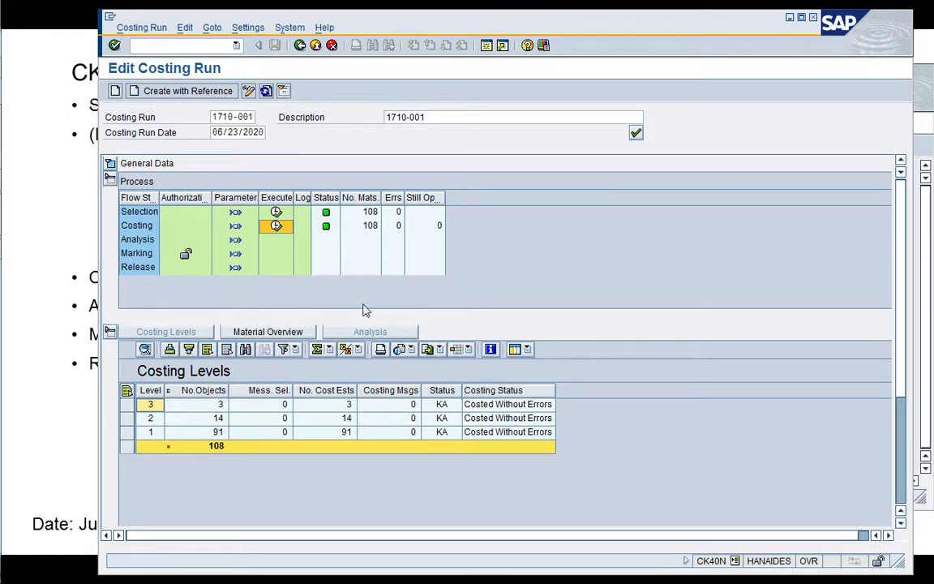
left_click(281, 335)
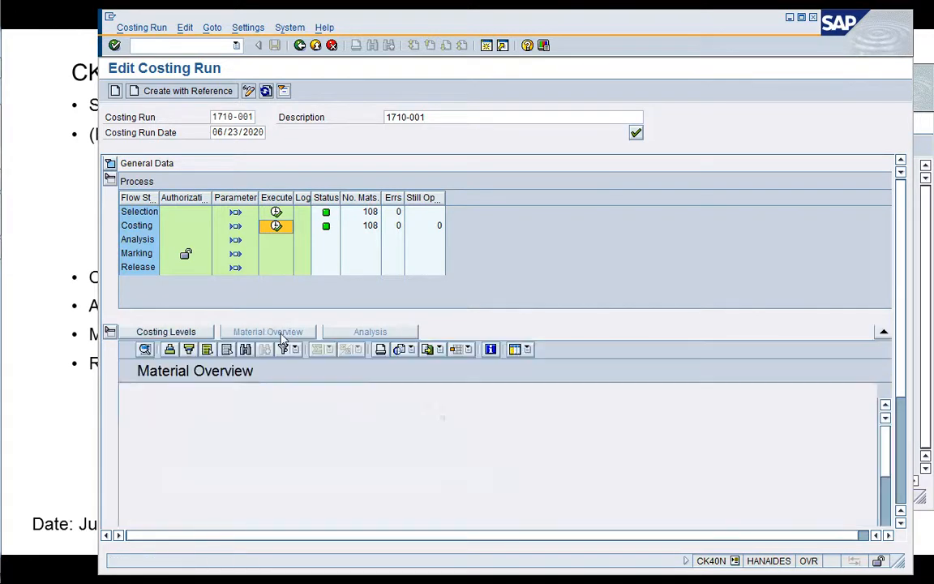
Create the Analysis step's parameters from variant SAP&11 (Results of Costing Run), save them and return to the costing run.
left_click(136, 239)
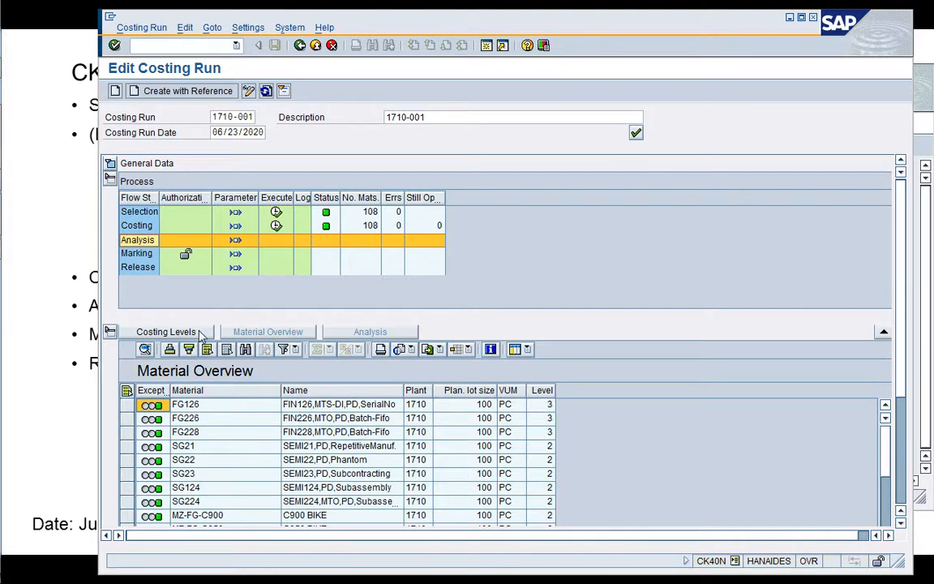
left_click(235, 241)
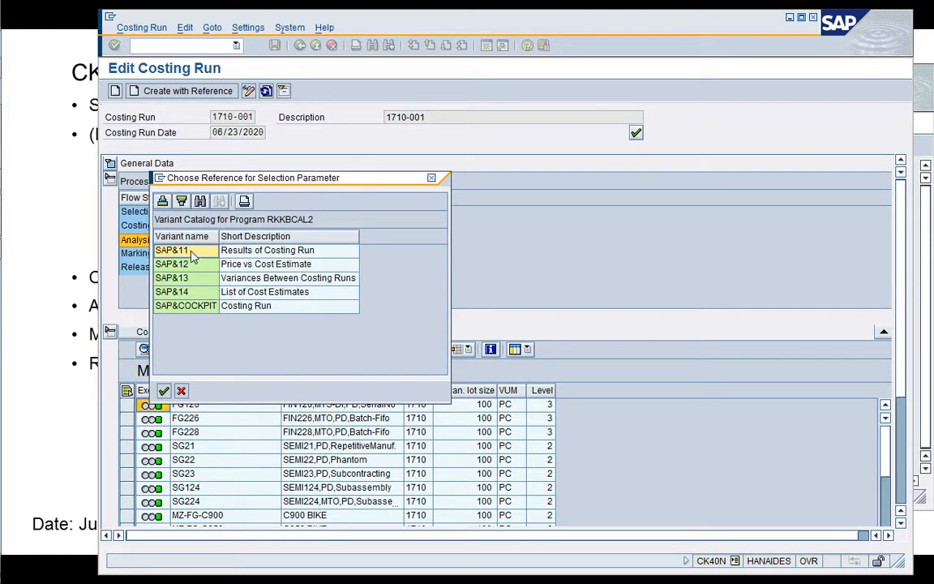
double_click(193, 256)
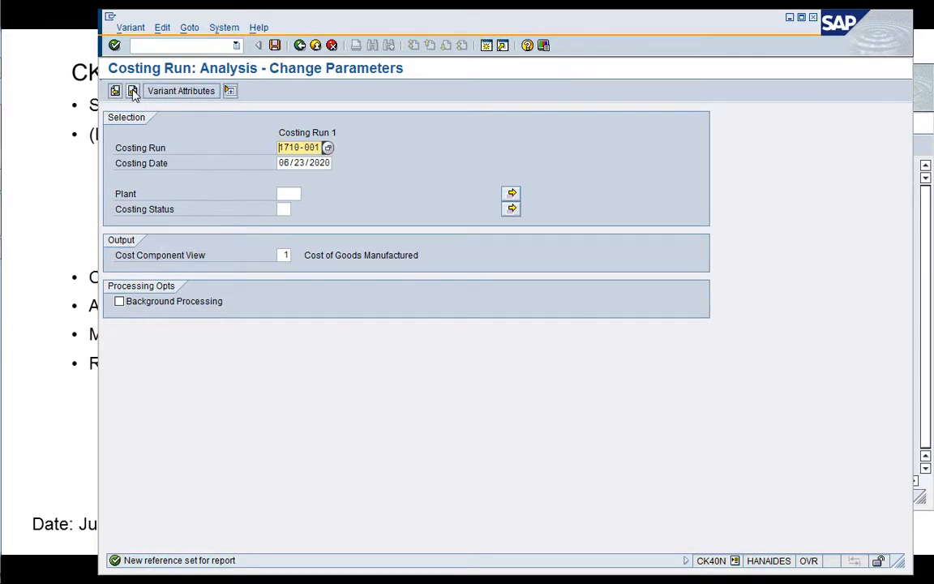
left_click(275, 46)
key("F3")
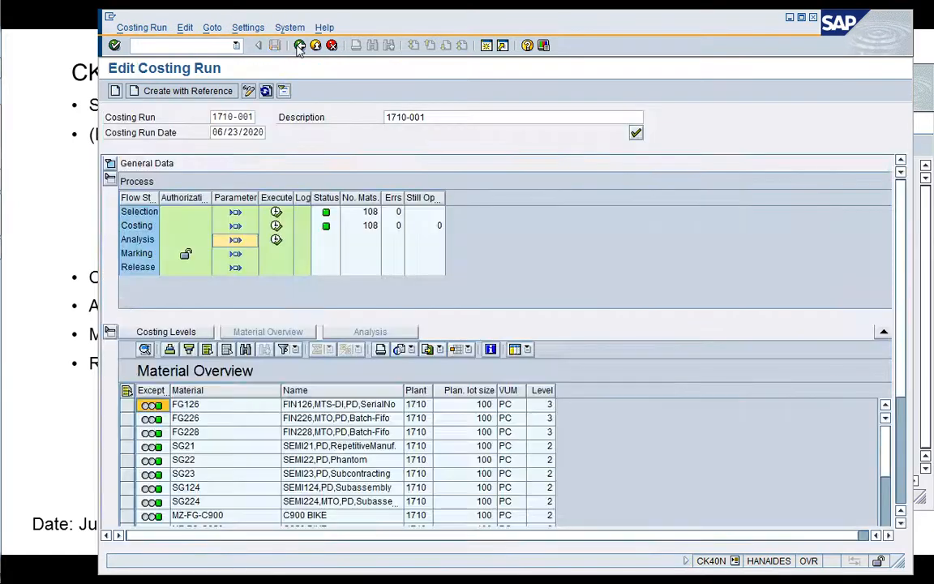
Execute the Analysis step and open the cost estimate of material FG228 from the resulting list.
left_click(277, 239)
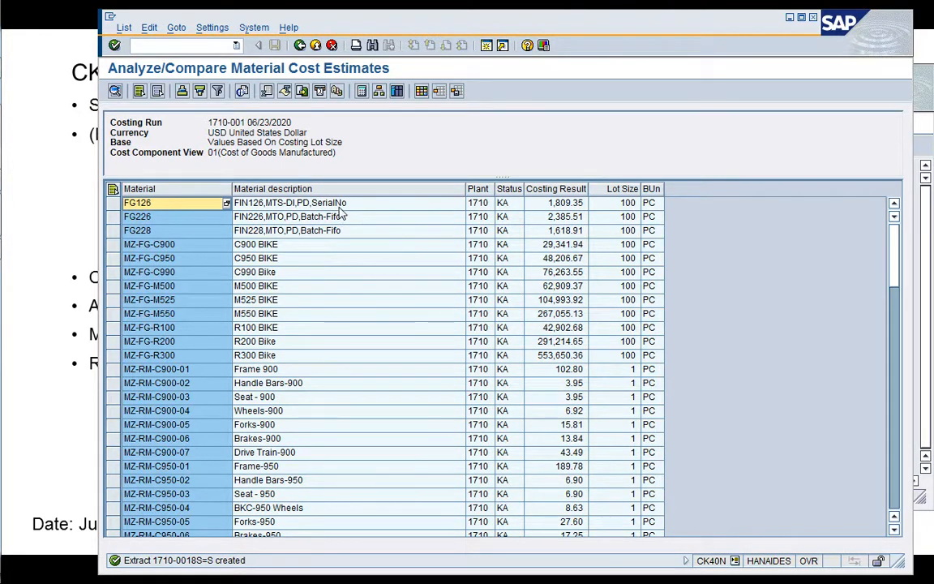
left_click(307, 213)
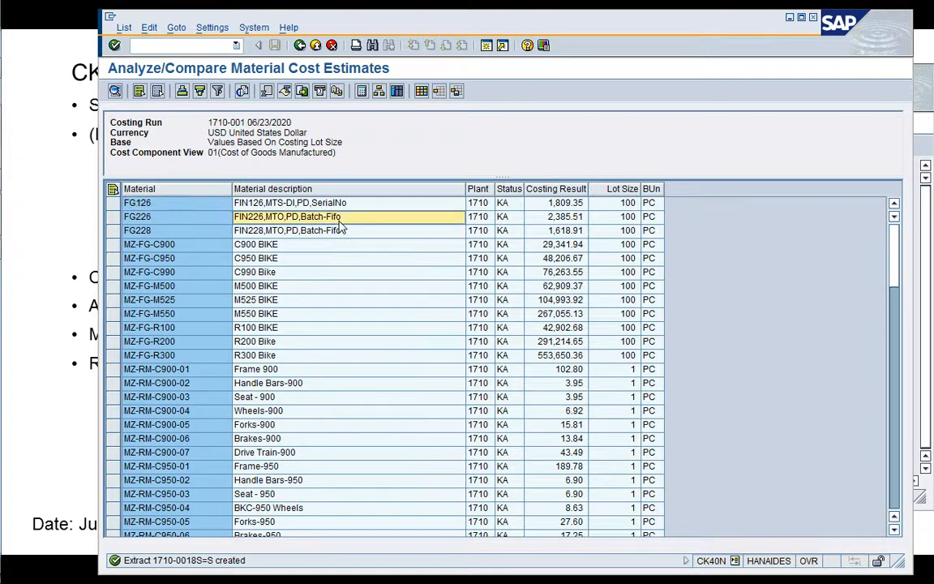
left_click(229, 233)
double_click(215, 234)
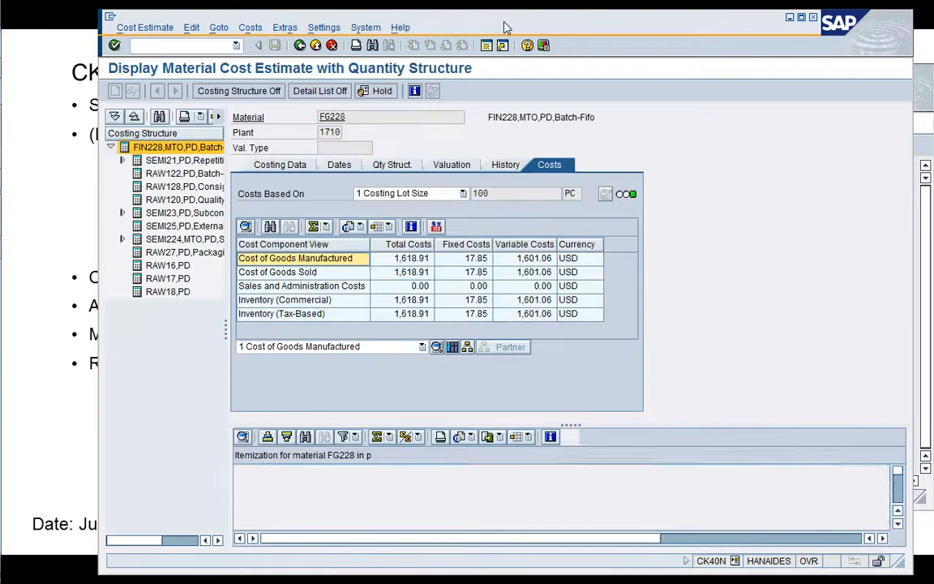
Enlarge the itemization area of the FG228 cost estimate and narrow its Resource column to show the quantities.
left_click_drag(500, 26, 445, 24)
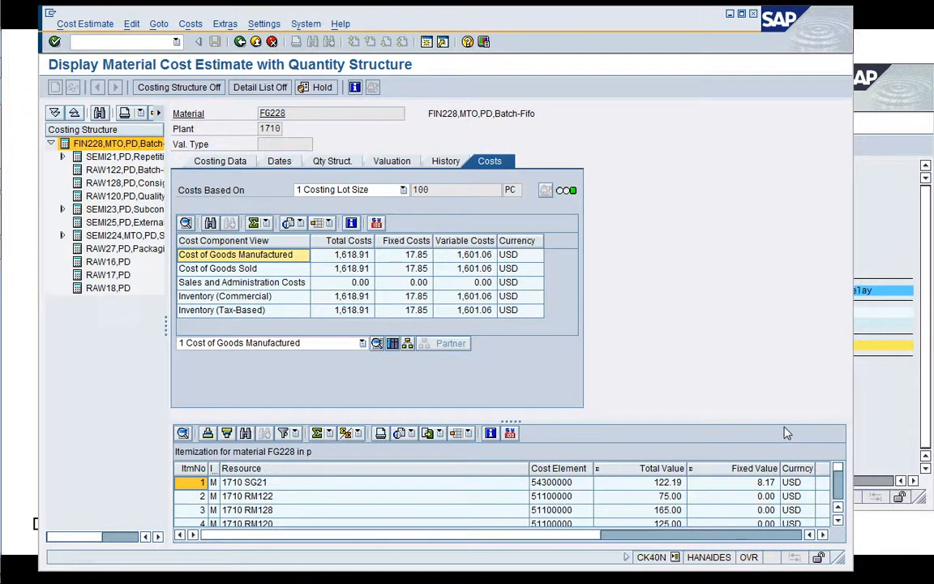
left_click_drag(782, 422, 775, 328)
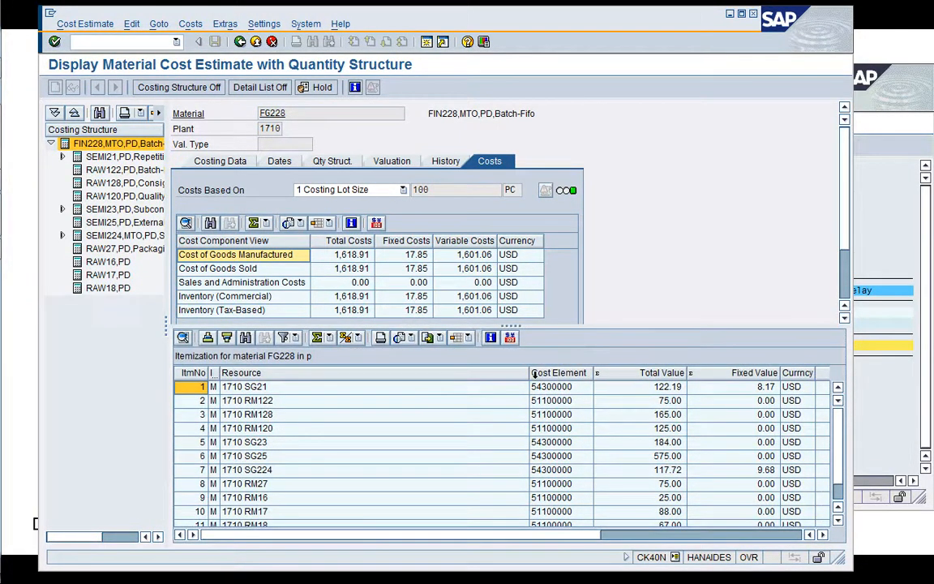
left_click_drag(531, 375, 296, 386)
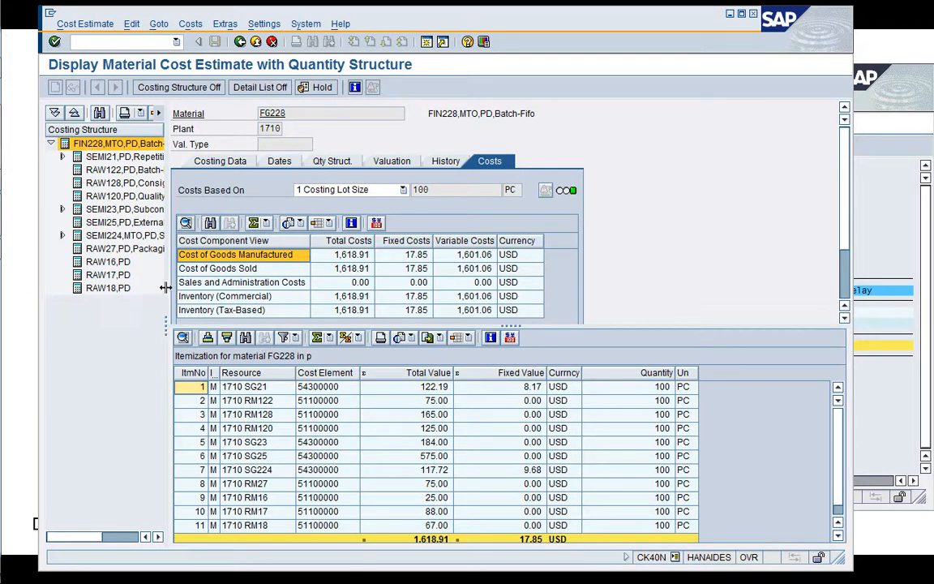
Widen the costing structure to show values, quantities and resources, narrow the itemization's value columns, and expand SEMI21 and SEMI23.
left_click_drag(166, 294, 410, 292)
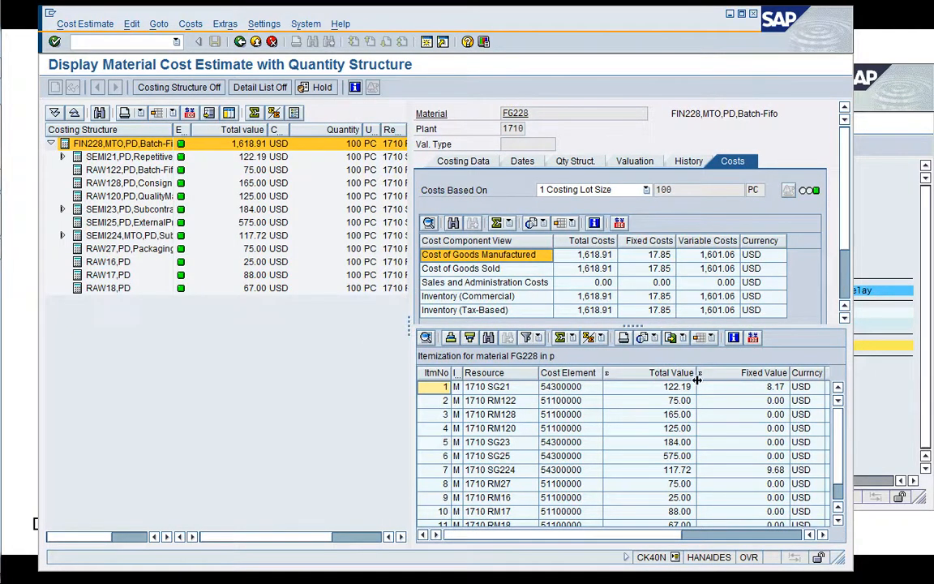
left_click_drag(697, 380, 684, 378)
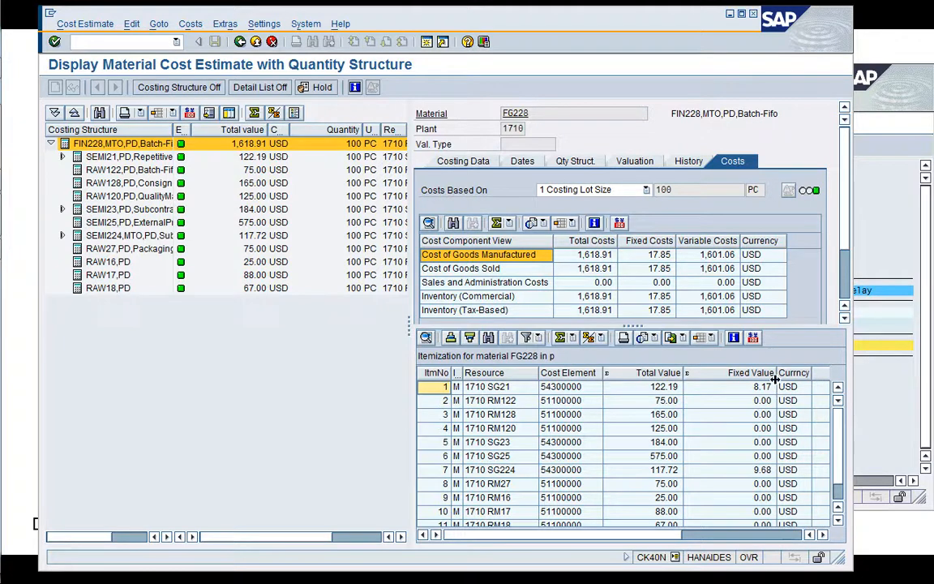
left_click_drag(778, 391, 754, 391)
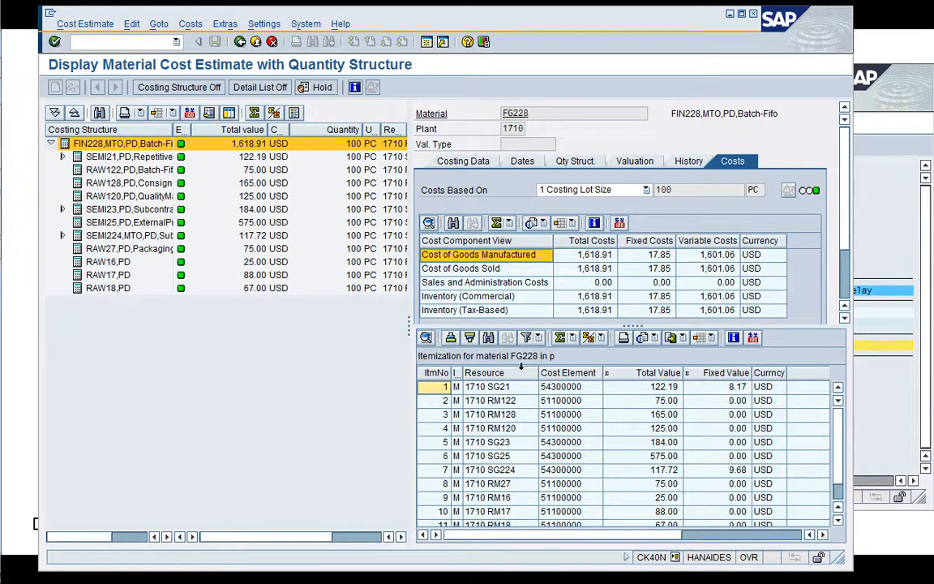
left_click_drag(410, 306, 459, 301)
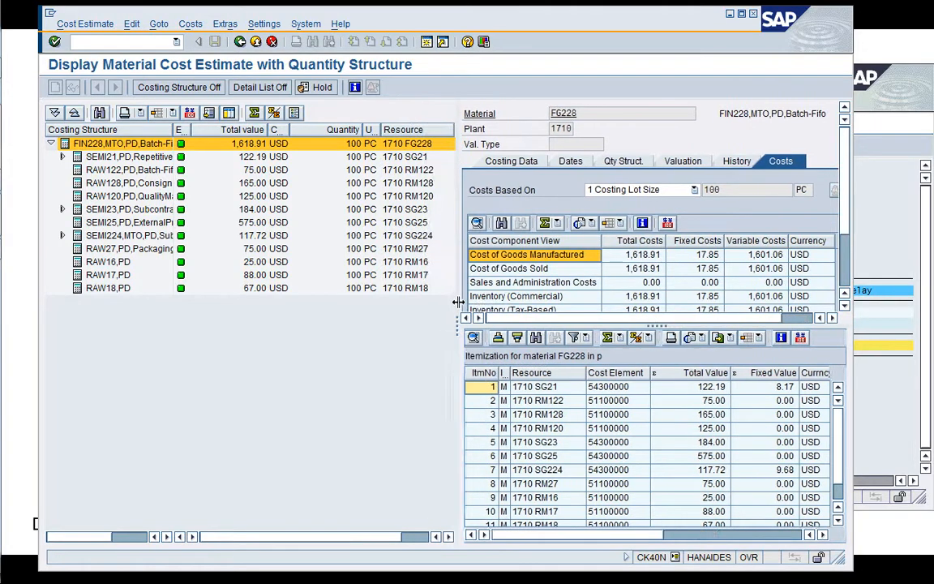
left_click(63, 156)
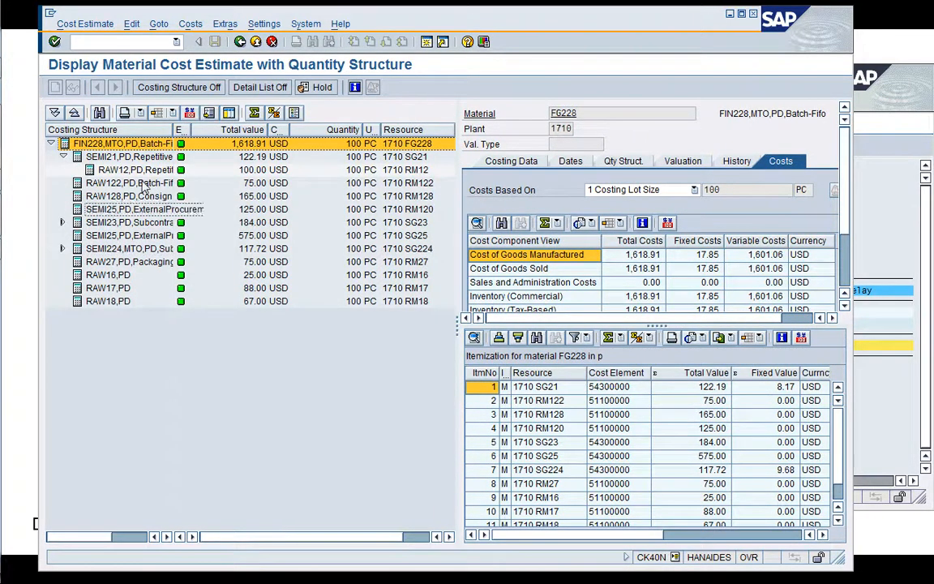
left_click(63, 222)
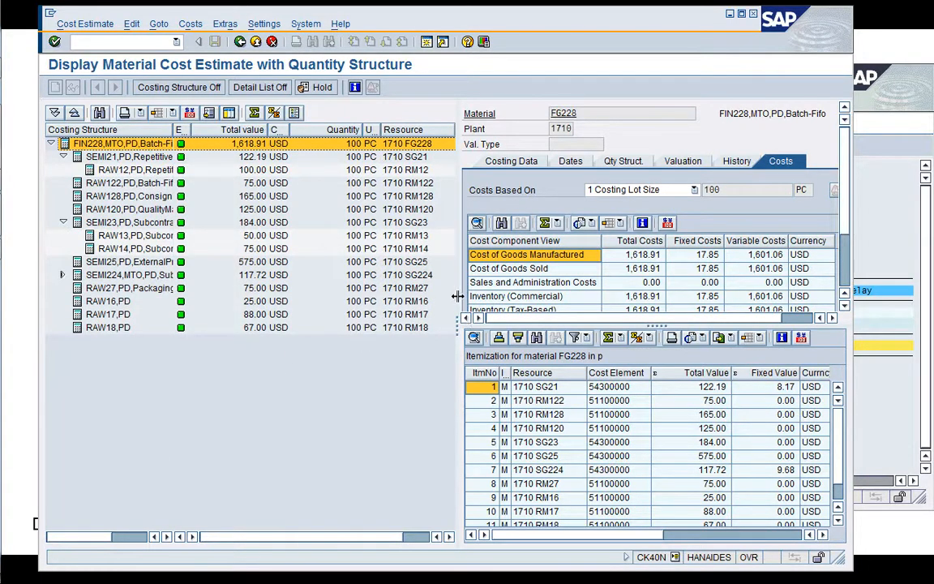
Narrow the costing structure and display FG228's cost components for the Cost of Goods Manufactured view.
left_click_drag(458, 296, 174, 246)
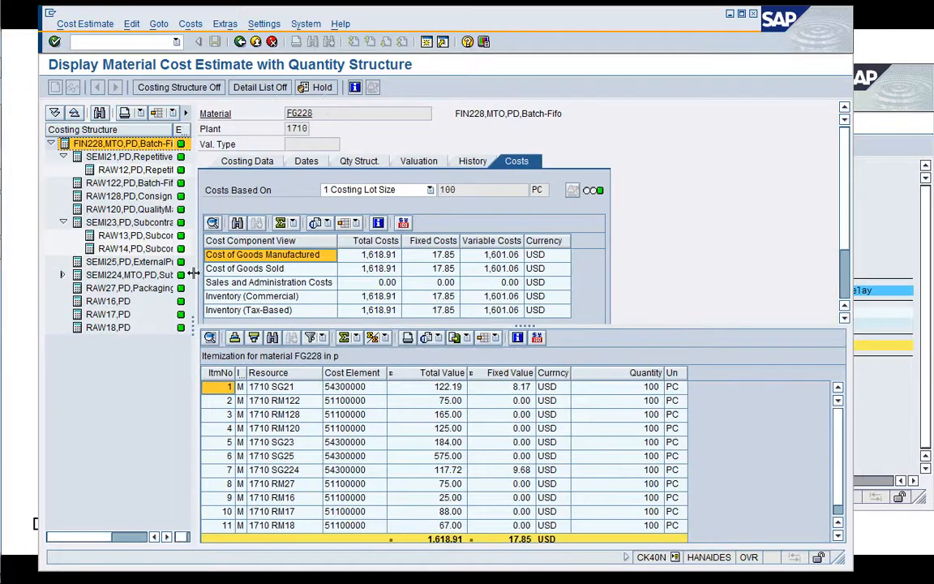
left_click(844, 293)
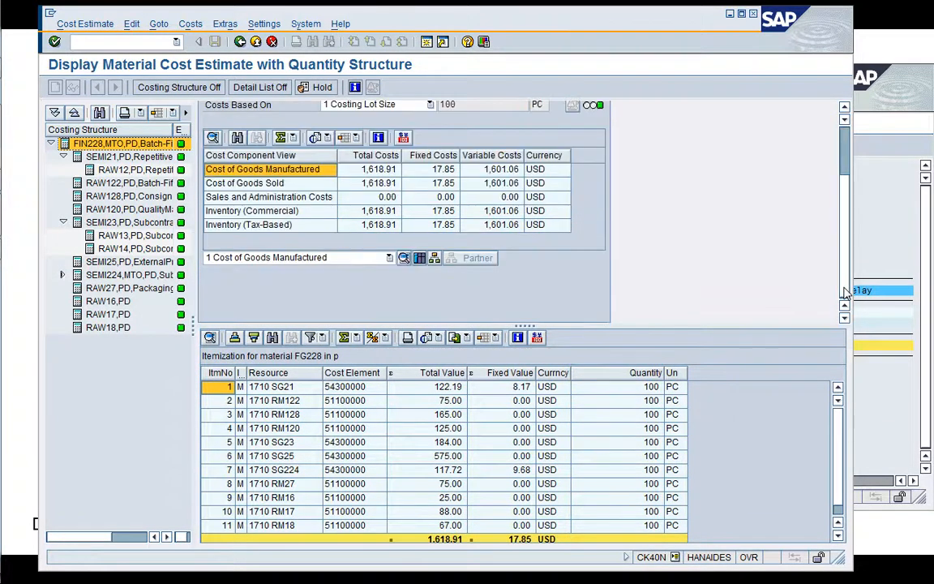
left_click(420, 258)
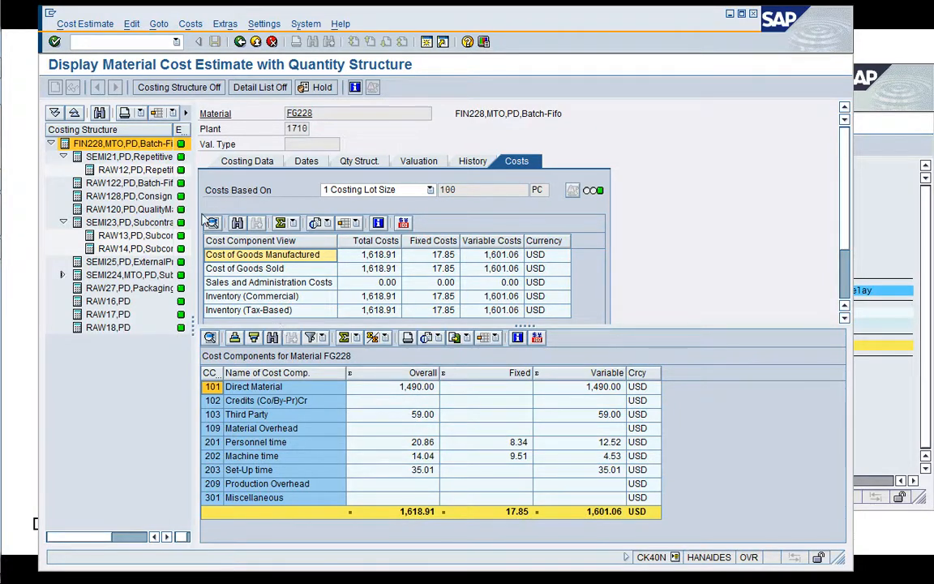
Open a new session with transaction SE16 and bring up the selection screen of table KEKO.
left_click(426, 41)
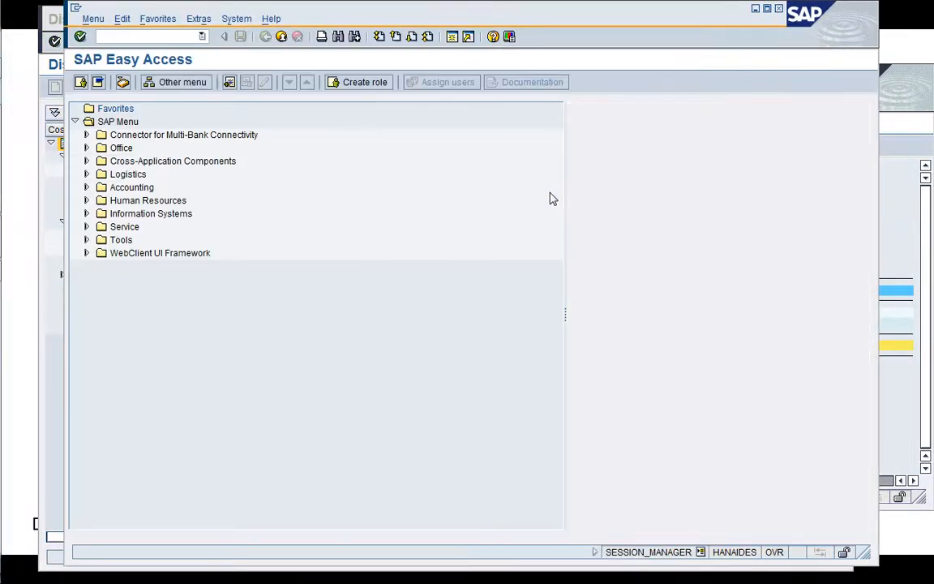
type("/nSE16")
key("Return")
type("K")
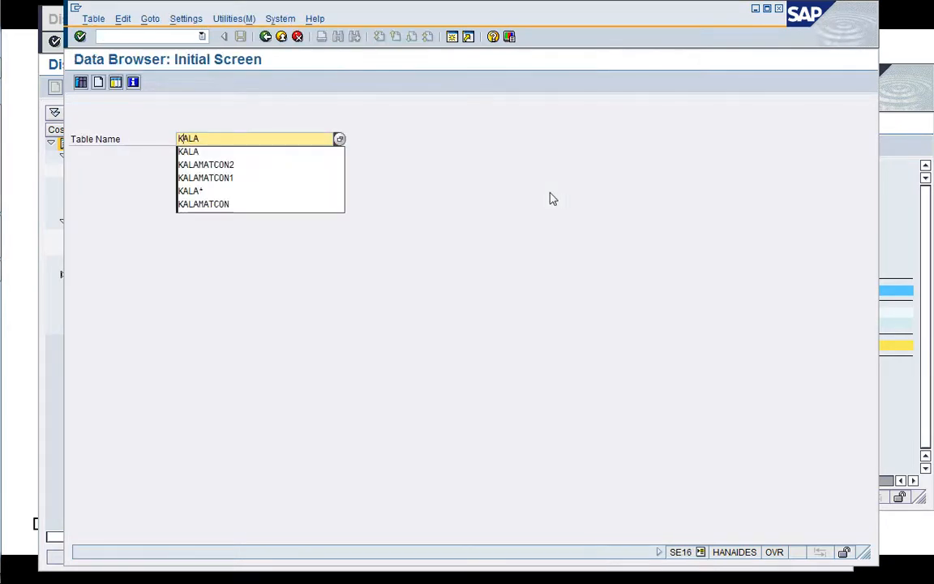
type("EKO")
key("Return")
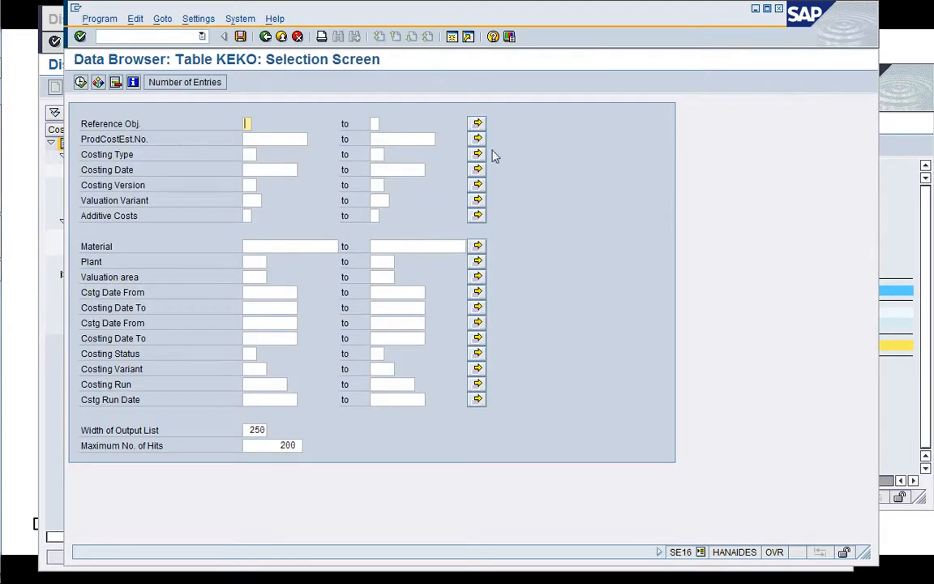
Display the KEKO entries for material FG228 in plant 1710 with Cstg Date From 06/23/2020.
left_click(300, 247)
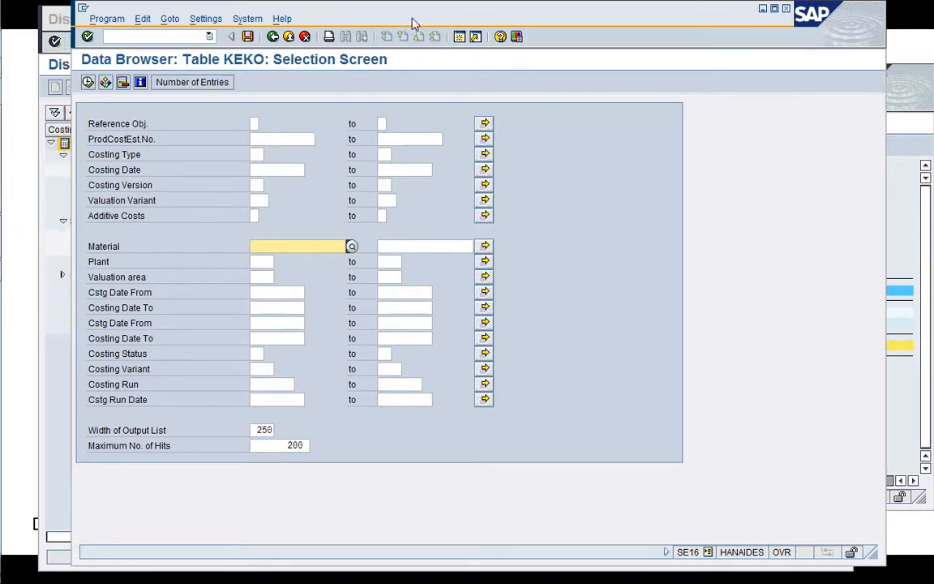
left_click_drag(412, 25, 470, 28)
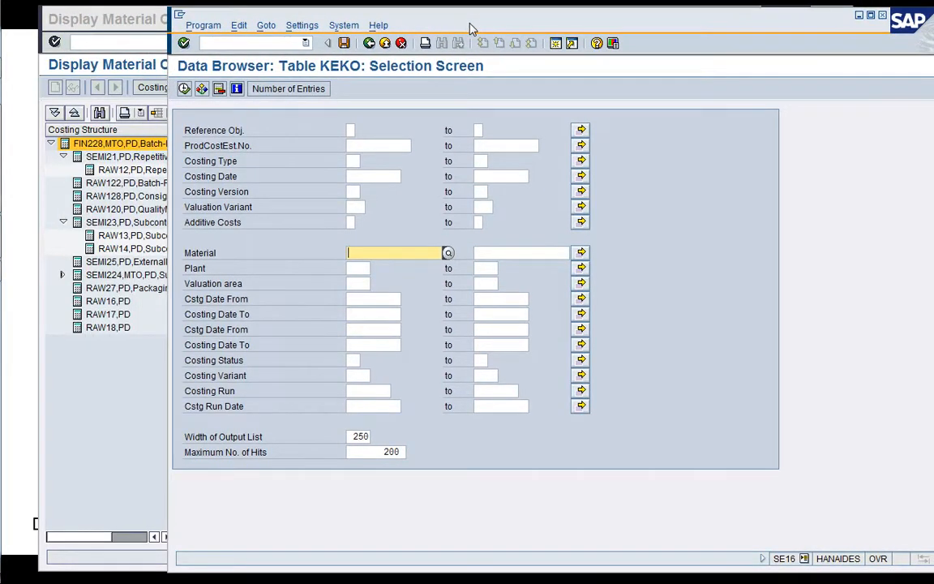
type("FG228")
key("Tab")
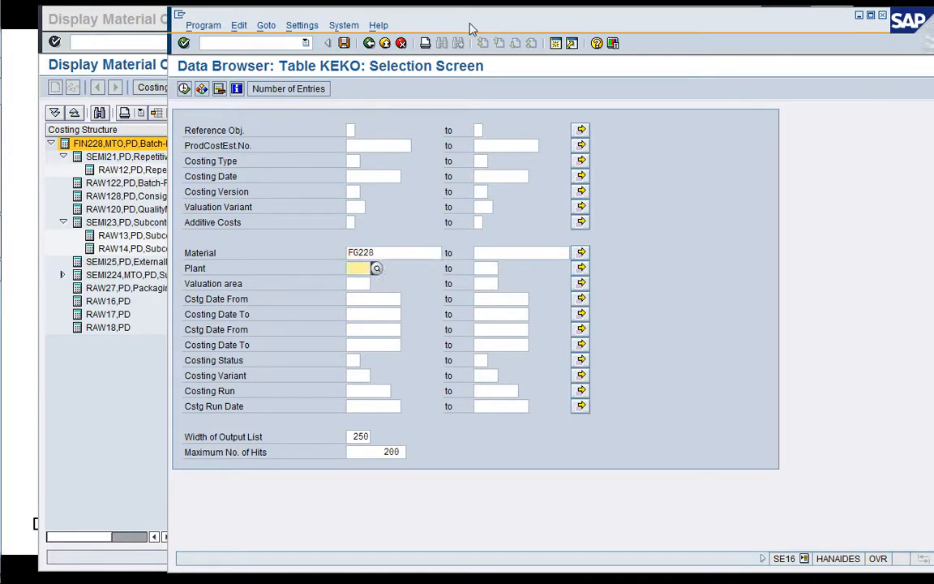
type("1710")
key("Tab")
key("Tab")
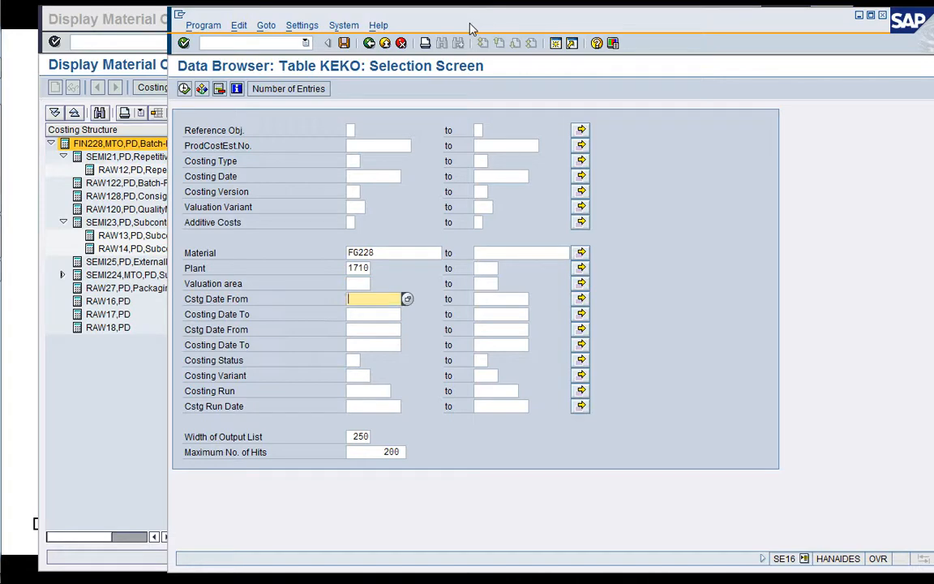
key("F8")
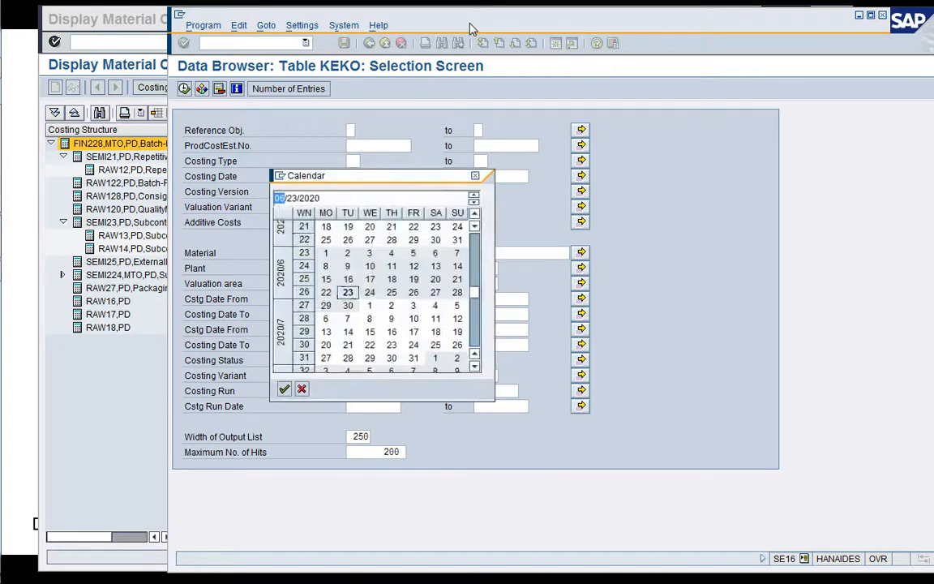
key("Return")
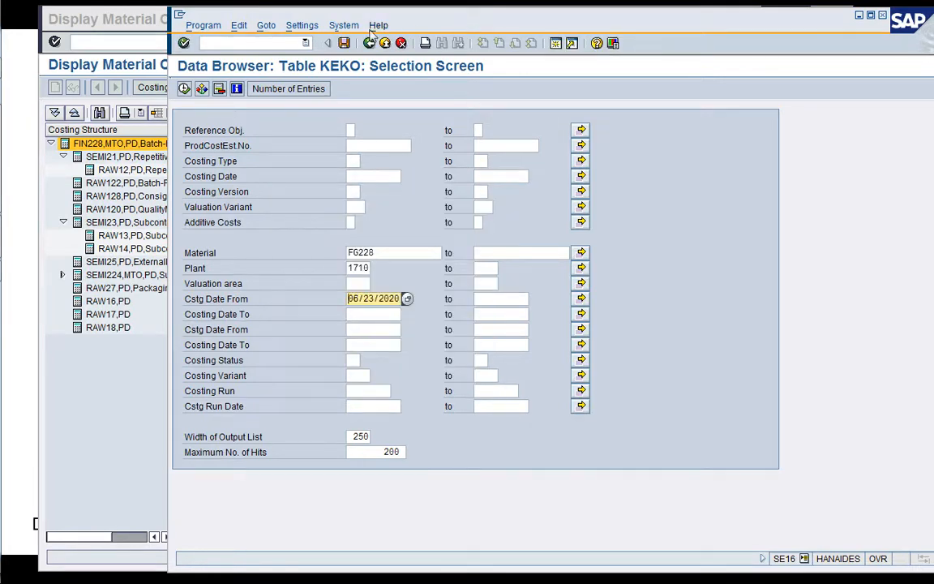
left_click(185, 89)
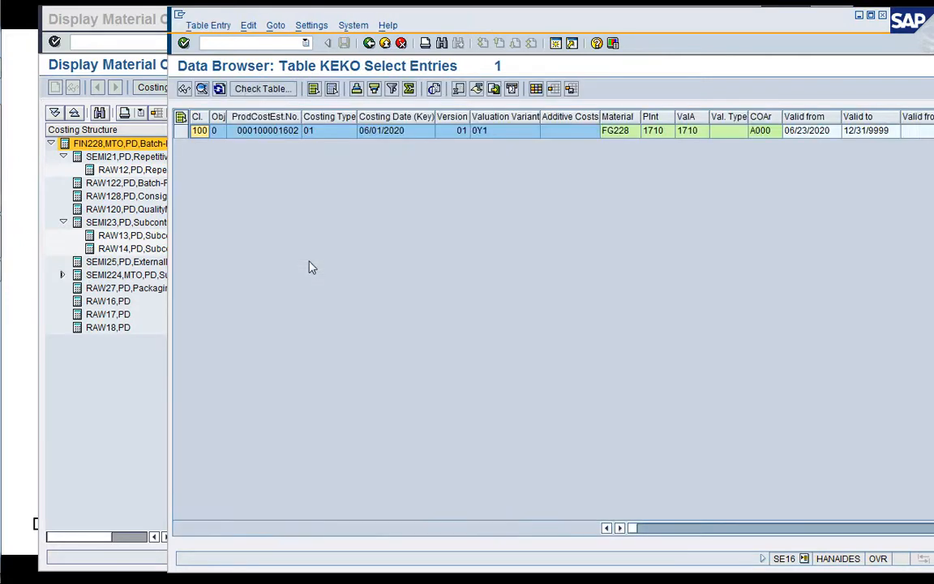
Copy the product cost estimate number from the KEKO entry and open table KEPH in another SE16 session.
left_click(274, 134)
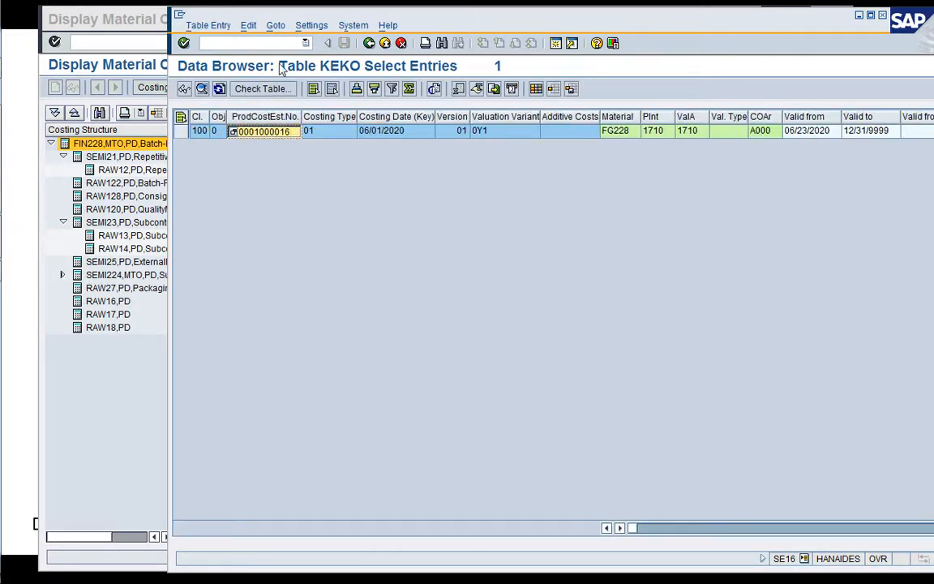
left_click(247, 44)
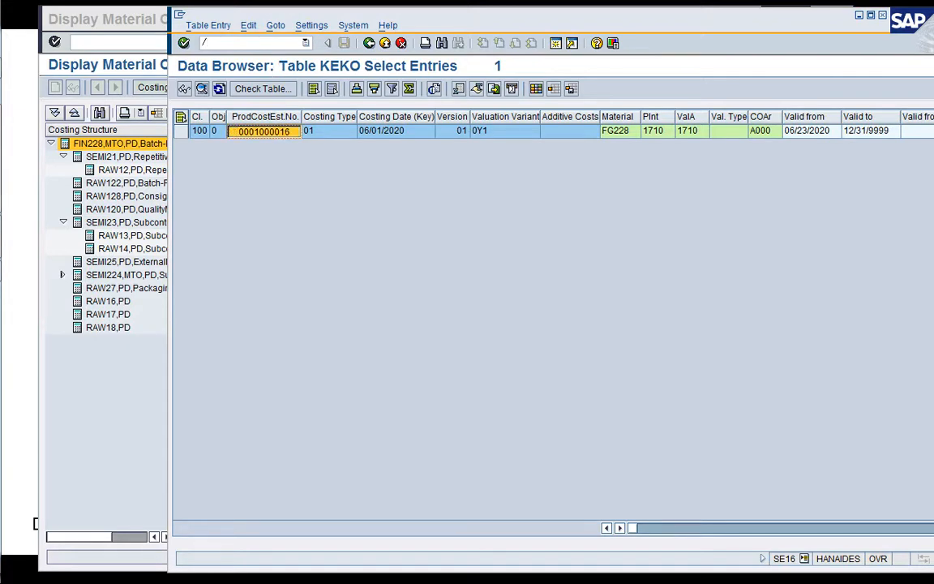
type("/oSE16")
key("Return")
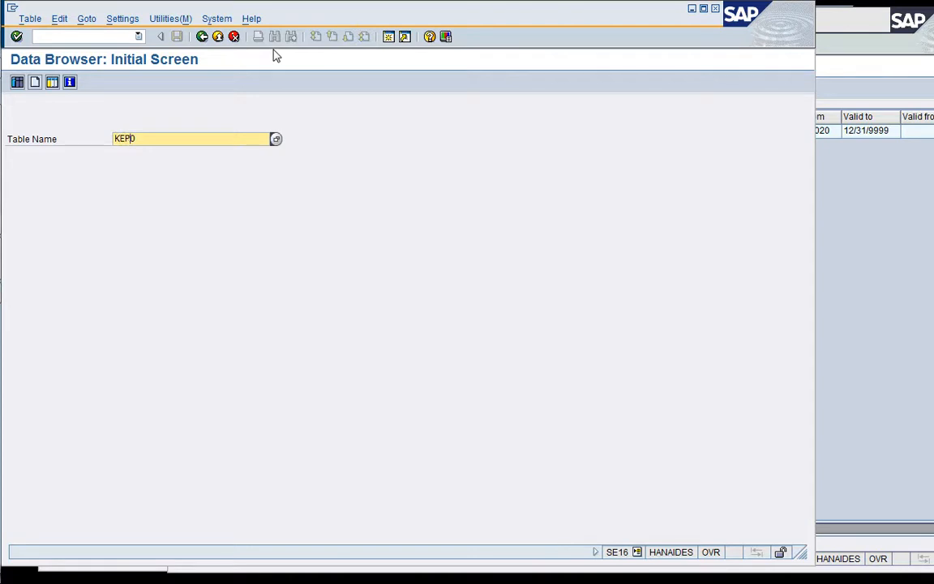
key("Return")
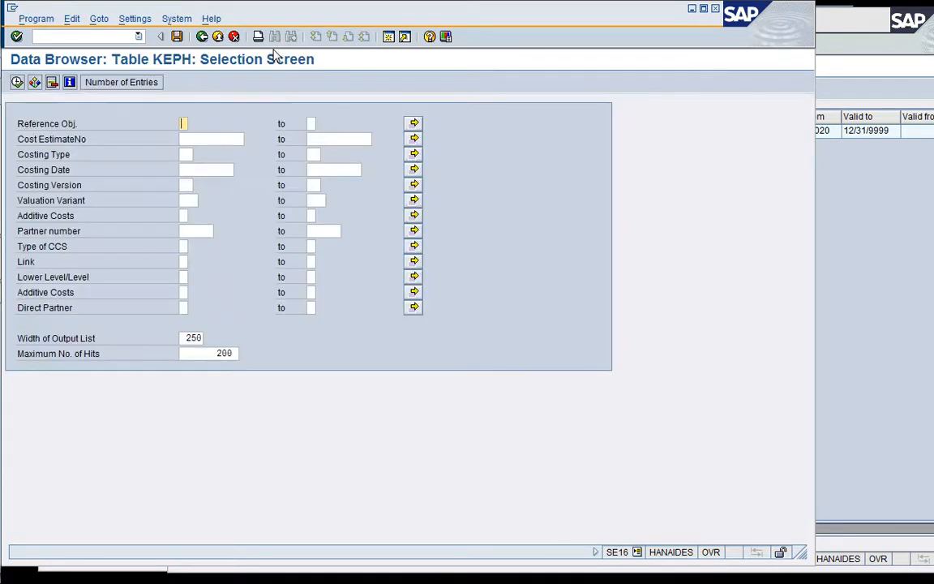
Enter the copied cost estimate number, set the costing date to 06/23/2020 and run the KEPH selection.
key("Tab")
type("100001602")
key("Tab")
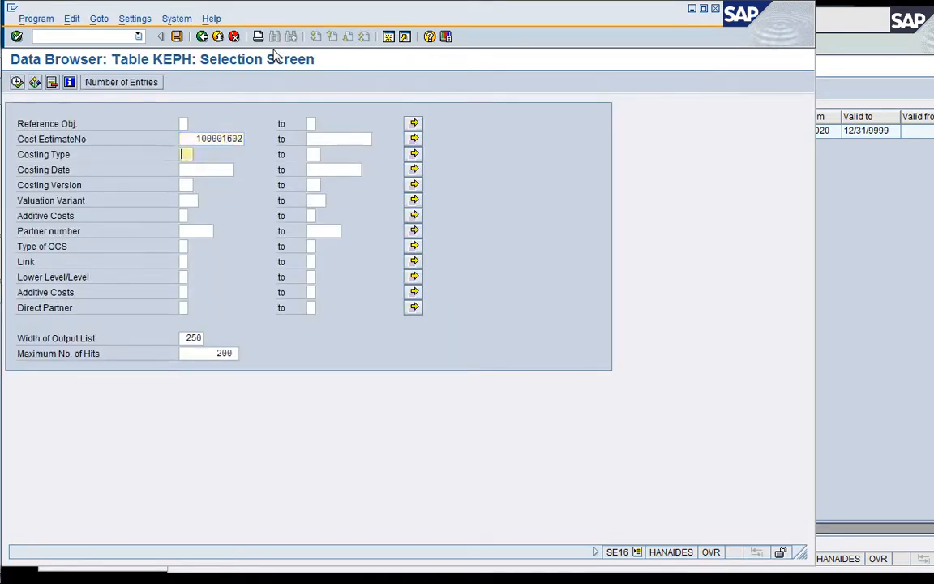
key("Down")
key("Down")
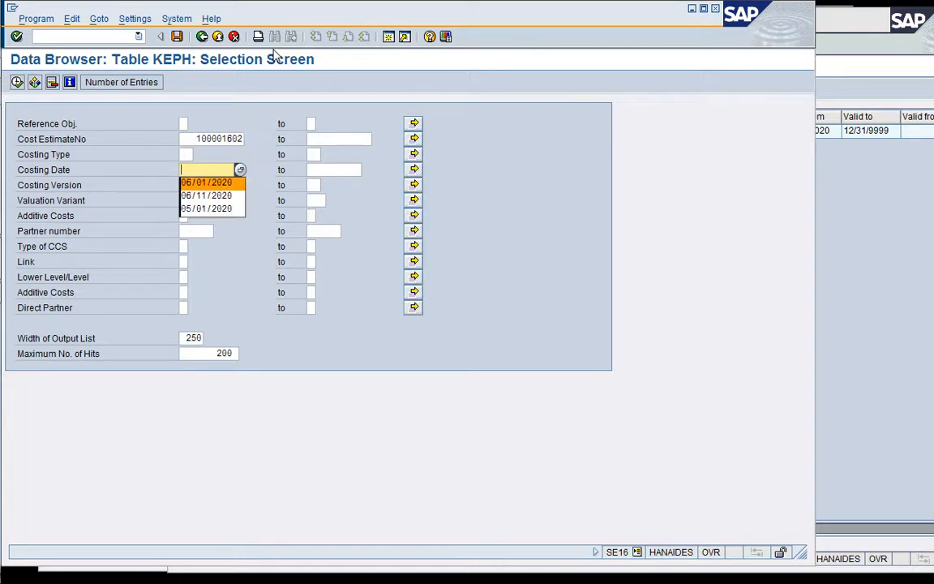
key("Return")
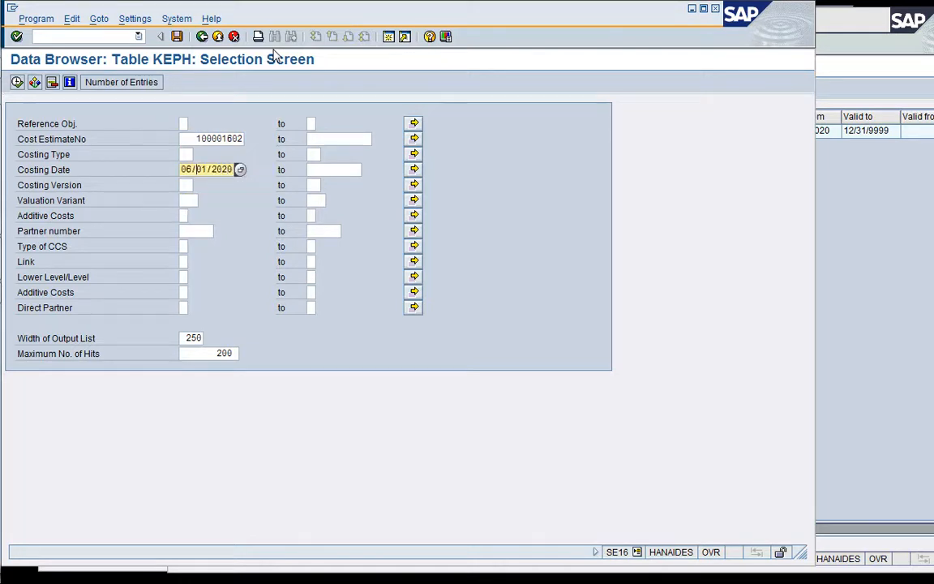
type("3")
key("F8")
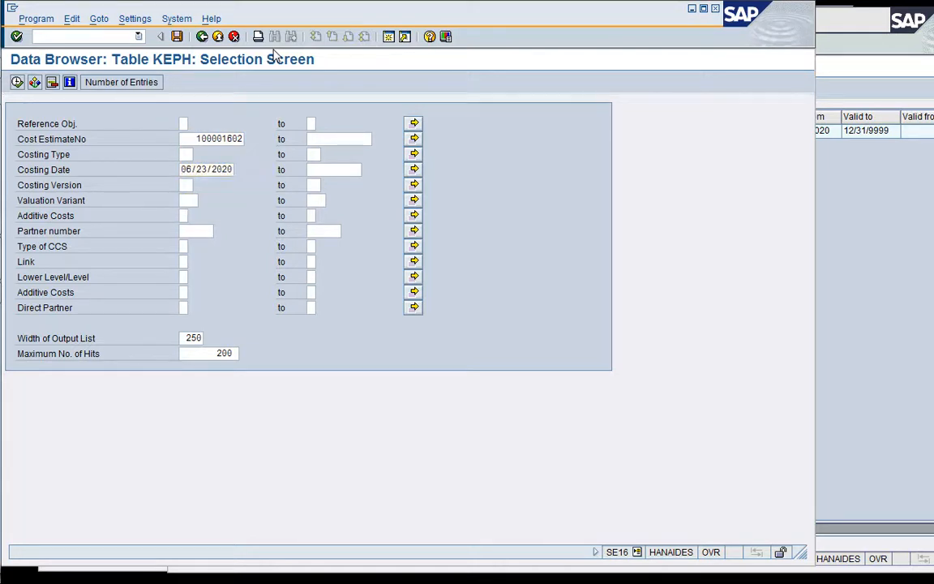
Set the costing date to 06/01/2020 and display the KEPH entries of the cost estimate.
key("Down")
key("Down")
key("Down")
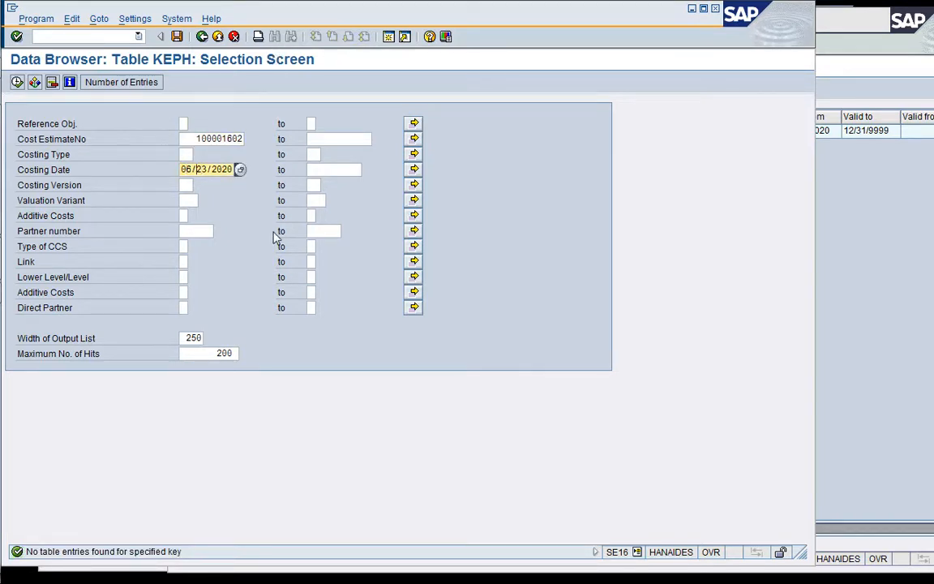
left_click(17, 83)
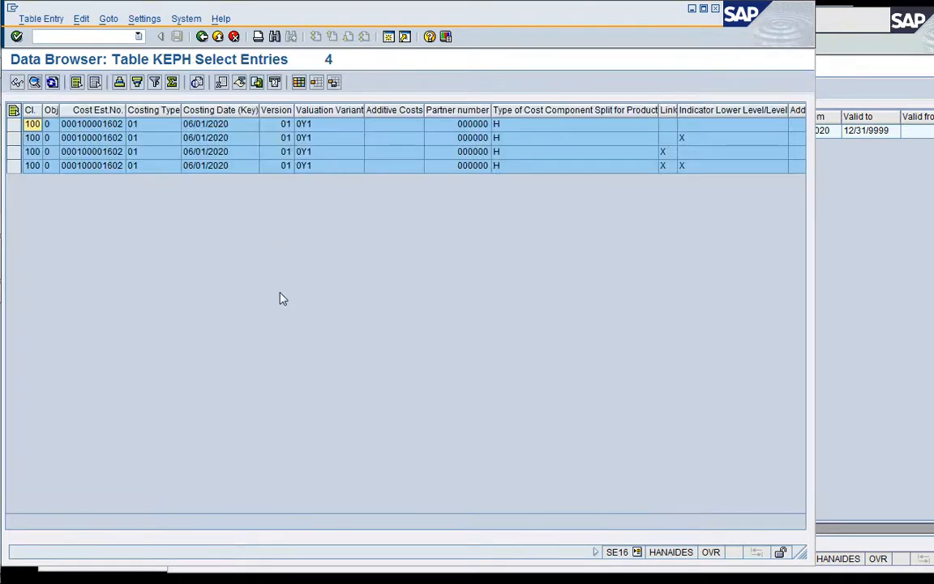
Narrow the Costing Type and Valuation Variant columns of the KEPH entries and reduce the window's height.
left_click(208, 153)
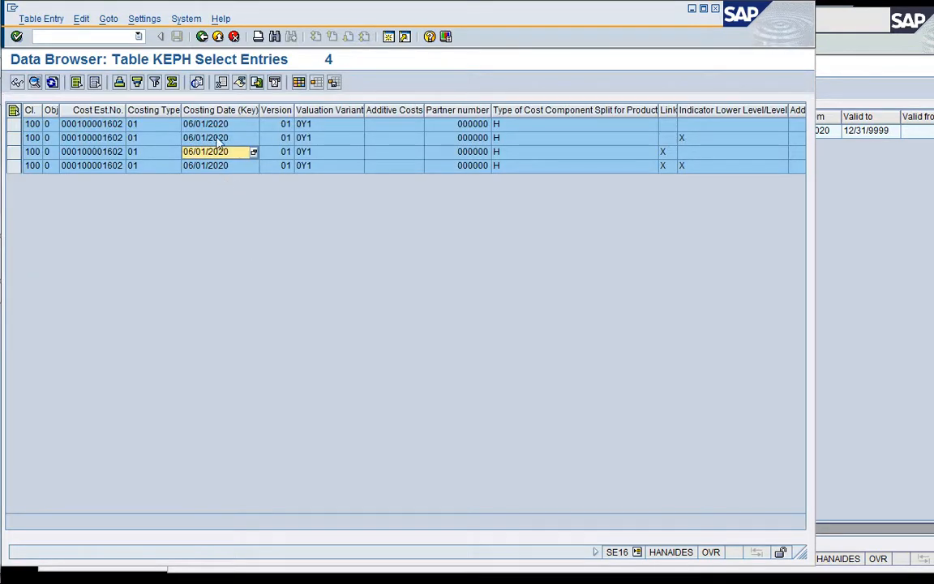
left_click(189, 137)
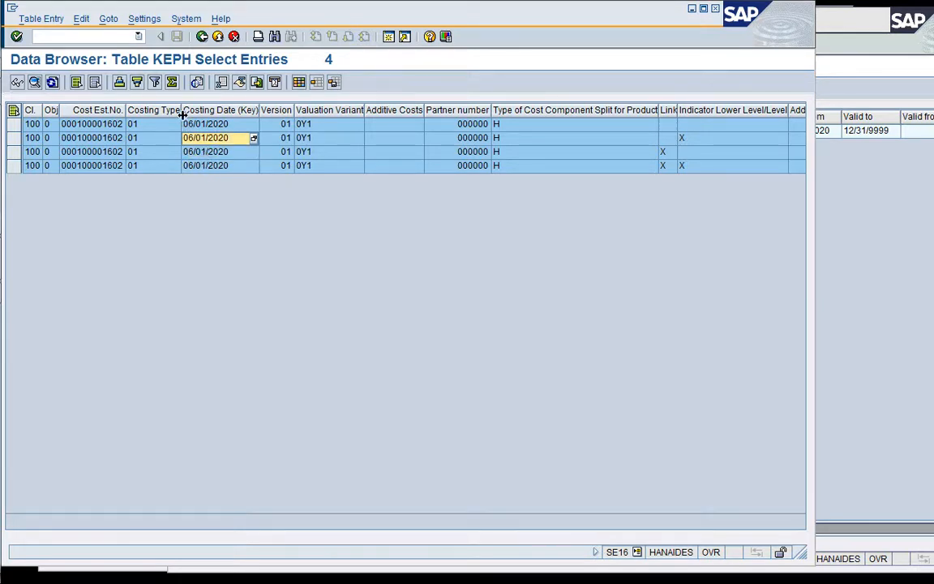
left_click_drag(180, 114, 157, 114)
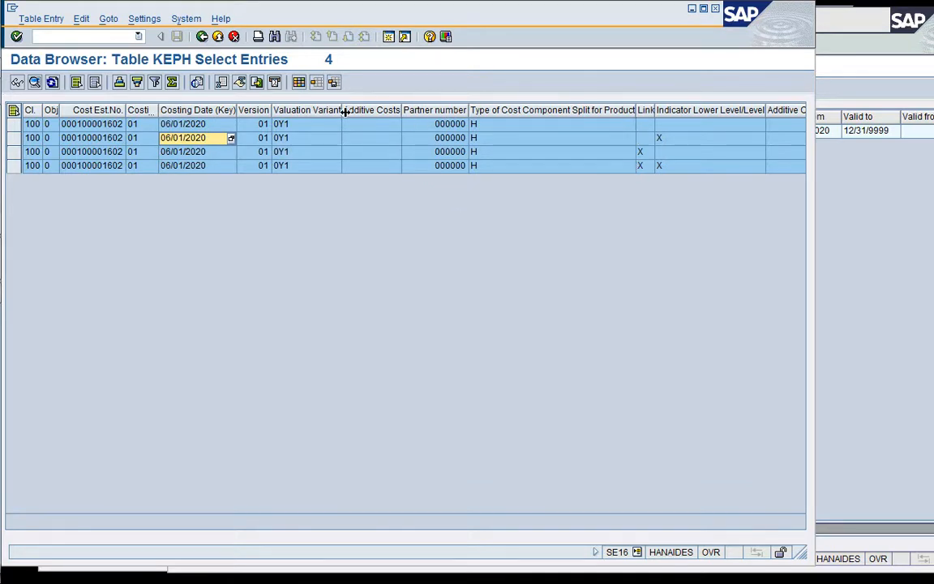
left_click_drag(343, 112, 307, 113)
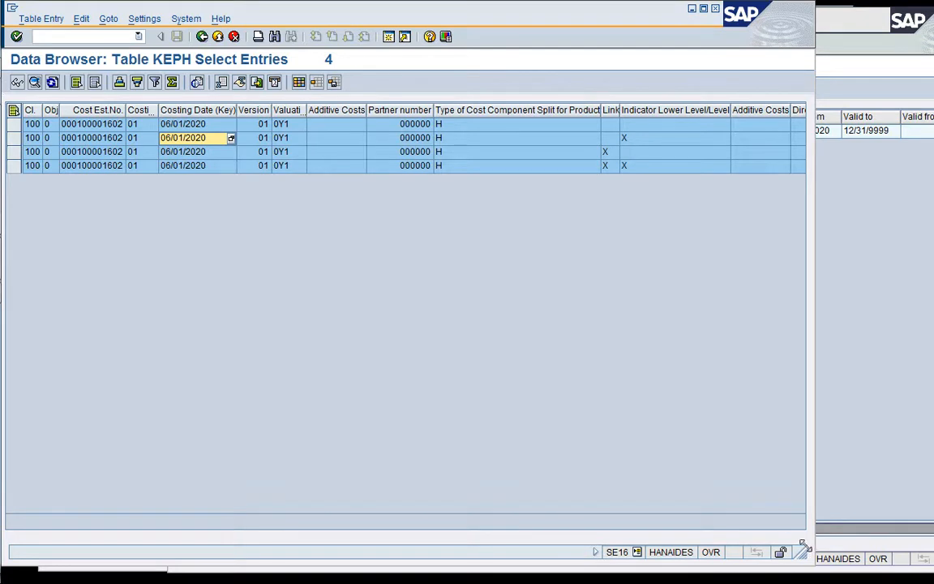
left_click_drag(803, 547, 817, 434)
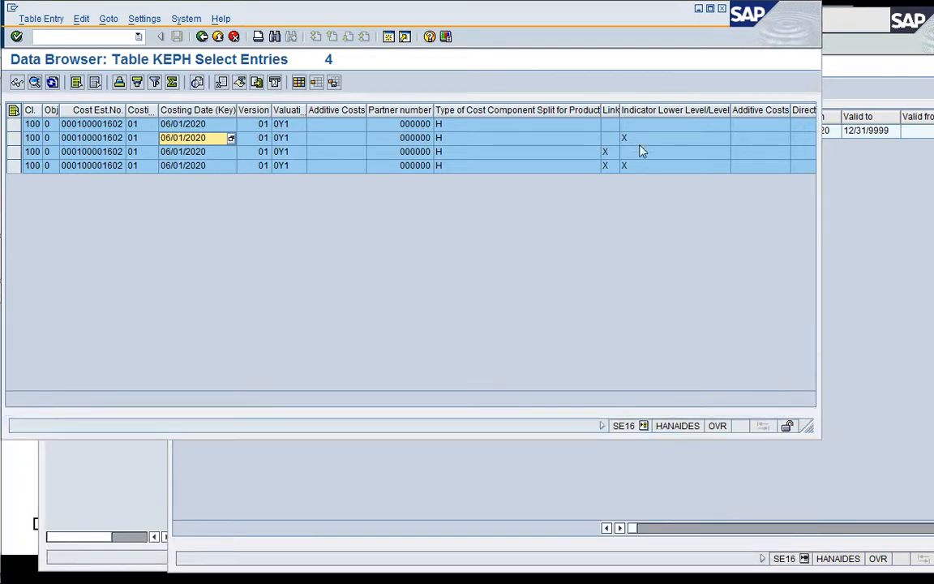
Narrow the split type, lower level indicator, Additive Costs and Direct Partner columns and widen the KEPH window to show more cost fields.
left_click_drag(601, 116, 456, 115)
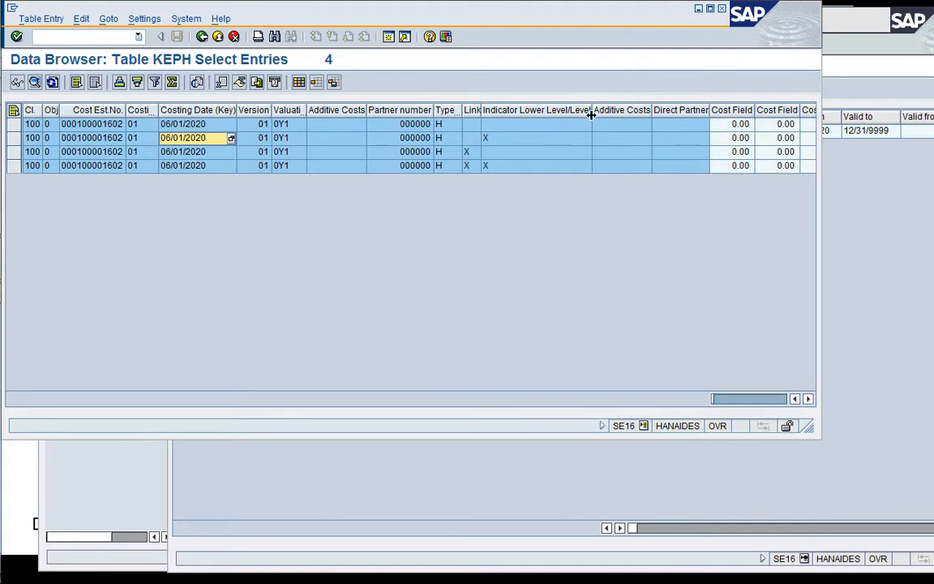
left_click_drag(591, 115, 508, 115)
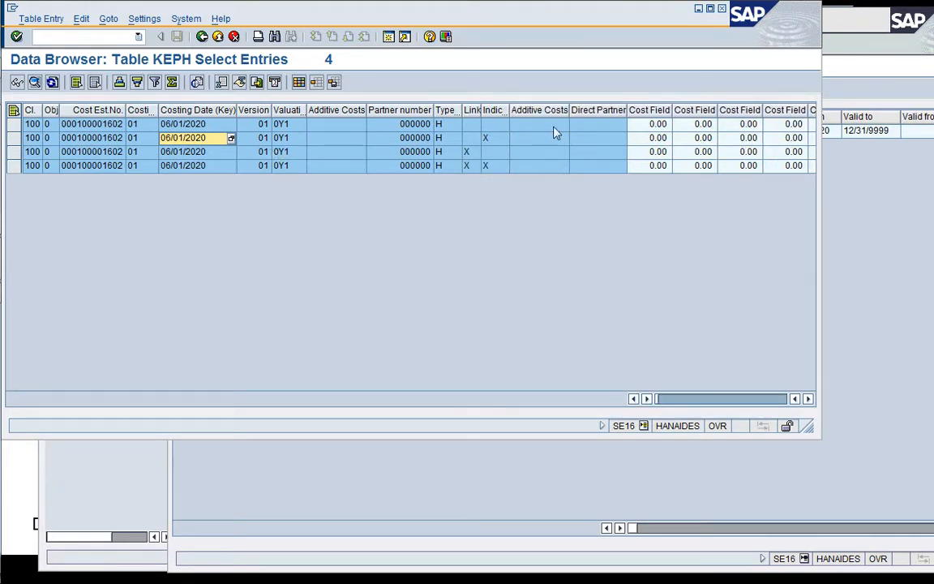
left_click_drag(570, 113, 542, 115)
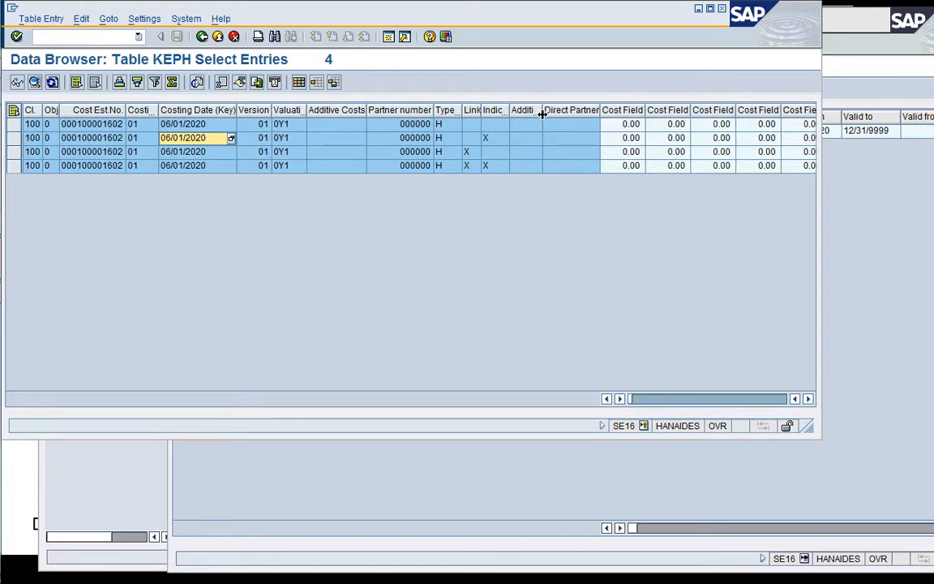
left_click_drag(599, 114, 584, 114)
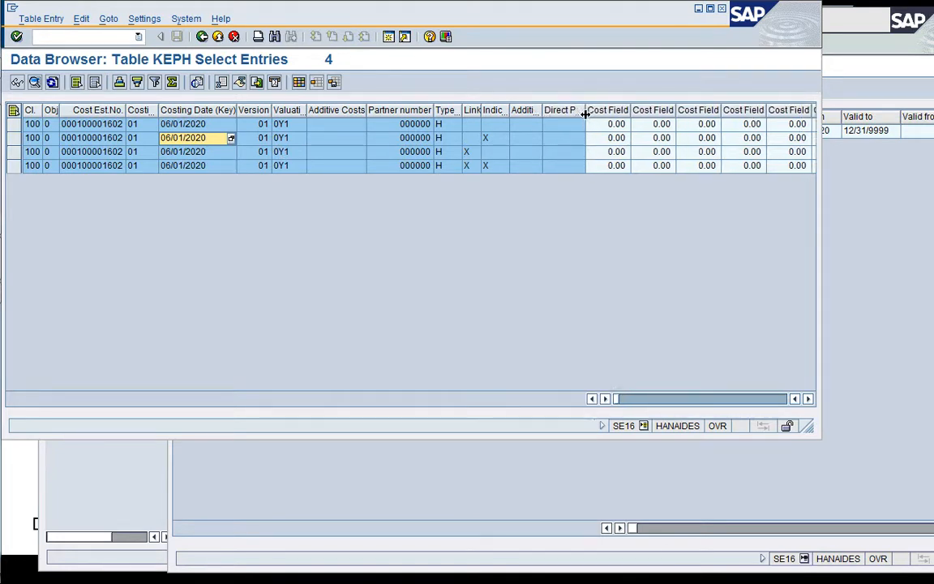
left_click_drag(367, 114, 333, 115)
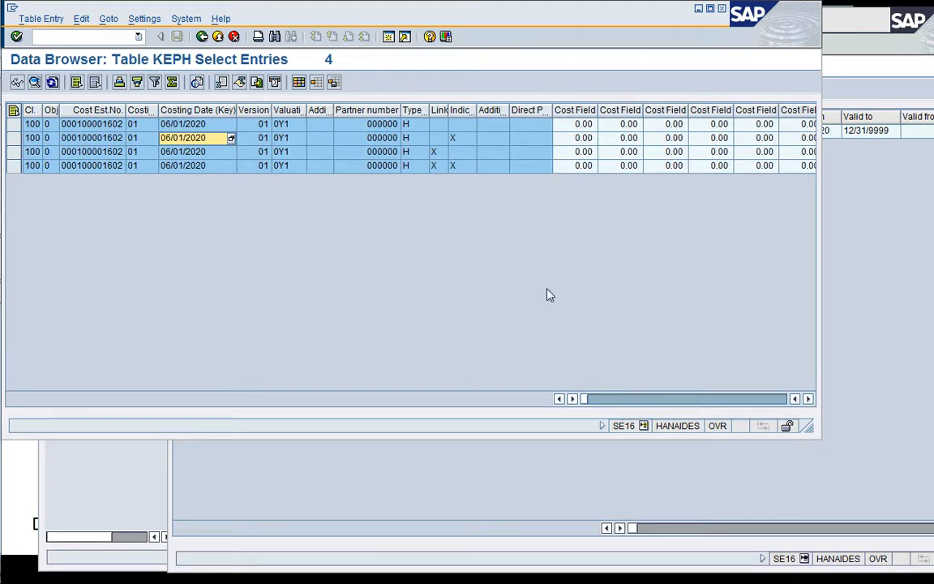
left_click_drag(808, 425, 898, 290)
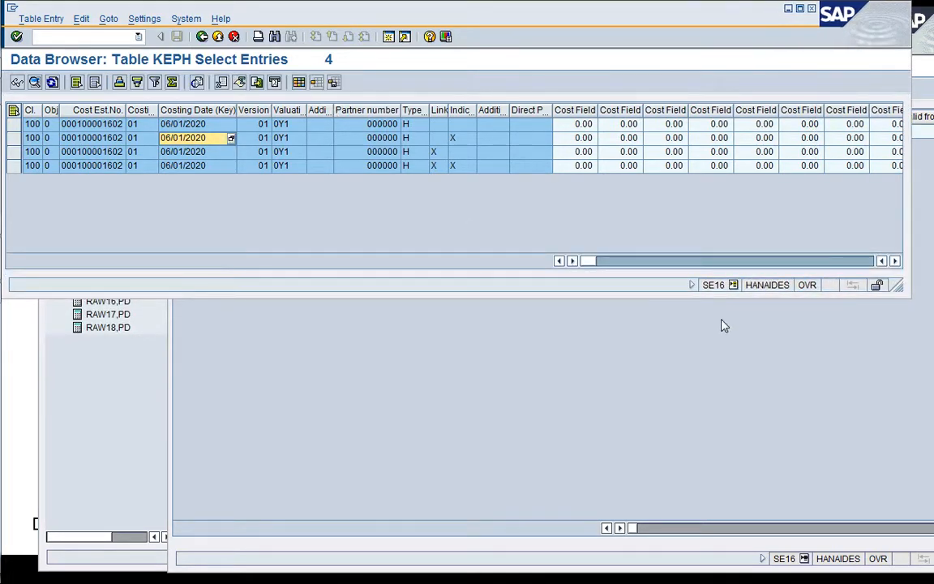
Look through the cost fields of the KEPH entries for the direct material and third party amounts.
left_click(896, 261)
left_click(895, 261)
left_click(895, 261)
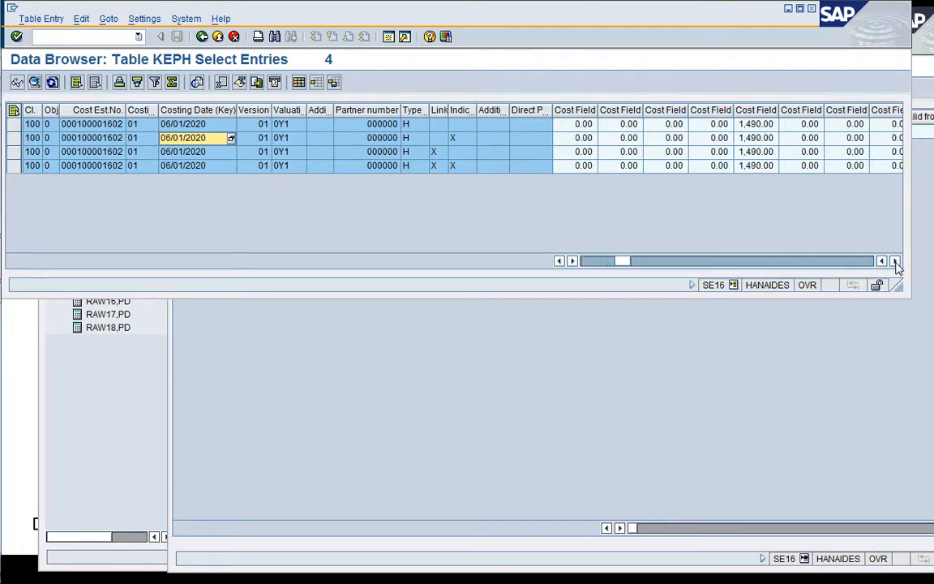
left_click(896, 261)
left_click(896, 261)
left_click(895, 261)
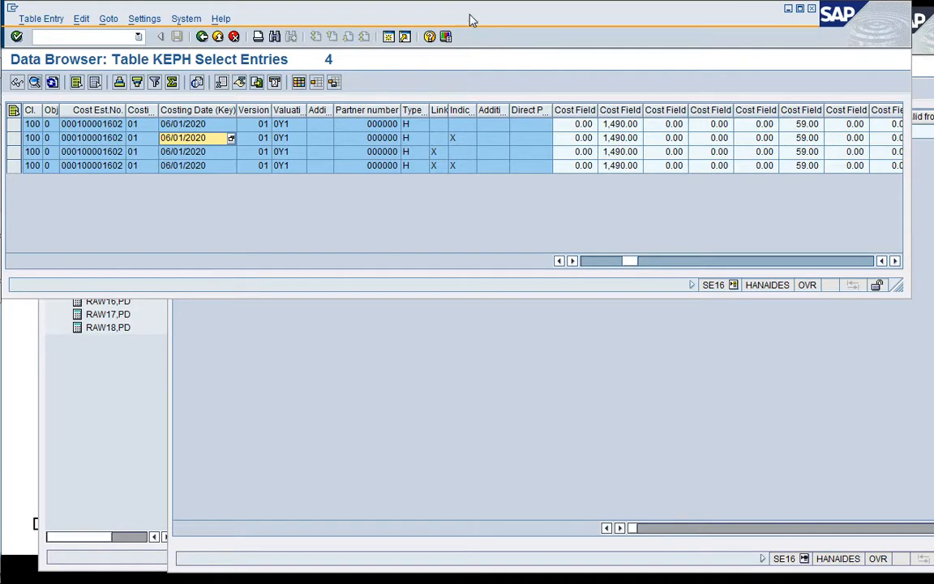
Bring up the FG228 cost estimate and place the KEPH window above its cost component list for comparison.
left_click_drag(473, 19, 498, 246)
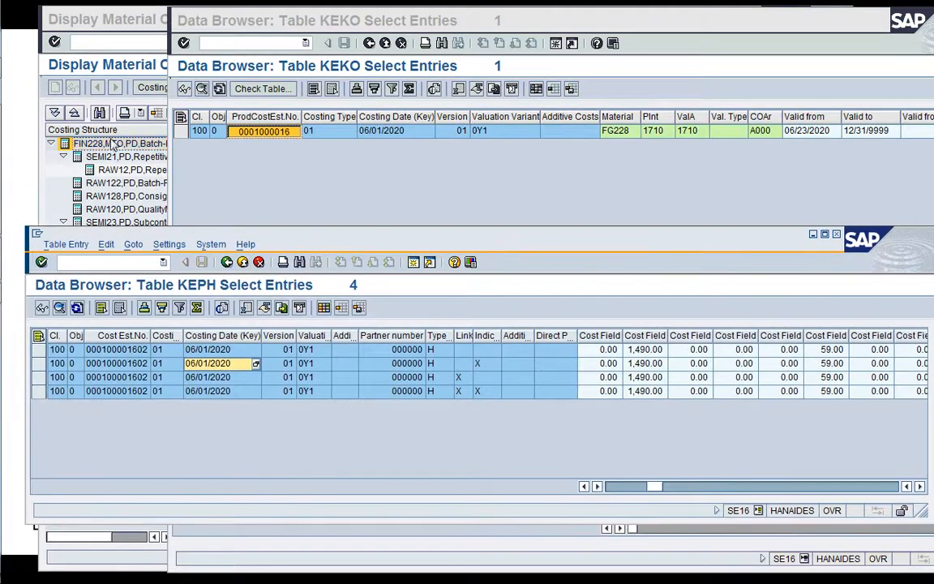
left_click(114, 36)
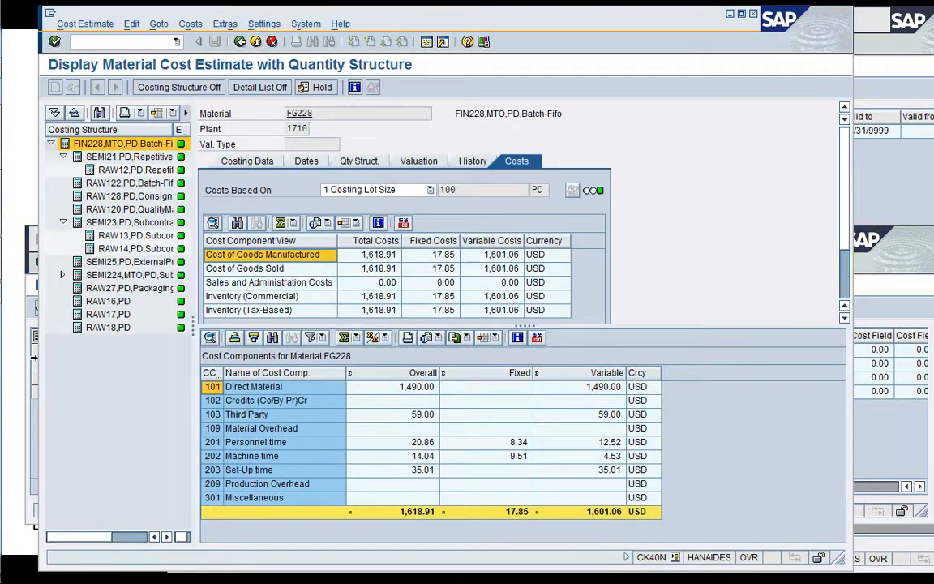
left_click(27, 329)
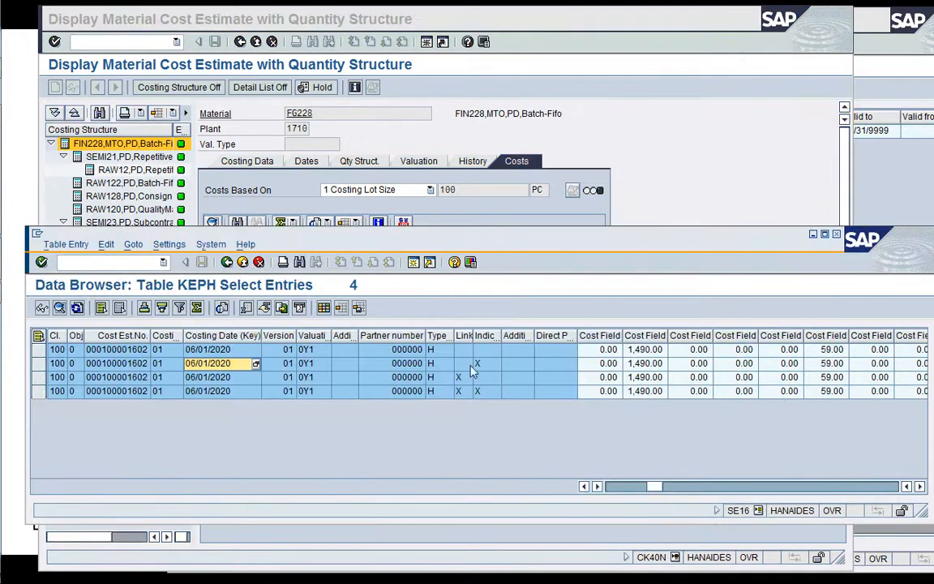
left_click_drag(695, 244, 627, 445)
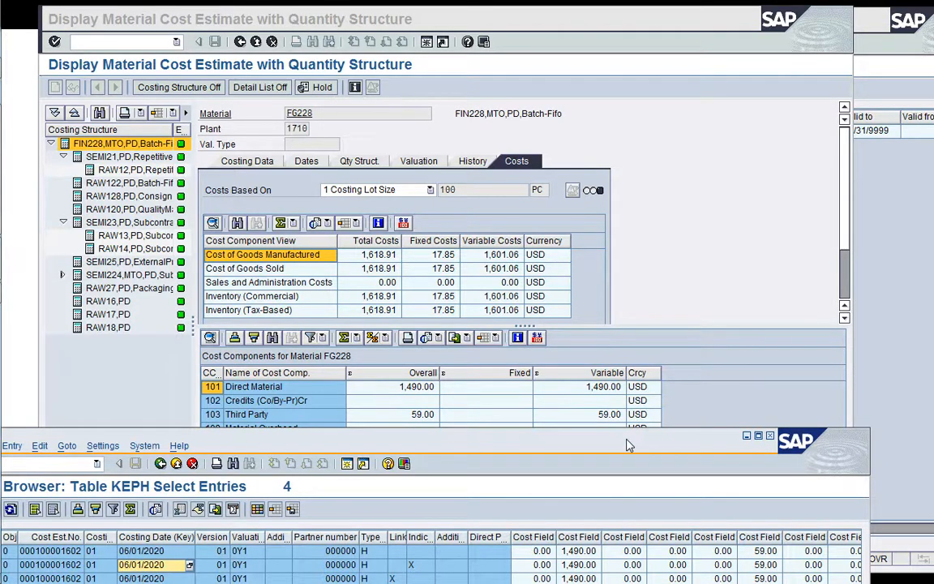
left_click_drag(627, 446, 665, 90)
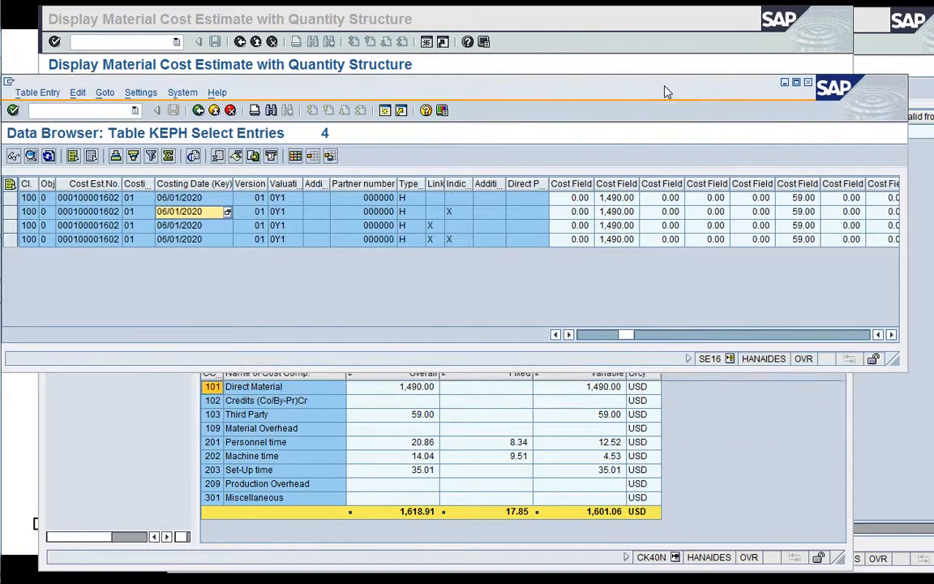
Compare the KEPH cost fields for personnel, machine and set-up time with the cost components of FG228, including the fixed personnel portion.
left_click(891, 335)
left_click(892, 335)
left_click(891, 335)
left_click(891, 334)
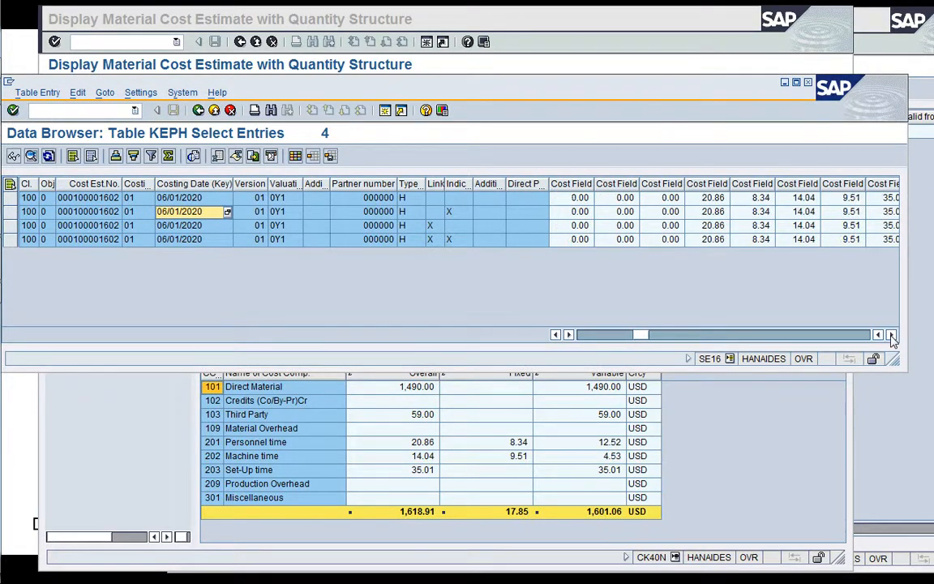
left_click(892, 335)
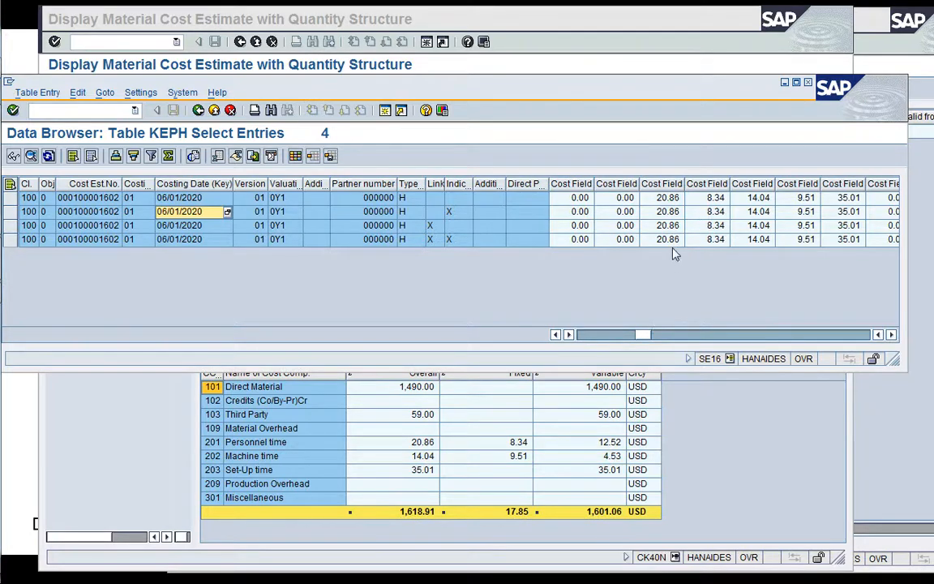
left_click(516, 446)
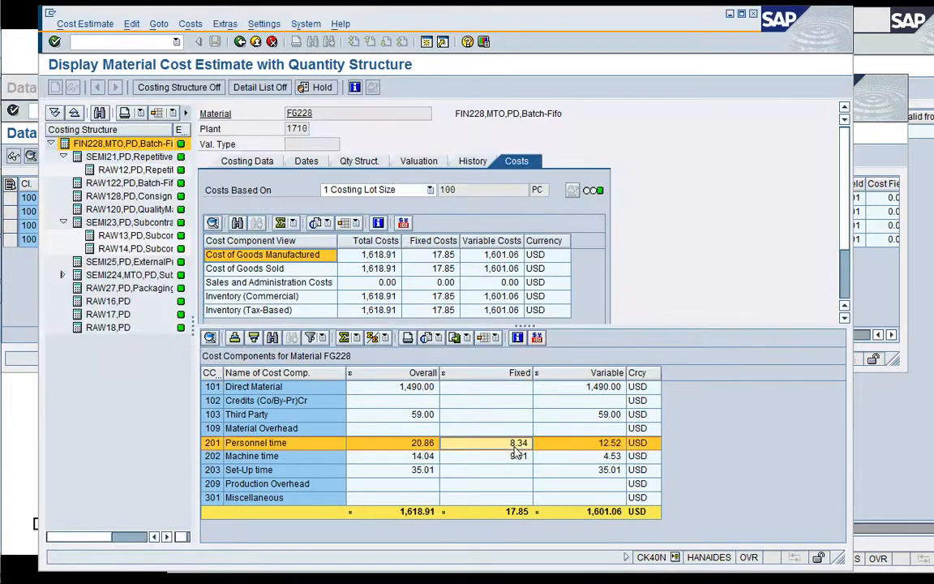
Switch to the KEKO session and return it to the Data Browser's initial screen.
left_click(883, 316)
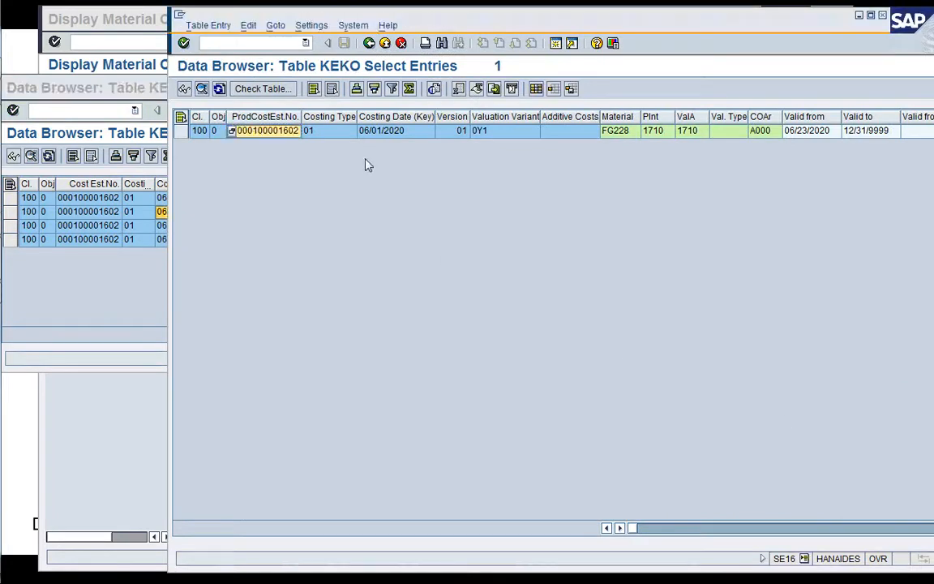
left_click(369, 43)
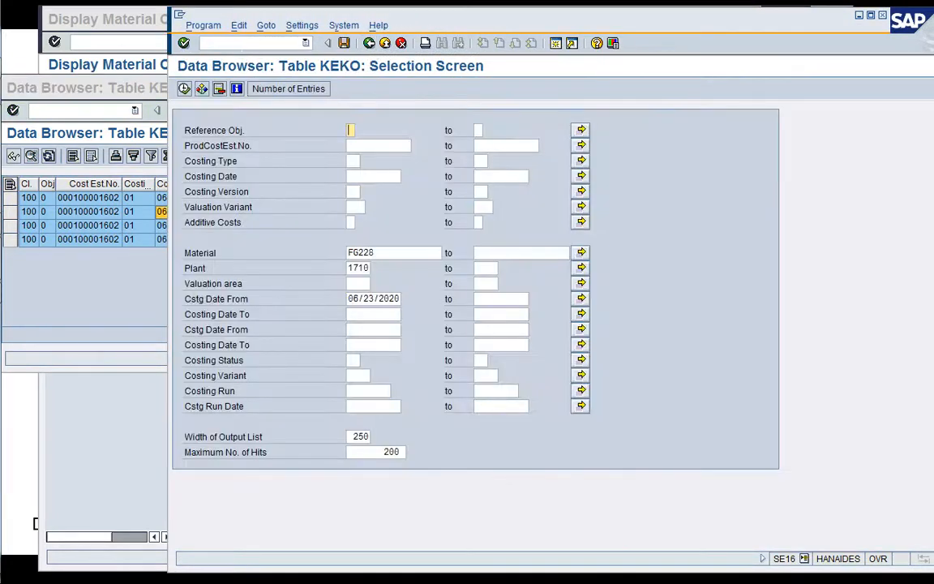
left_click(369, 44)
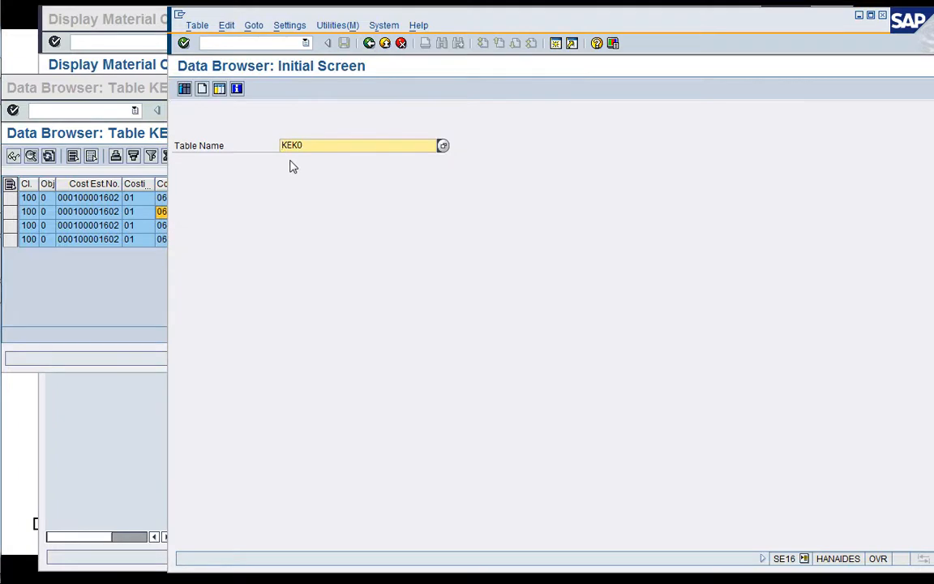
Try to open table TKEPH3 and the alternative name TKEH3 in the Data Browser.
key("BackSpace")
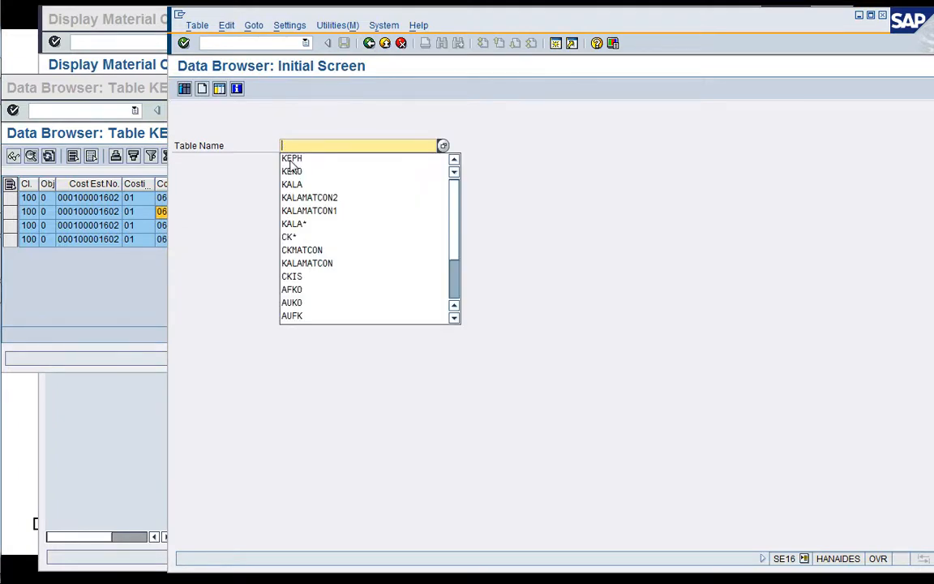
type("TKEP")
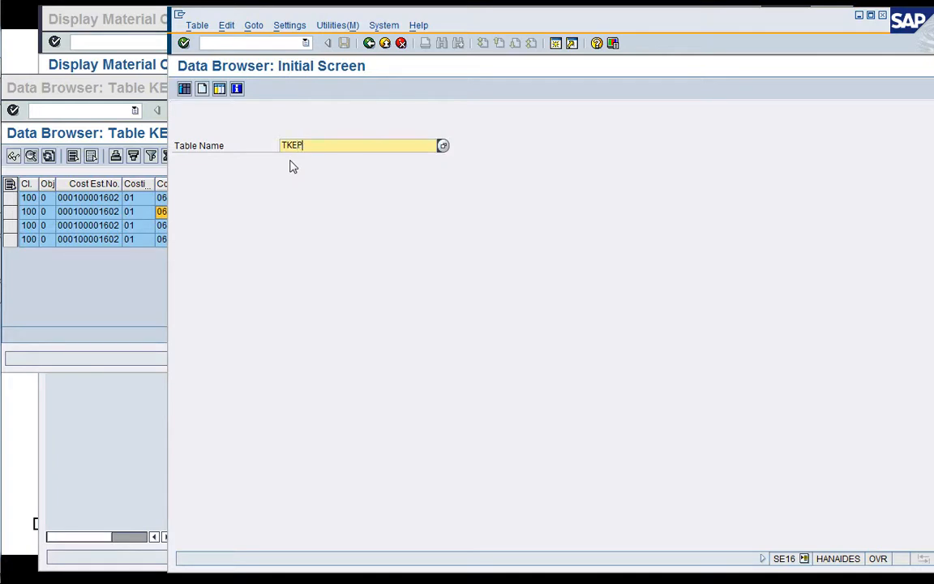
type("H3")
key("Return")
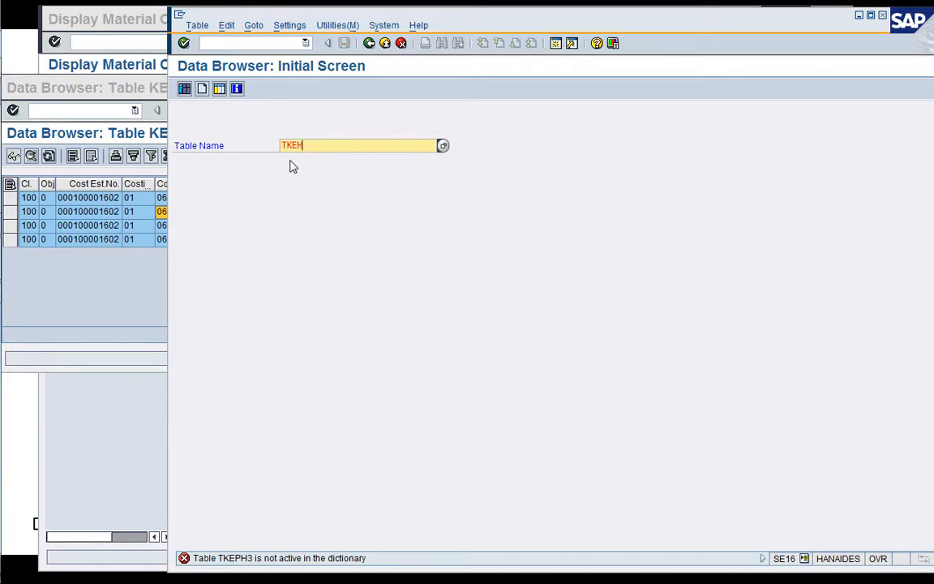
key("Return")
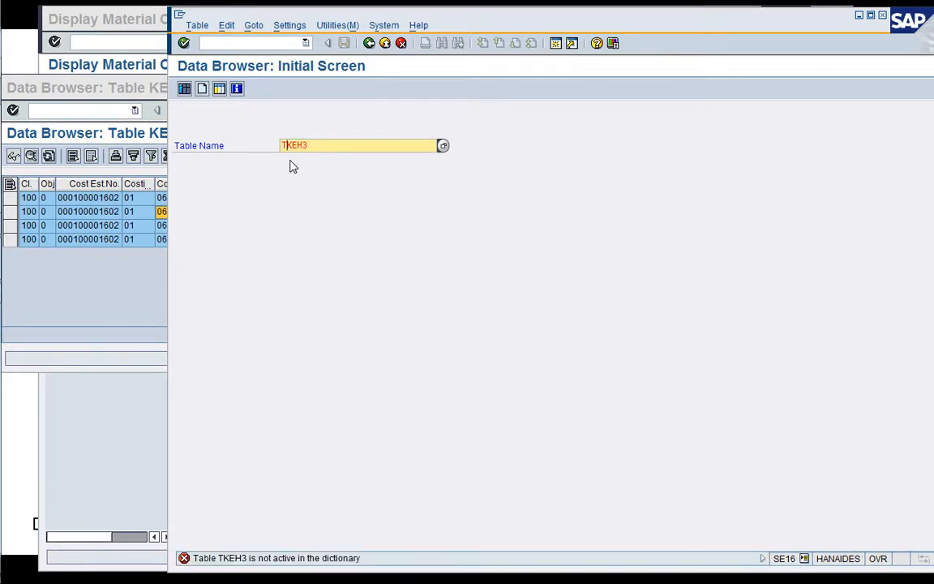
Search the Data Browser for tables whose names match TK*.
key("BackSpace")
key("BackSpace")
key("BackSpace")
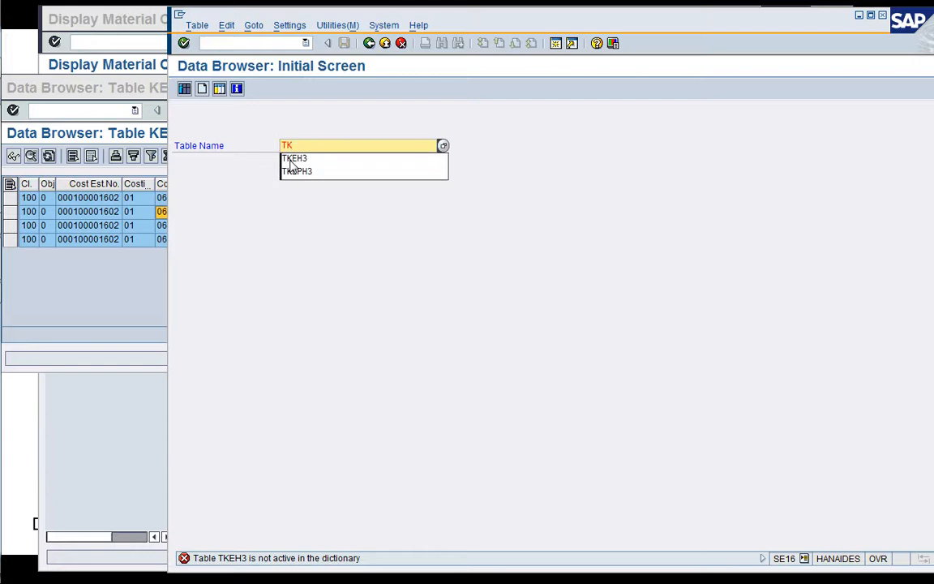
type("*")
key("Return")
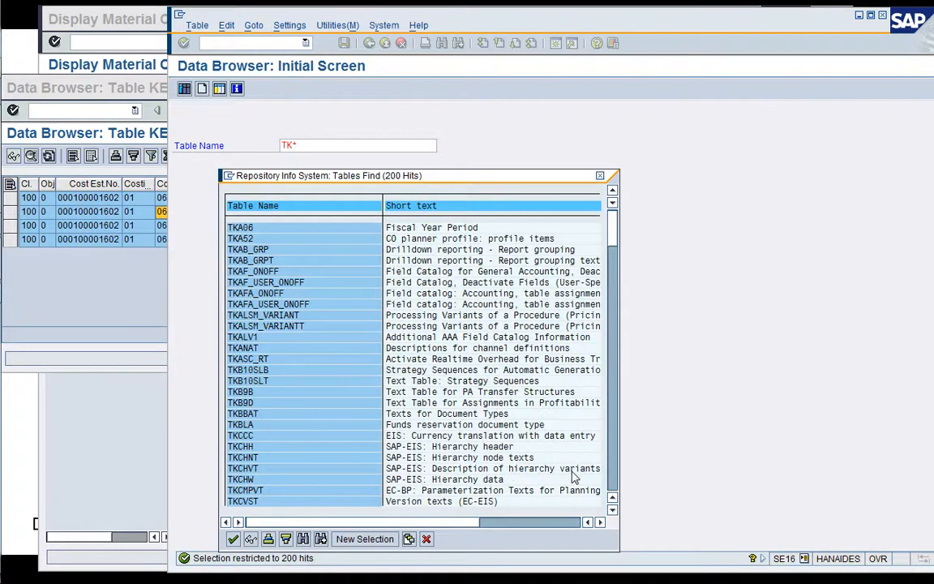
Page through the list of tables starting with TK for the cost component table, and close the list.
left_click(614, 481)
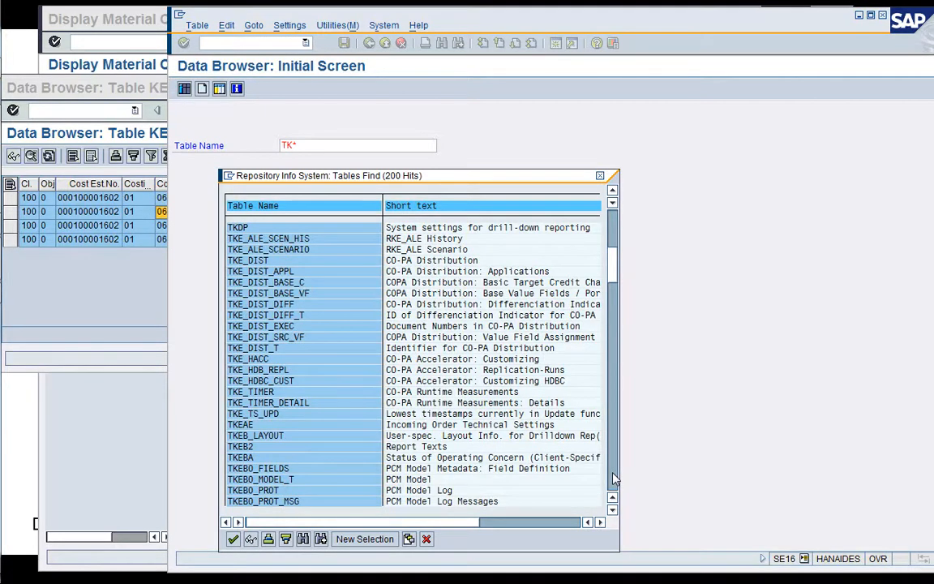
left_click(614, 481)
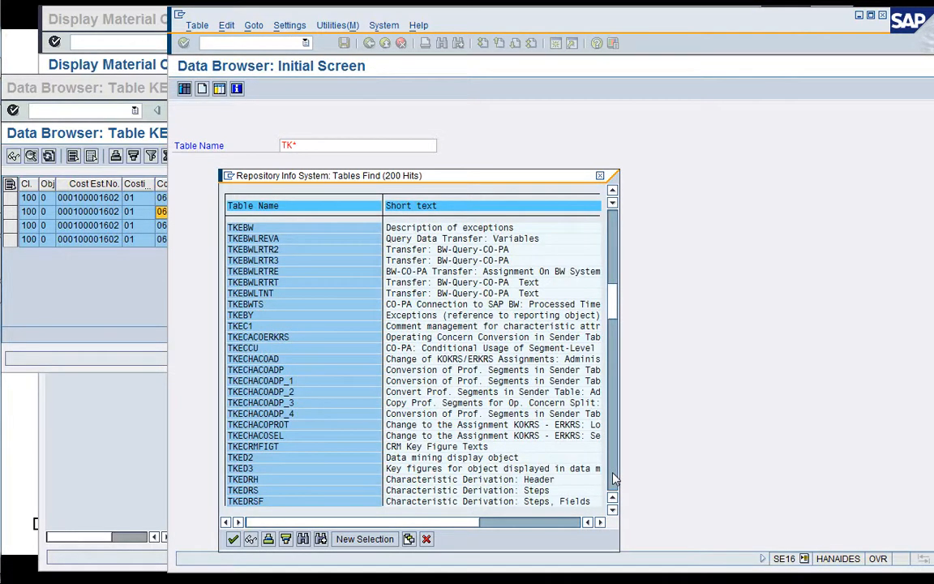
left_click(614, 480)
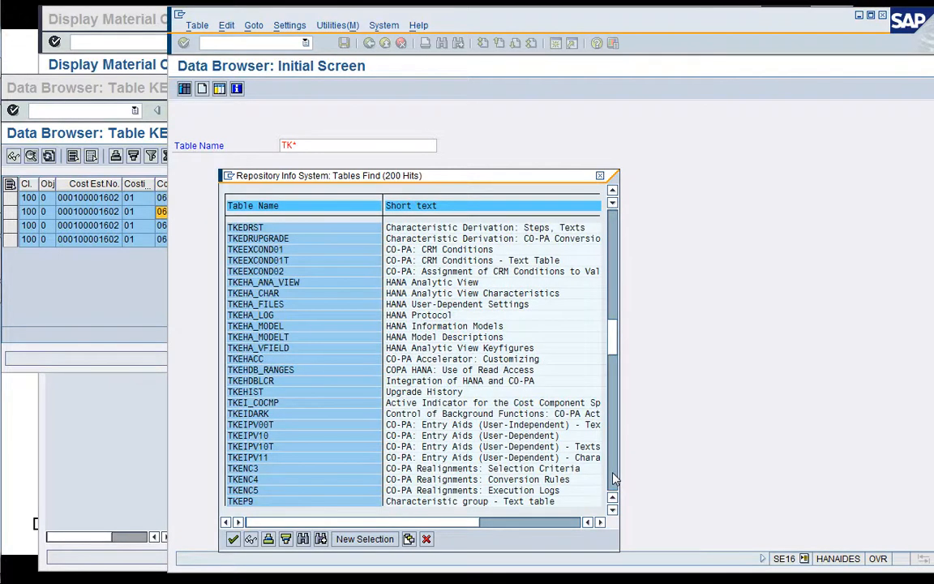
left_click(614, 480)
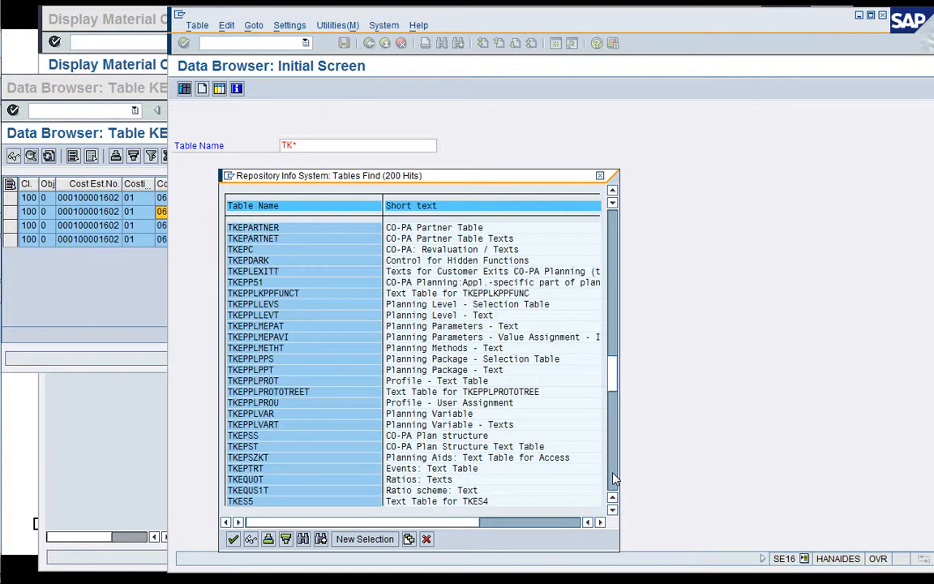
left_click(614, 480)
left_click(614, 480)
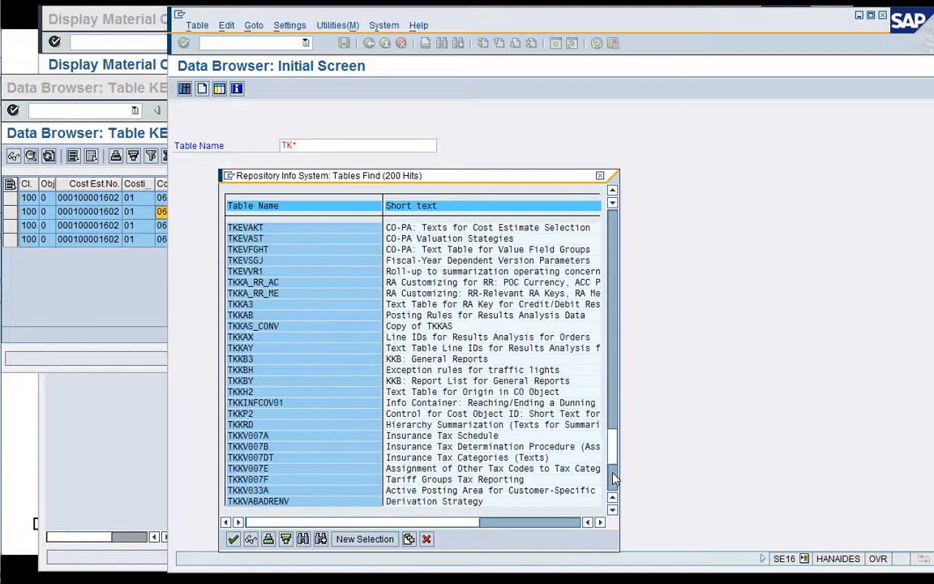
left_click(614, 480)
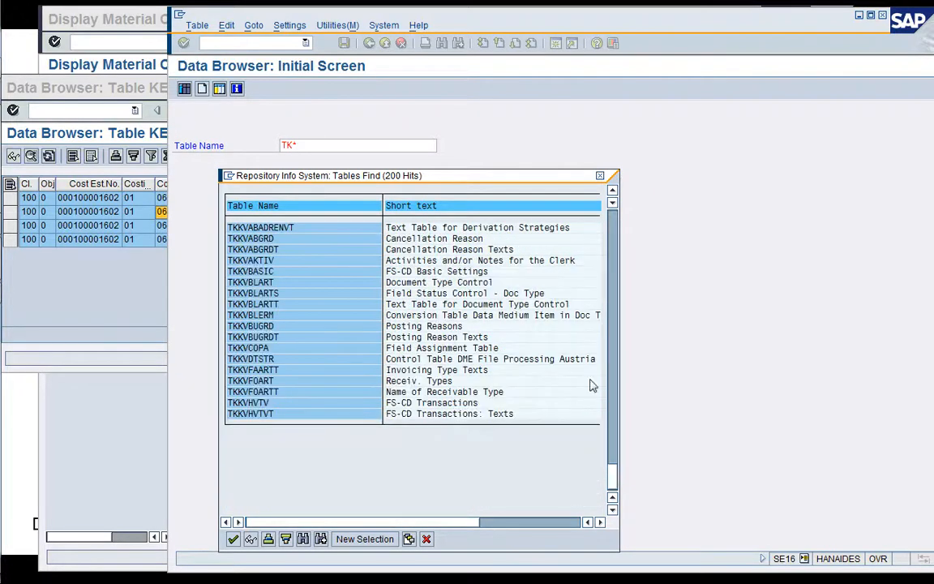
left_click(427, 540)
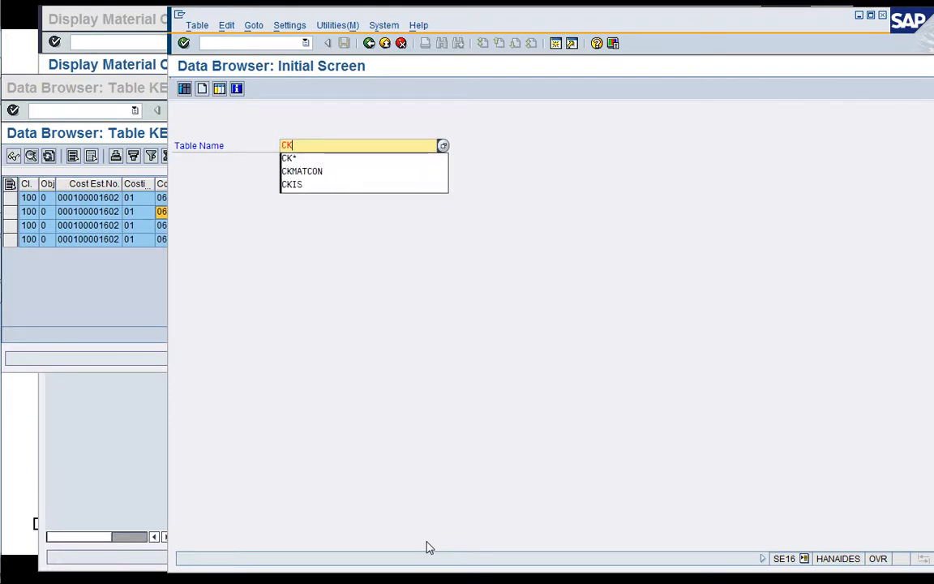
Clear the table name and look through the previously entered names for the cost component table, dismissing the PC Information notification.
key("BackSpace")
key("BackSpace")
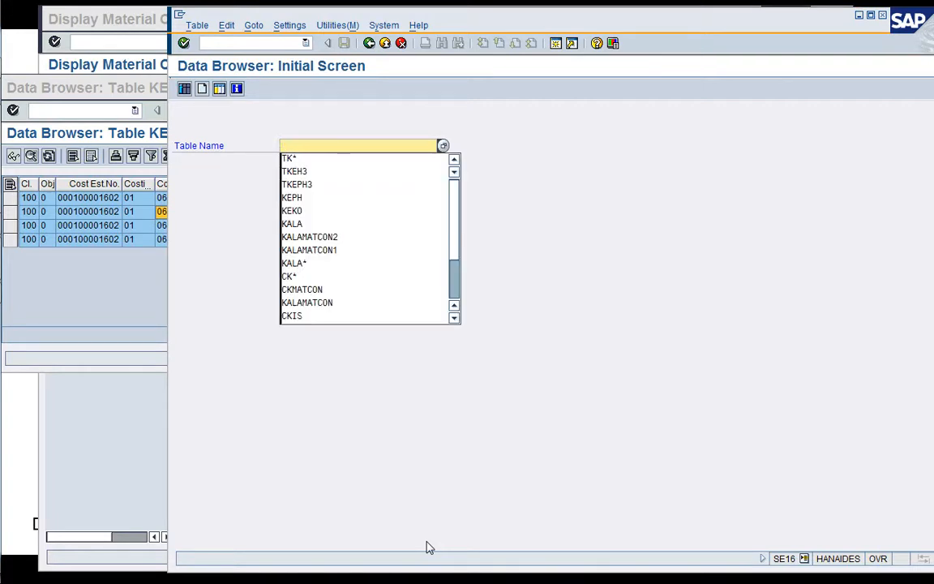
key("Down")
key("Down")
key("Down")
key("Down")
key("Down")
key("Down")
key("Down")
key("Down")
key("Down")
key("Down")
key("Down")
key("Down")
key("Down")
key("Down")
key("Down")
key("Down")
key("Down")
key("Down")
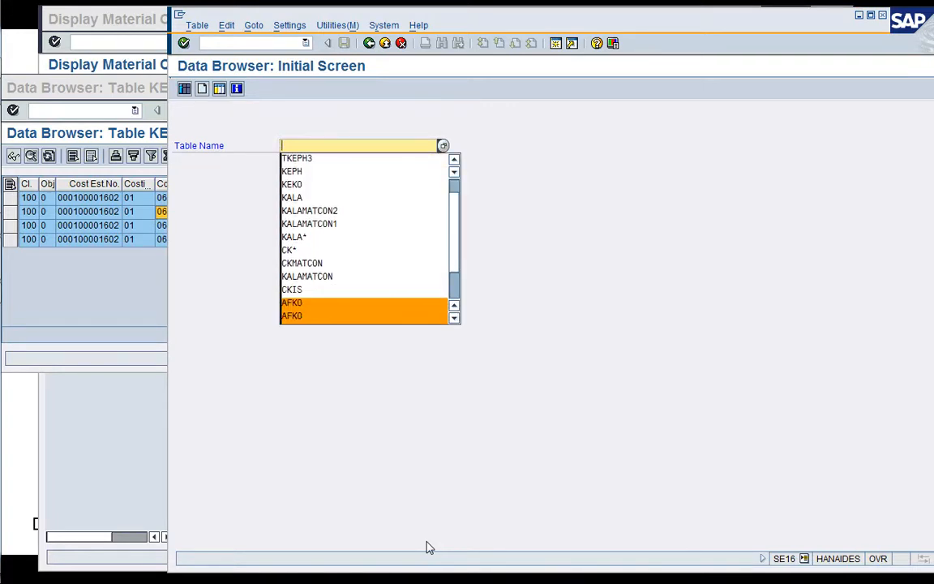
key("Down")
key("Down")
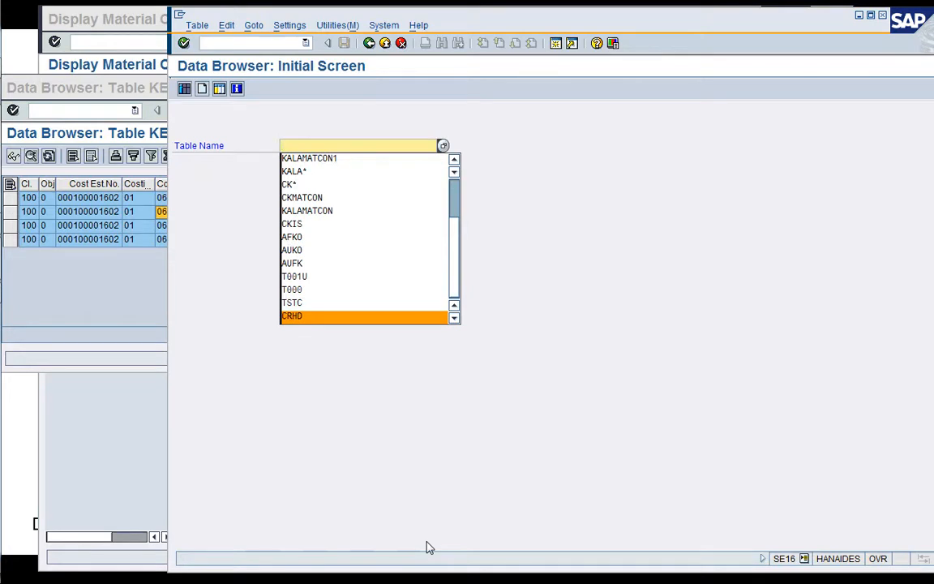
key("Down")
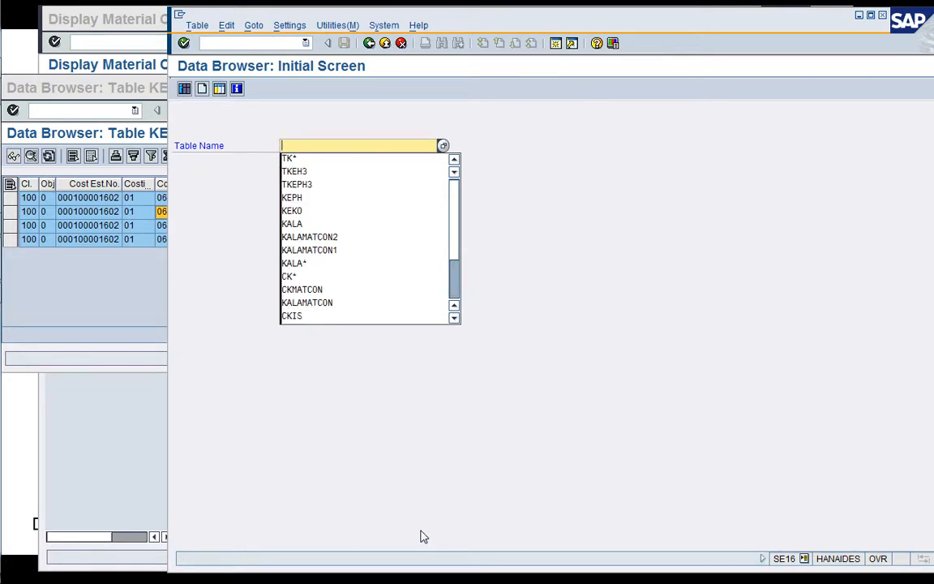
type("C")
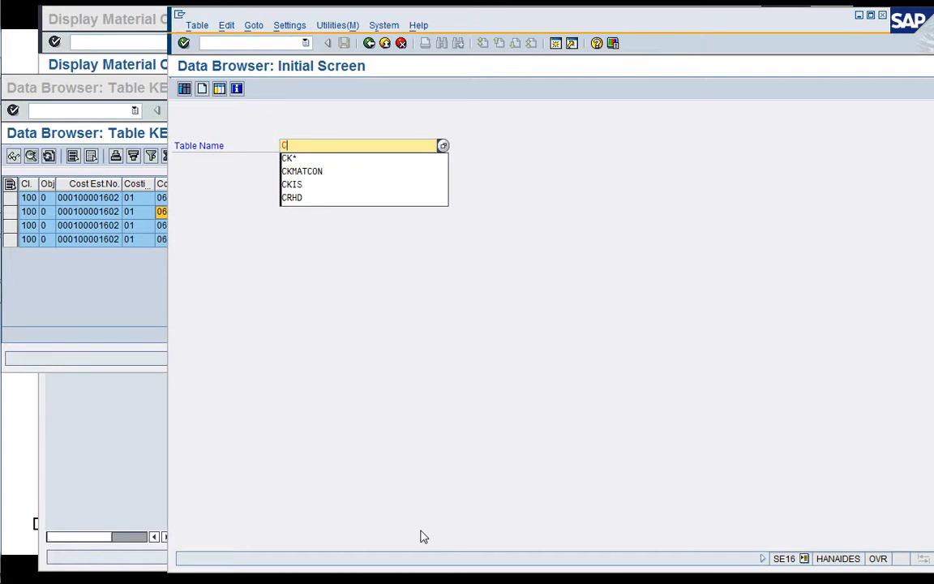
key("BackSpace")
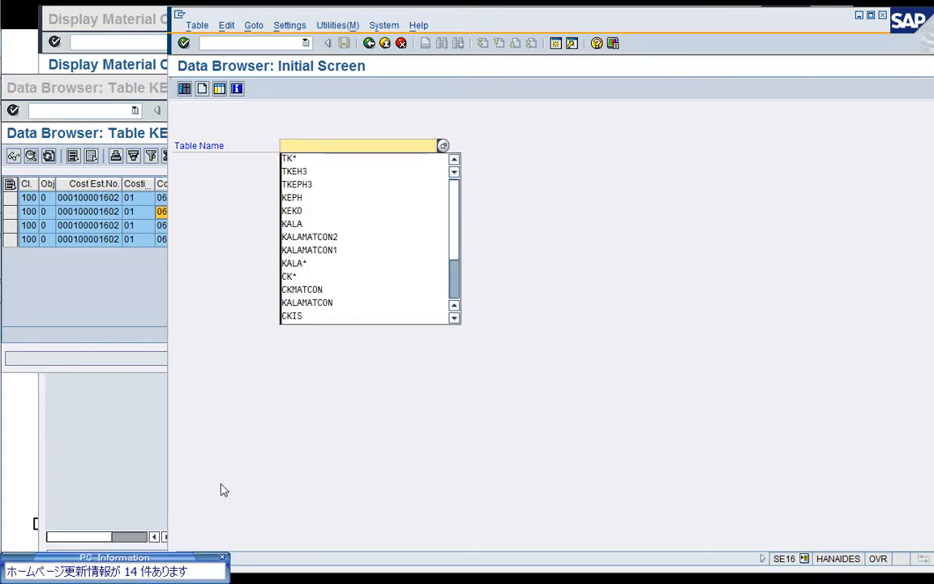
left_click(222, 557)
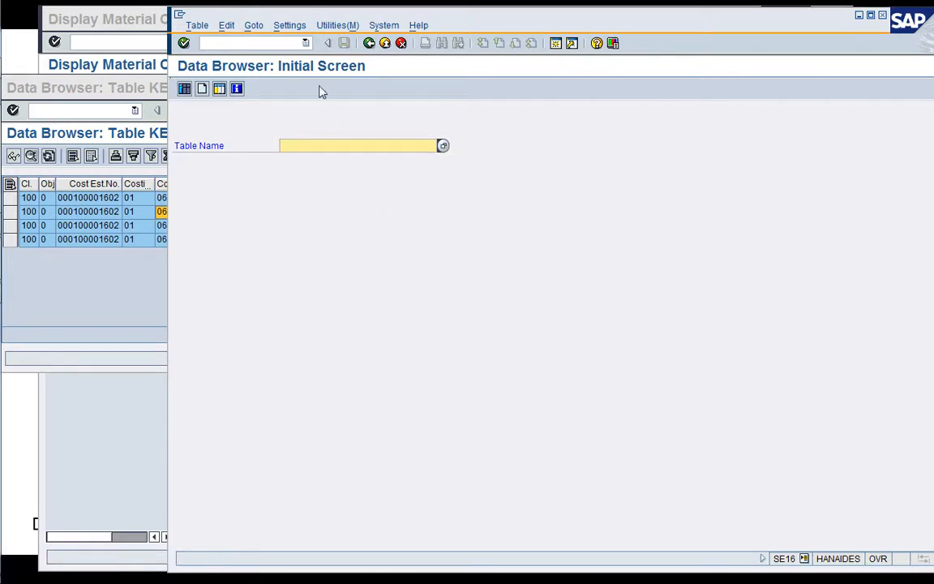
Open transaction OKTZ in the same session and display the cost components with attributes of cost component structure Y1.
left_click(248, 42)
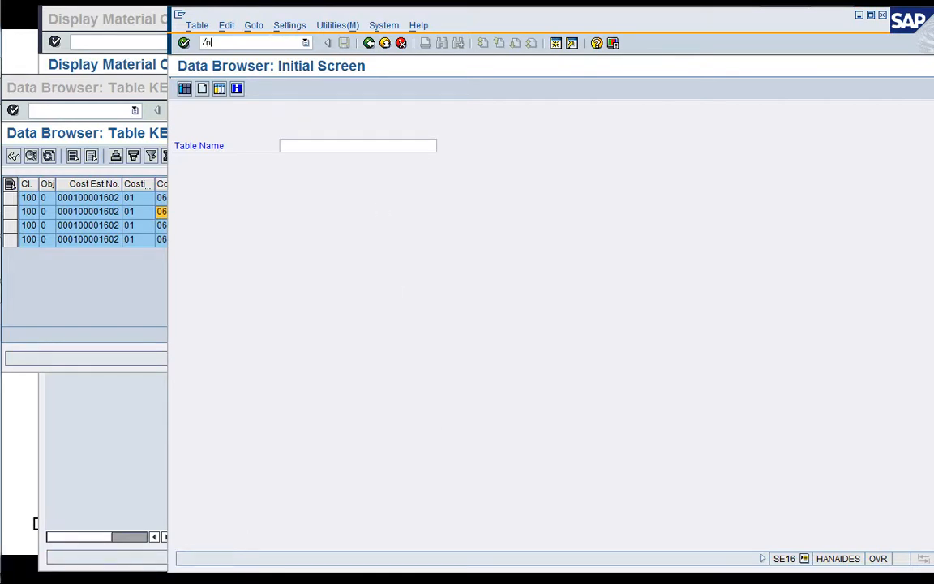
key("Return")
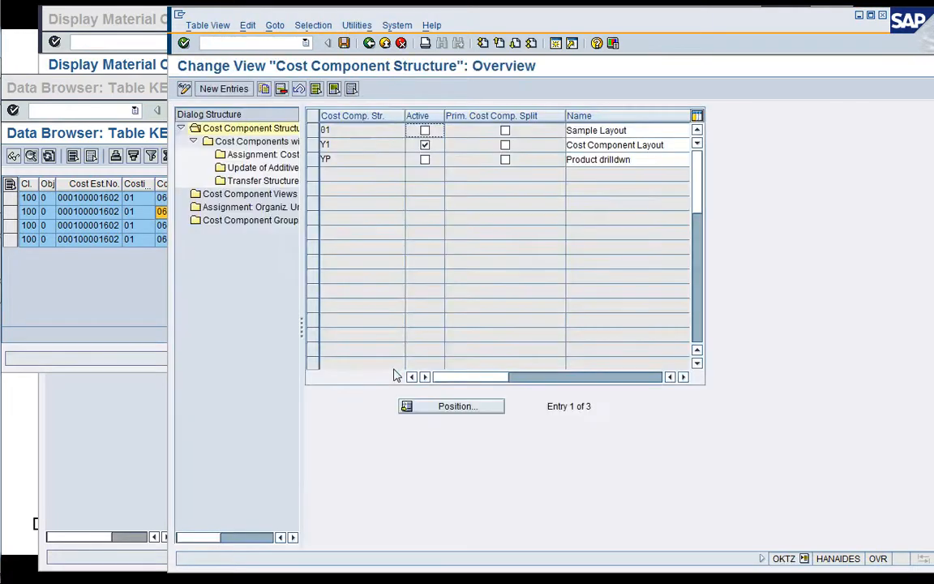
left_click(313, 145)
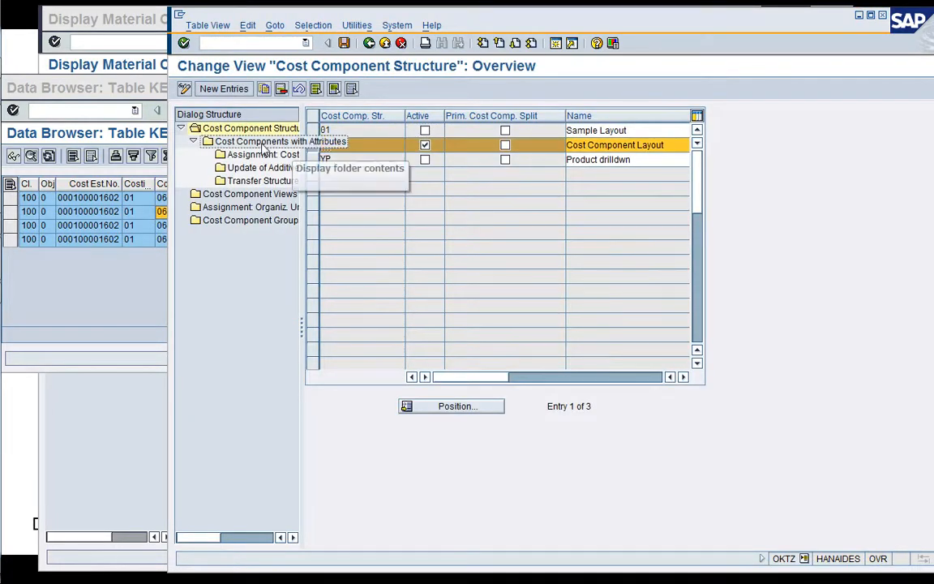
double_click(261, 142)
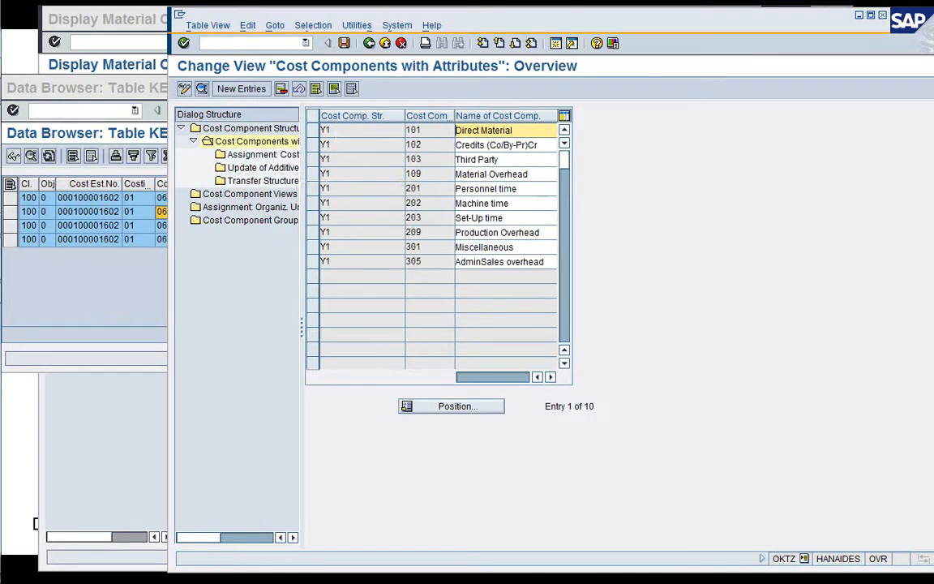
Review the attribute details of cost components 101, 102, 103 and 109 of structure Y1.
left_click(336, 132)
double_click(333, 131)
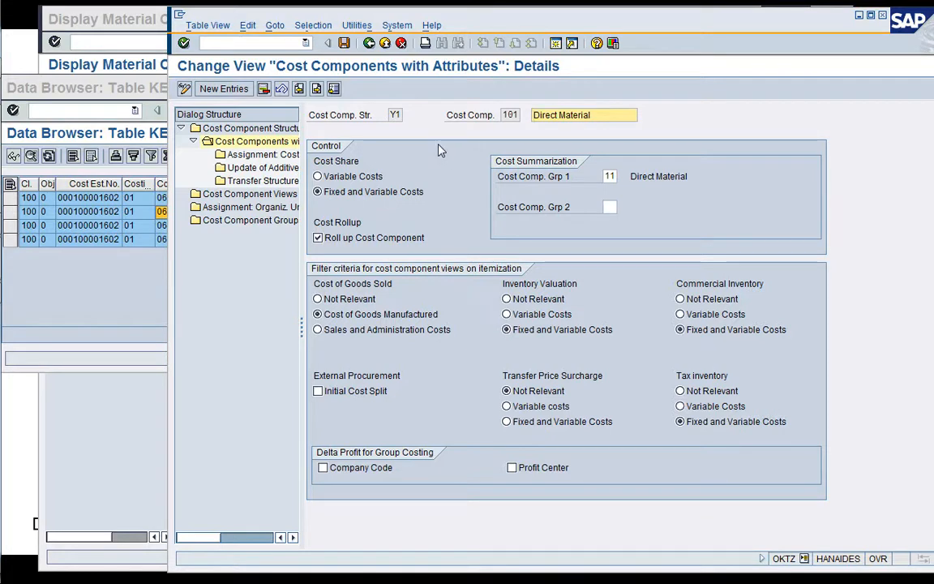
left_click(315, 93)
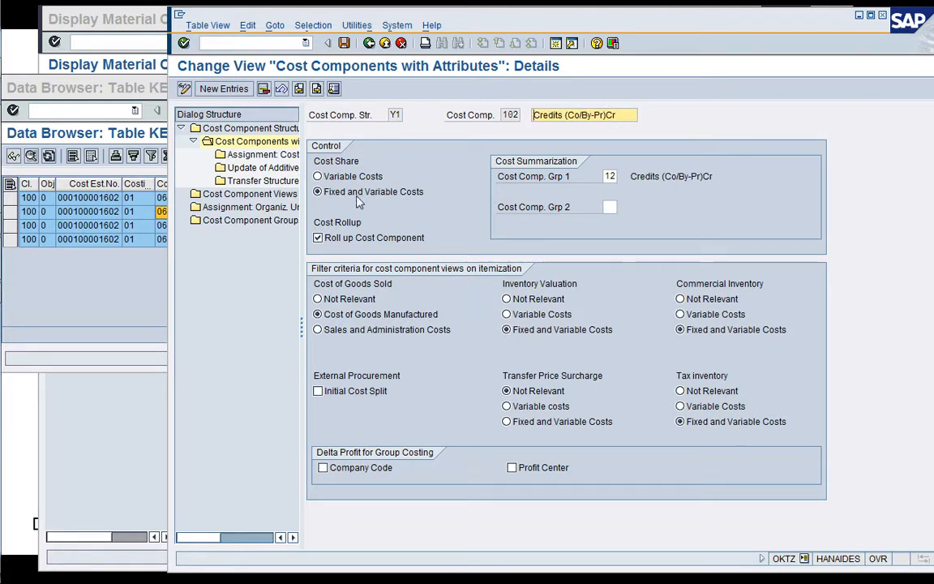
left_click(319, 95)
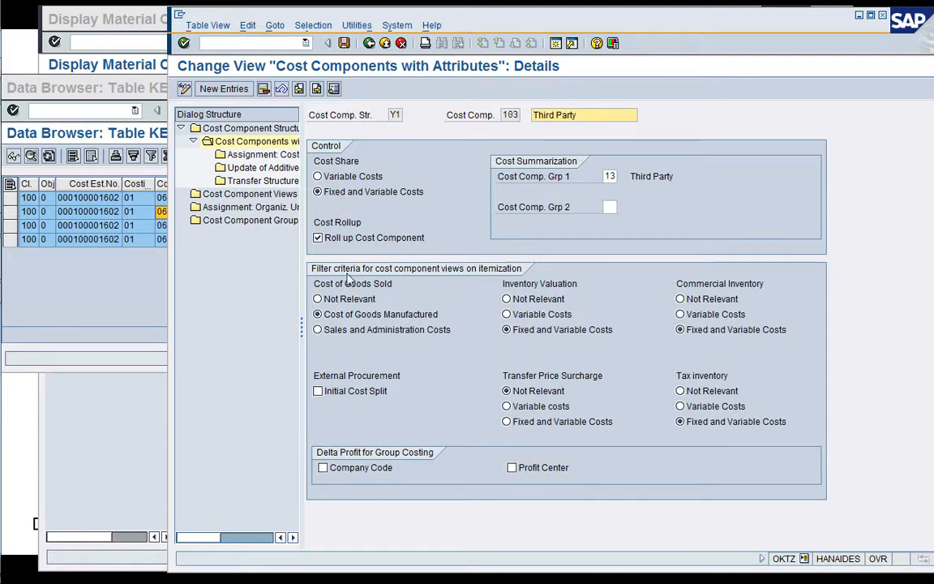
left_click(318, 91)
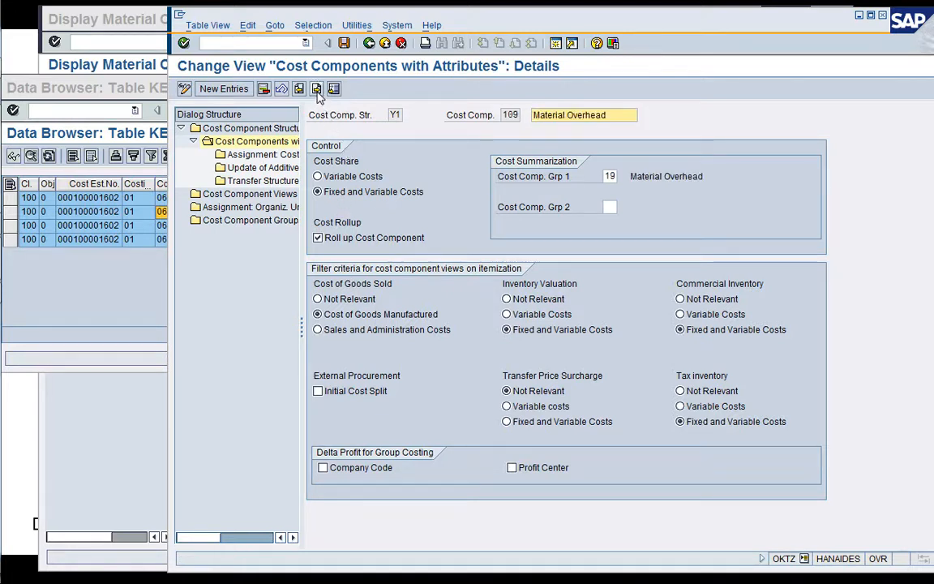
Bring up the print list of the Material Overhead entry to check its view name, and return to the cost component overview.
left_click(210, 29)
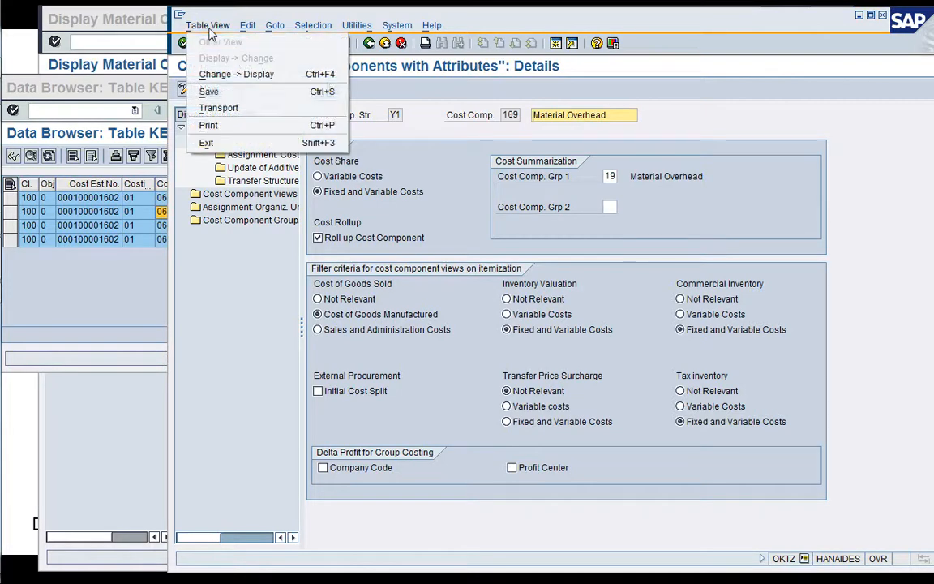
left_click(209, 125)
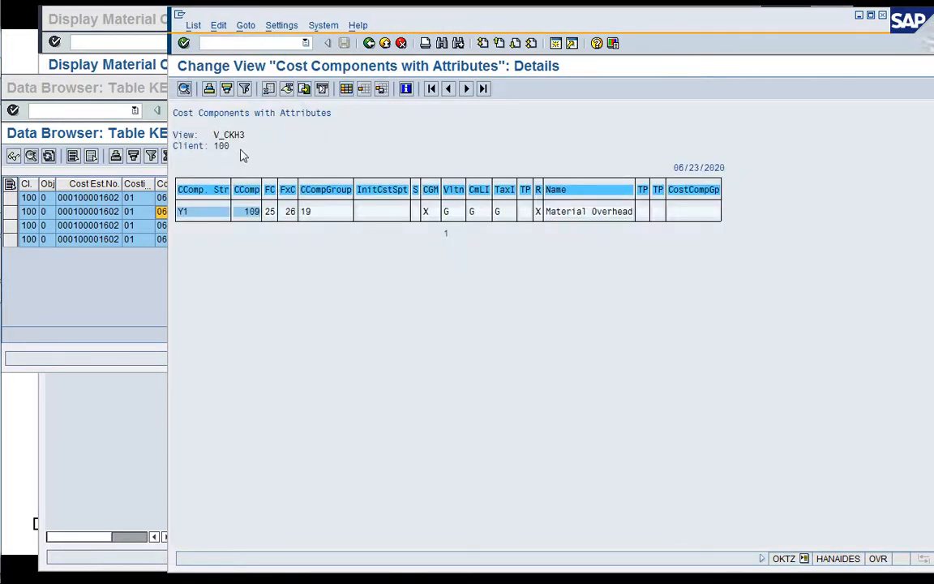
left_click(369, 44)
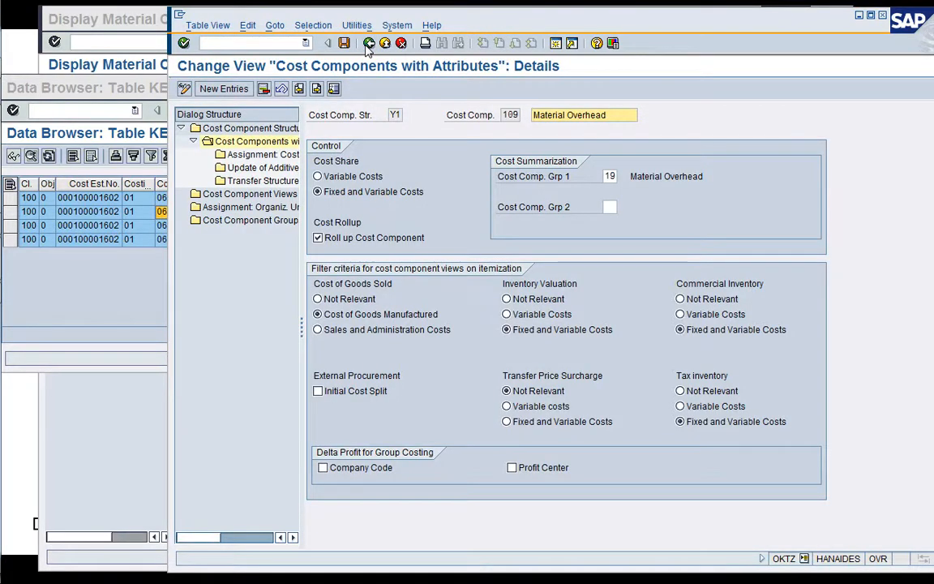
left_click(369, 44)
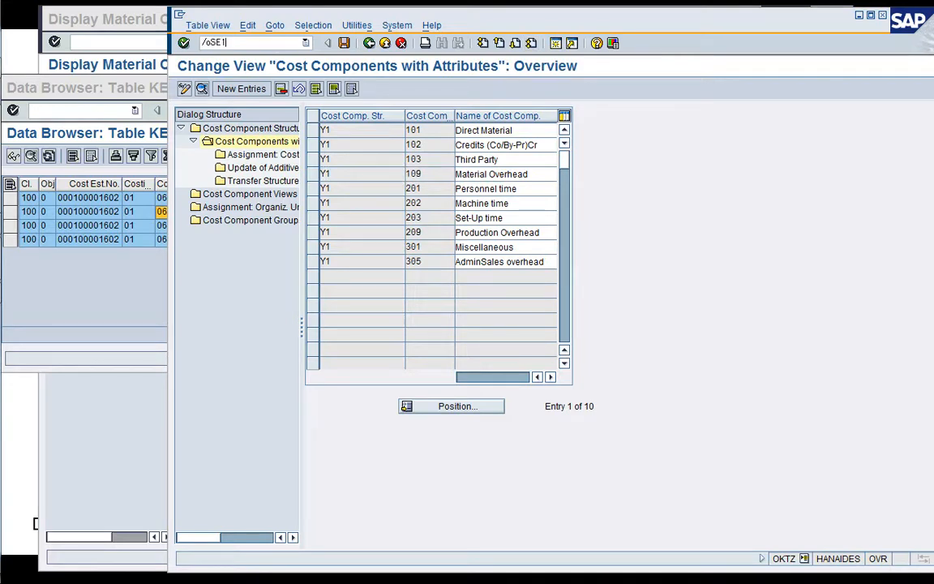
Open transaction SE11 in a new session and display the dictionary view V_CKH3.
type("1")
key("Return")
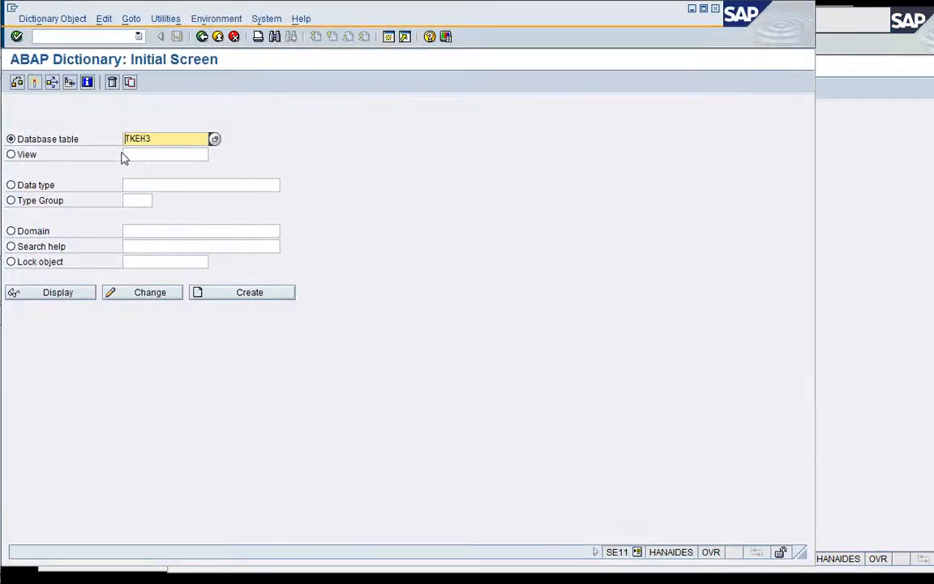
left_click(29, 154)
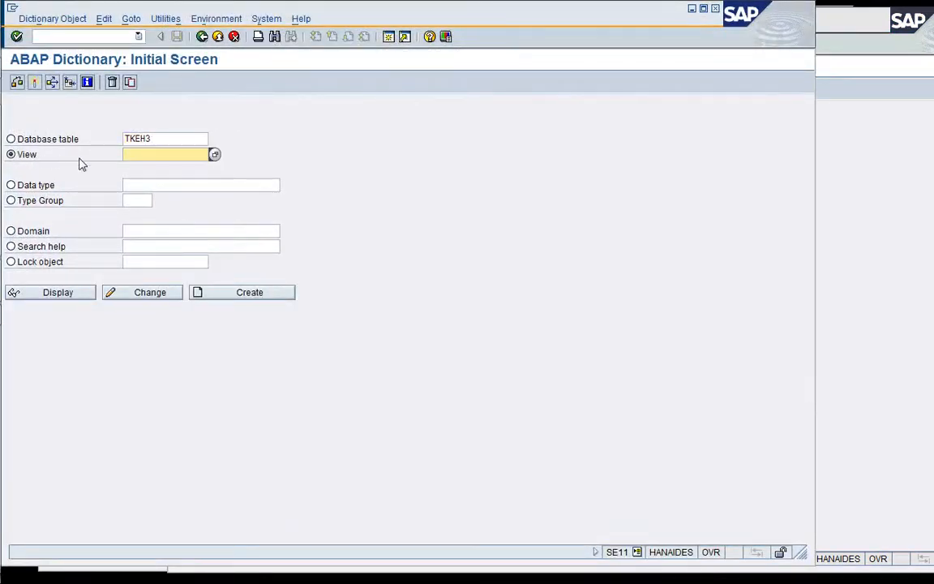
type("V_")
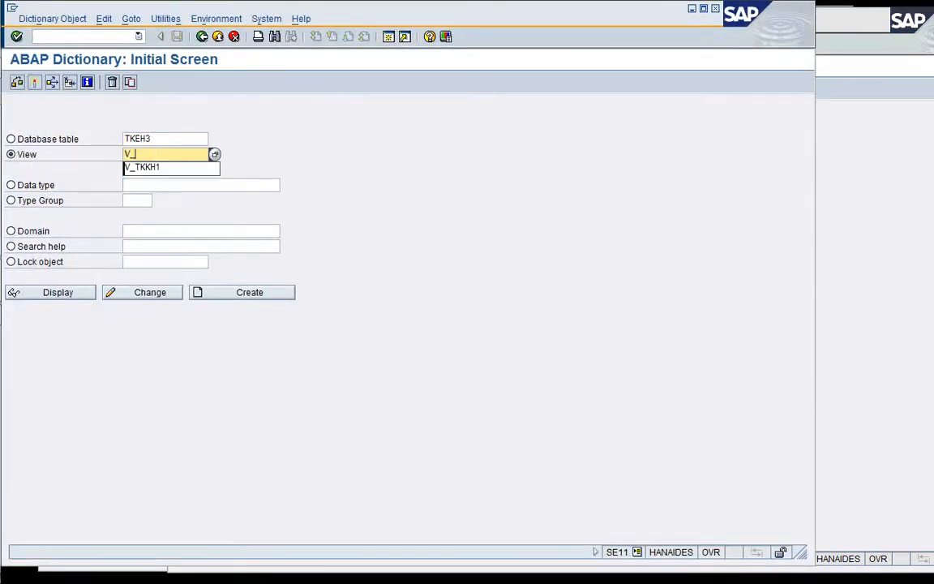
type("CKH3")
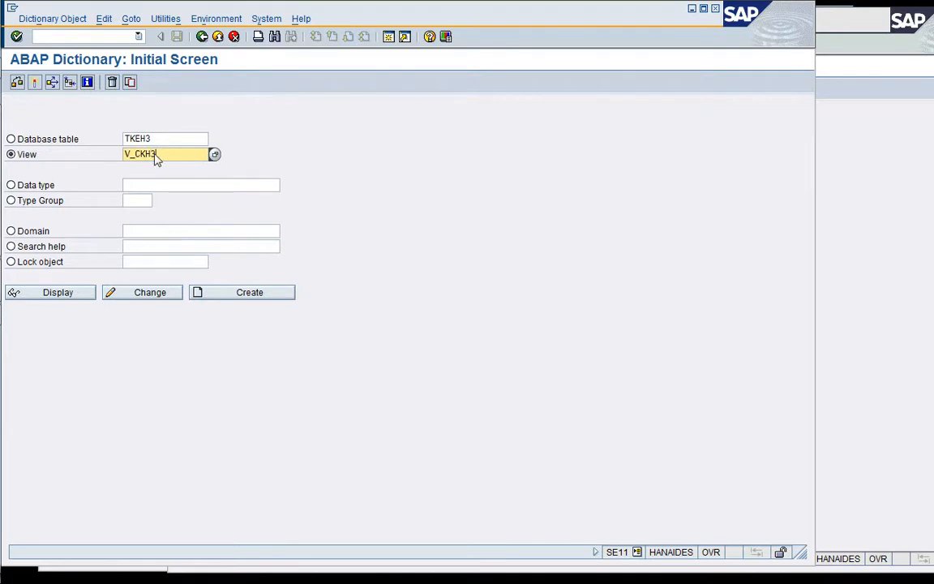
left_click(70, 294)
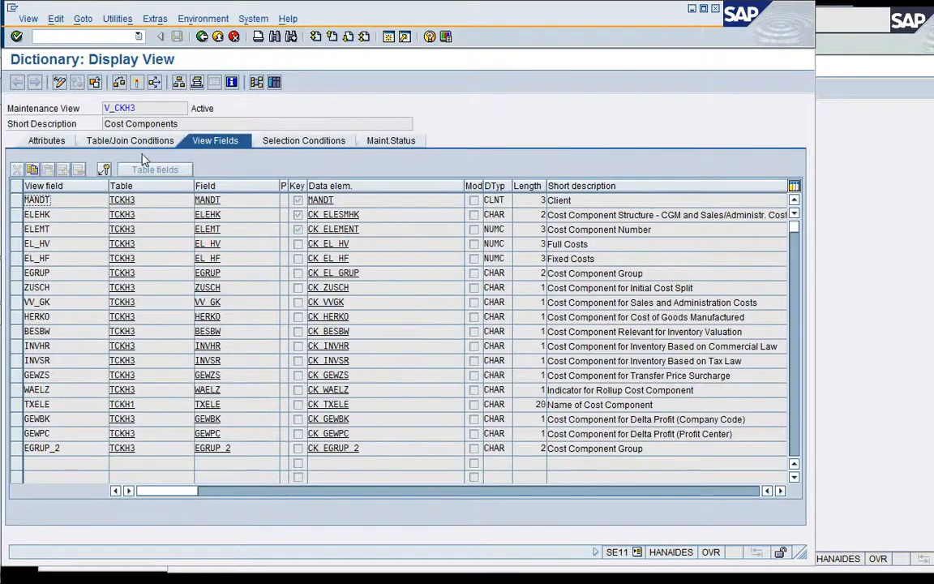
Check the view's join conditions, open the contents of table TCKH3 and list the entries for cost component structure Y1.
left_click(131, 139)
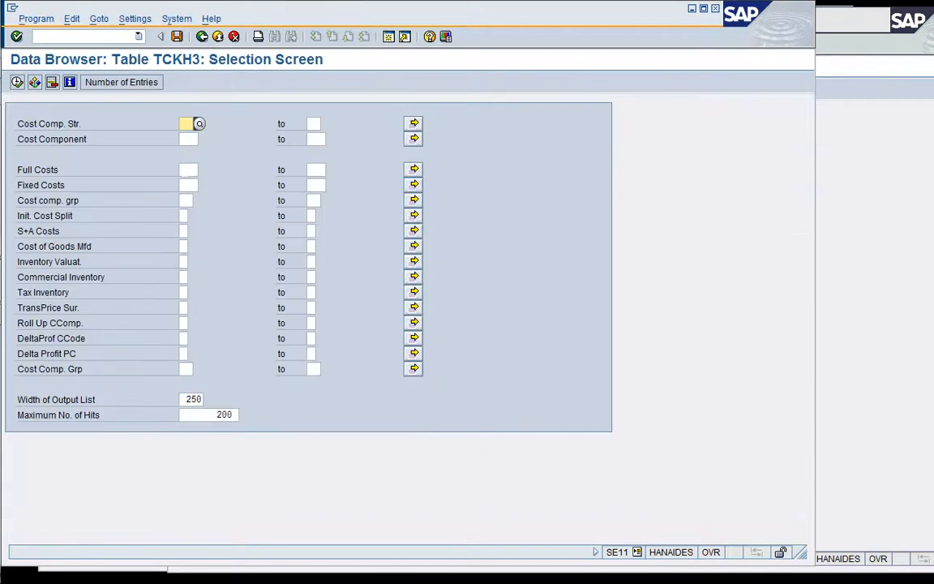
type("Y1")
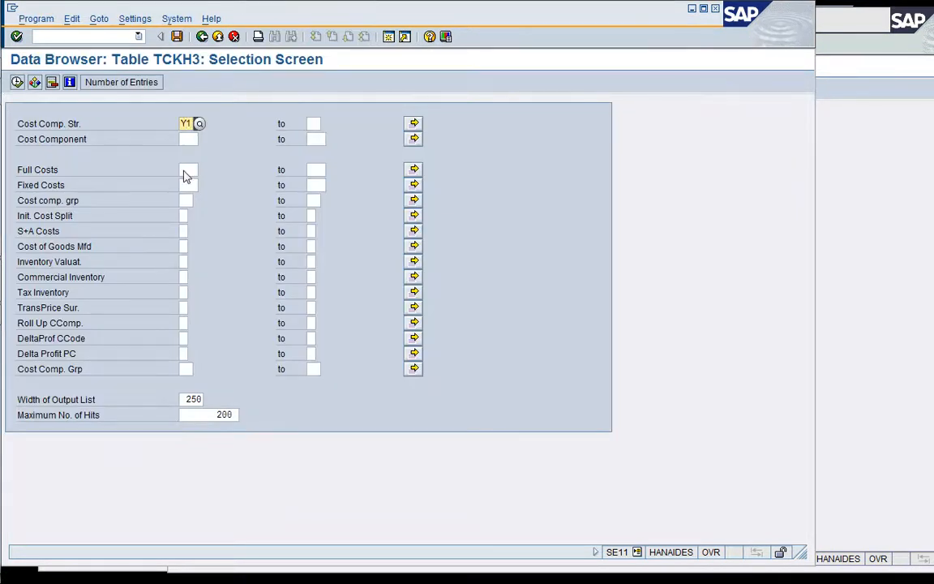
left_click(16, 82)
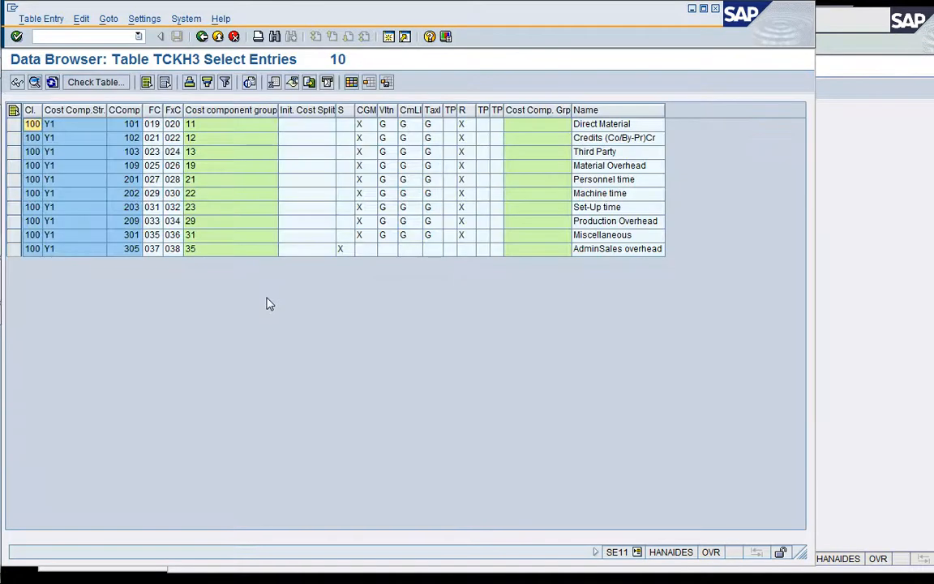
Examine the variable and fixed cost field numbers assigned to structure Y1's components 101 through 305 in table TCKH3.
left_click(151, 138)
key("Down")
key("Down")
key("Down")
key("Down")
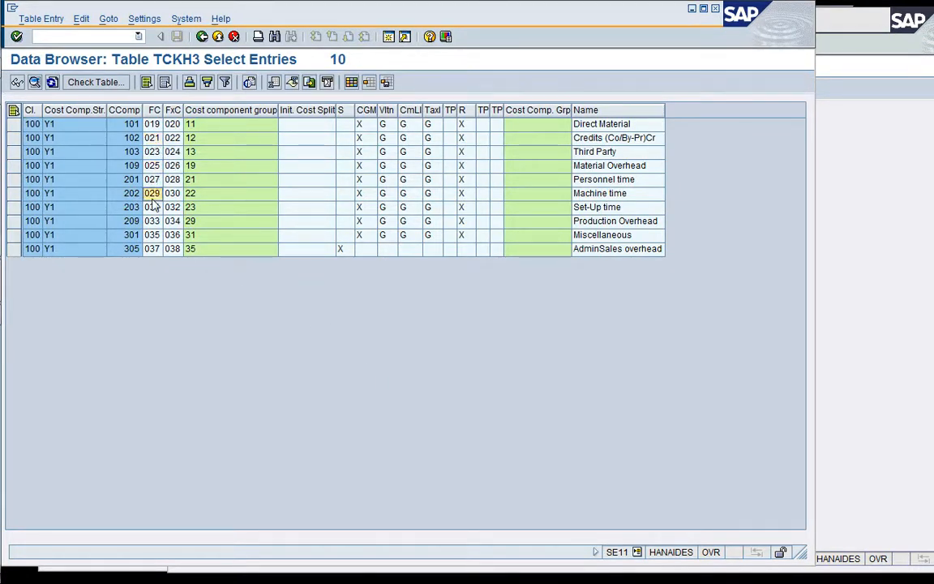
left_click(153, 166)
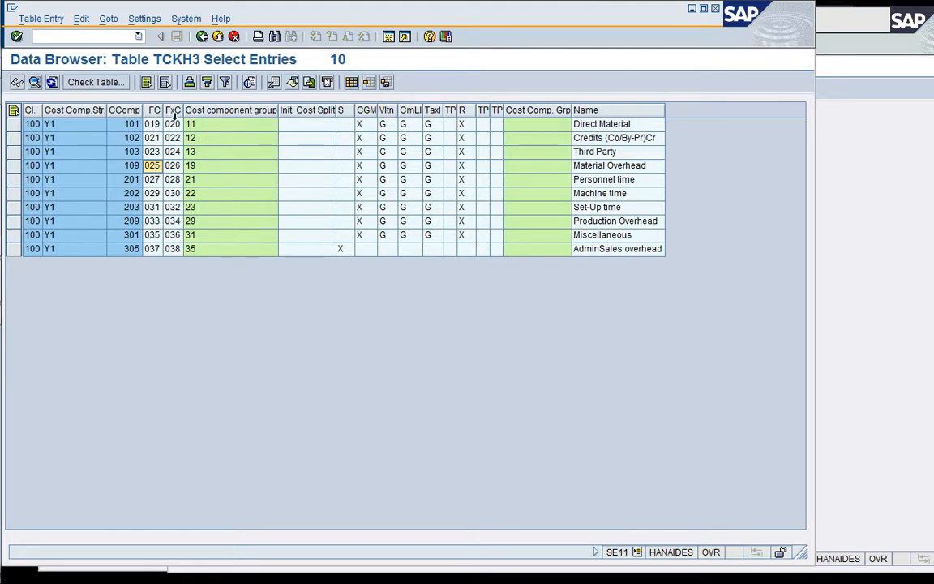
left_click(172, 165)
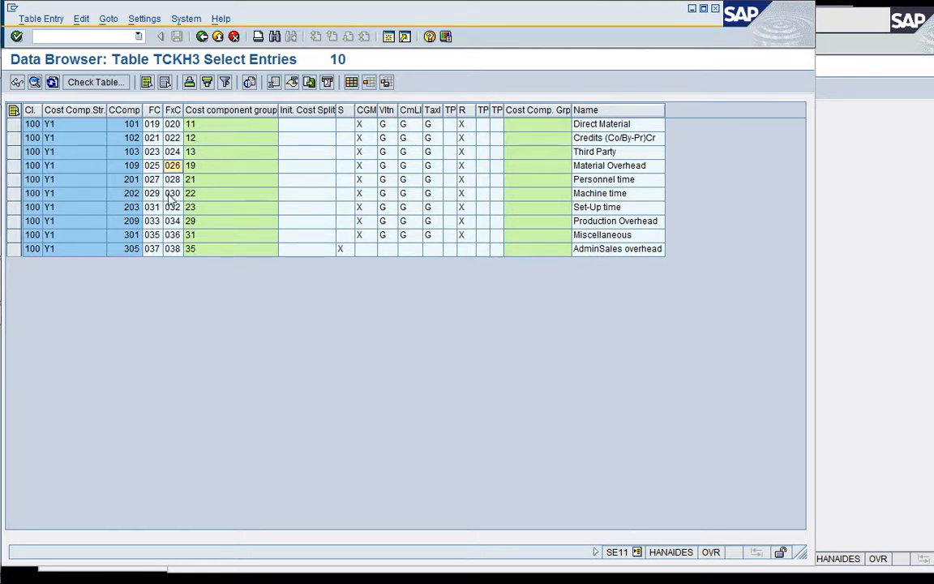
left_click(152, 124)
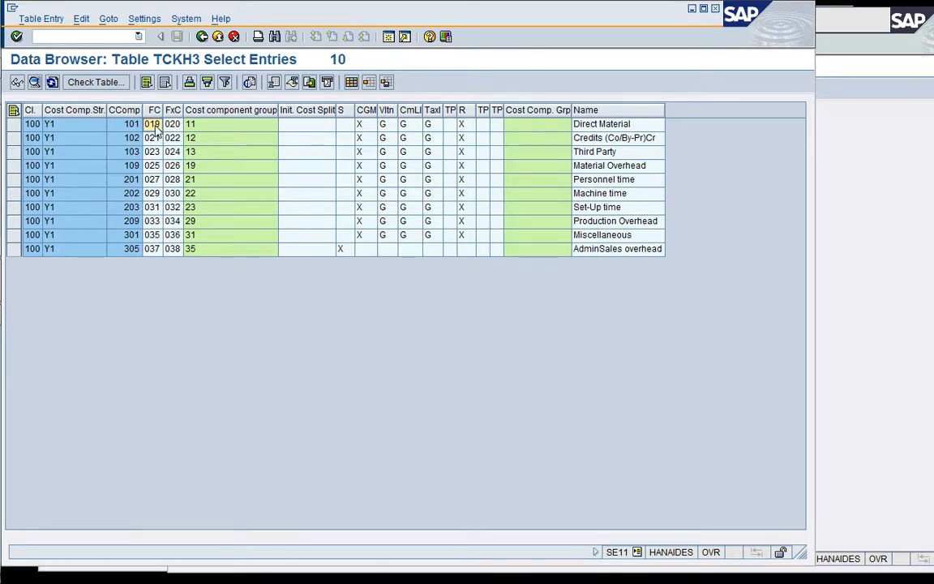
left_click(153, 249)
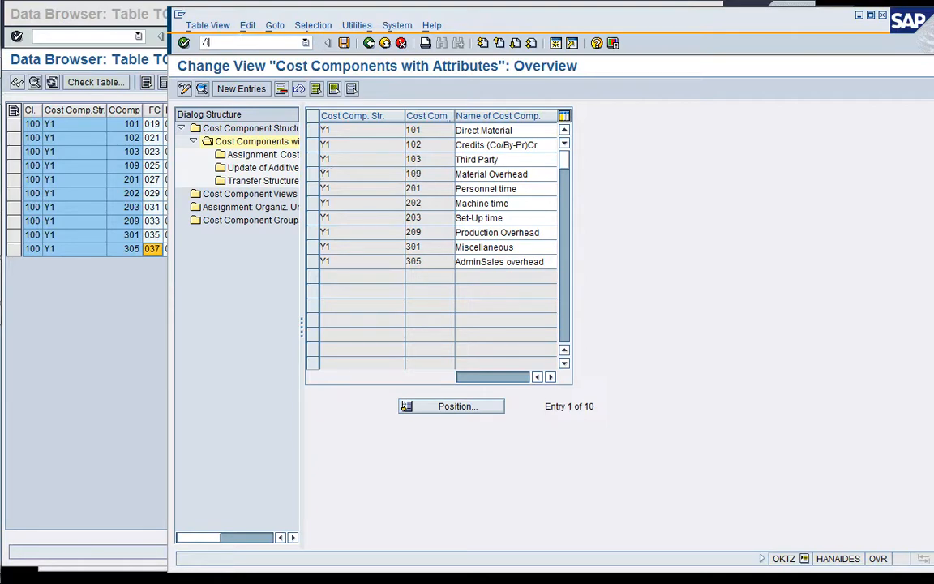
Close the OKTZ session and check the cost field values of the KEPH entries.
key("Return")
left_click(844, 146)
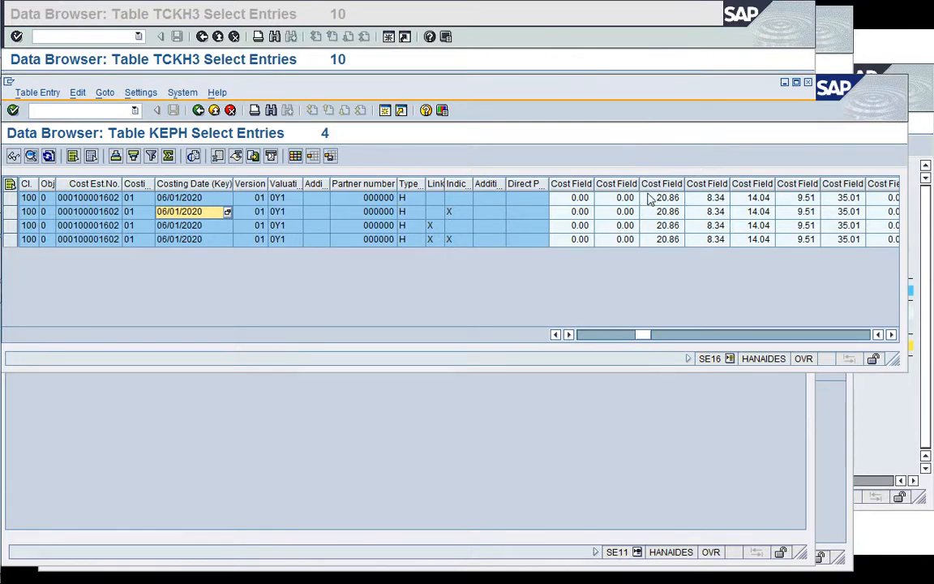
left_click(892, 334)
left_click(892, 334)
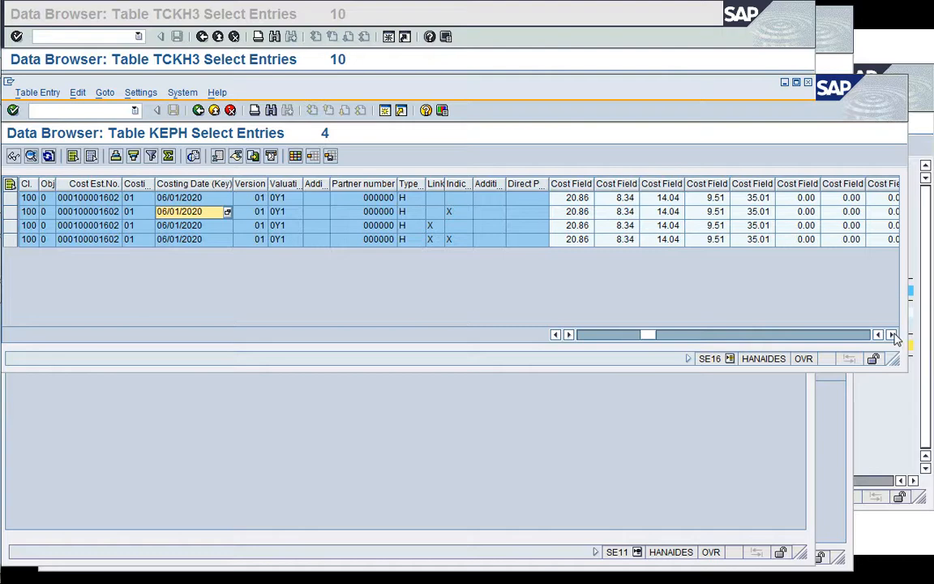
Return to the TCKH3 entries to compare the cost field numbers, and close that SE11 session.
left_click(502, 61)
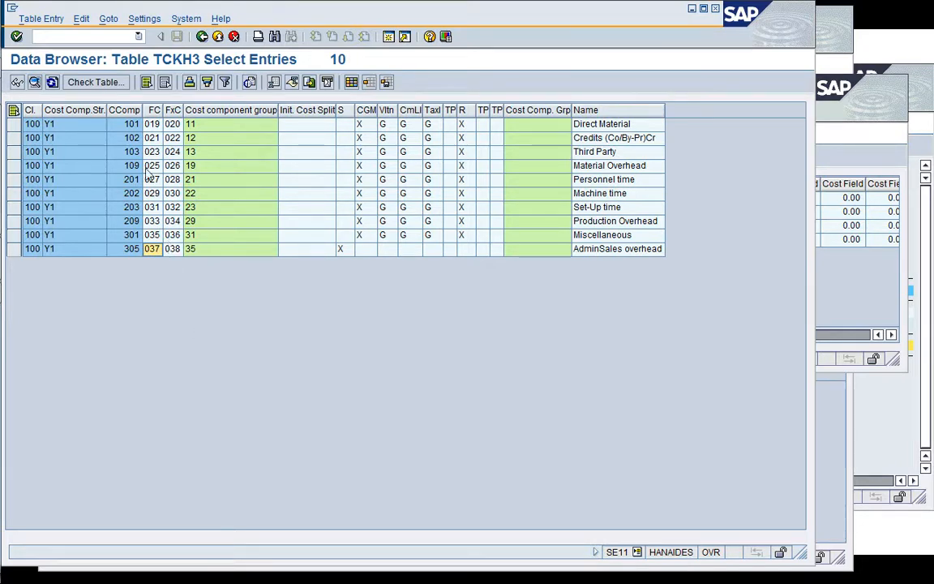
left_click(35, 35)
type("/i")
key("Return")
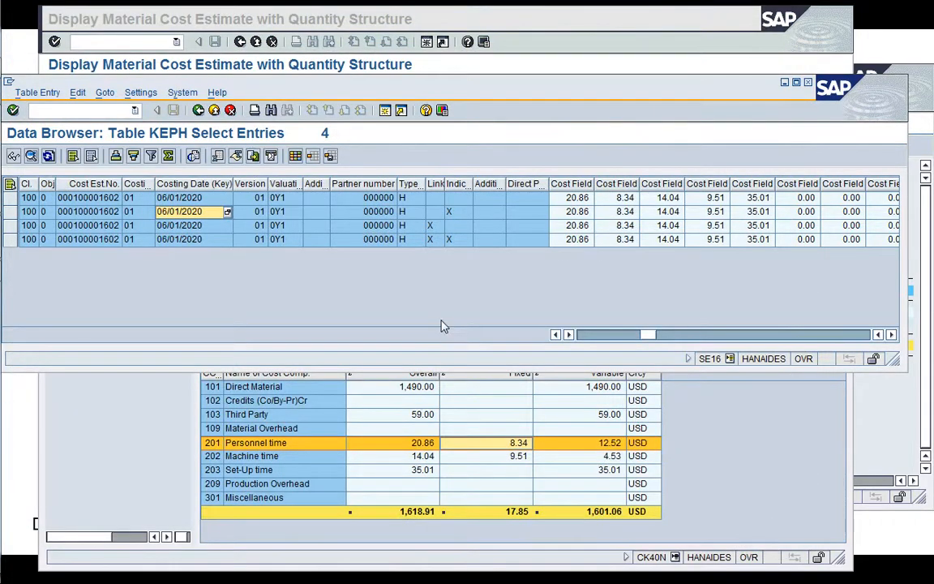
Copy the cost estimate number from a KEPH entry and open table CKIS through SE16 in a new session.
left_click(104, 212)
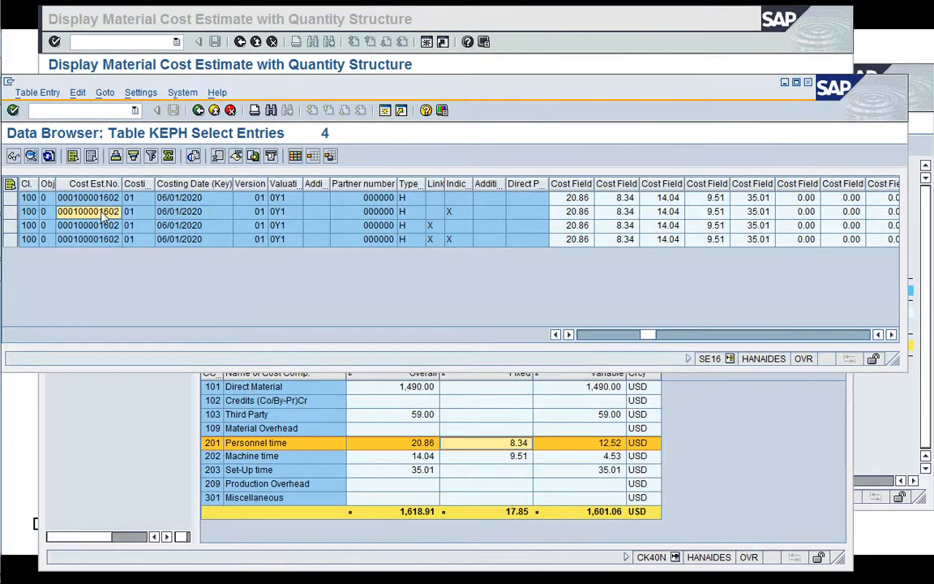
left_click(103, 215)
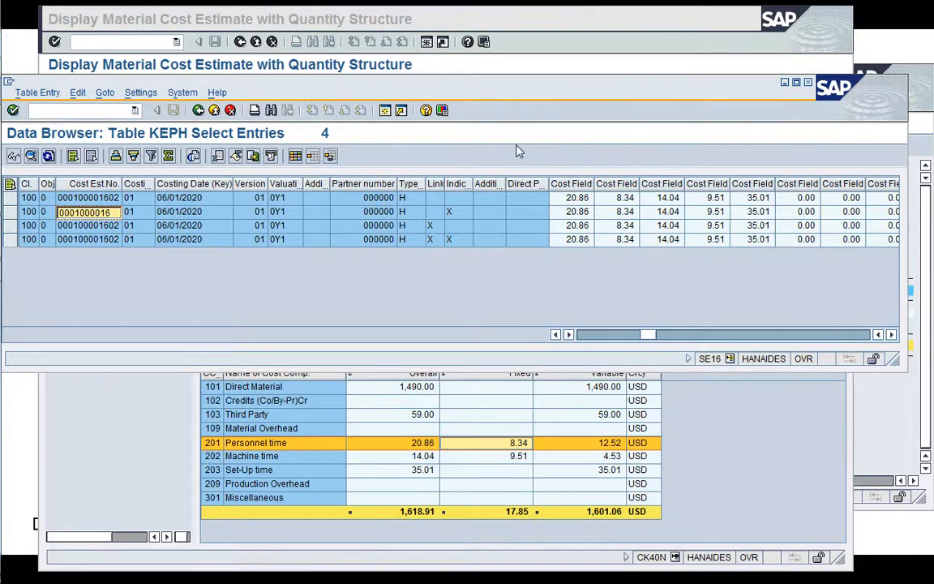
left_click(386, 111)
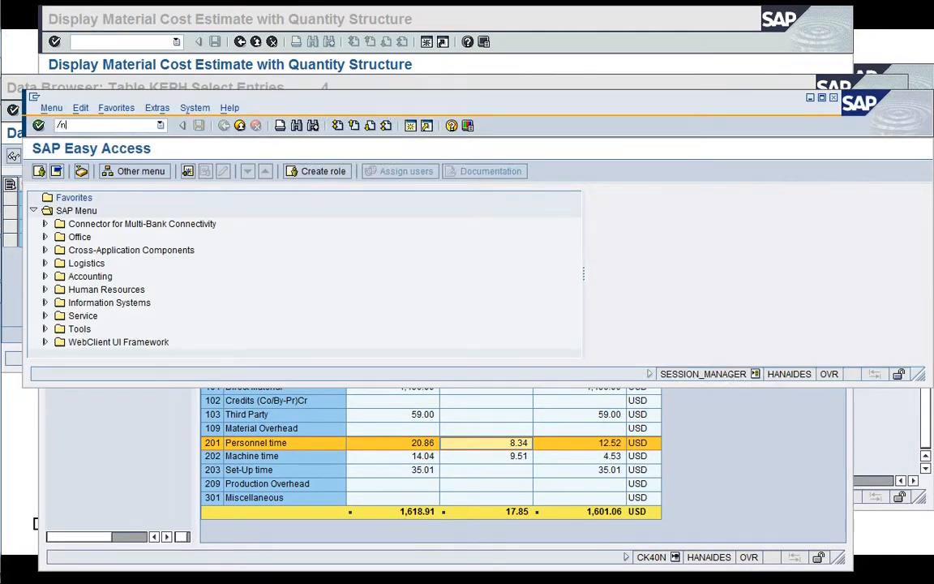
key("Return")
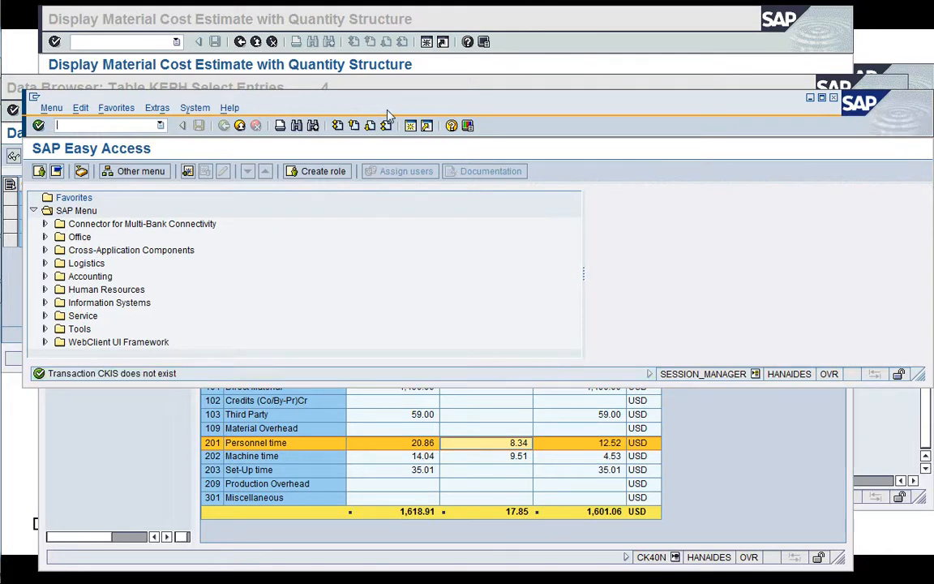
key("Return")
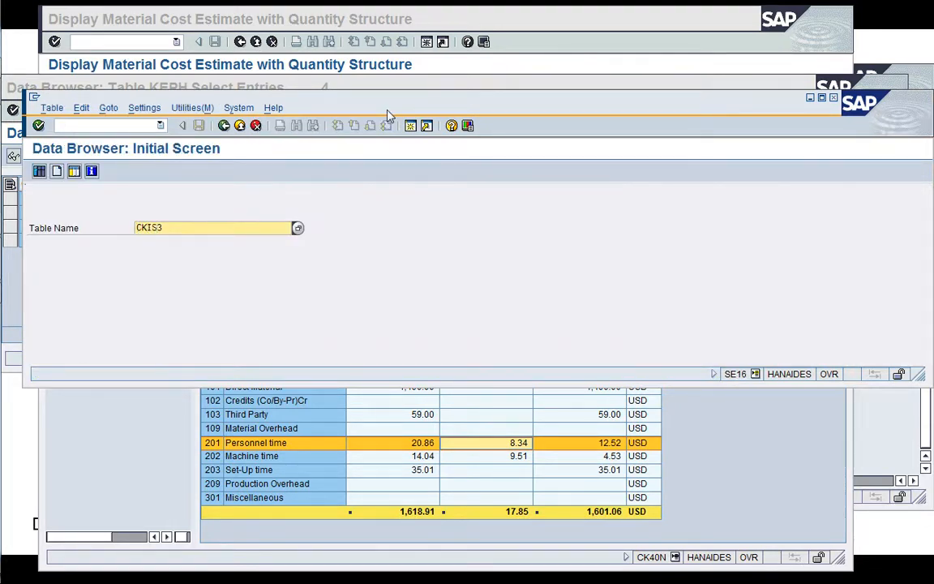
key("BackSpace")
key("Return")
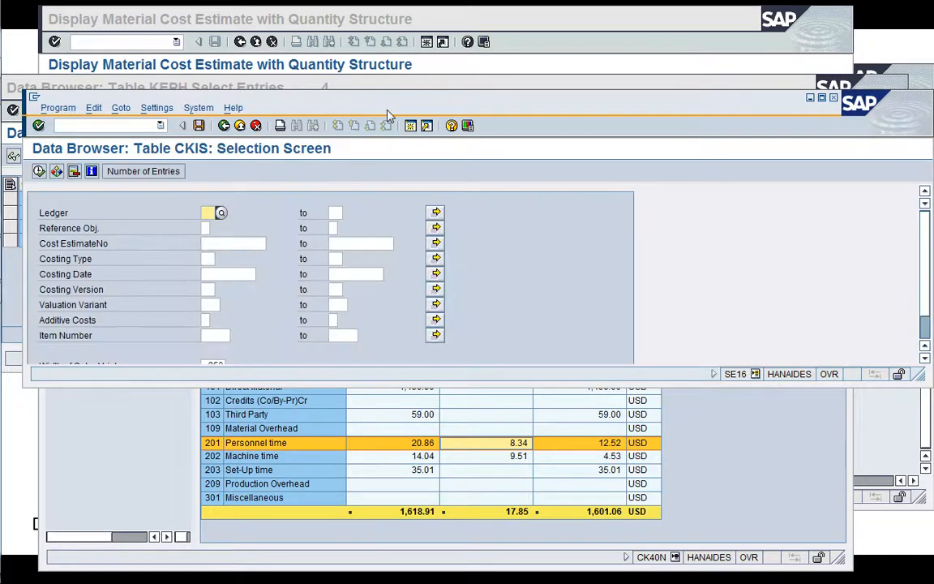
List the CKIS entries for cost estimate number 100001602 and costing date 06/01/2020.
key("Down")
key("Down")
key("ctrl+v")
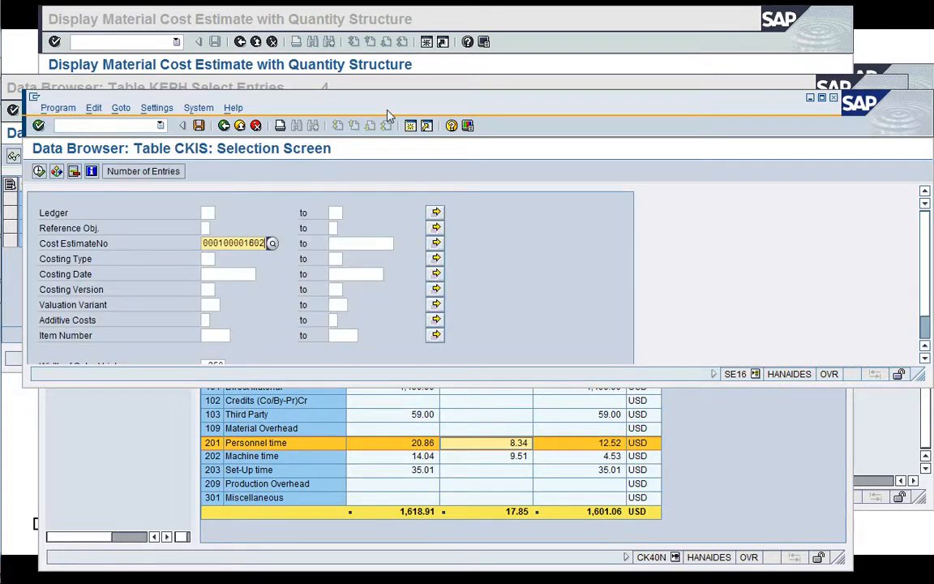
key("Return")
key("Down")
key("Down")
key("BackSpace")
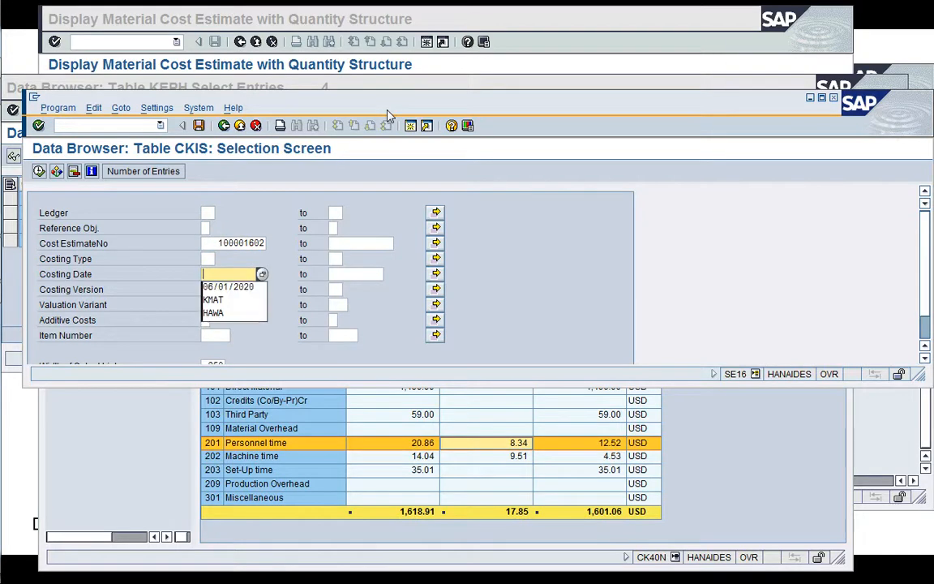
key("Down")
key("Return")
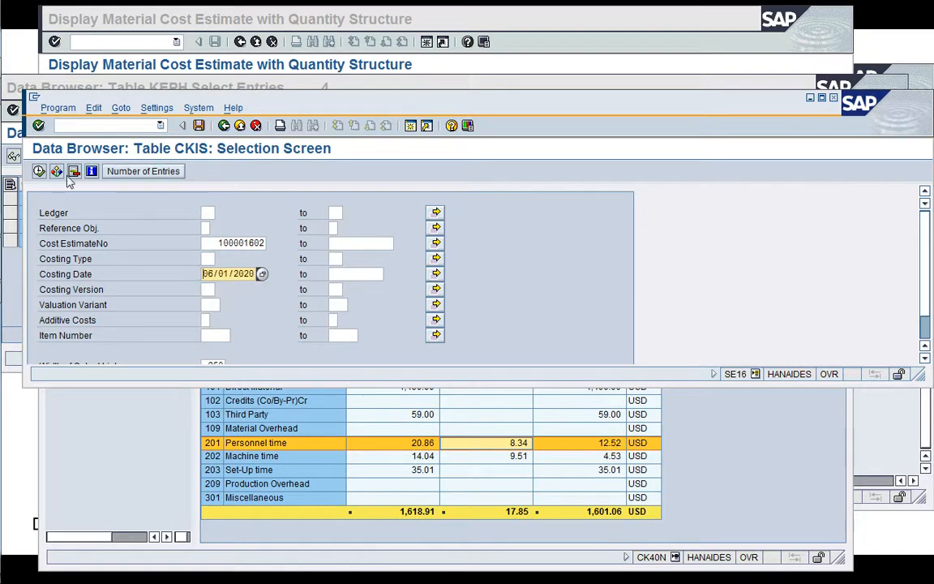
left_click(39, 171)
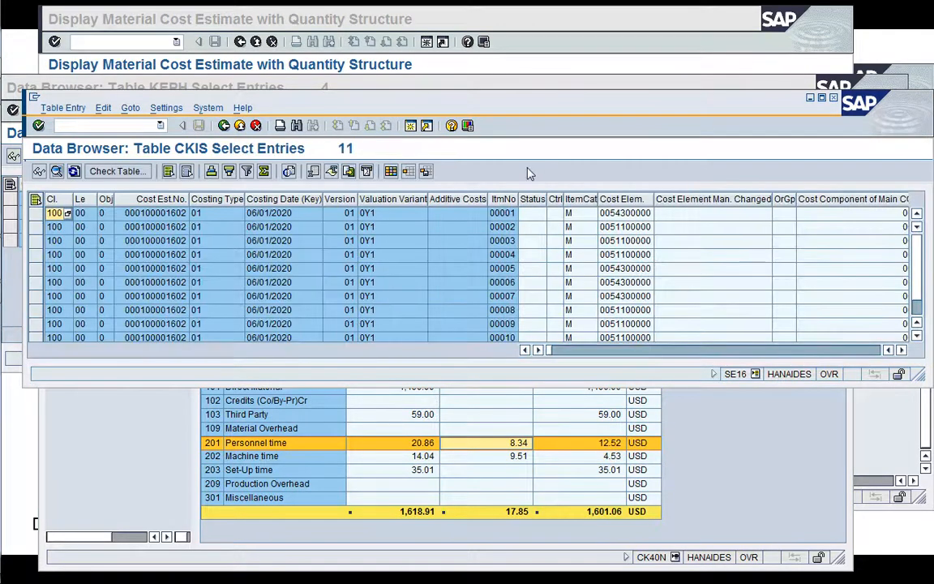
Enlarge the CKIS results window and examine the items' cost element, plant, material, price and fixed price columns.
left_click_drag(573, 106, 558, 62)
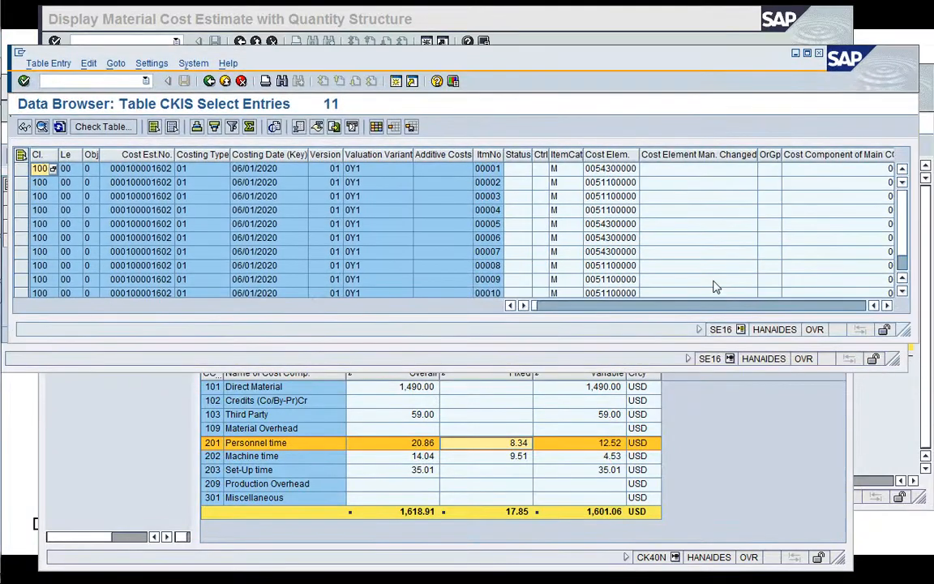
left_click_drag(904, 330, 915, 488)
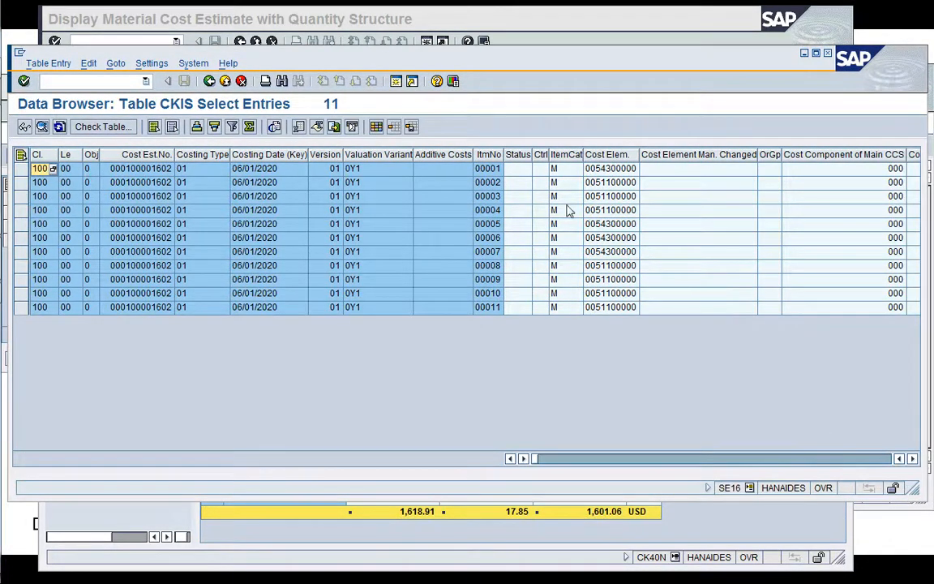
left_click(913, 459)
left_click(913, 459)
left_click(913, 459)
left_click(913, 459)
left_click(913, 459)
left_click(913, 459)
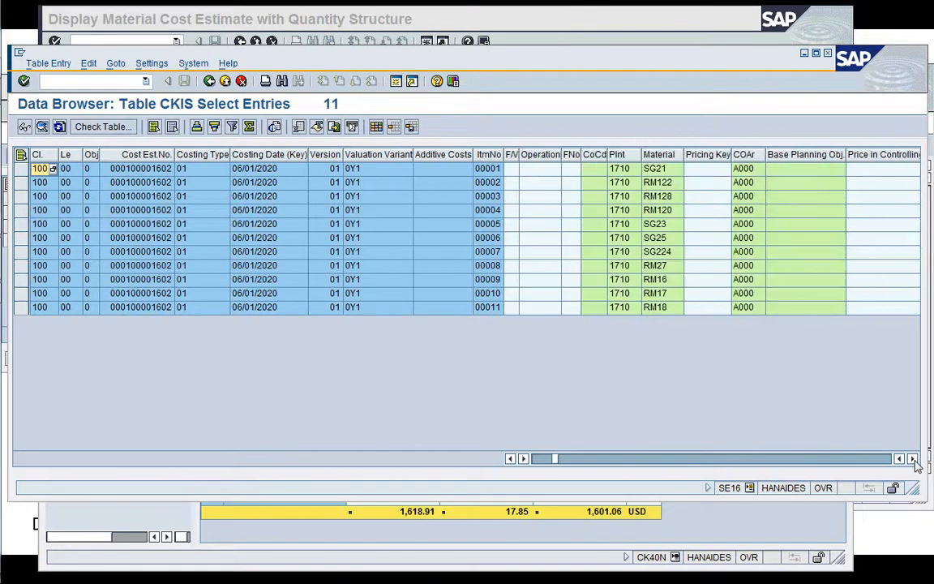
left_click(913, 459)
left_click(914, 459)
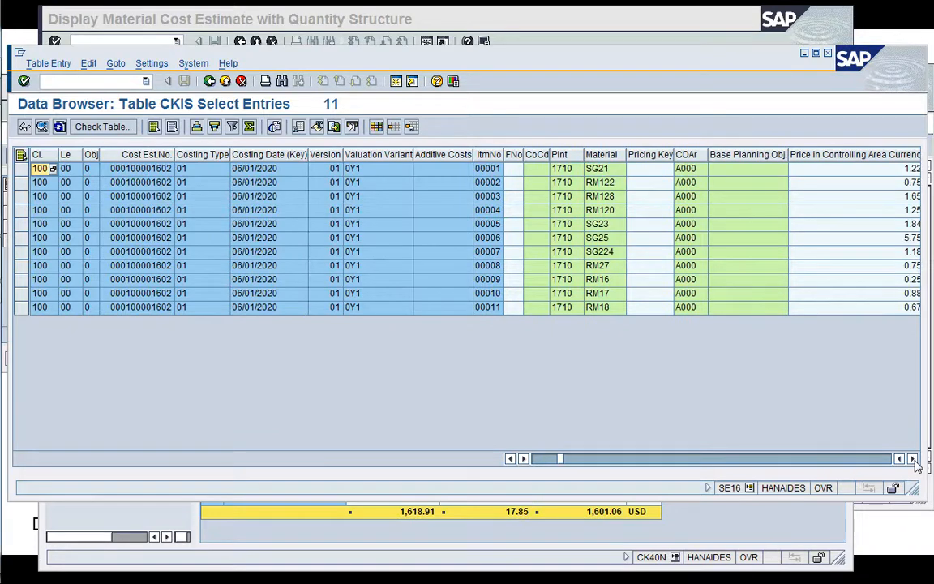
left_click(913, 459)
left_click(914, 459)
left_click(913, 459)
left_click(914, 459)
left_click(913, 459)
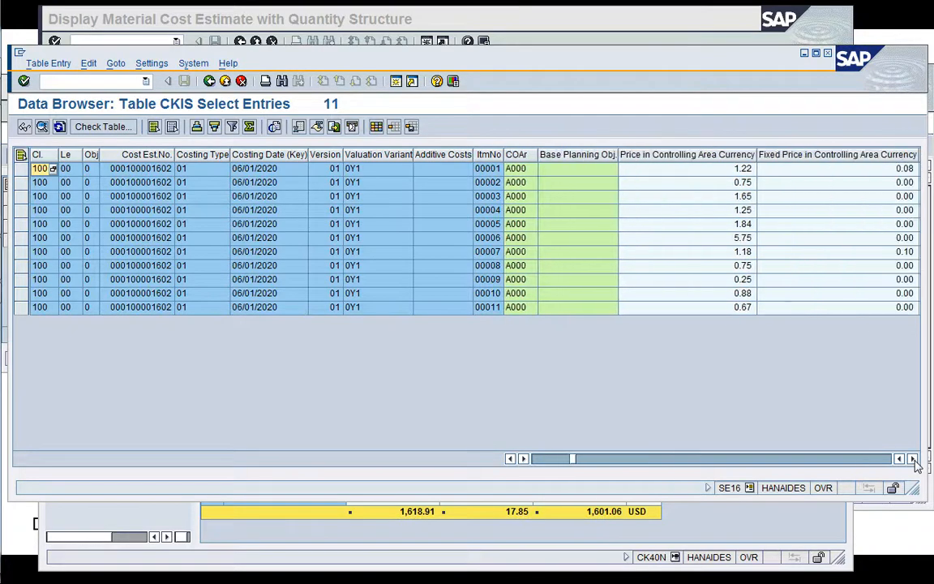
left_click(914, 459)
left_click(914, 459)
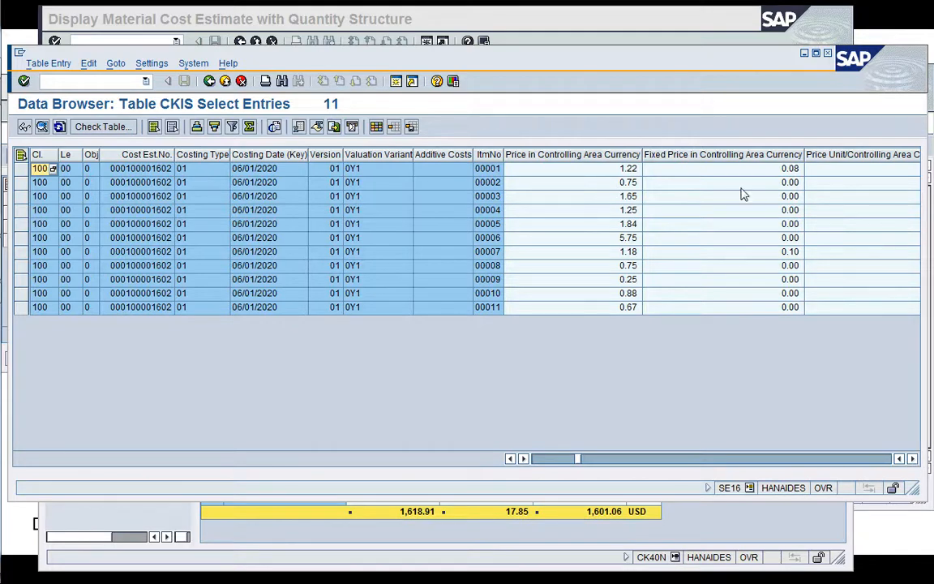
Examine the CKIS items' price unit, total value and fixed value columns in controlling area and object currency.
left_click(913, 460)
left_click(913, 459)
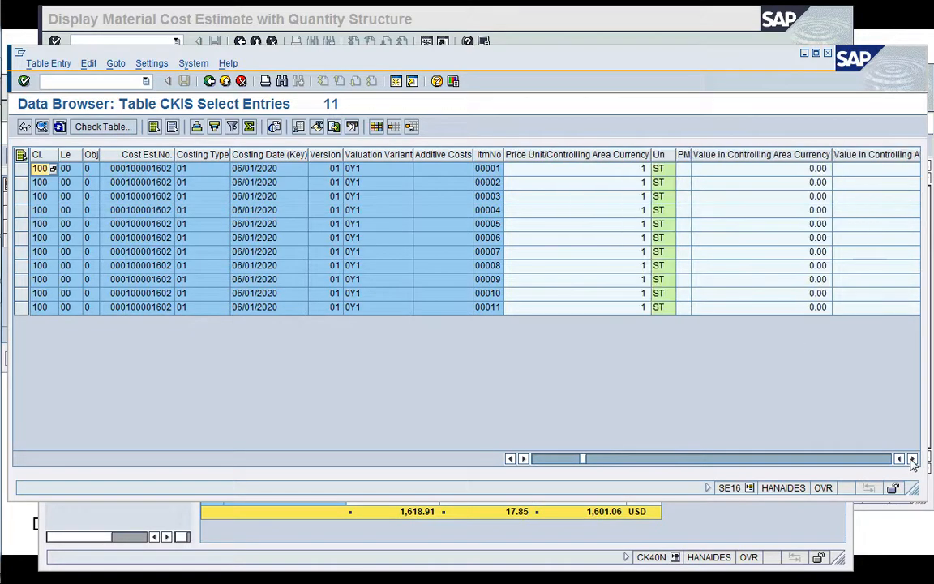
left_click(913, 459)
left_click(913, 459)
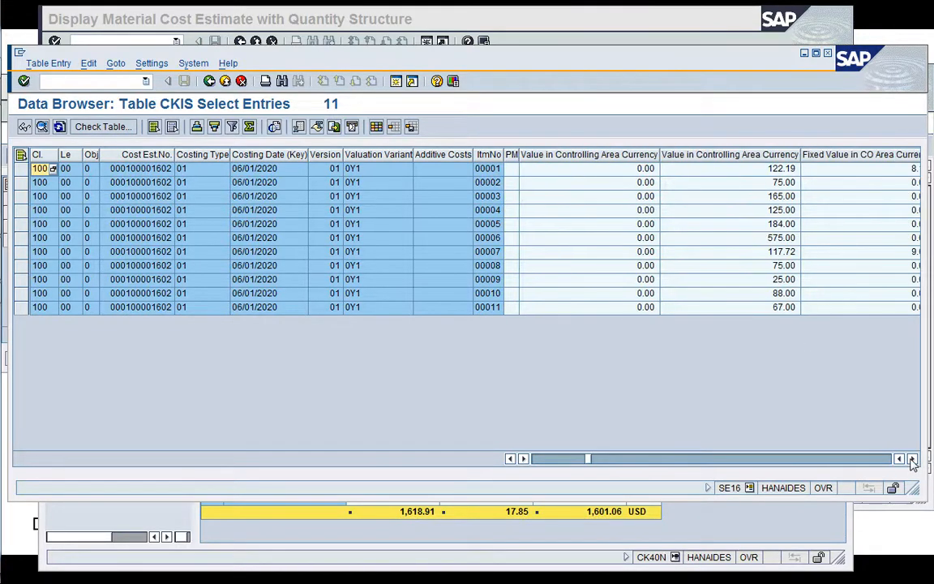
left_click(913, 459)
left_click(913, 459)
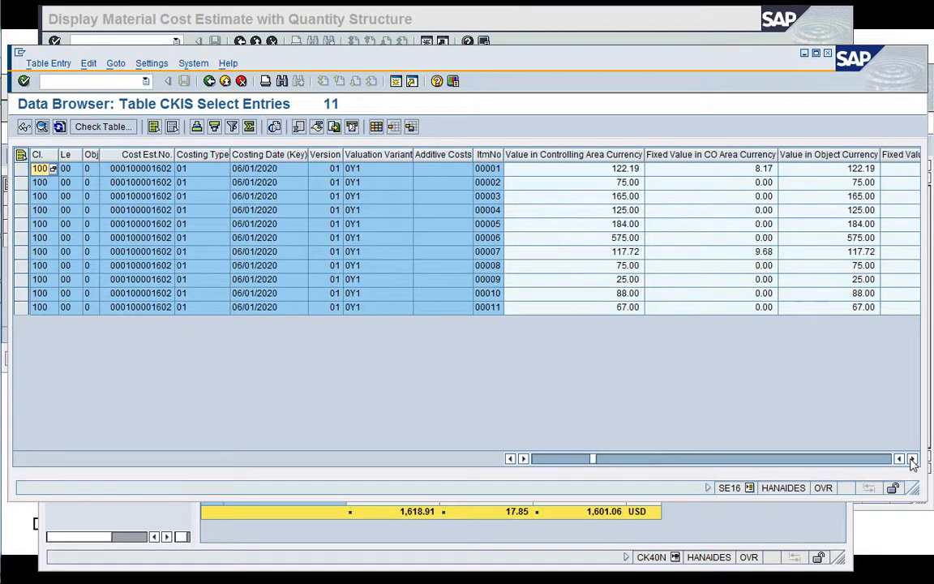
left_click(913, 459)
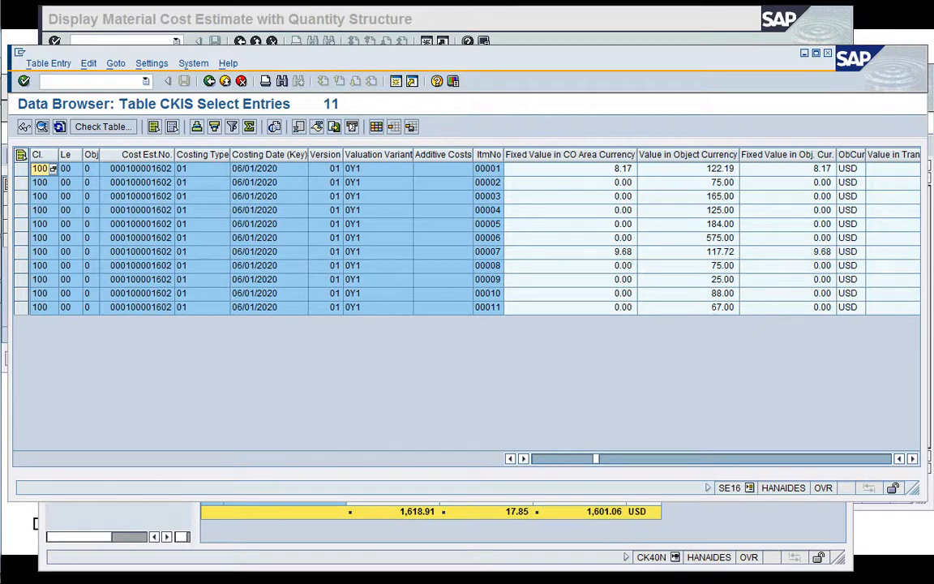
Close the CKIS and KEPH data browser sessions to return to the cost estimate for material FG228.
left_click(43, 80)
type("/i")
key("Return")
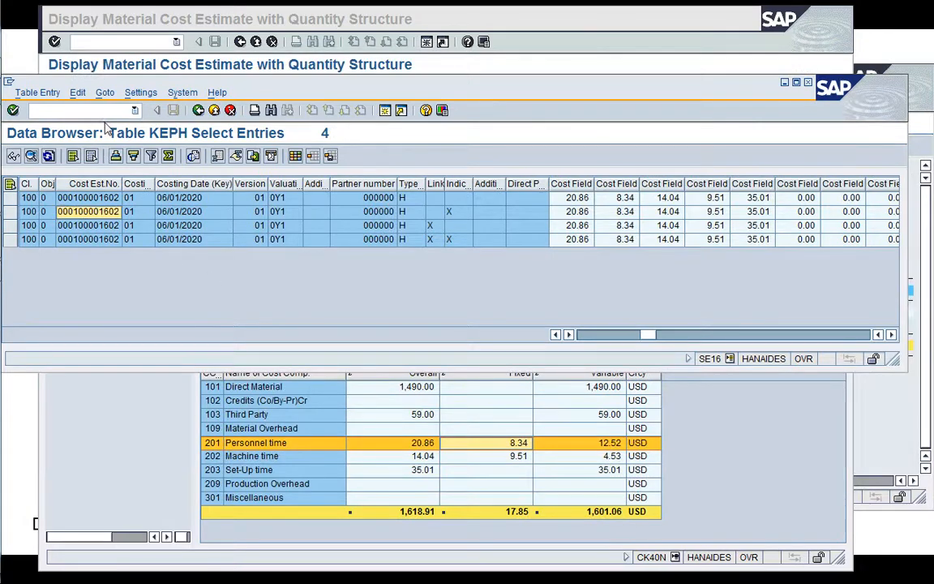
left_click(103, 113)
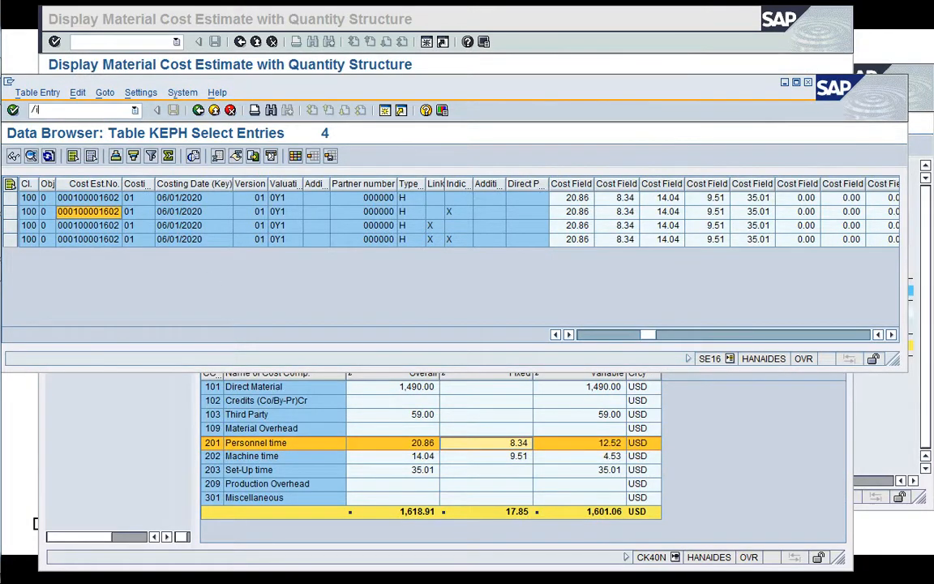
key("Return")
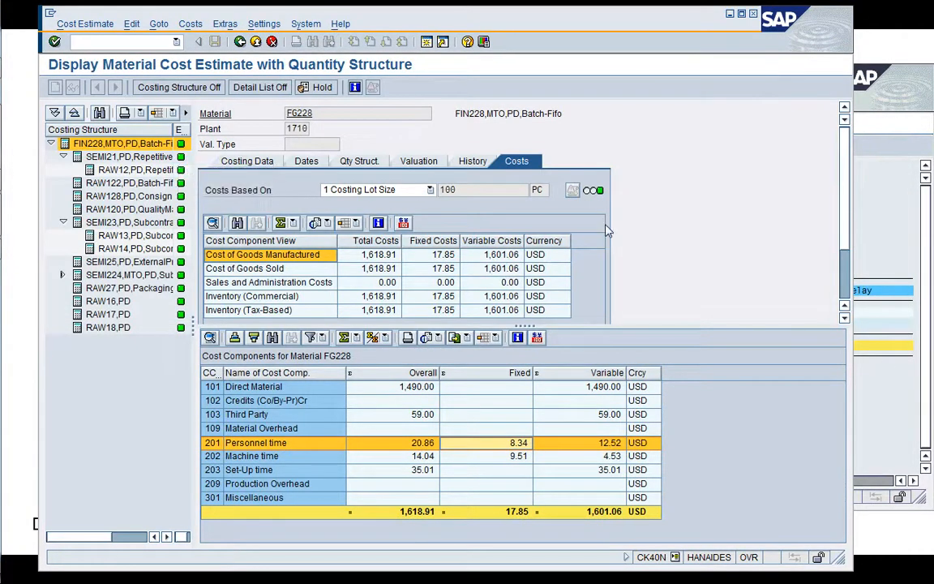
Leave the cost estimate and exit the analysis list, and execute the Analysis step of costing run 1710-001.
left_click(240, 41)
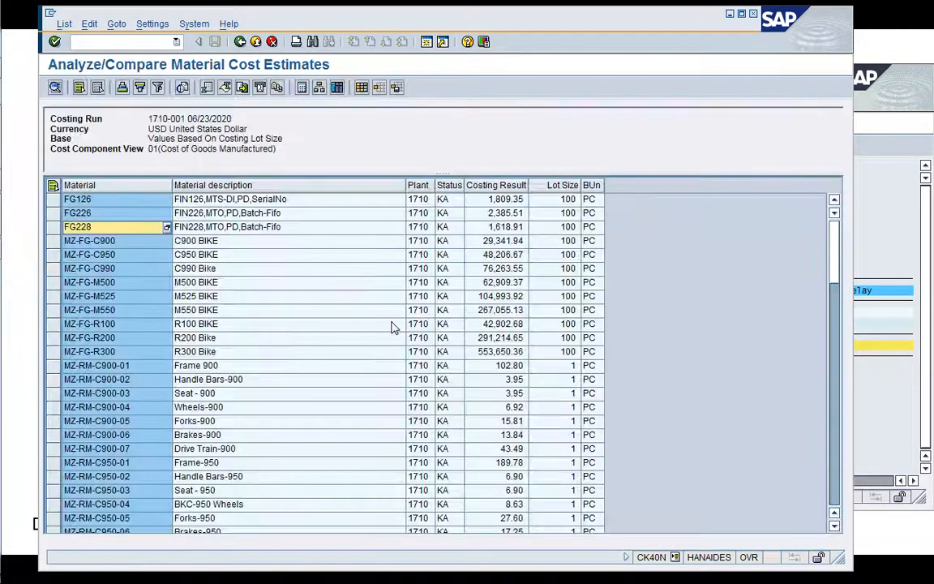
left_click(240, 41)
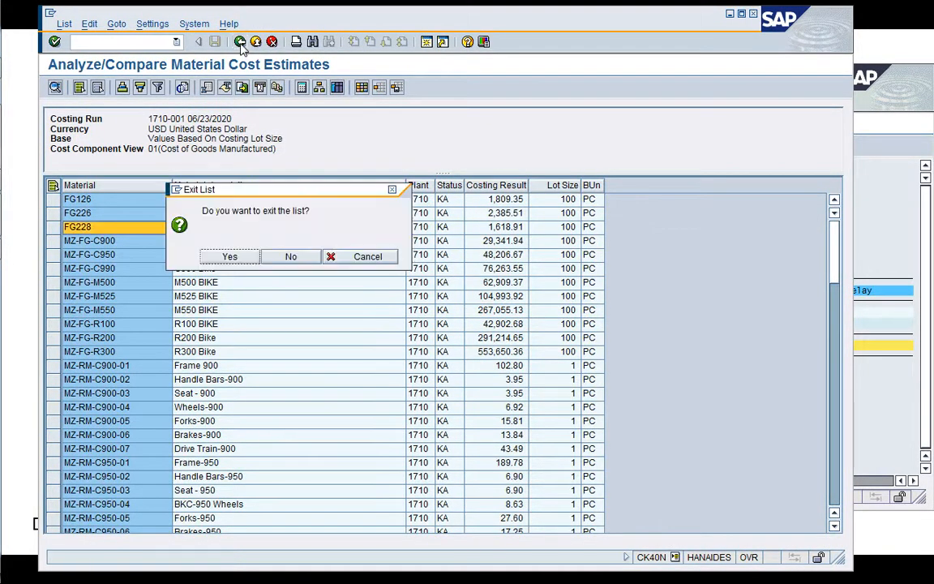
left_click(224, 258)
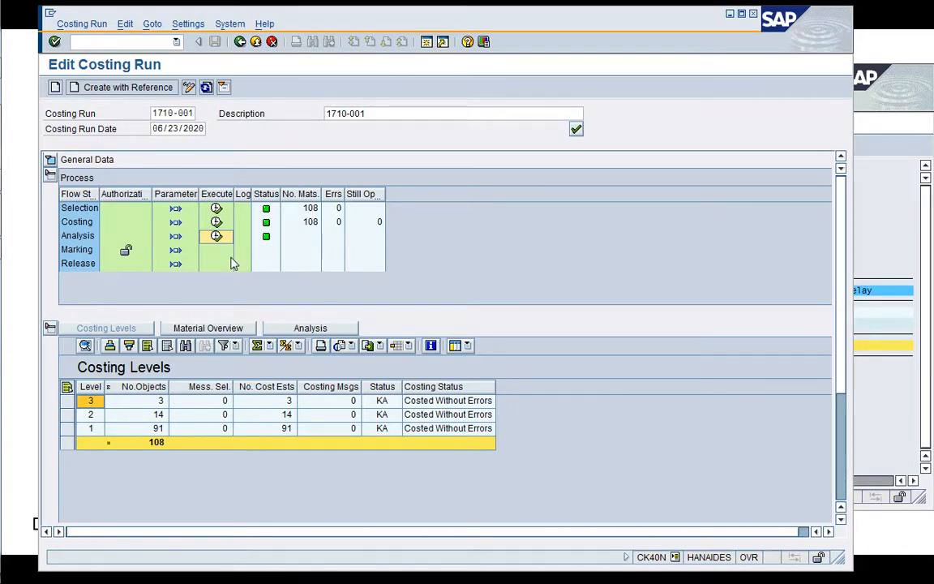
left_click(213, 236)
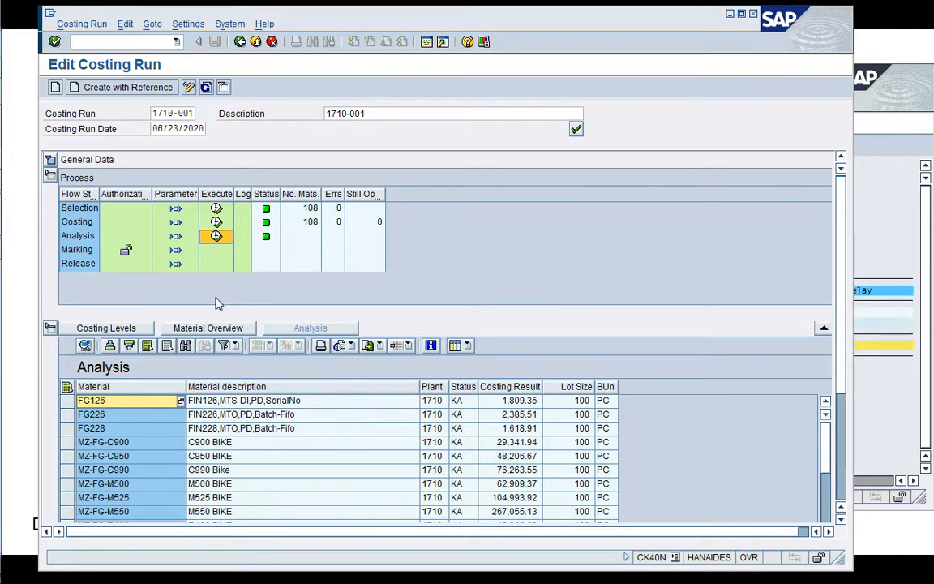
Open the marking authorization of the costing run and check the permitted costing variants for company code 1710 in period 6/2020.
left_click(125, 256)
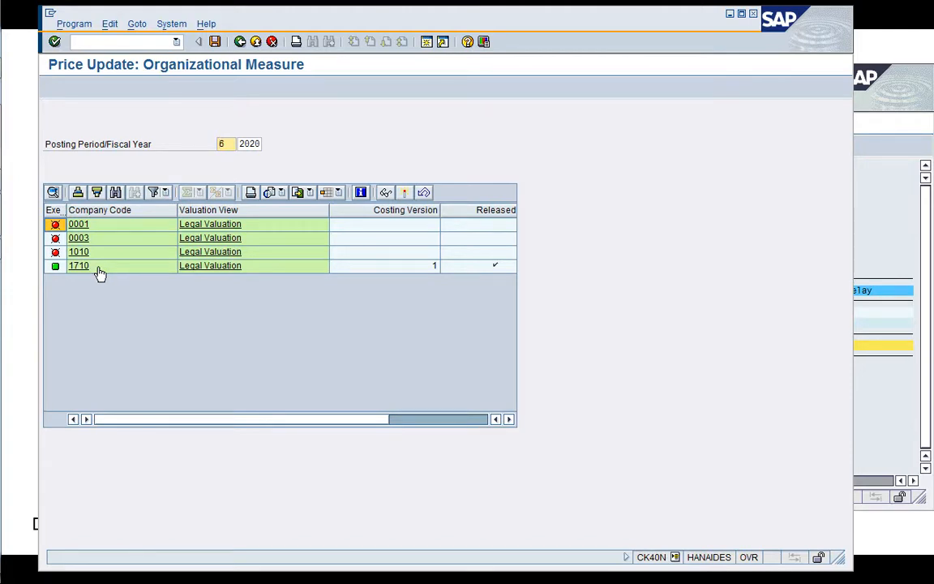
left_click(97, 270)
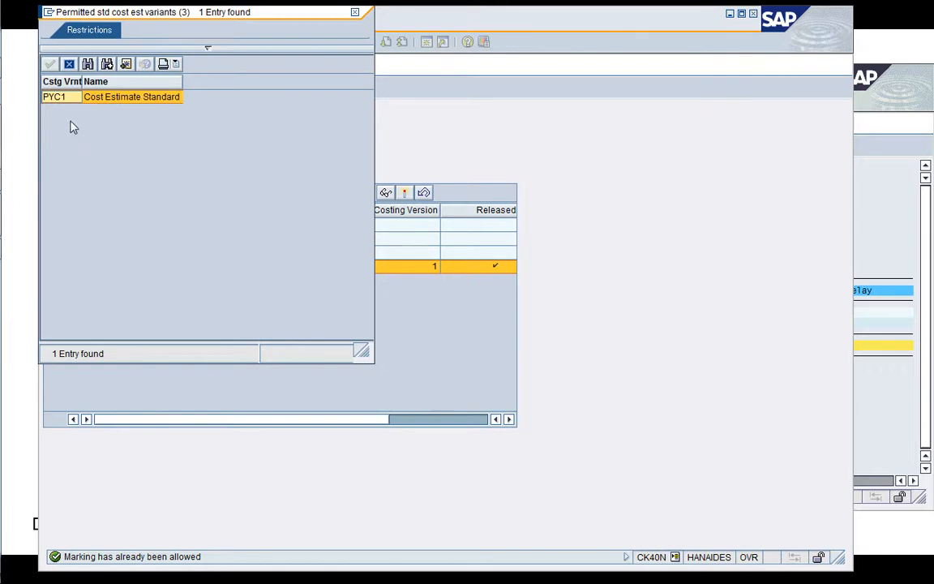
left_click(69, 64)
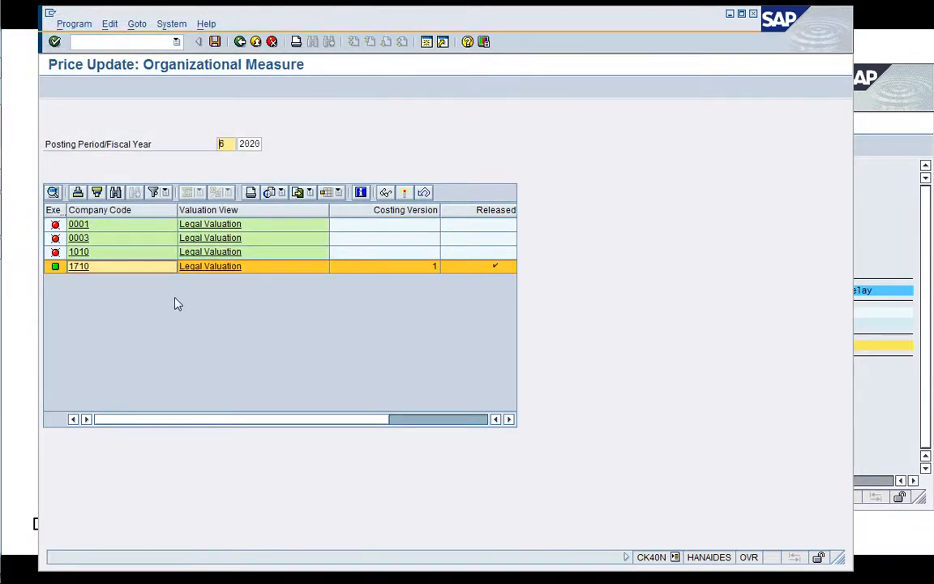
left_click(108, 270)
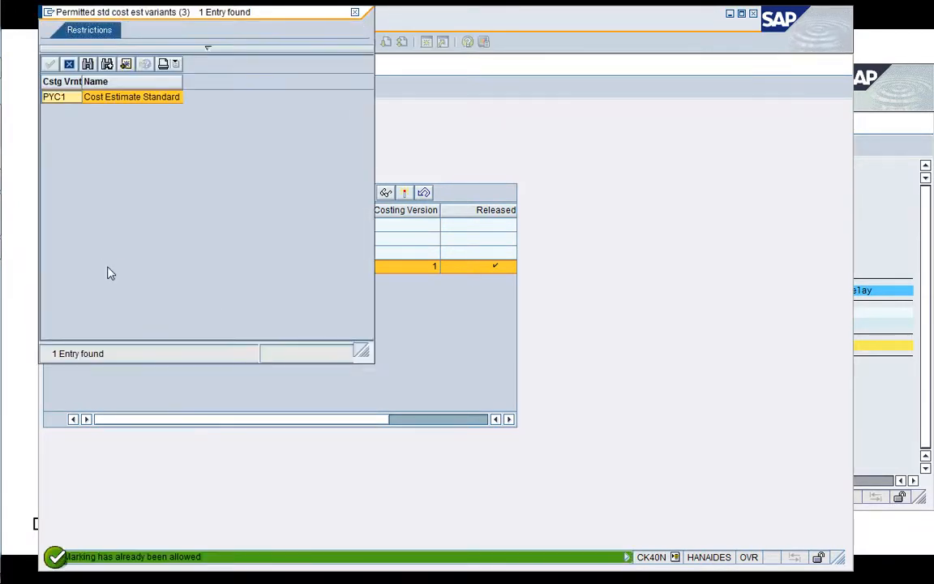
left_click(70, 65)
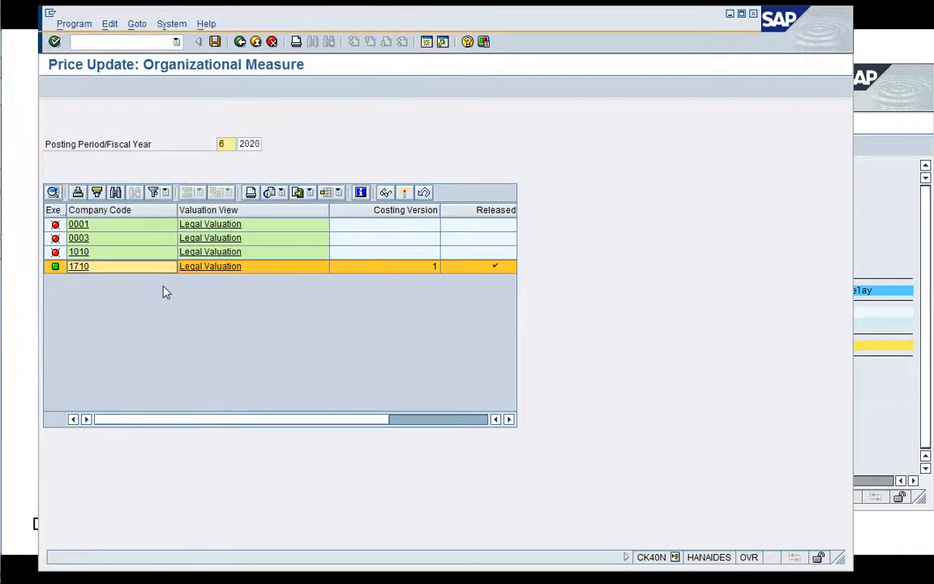
Save the marking authorization for company code 1710 and return to the costing run.
left_click(89, 272)
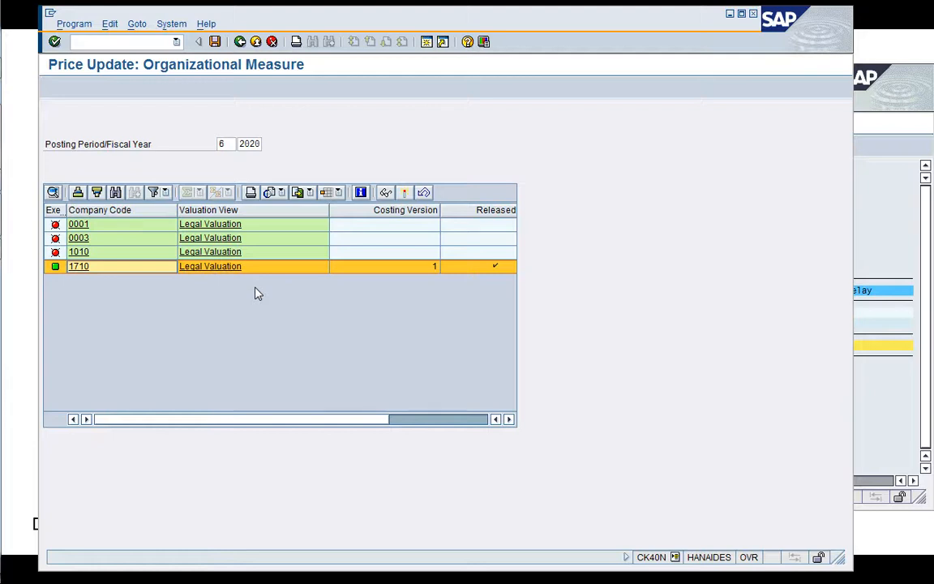
left_click(215, 42)
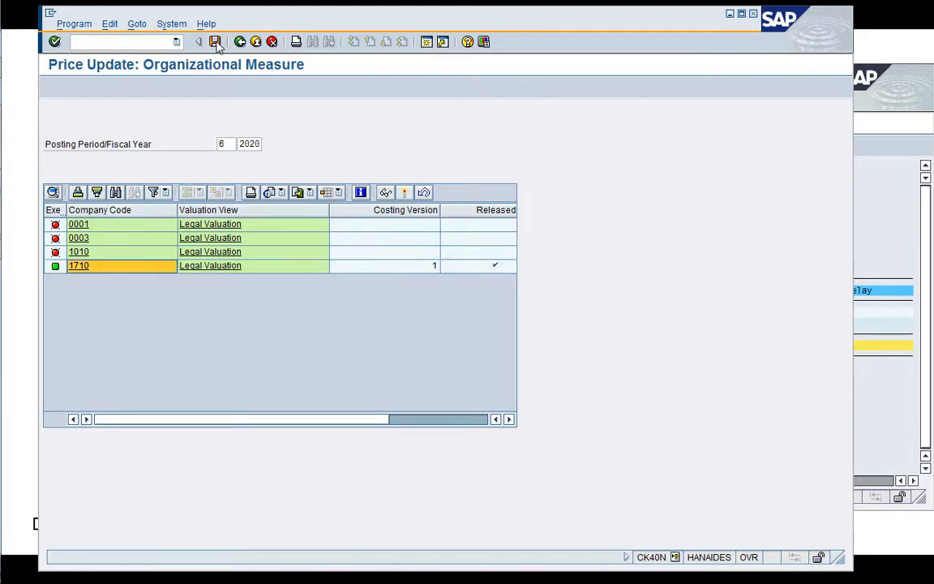
left_click(240, 42)
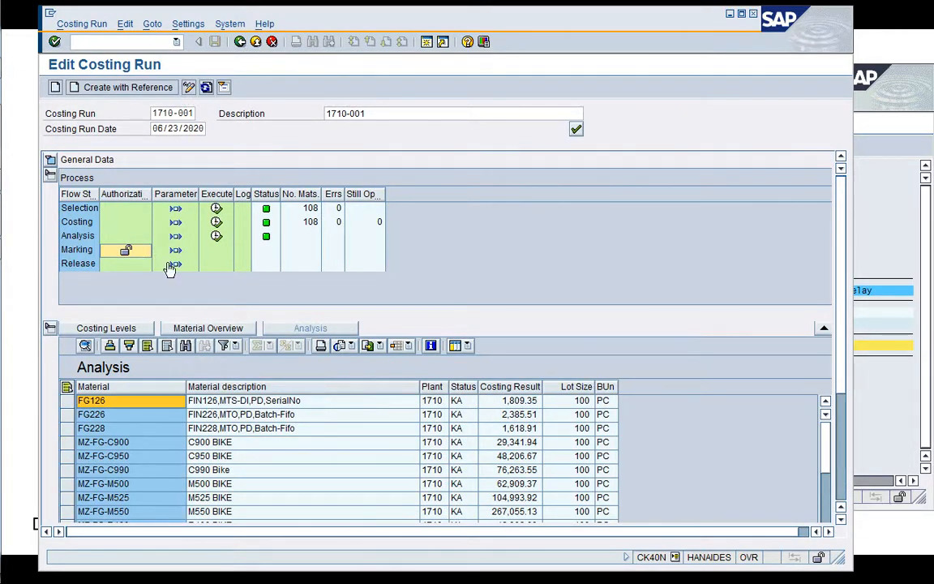
Save the Marking parameters with test run, list output and background processing enabled, and return to the costing run.
left_click(177, 254)
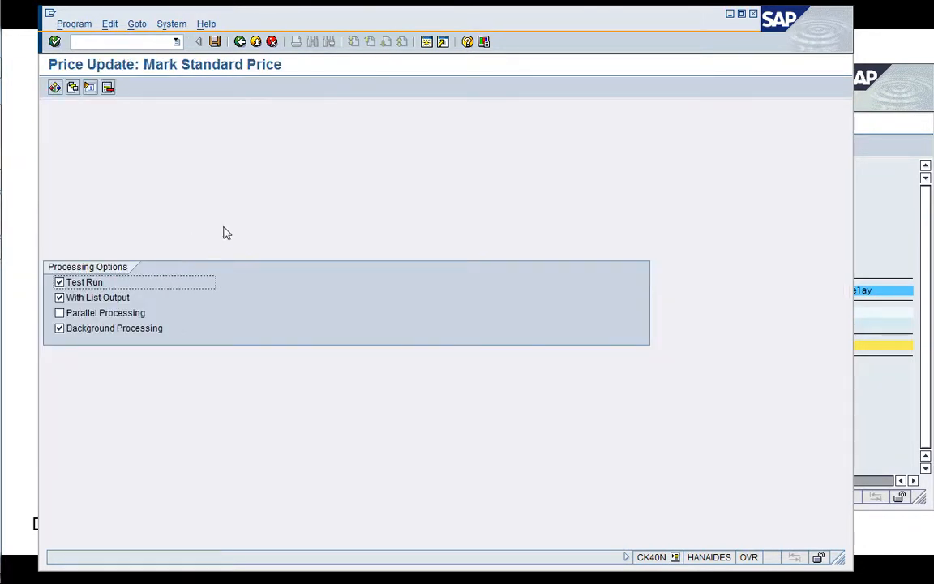
left_click(215, 42)
left_click(241, 42)
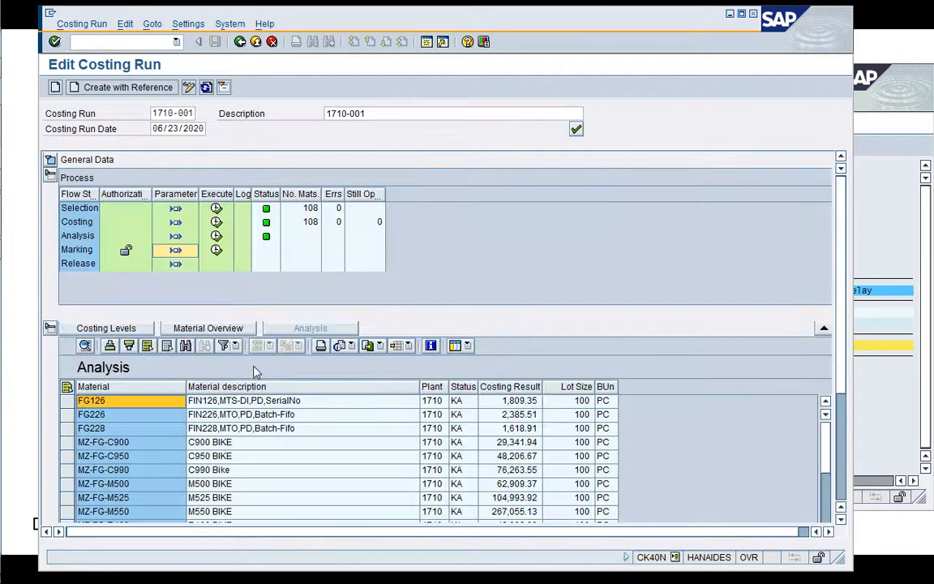
Execute the Marking test run as an immediately started background job with output device LP01, and refresh the costing run.
left_click(216, 251)
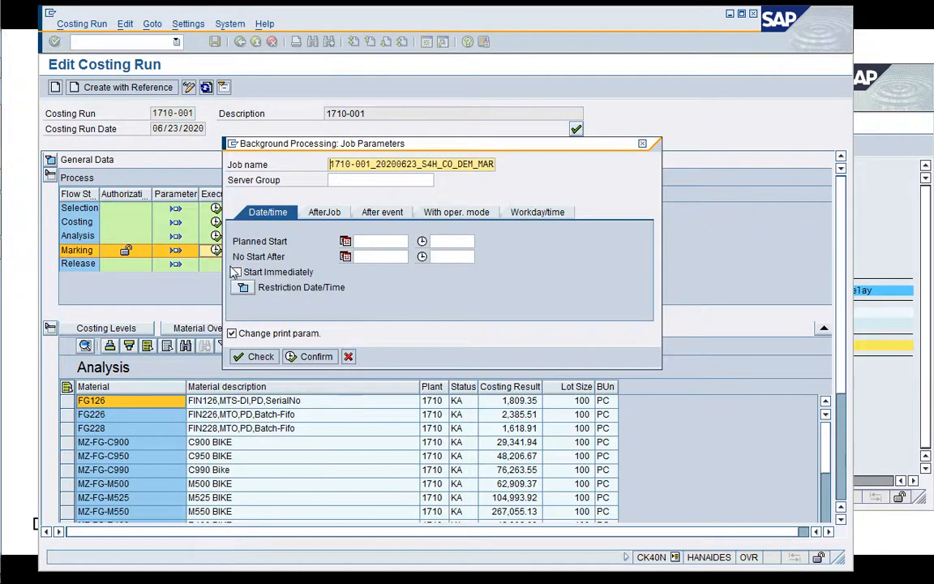
left_click(237, 271)
left_click(309, 358)
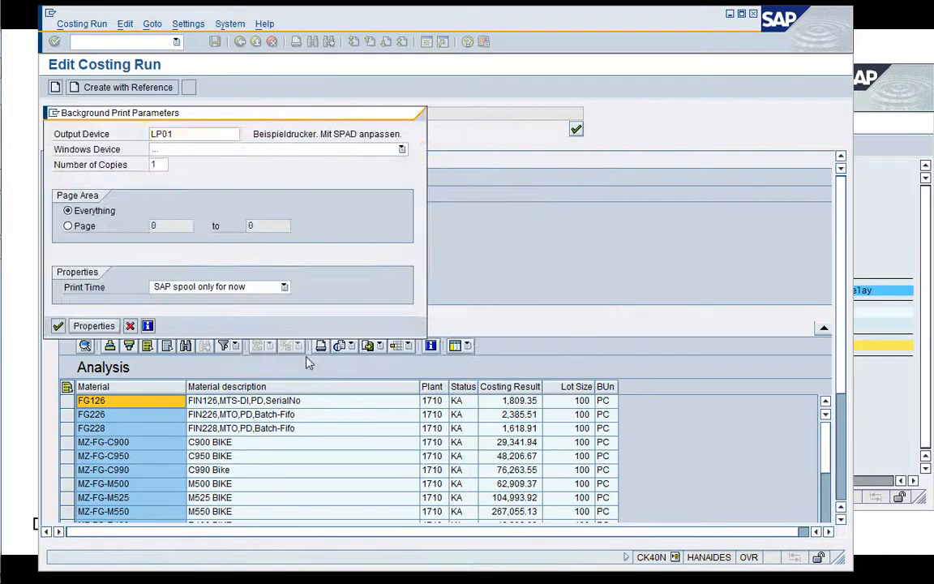
left_click(57, 326)
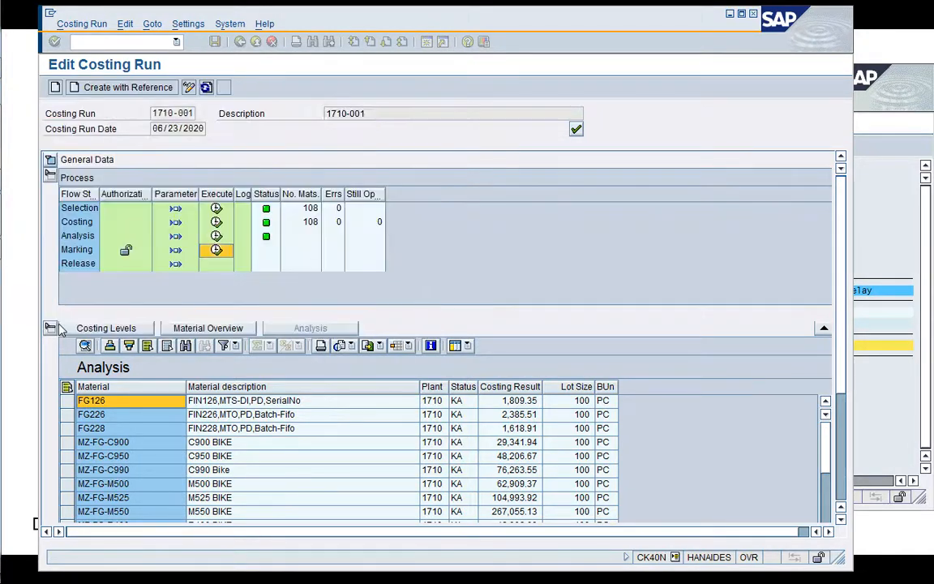
left_click(206, 89)
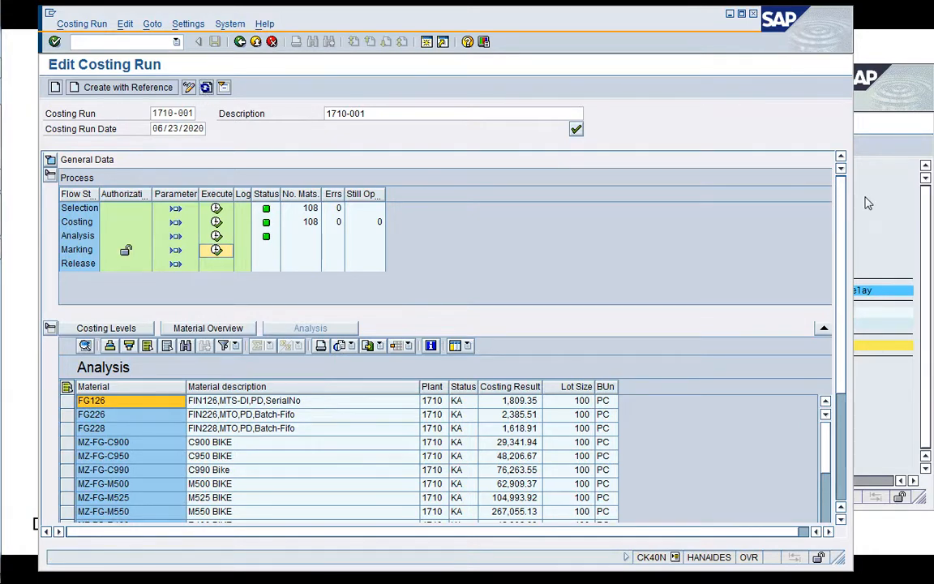
Switch to the SM37 job overview, refresh it and display the spool request contents of the marking job.
left_click(868, 203)
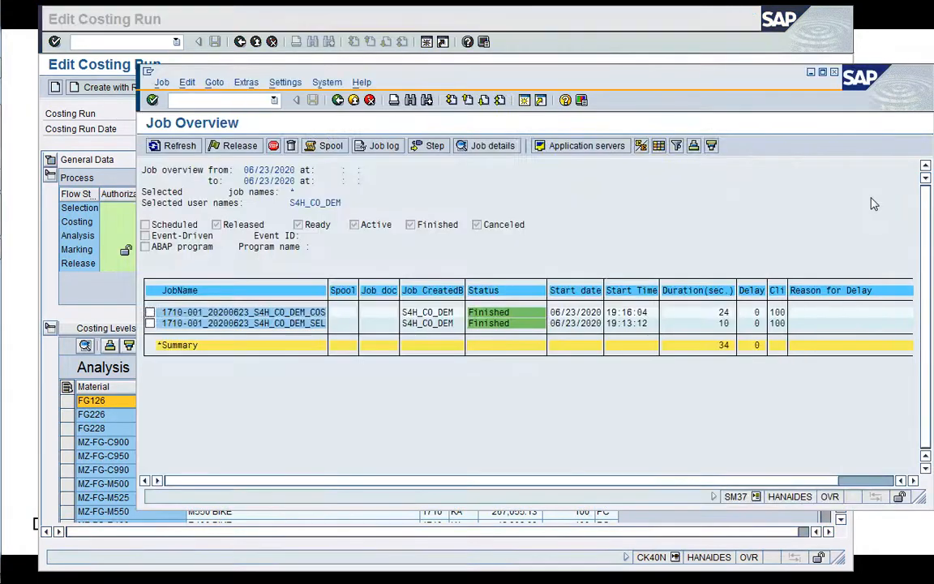
left_click(176, 146)
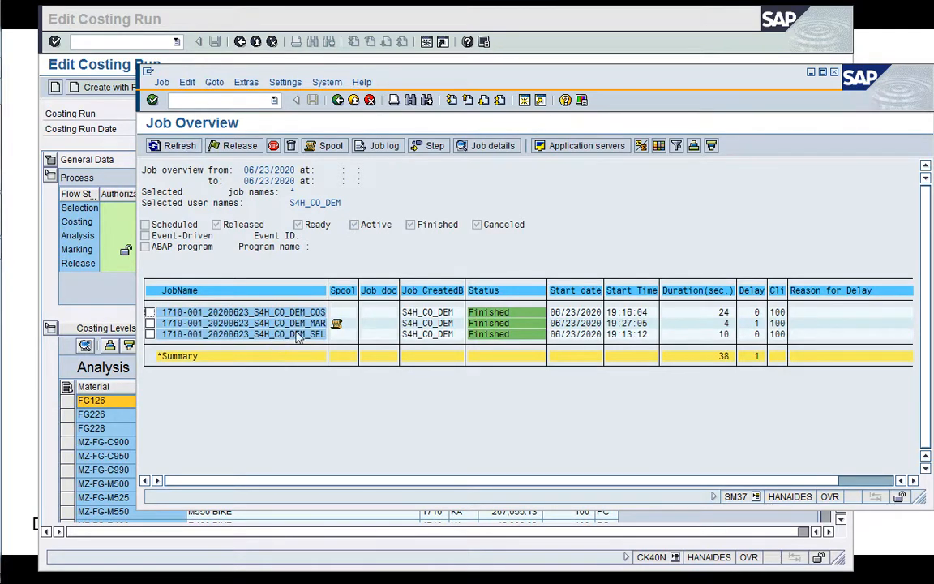
left_click(329, 146)
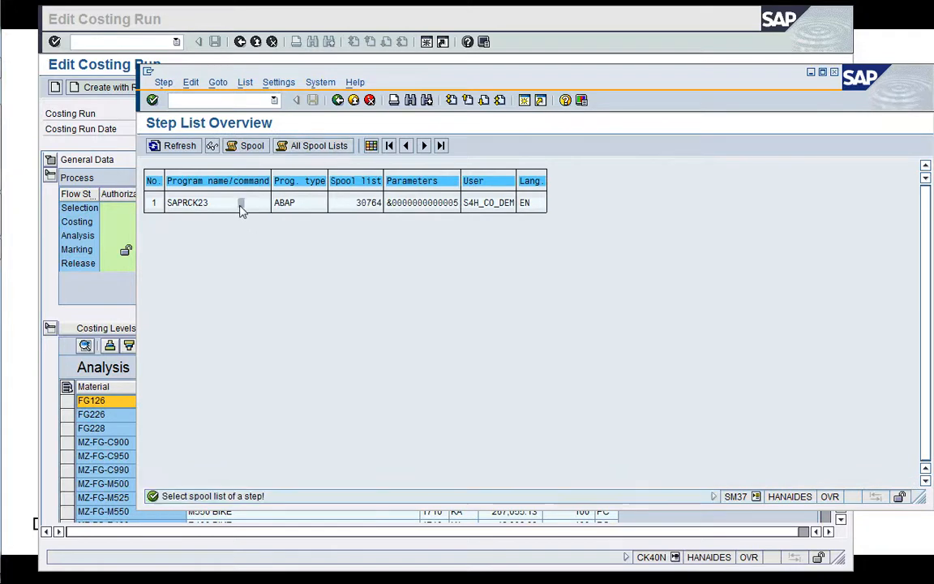
left_click(248, 146)
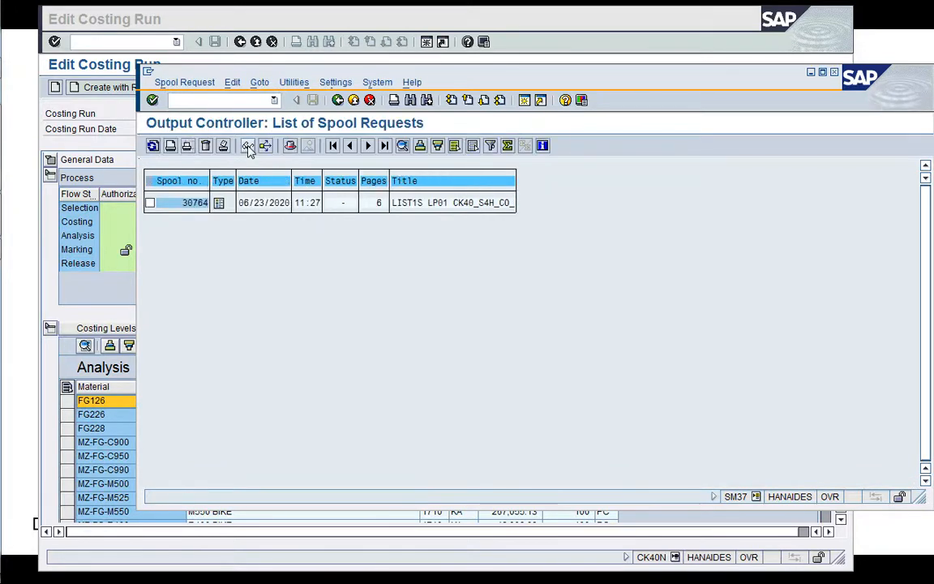
left_click(176, 204)
left_click(248, 146)
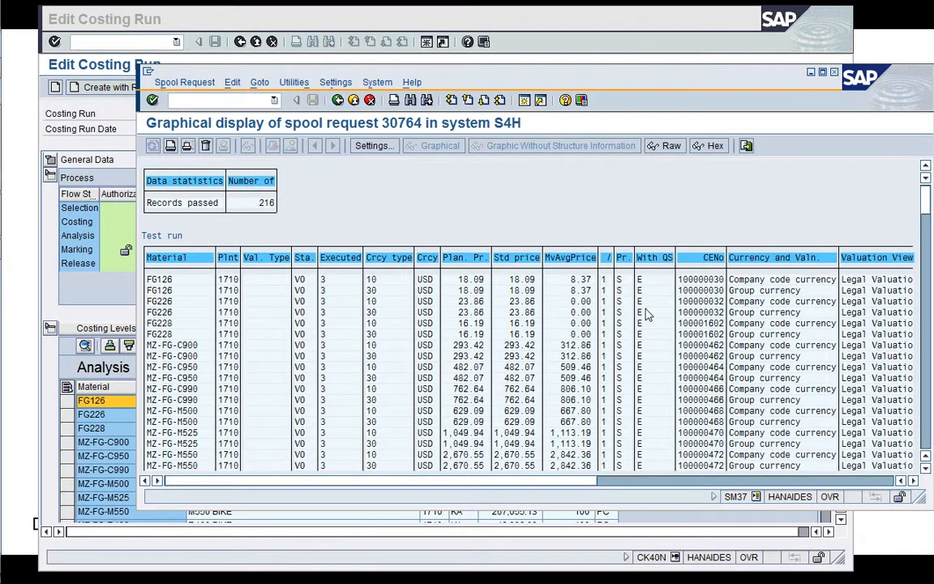
Enlarge the spool display and examine the planned, standard and moving average prices of the materials in the test run list.
double_click(648, 81)
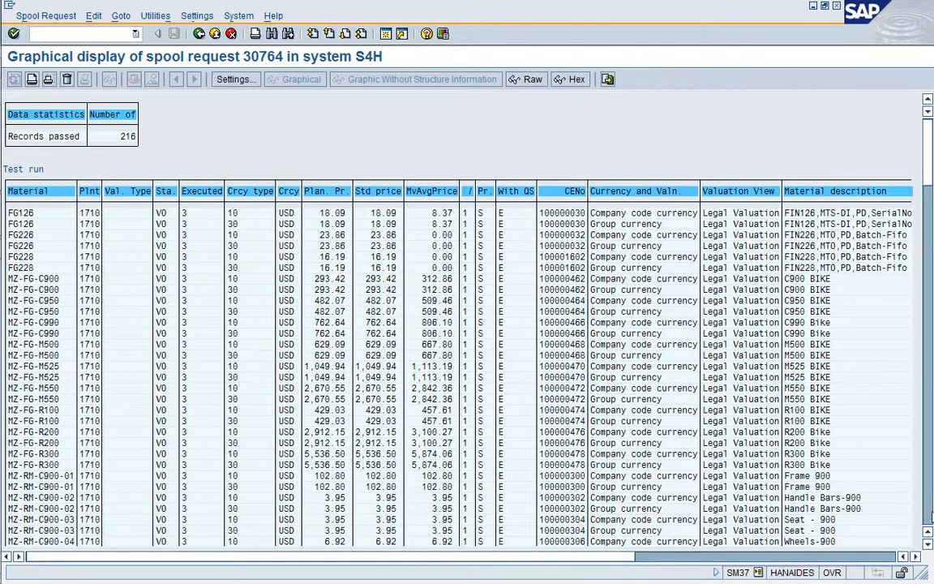
left_click(929, 513)
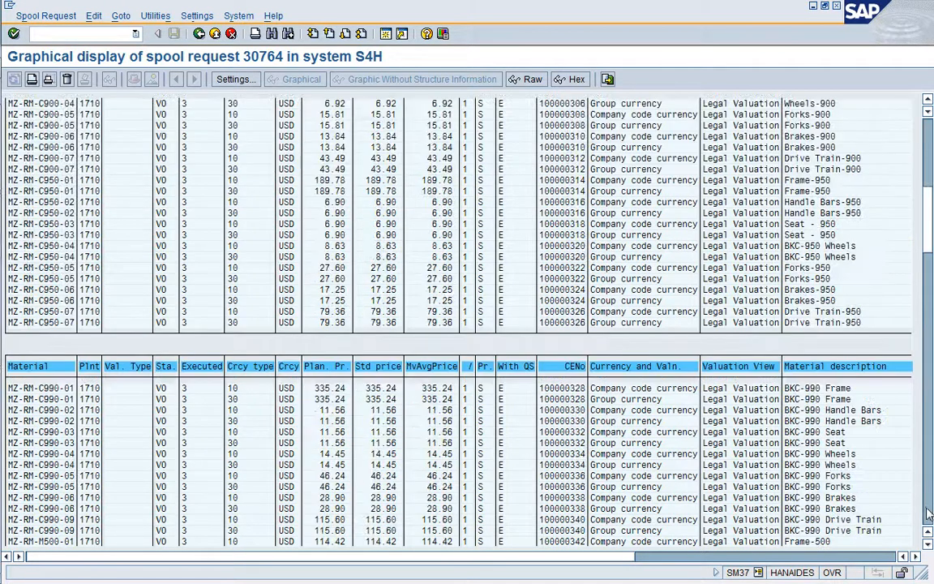
left_click(929, 513)
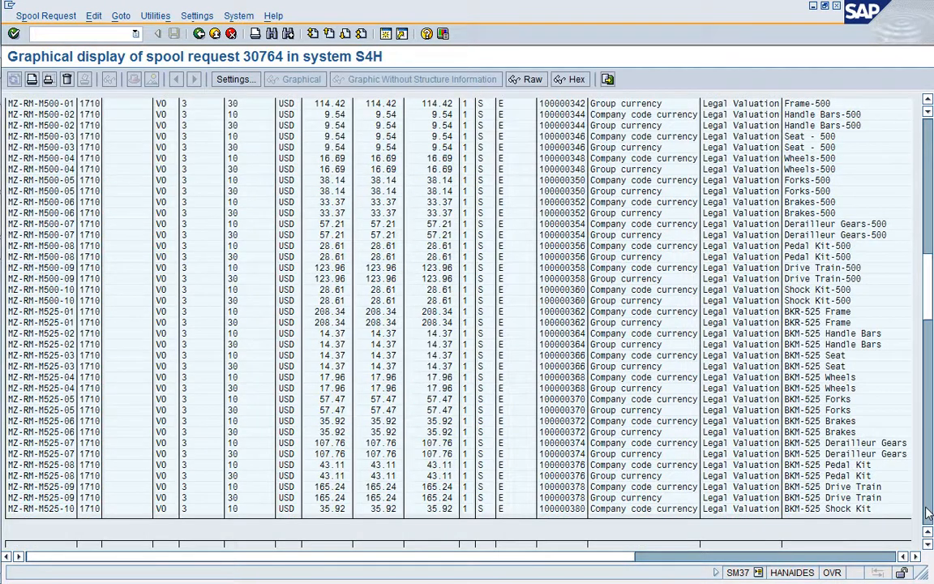
left_click(928, 513)
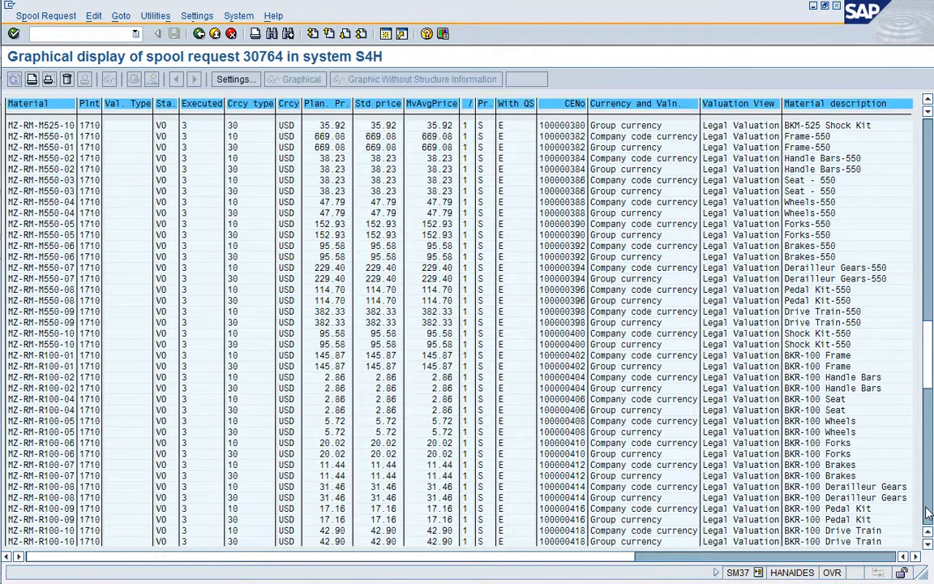
left_click(928, 513)
left_click(929, 513)
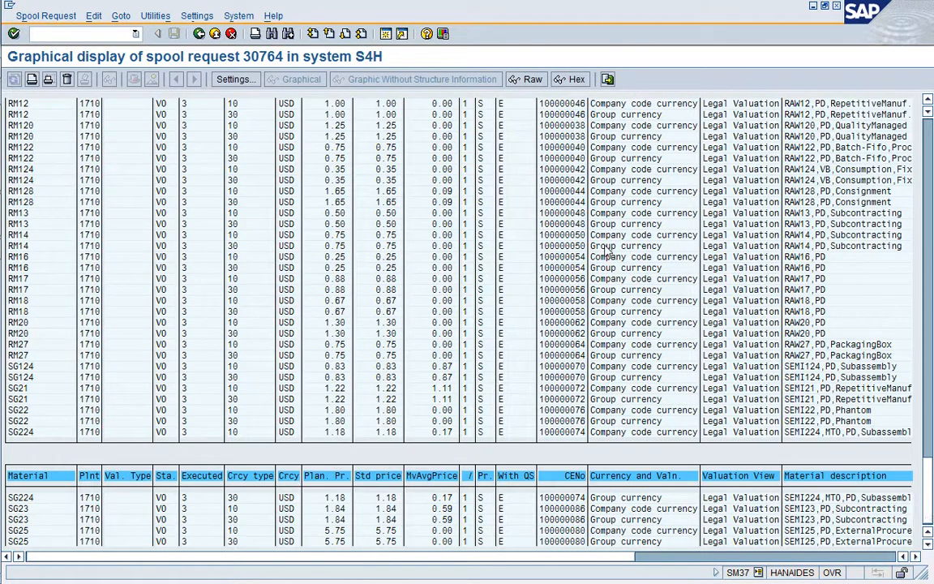
Leave the spool list, rerun the job selection and read the job log of the marking job.
left_click(200, 35)
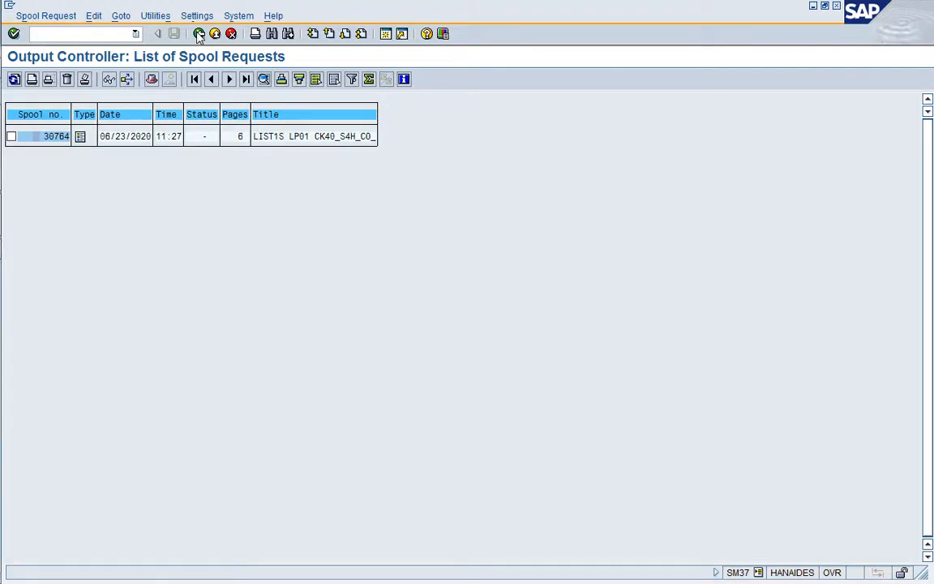
left_click(199, 35)
left_click(200, 35)
left_click(200, 35)
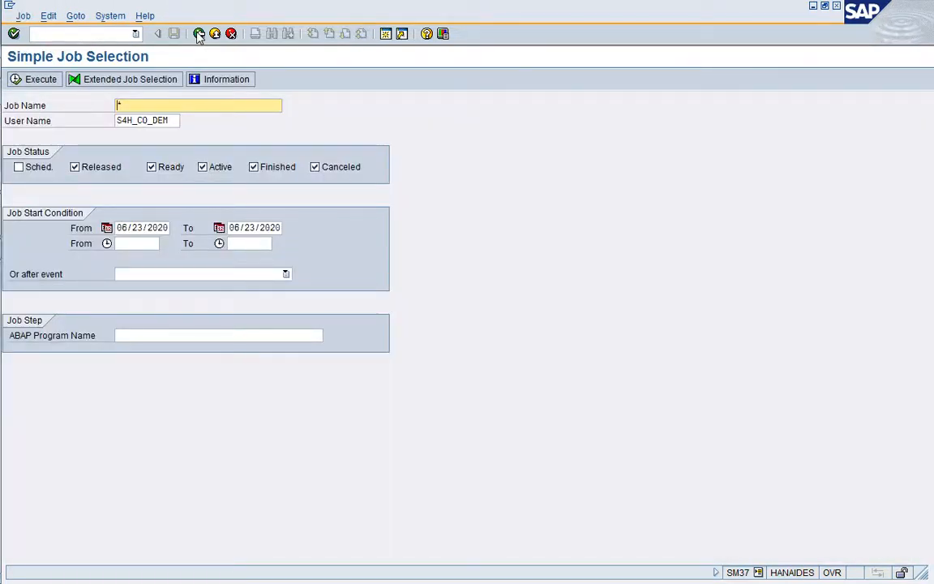
key("F8")
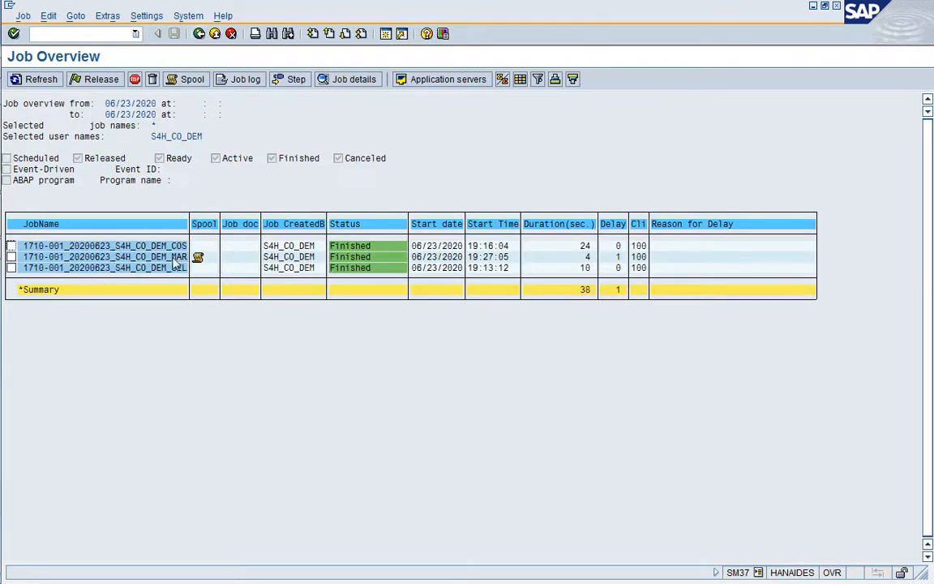
left_click(244, 80)
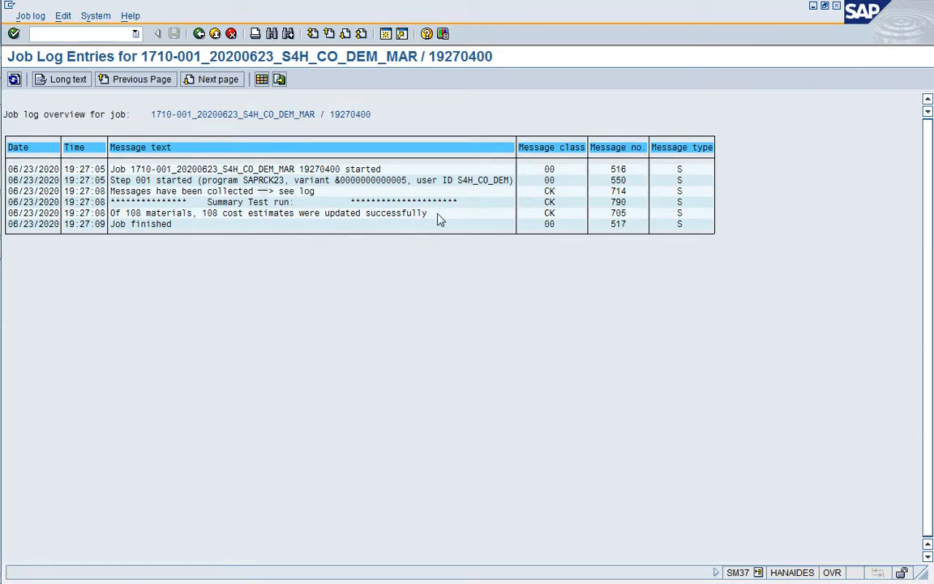
left_click(199, 35)
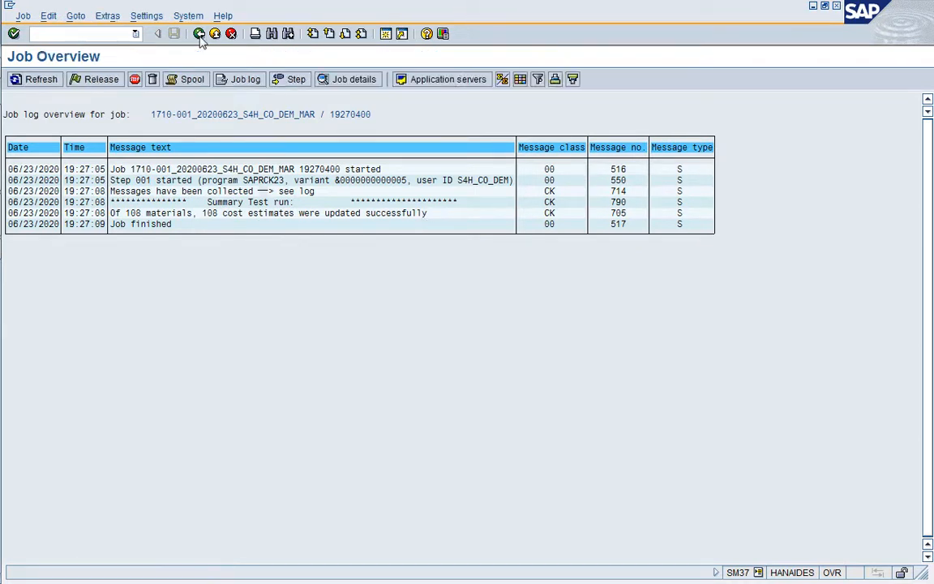
Return to the costing run, turn off Test Run in the Marking parameters and save them.
double_click(312, 16)
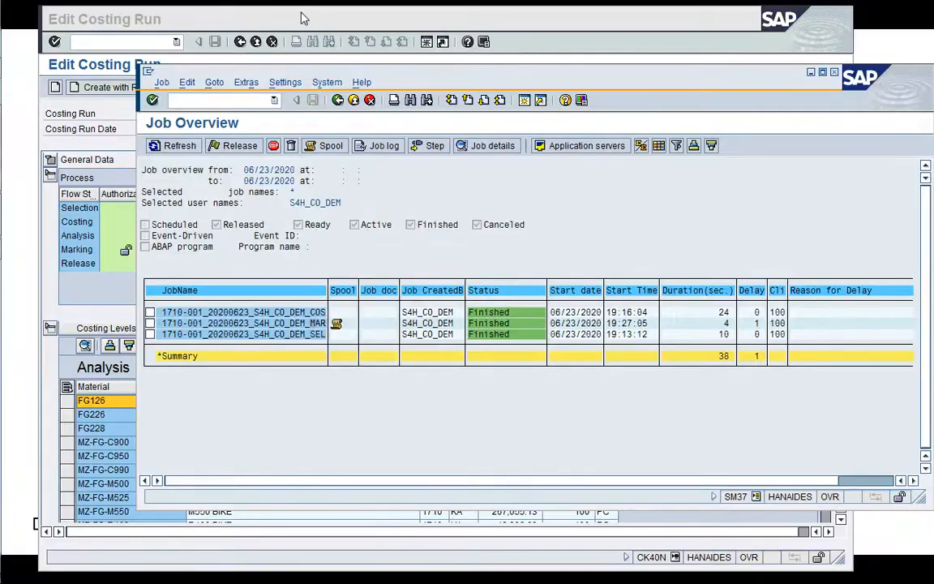
left_click(107, 145)
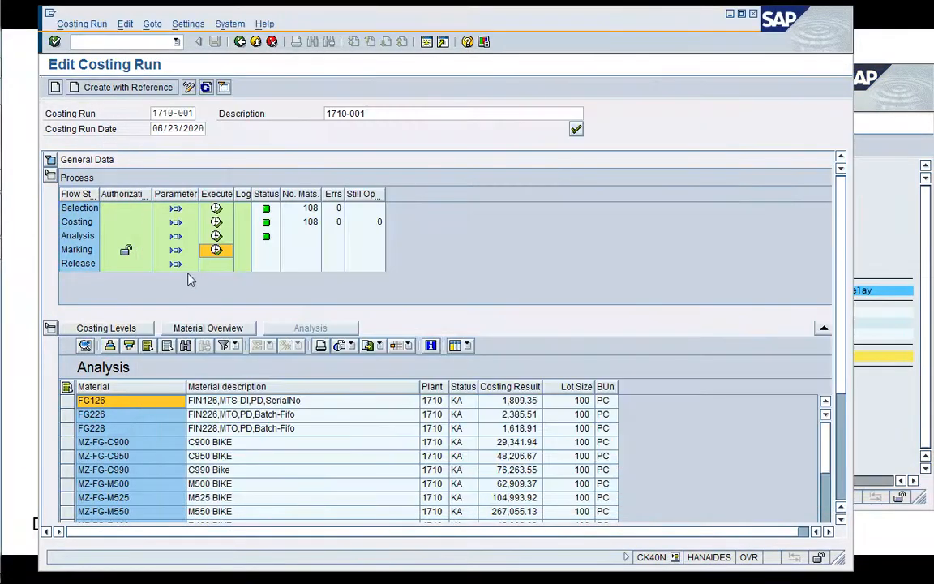
left_click(174, 251)
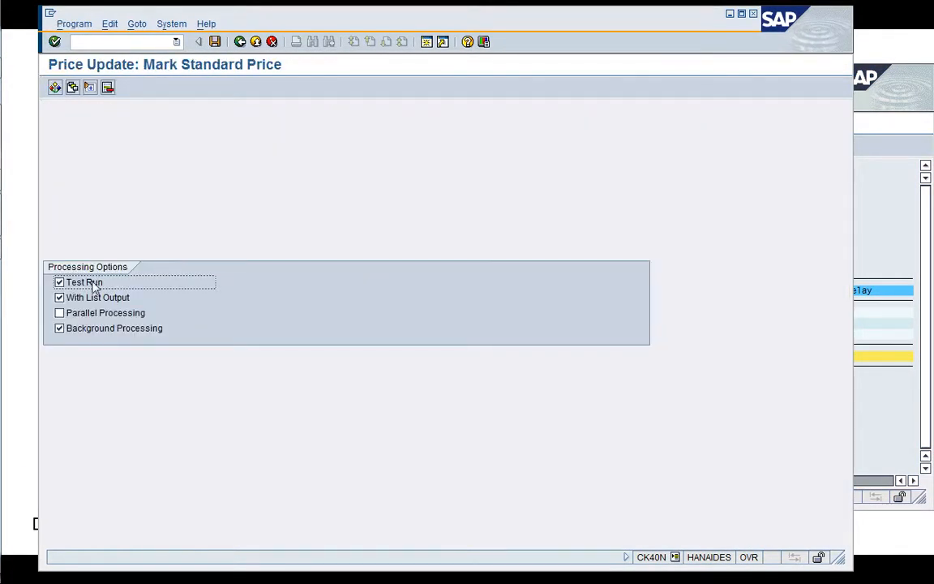
left_click(215, 41)
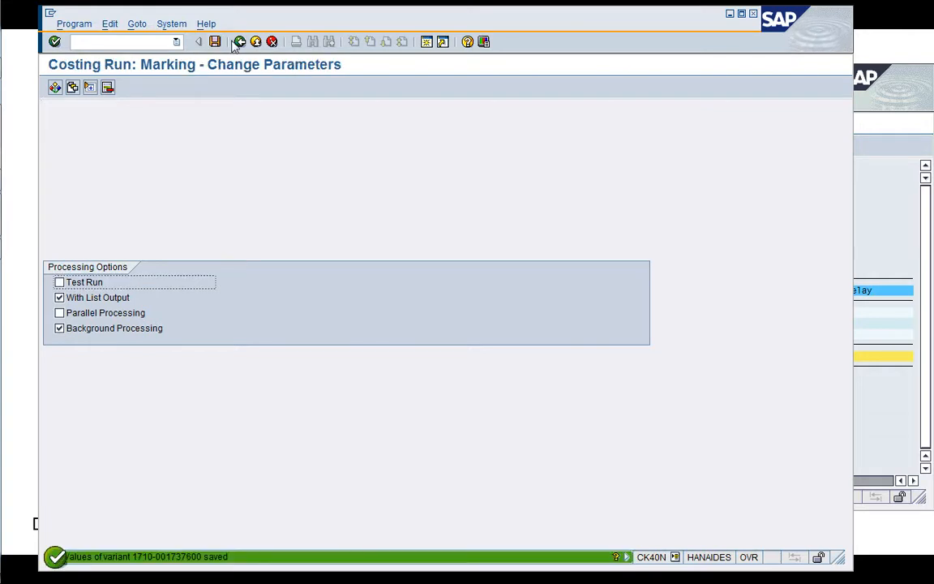
Execute Marking for the costing run as an immediate background job, accept the LP01 print parameters and refresh the run.
left_click(216, 250)
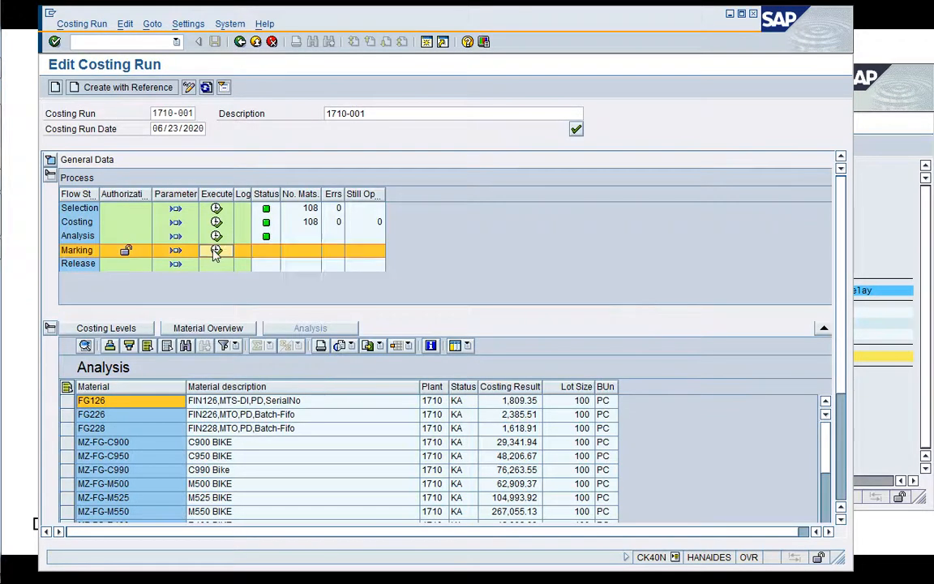
left_click(237, 272)
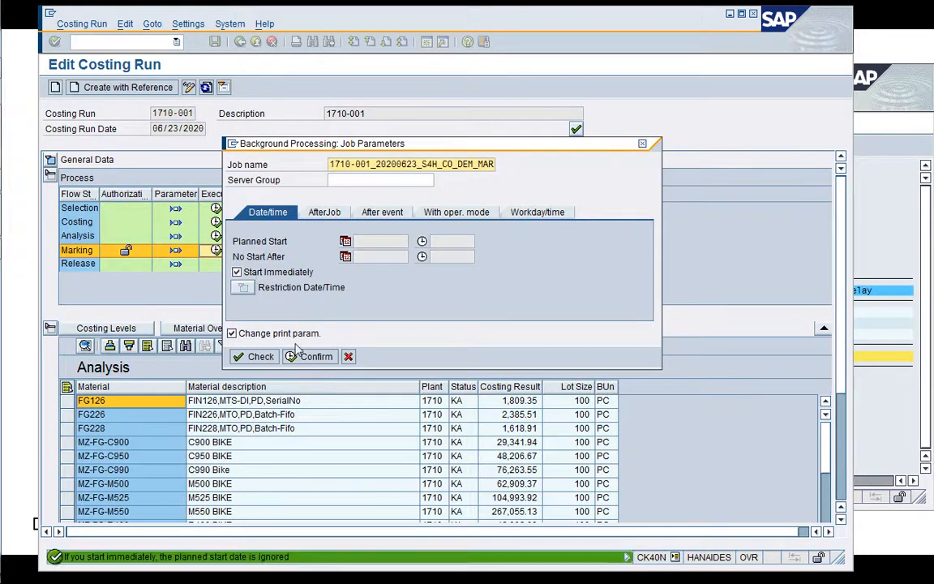
left_click(306, 357)
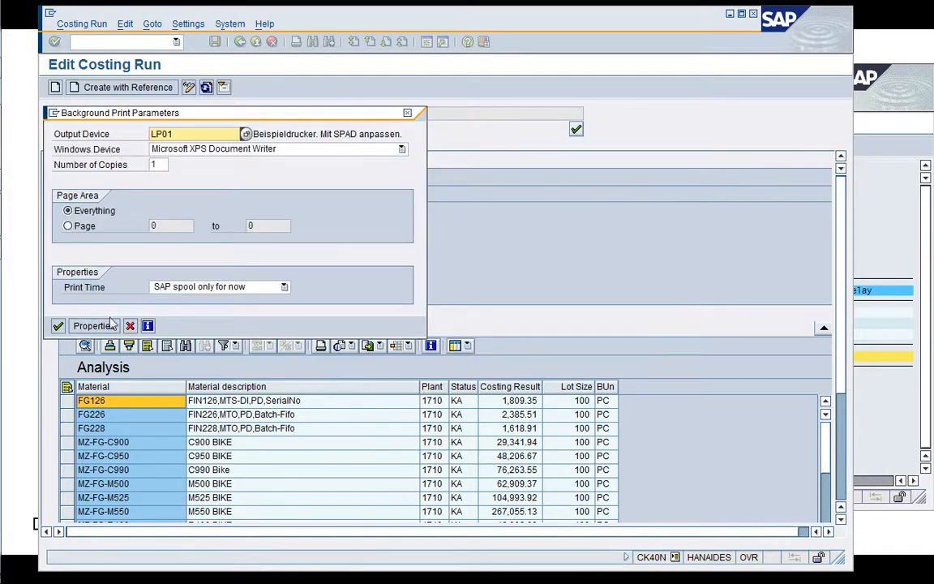
left_click(58, 326)
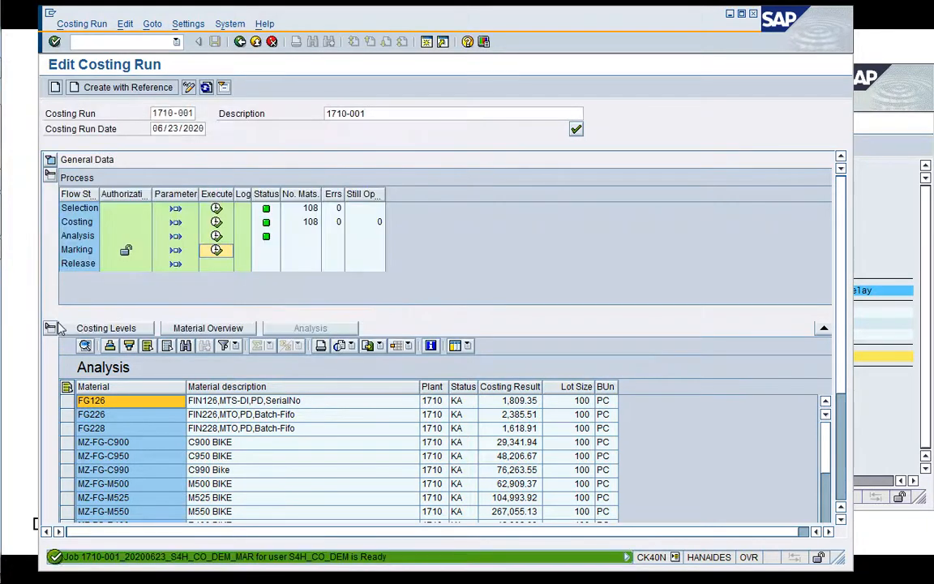
left_click(204, 91)
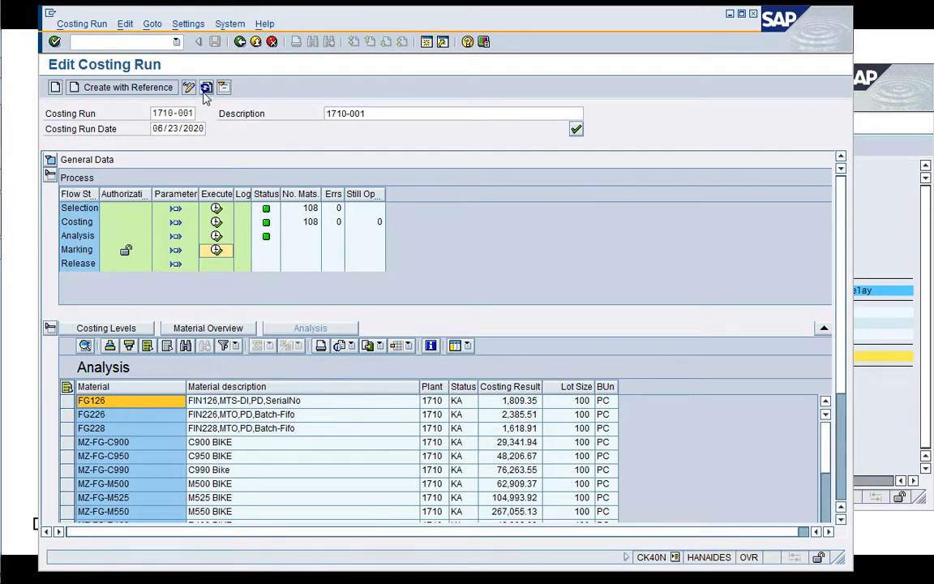
Switch to the SM37 job overview, refresh it and read the job log of the latest marking job.
left_click(874, 251)
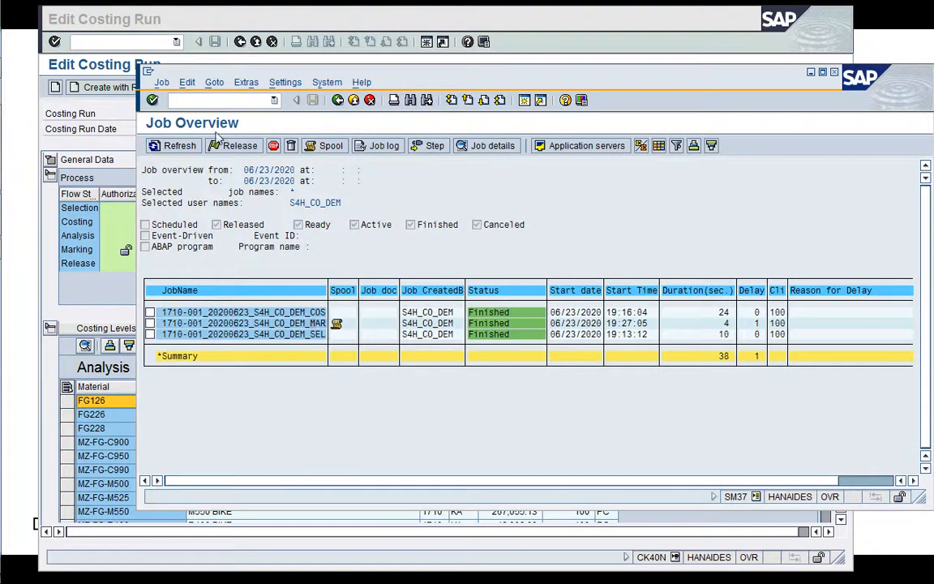
left_click(173, 145)
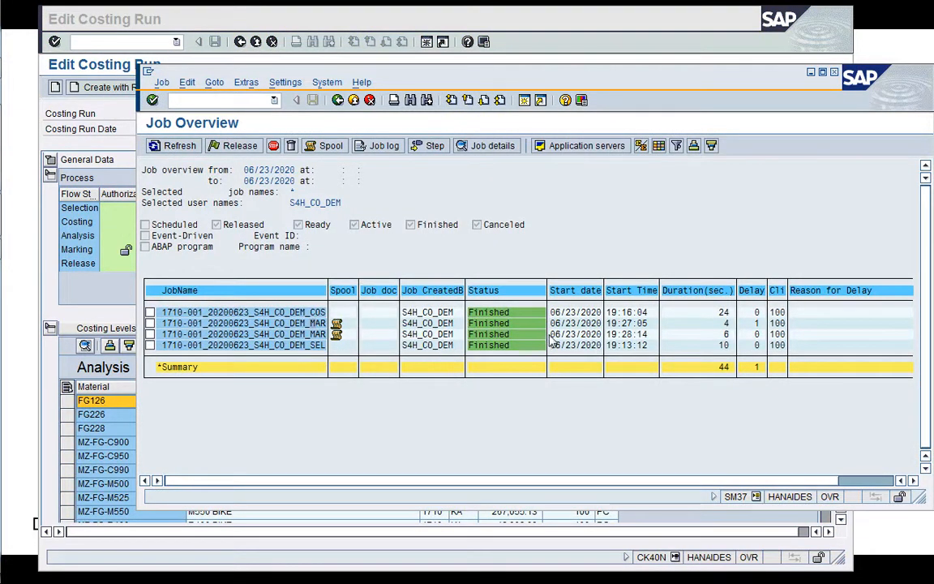
left_click(384, 145)
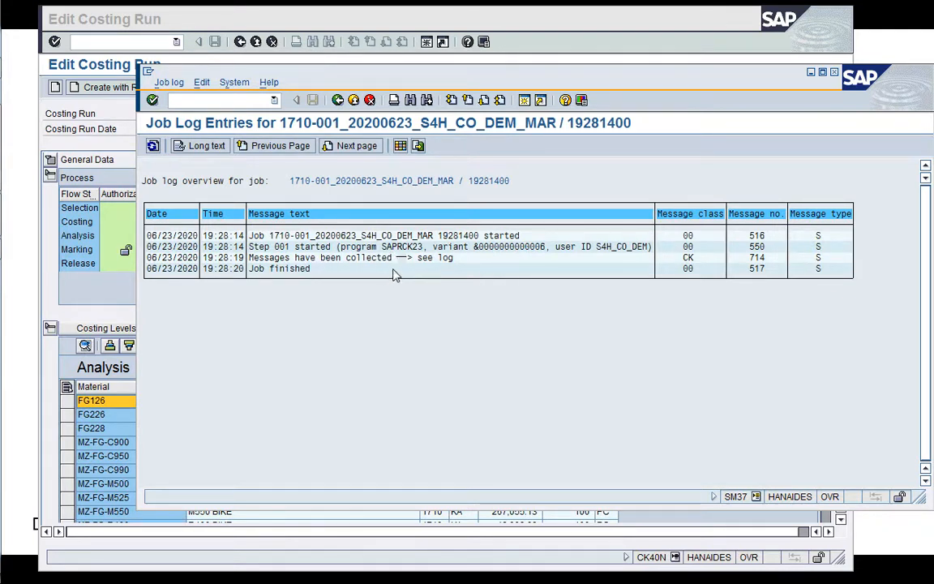
left_click(338, 99)
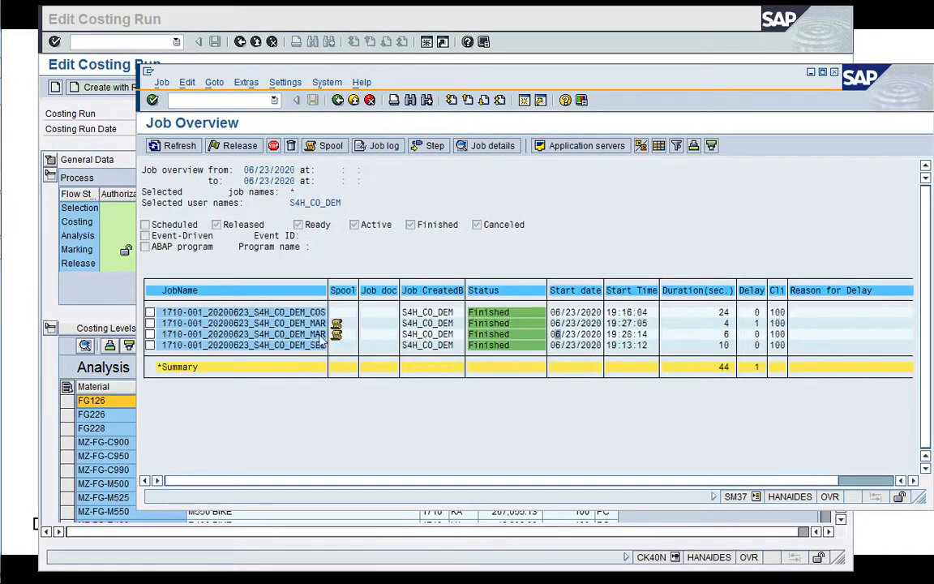
Return to the costing run, refresh it, review the Marking log and narrow the Material column of the analysis list.
left_click(120, 304)
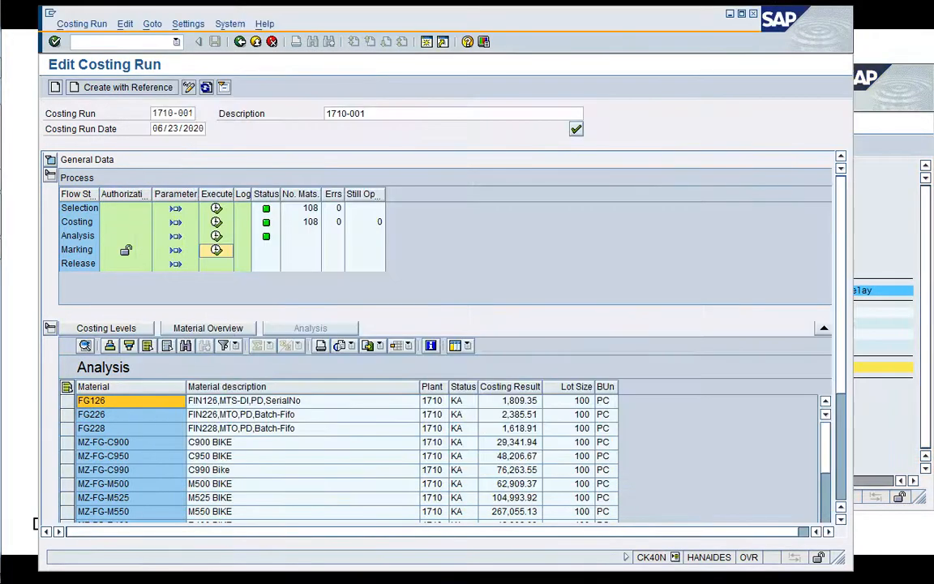
left_click(206, 88)
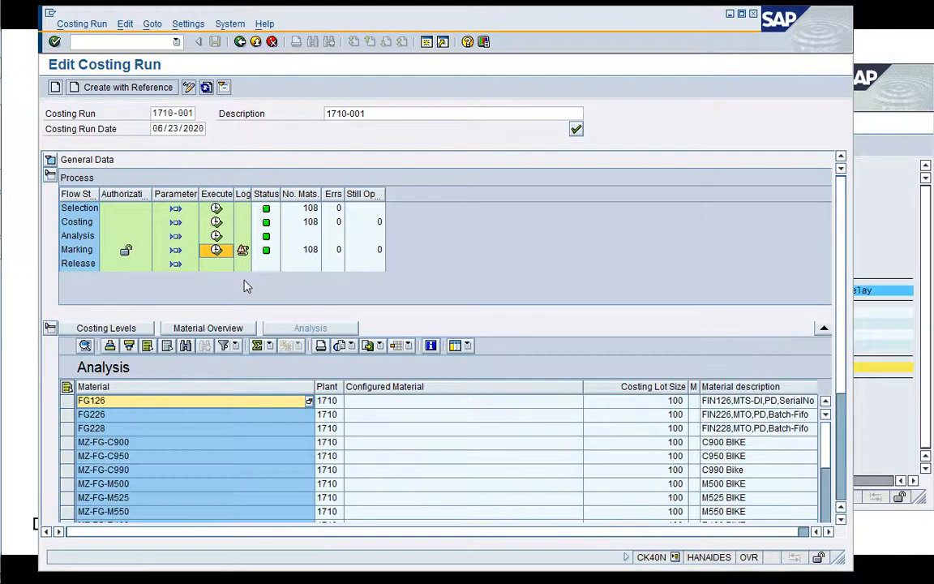
left_click(243, 256)
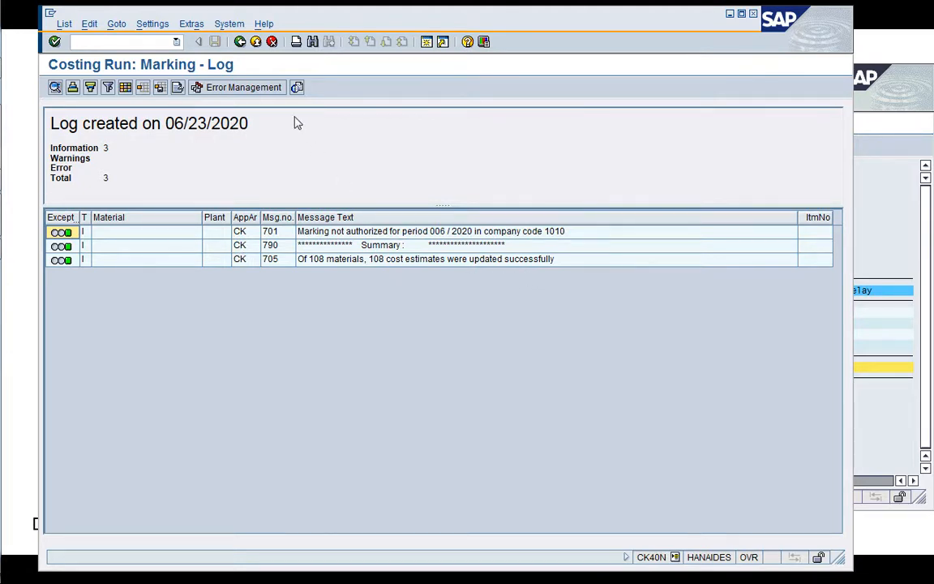
left_click(240, 41)
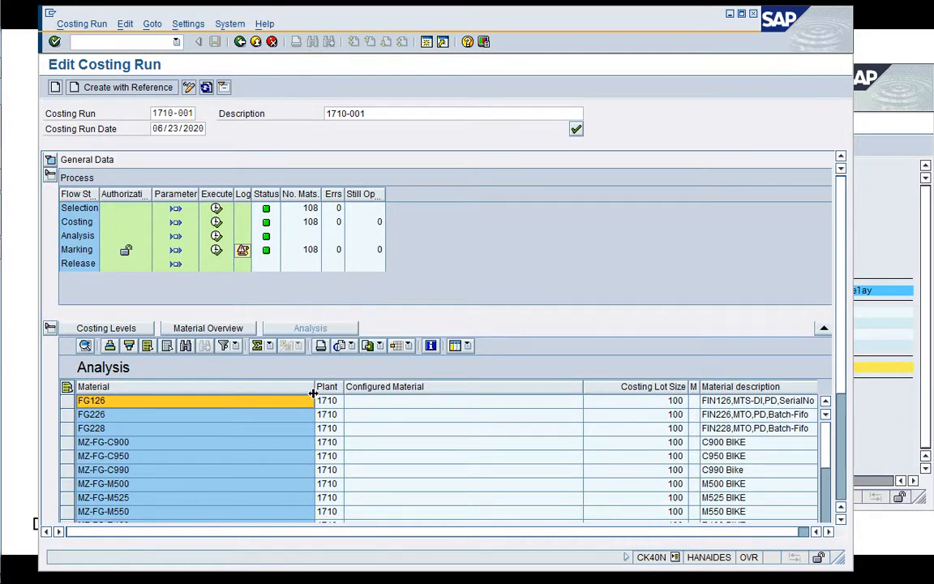
left_click_drag(312, 393, 180, 392)
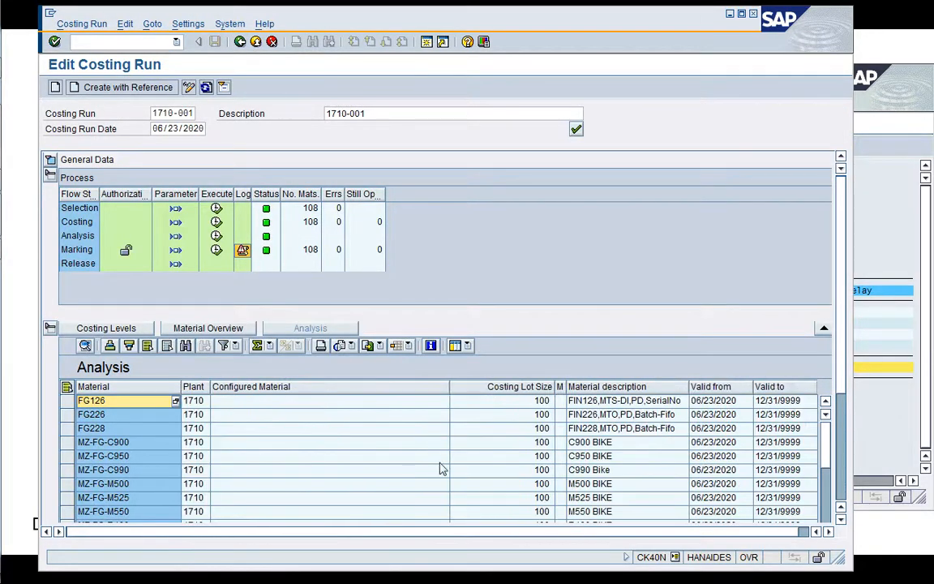
Refresh the job overview, open a new session and display material FG228 in MM03 for plant 1710 and storage location 171A.
left_click(896, 214)
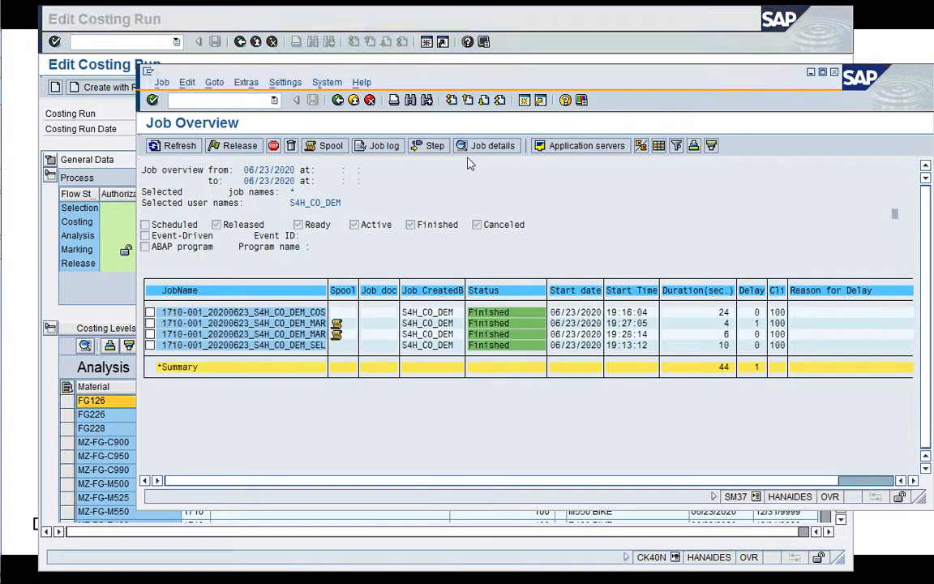
left_click(183, 145)
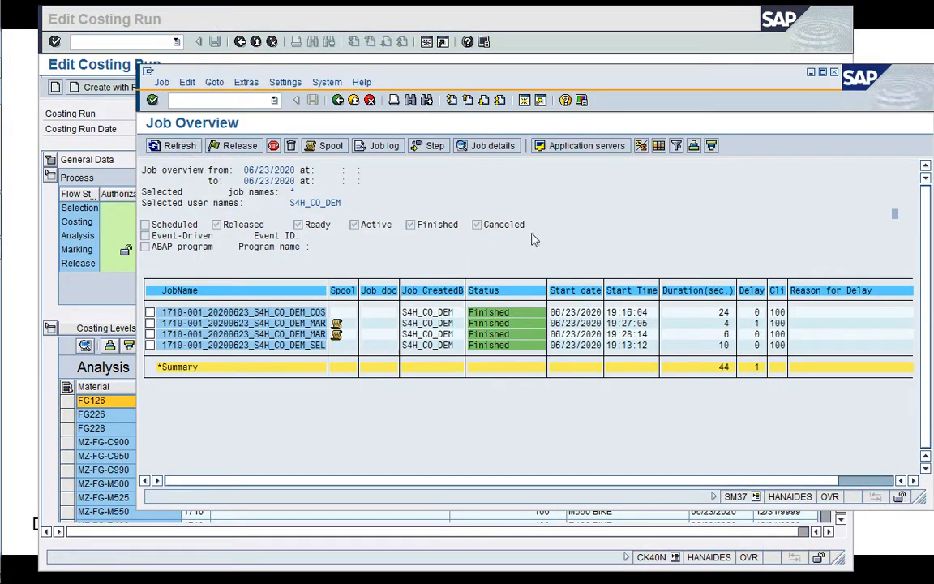
left_click(523, 101)
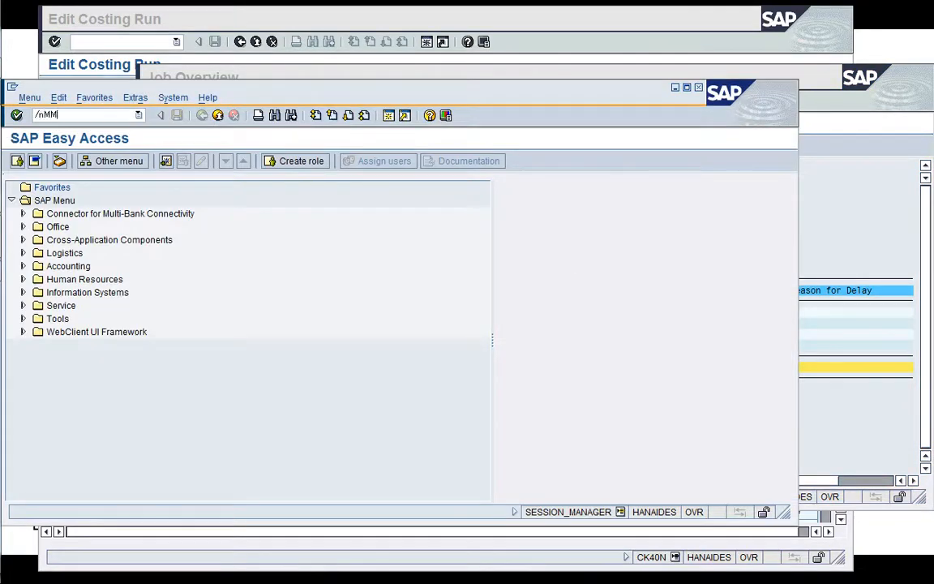
key("Return")
key("Return")
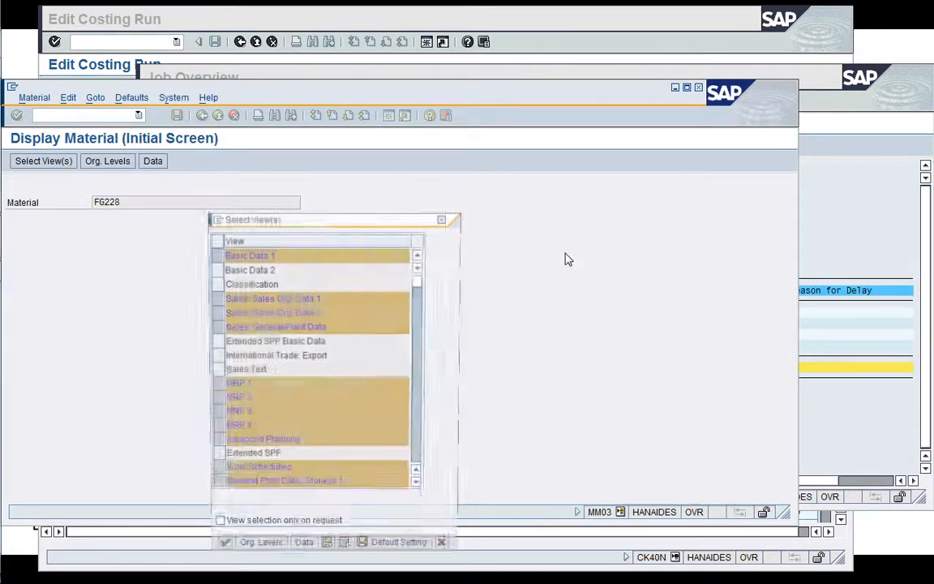
key("Return")
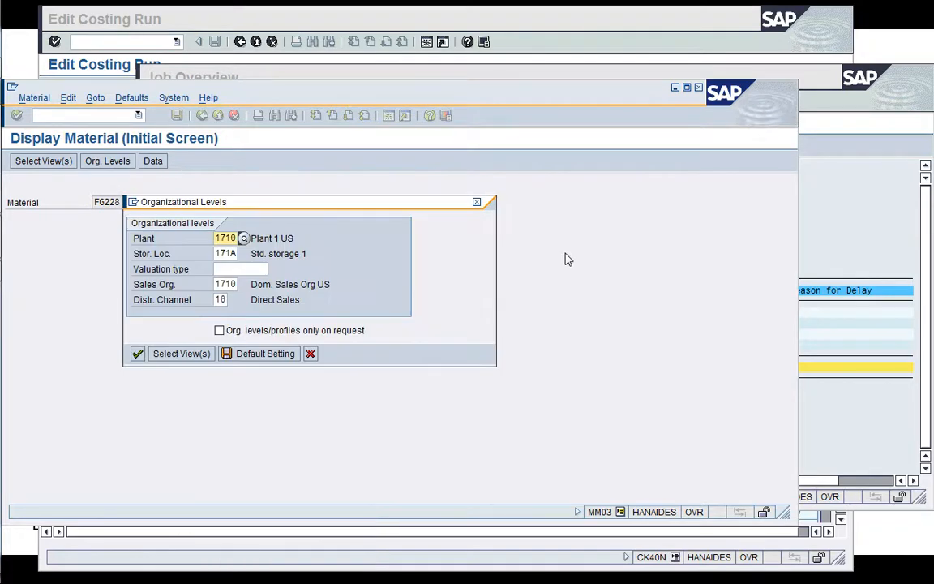
key("Return")
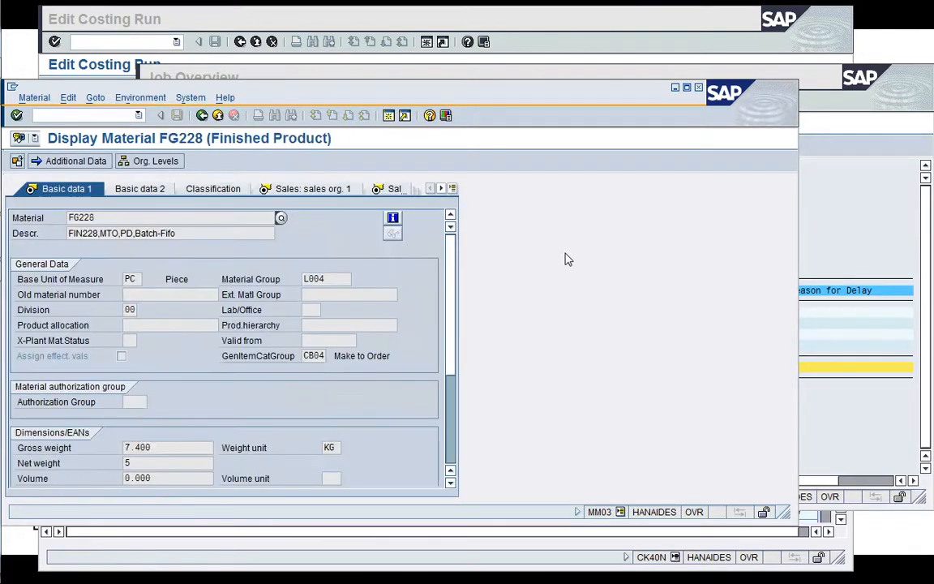
Examine the future and current cost estimates in FG228's Costing 2 view and close the material session.
left_click(454, 189)
left_click(521, 496)
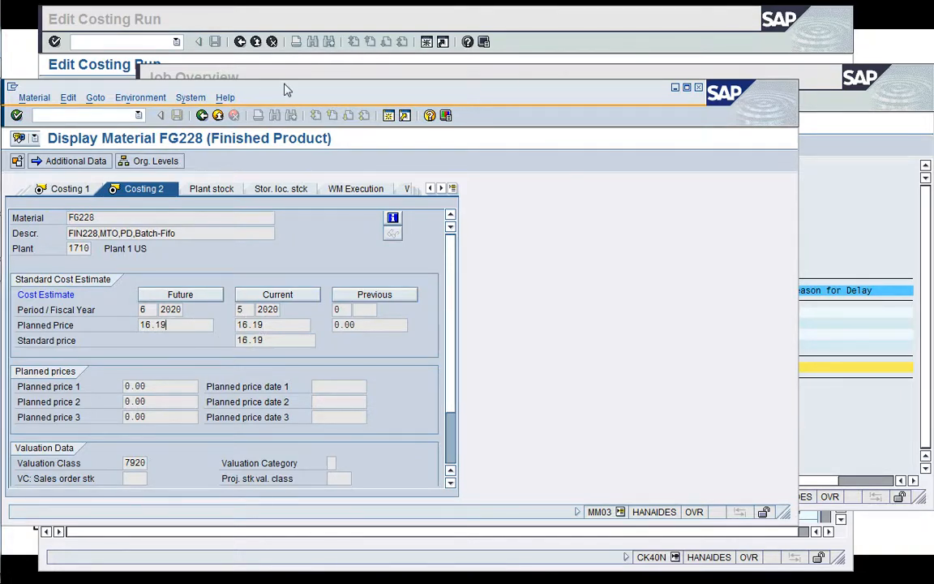
left_click_drag(296, 91, 452, 36)
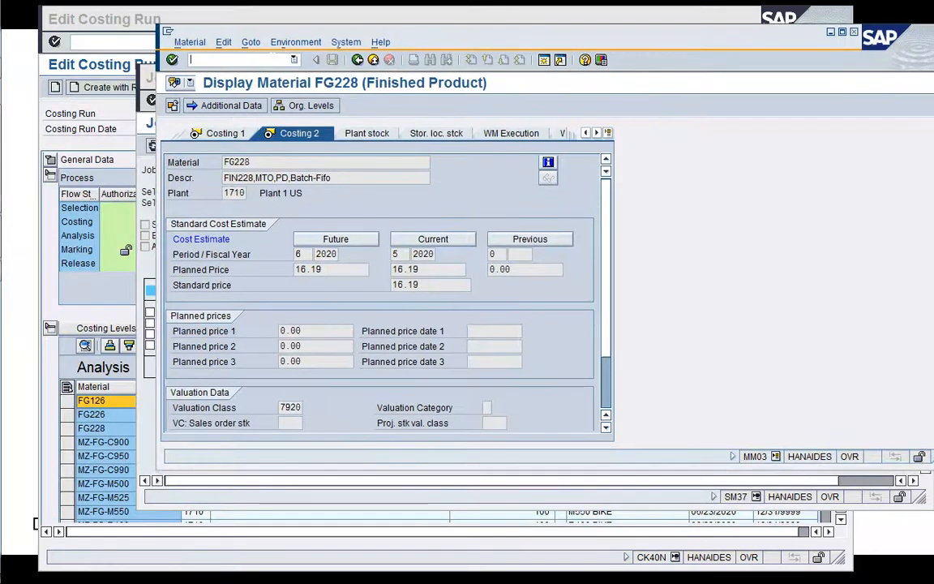
key("Return")
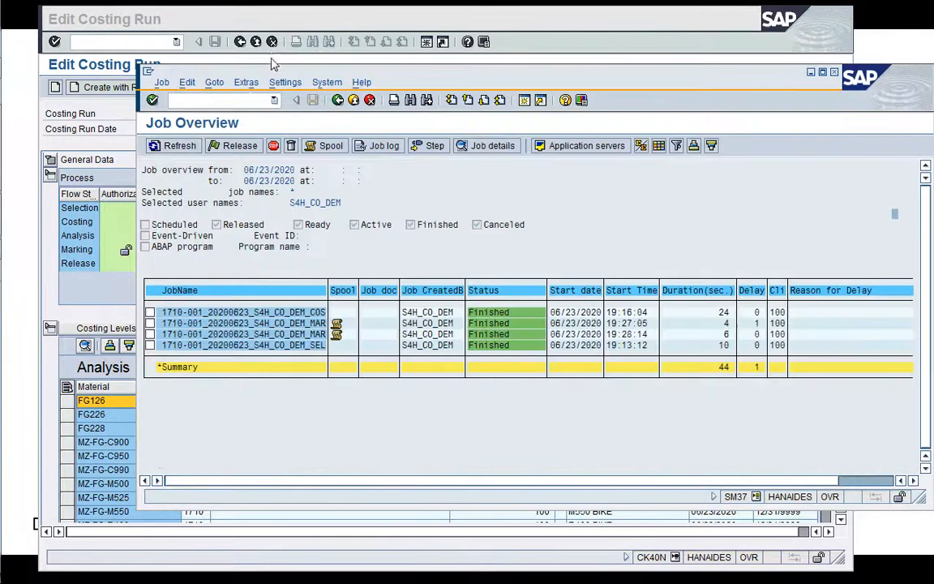
Return to the costing run and save the Release parameters with Test Run, With List Output and Background Processing enabled.
left_click(111, 291)
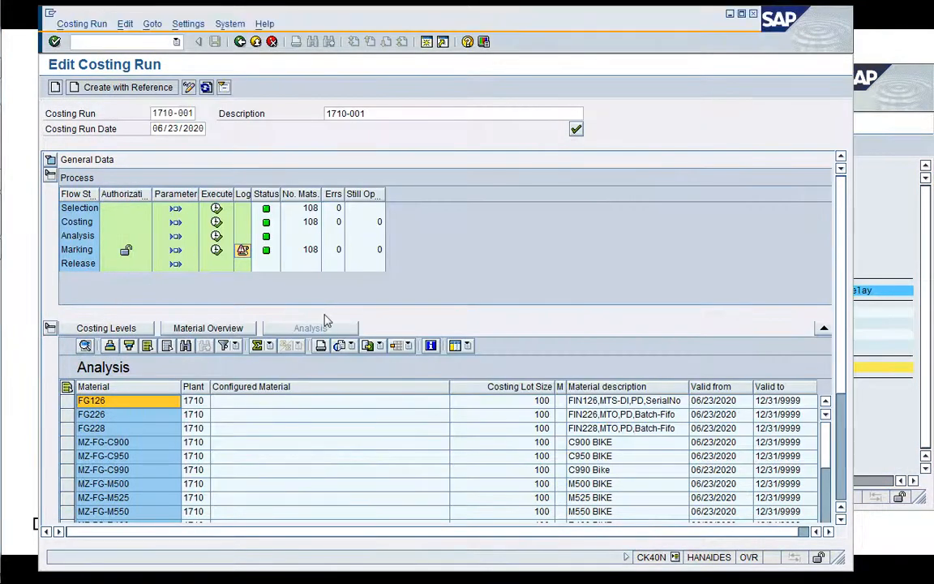
left_click(176, 265)
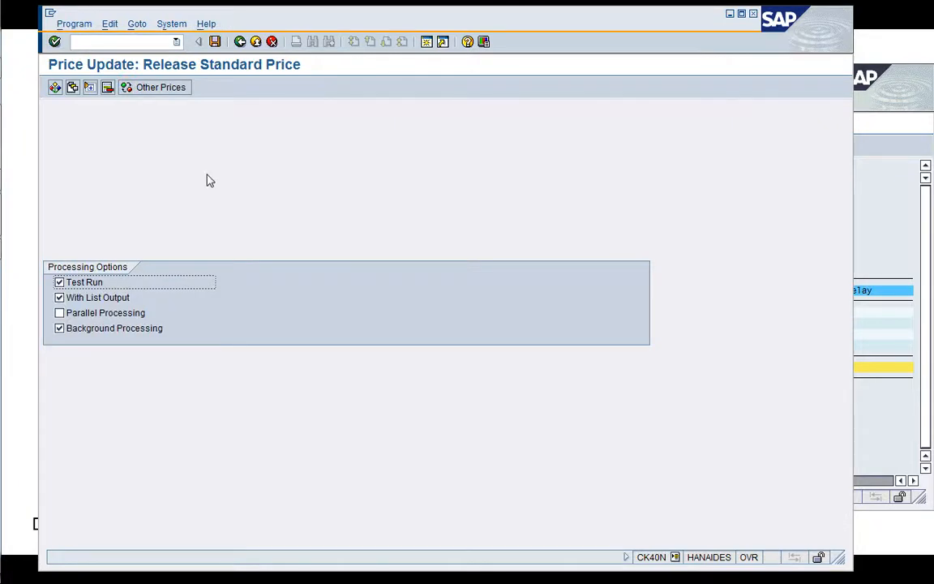
left_click(215, 42)
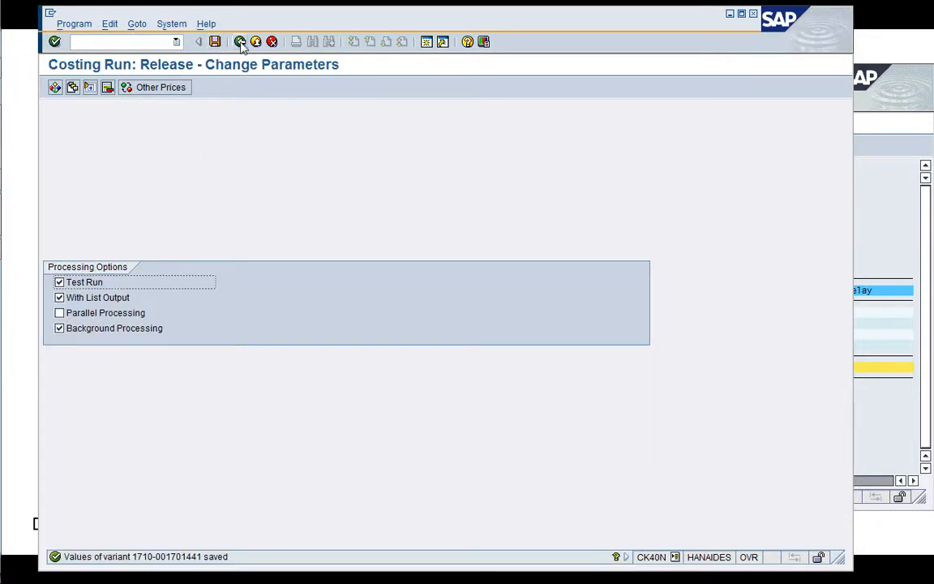
left_click(240, 42)
Execute the Release test run as an immediate background job with output device LP01 and refresh the costing run.
left_click(216, 264)
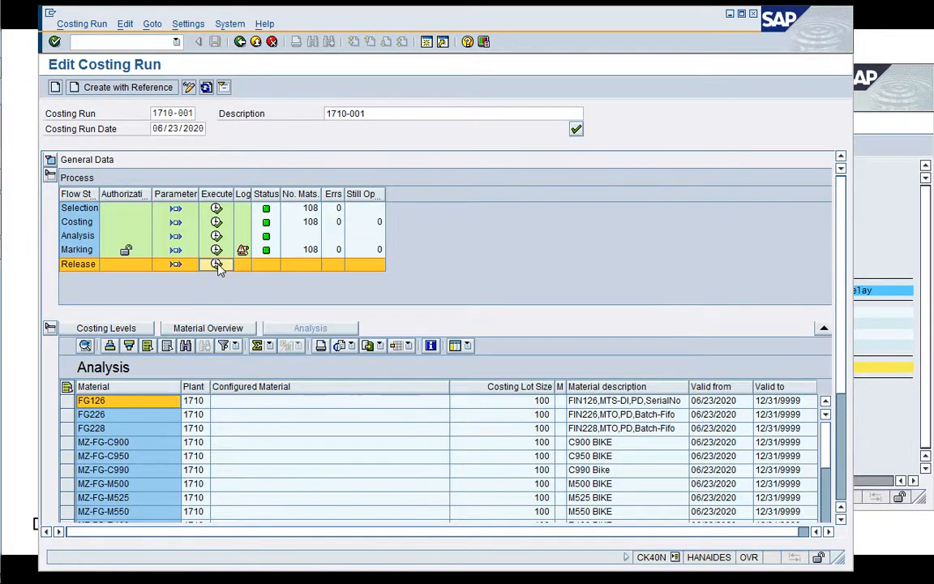
left_click(237, 272)
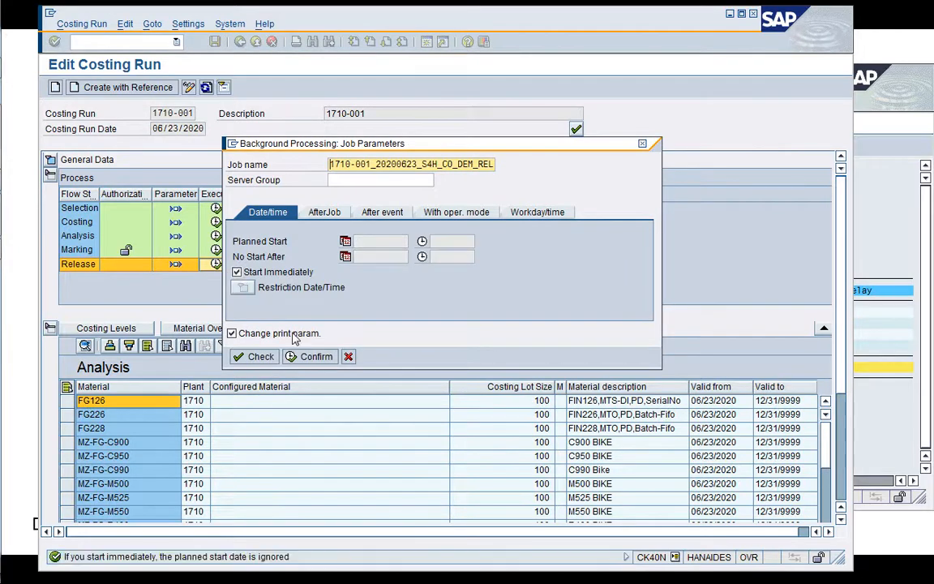
left_click(308, 358)
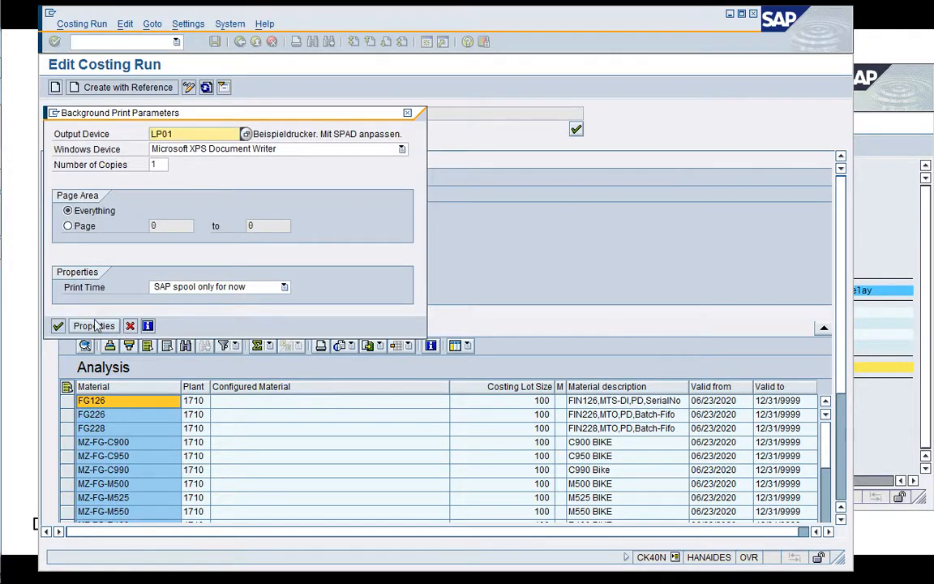
left_click(59, 326)
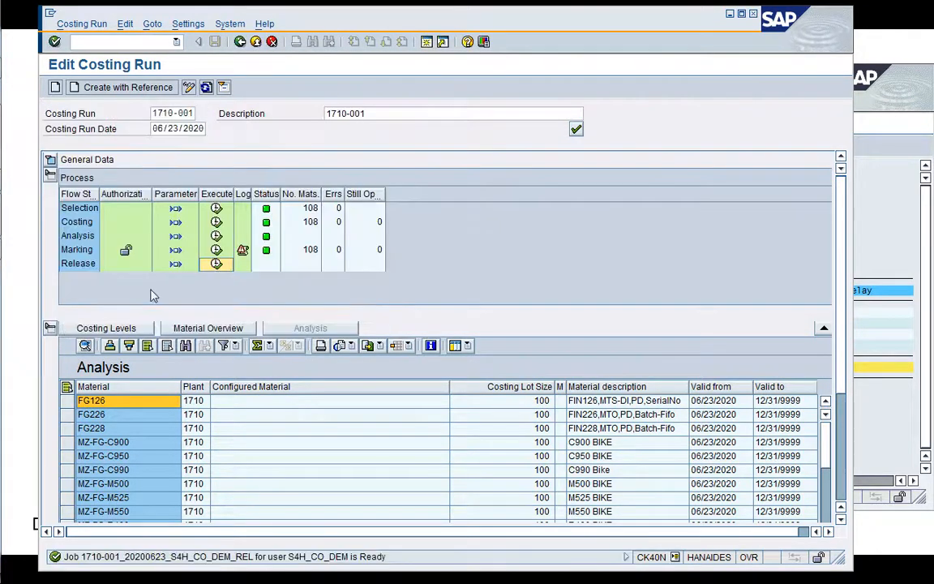
left_click(208, 91)
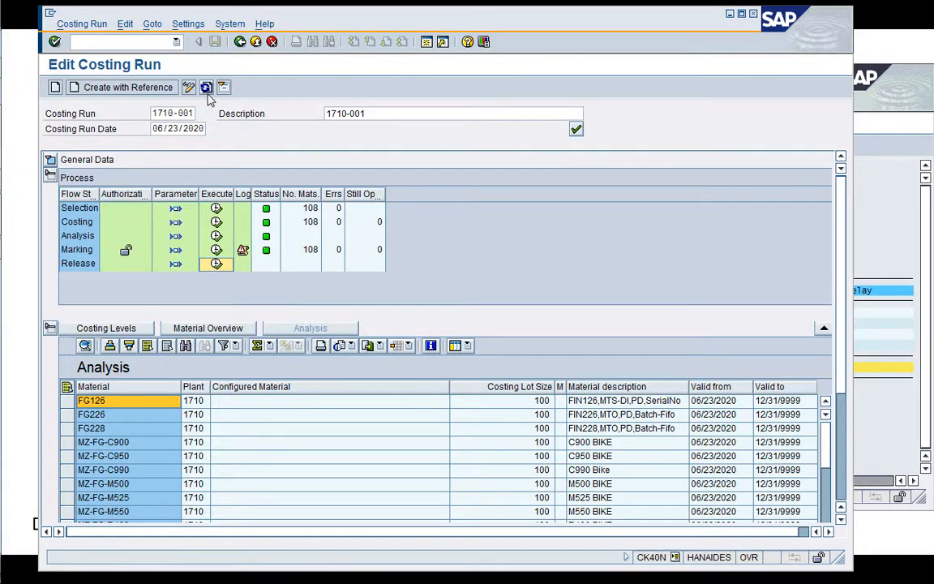
left_click(208, 90)
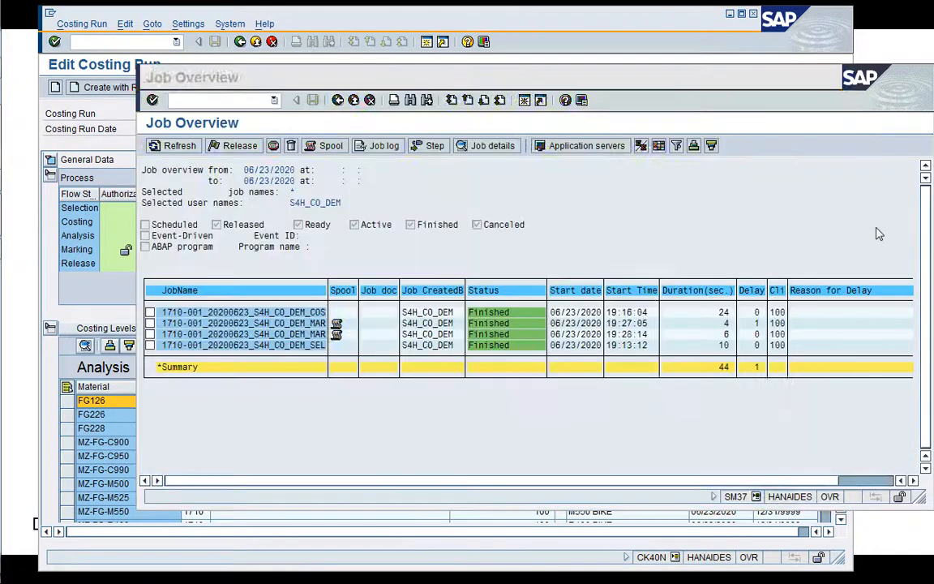
Refresh the SM37 job overview and read the job log of the release job.
left_click(872, 232)
left_click(179, 147)
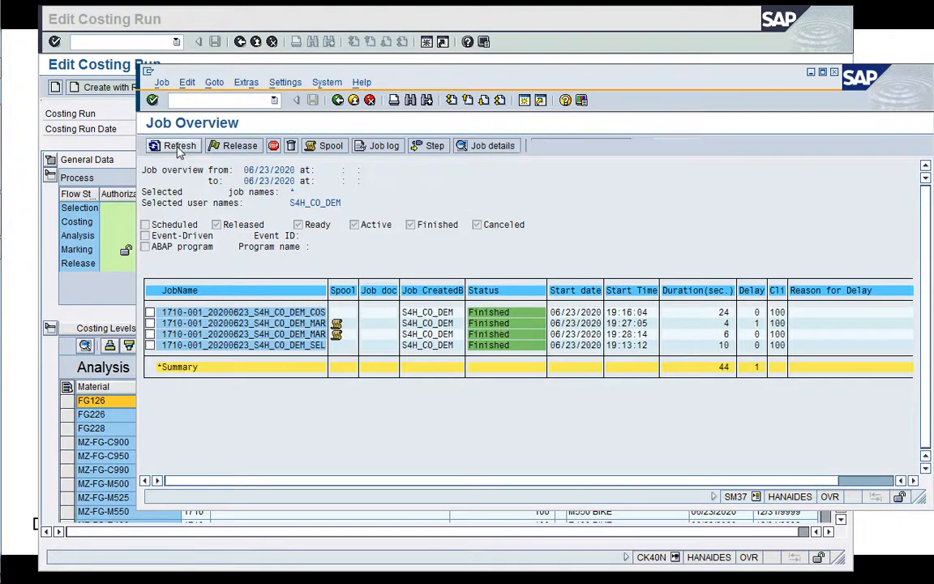
left_click(158, 143)
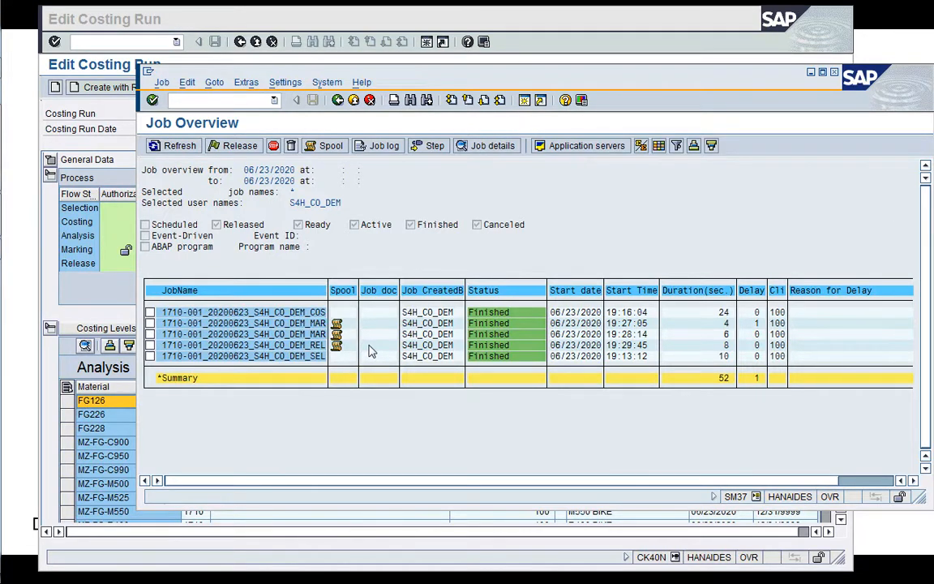
left_click(386, 146)
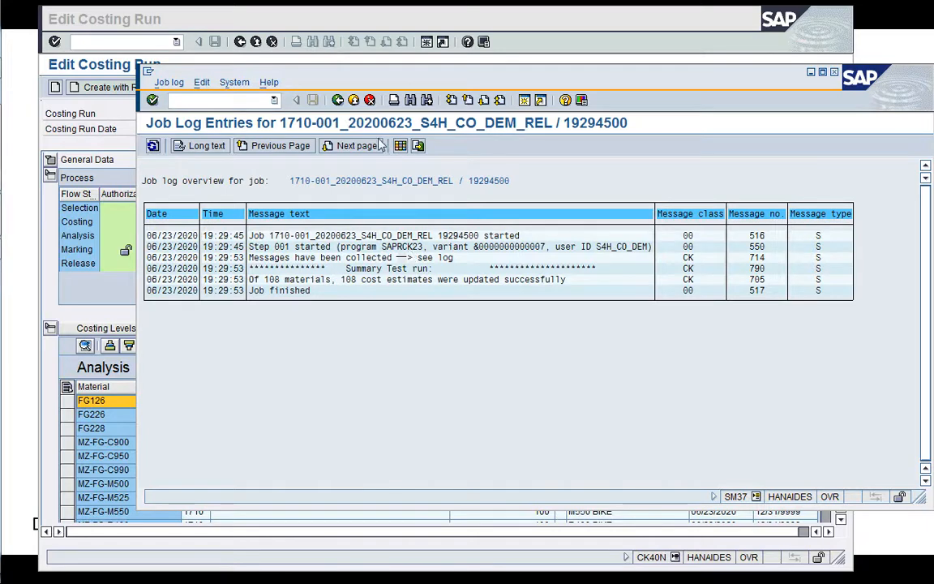
Leave the job log and display the contents of the release test job's spool request.
left_click(337, 102)
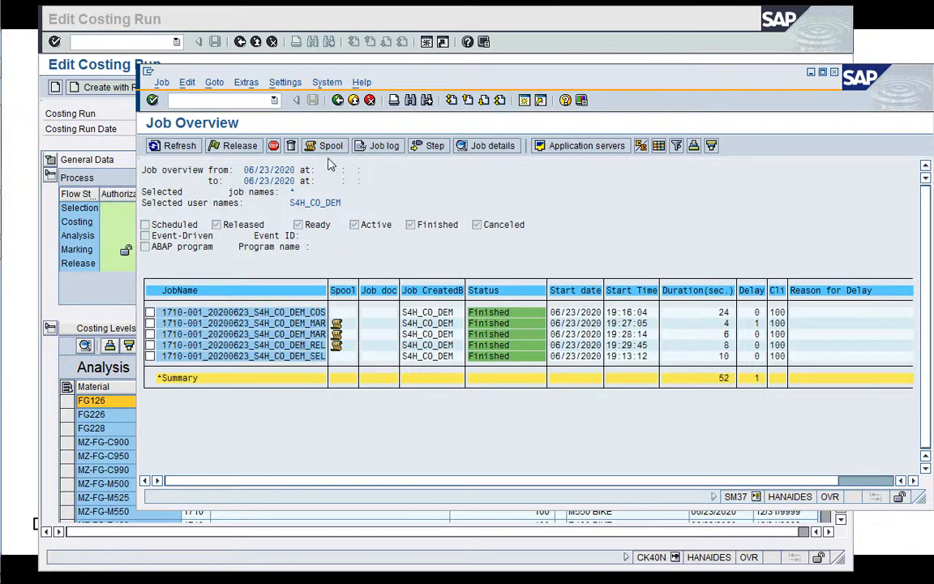
left_click(301, 147)
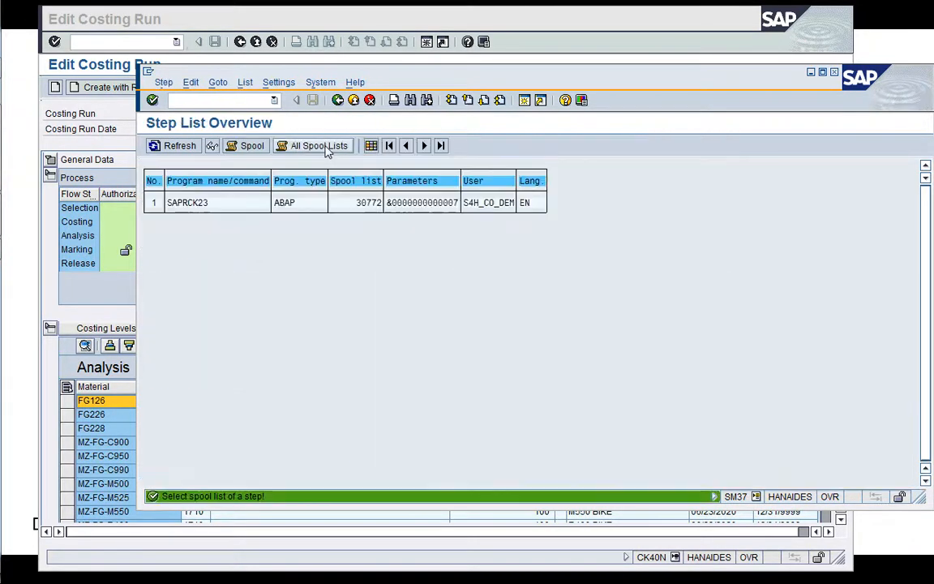
left_click(250, 147)
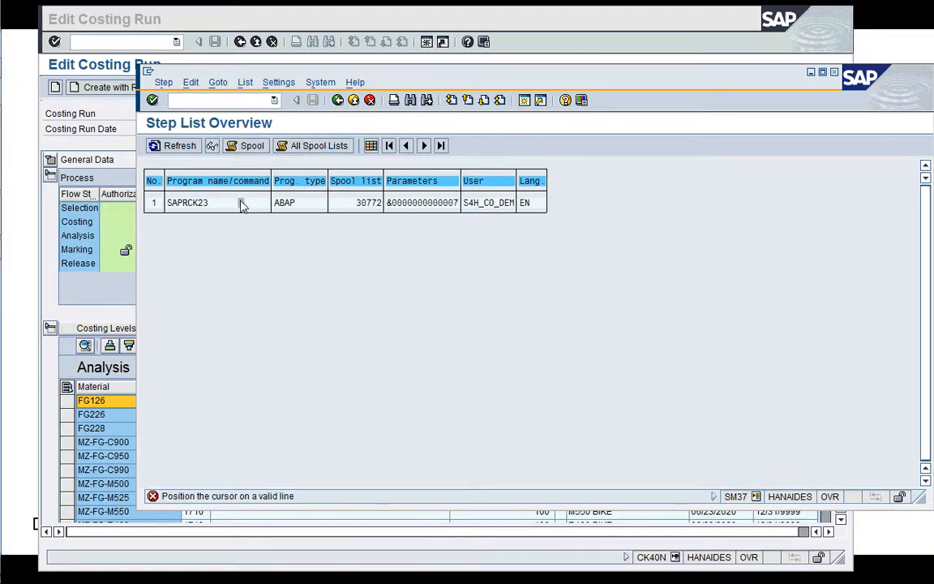
left_click(242, 147)
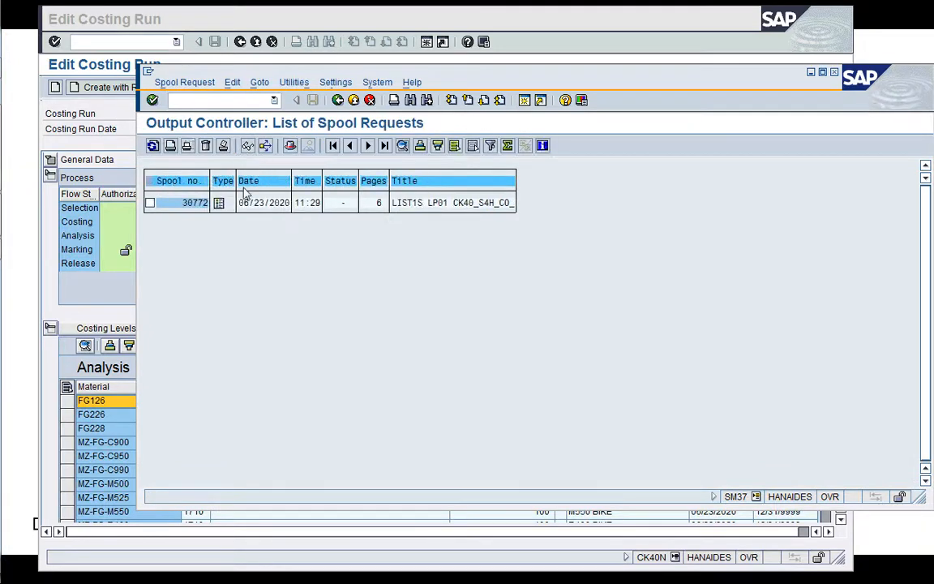
left_click(248, 146)
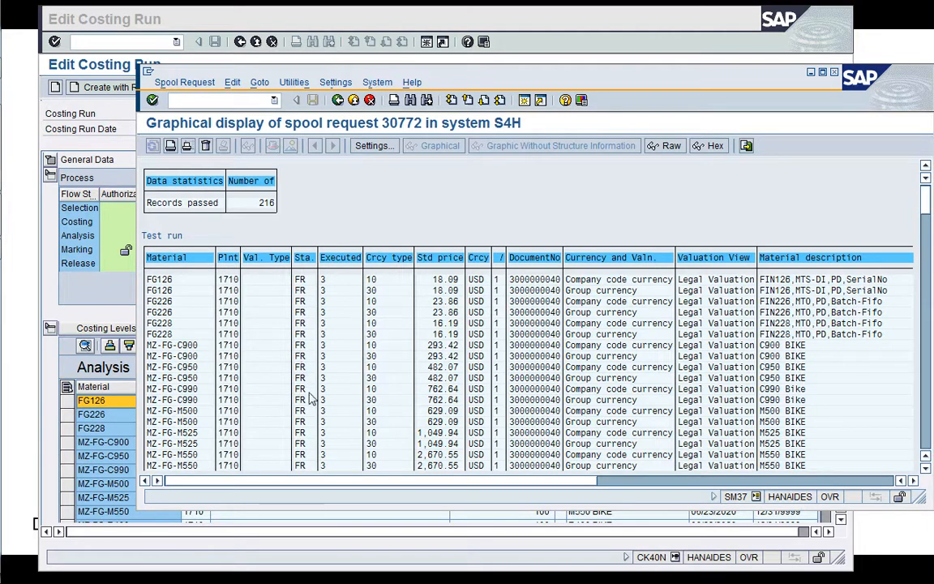
Examine the standard prices per material in the test run's spool list, then leave the list.
scroll(928, 424, "down", 5)
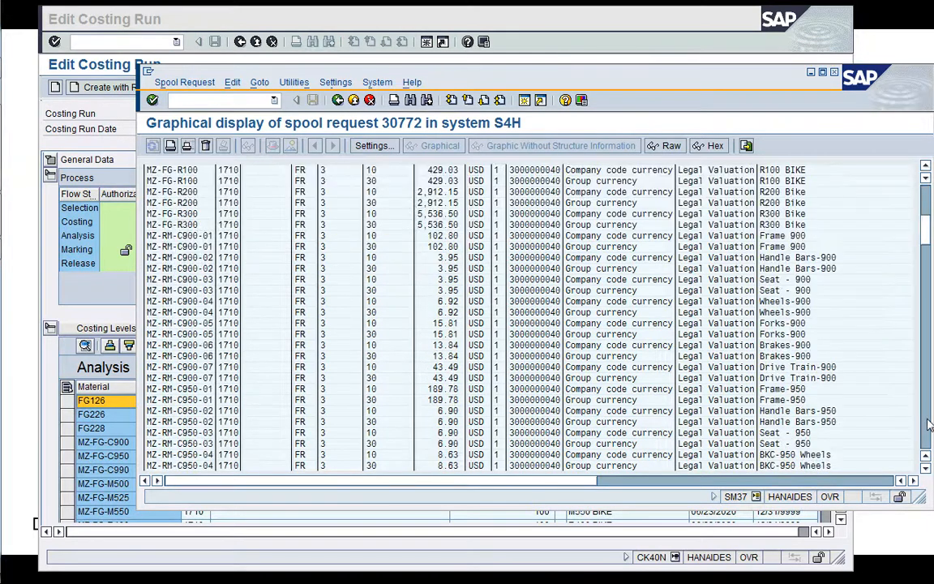
scroll(929, 424, "down", 5)
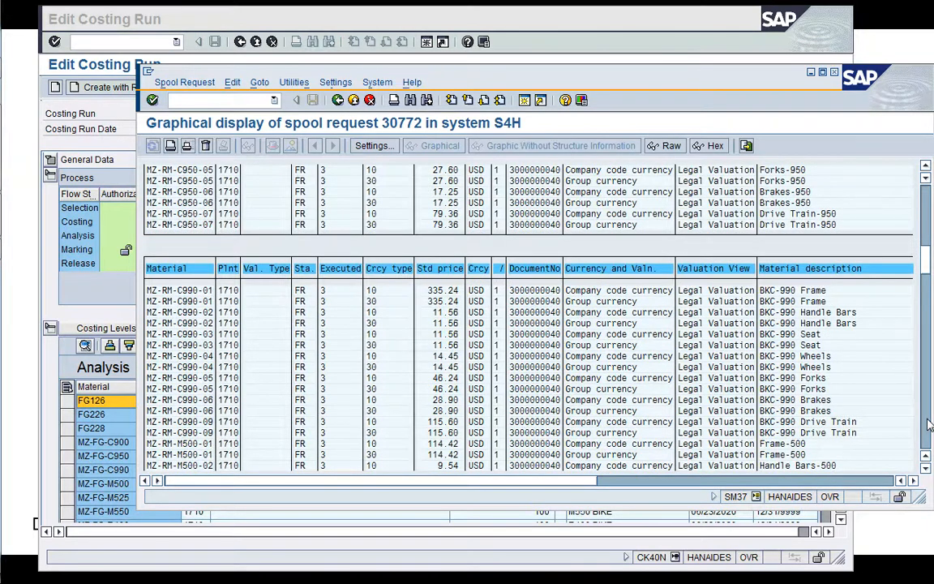
scroll(928, 425, "down", 5)
scroll(929, 424, "down", 5)
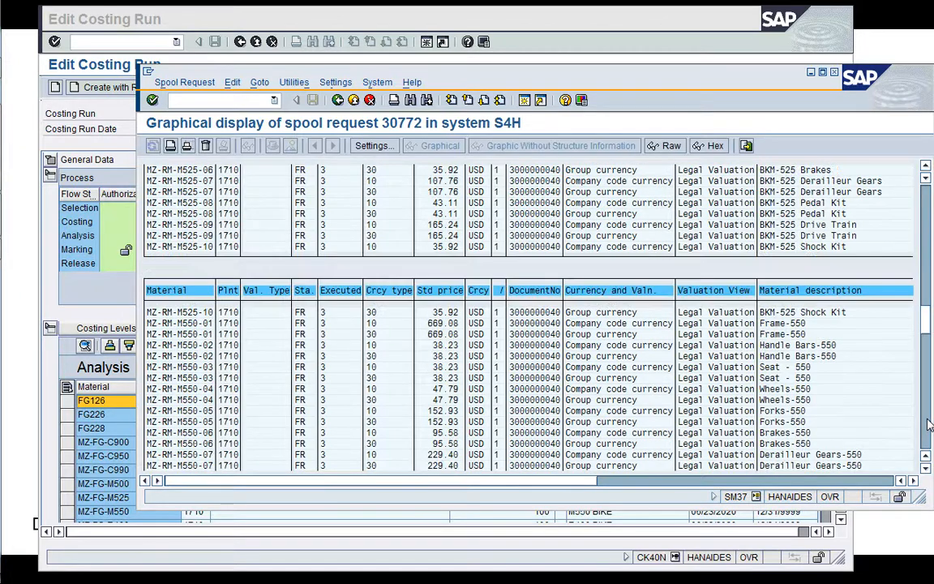
scroll(928, 424, "down", 5)
scroll(929, 424, "down", 5)
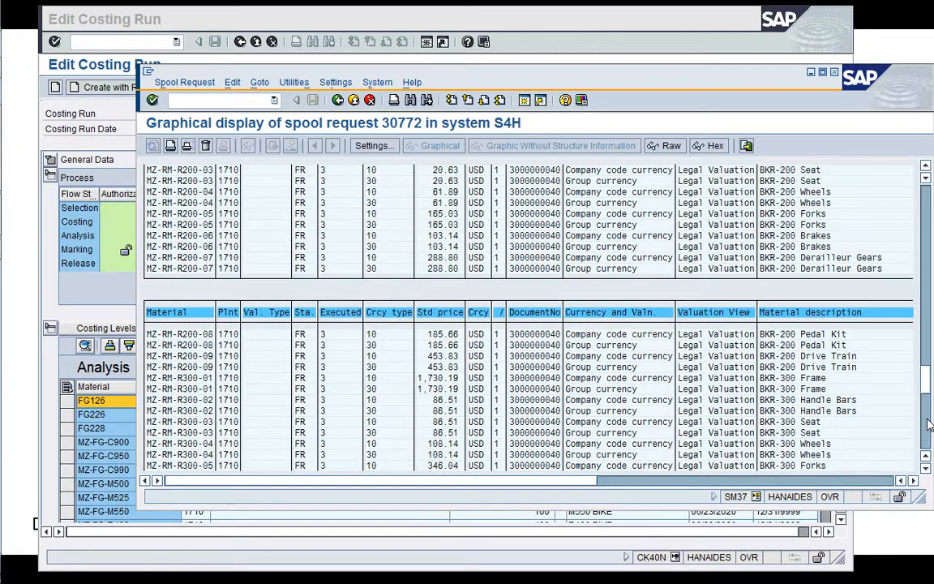
scroll(929, 424, "down", 5)
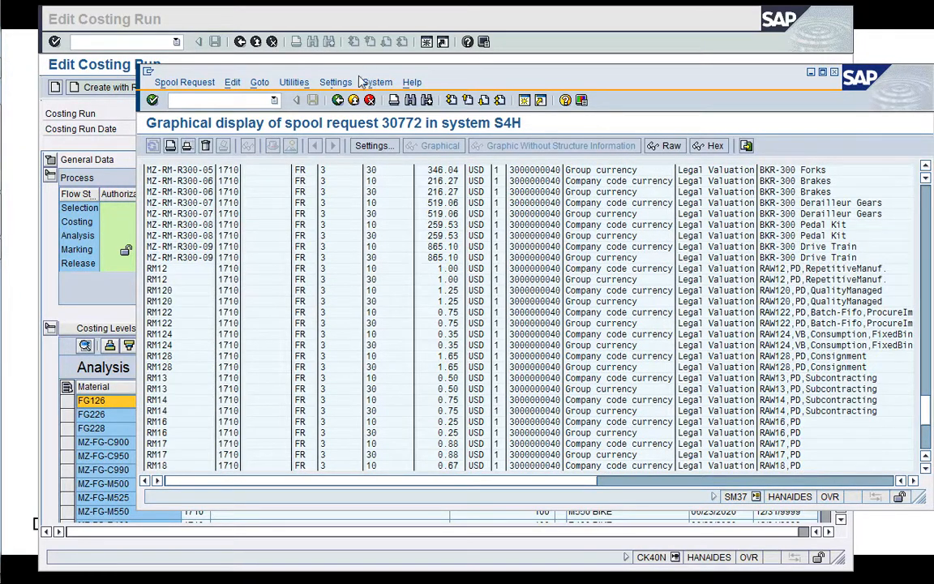
left_click(337, 100)
Narrow the costing run's Configured Material column and save the Release parameters with Test Run off, With List Output and Background Processing on.
left_click(114, 260)
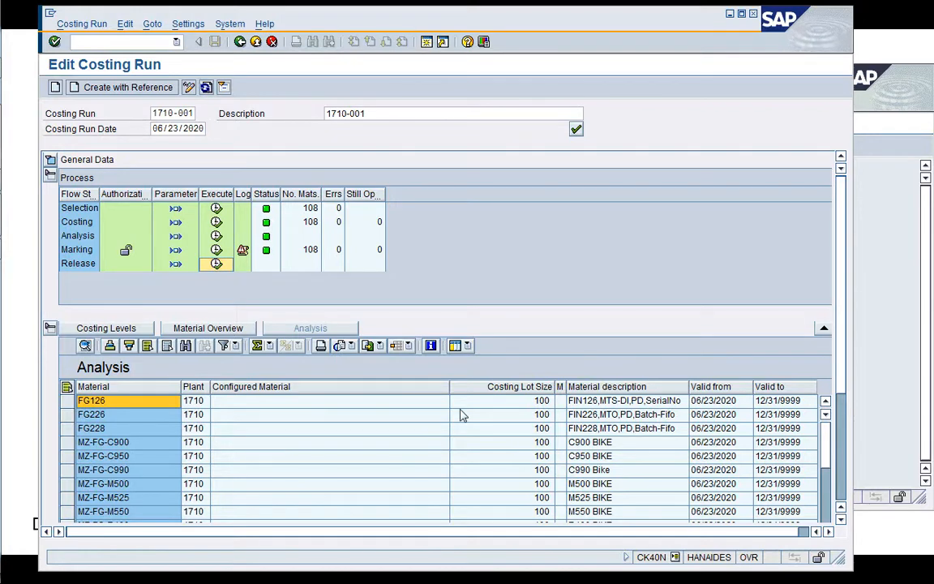
left_click_drag(450, 387, 300, 382)
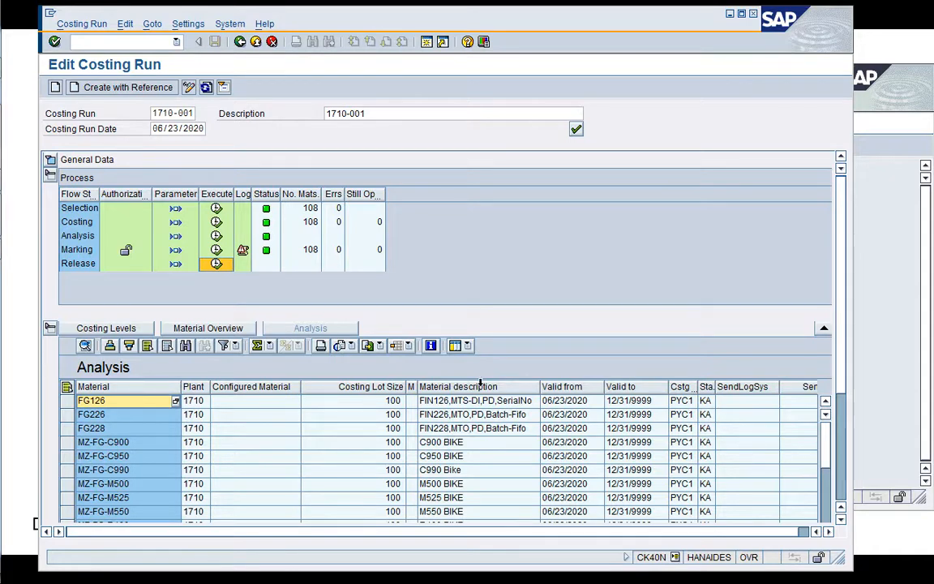
left_click(176, 263)
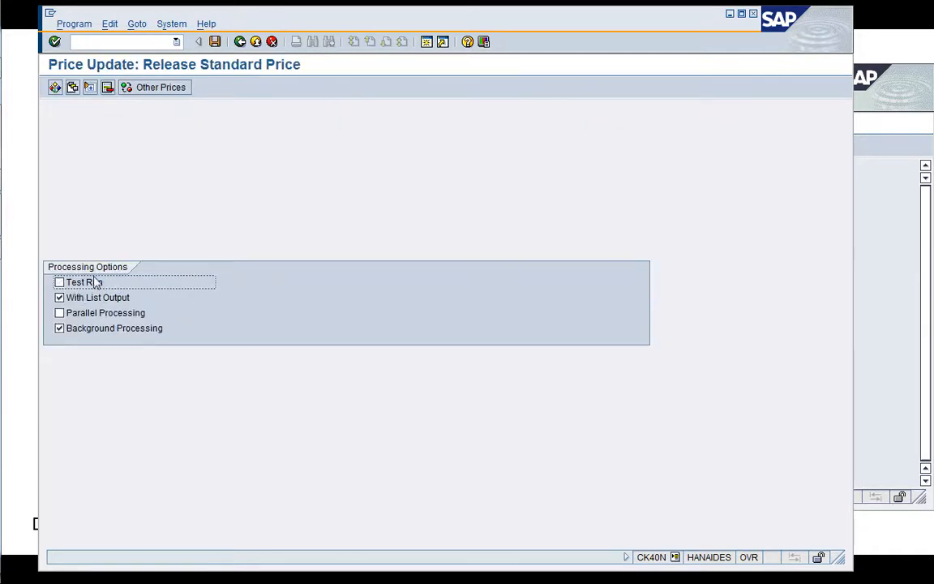
left_click(215, 42)
left_click(240, 42)
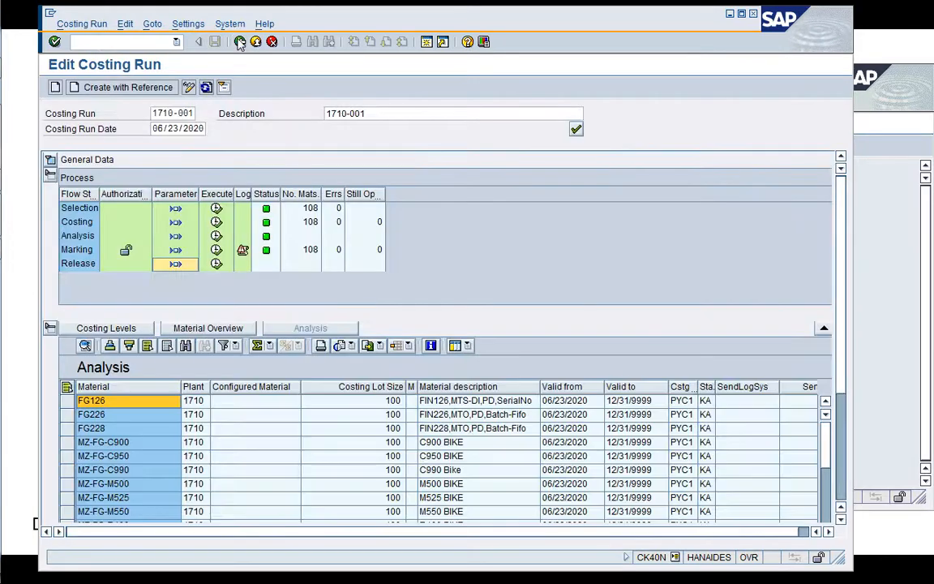
Execute the Release as an immediate background job with output device LP01 and refresh the costing run.
left_click(216, 266)
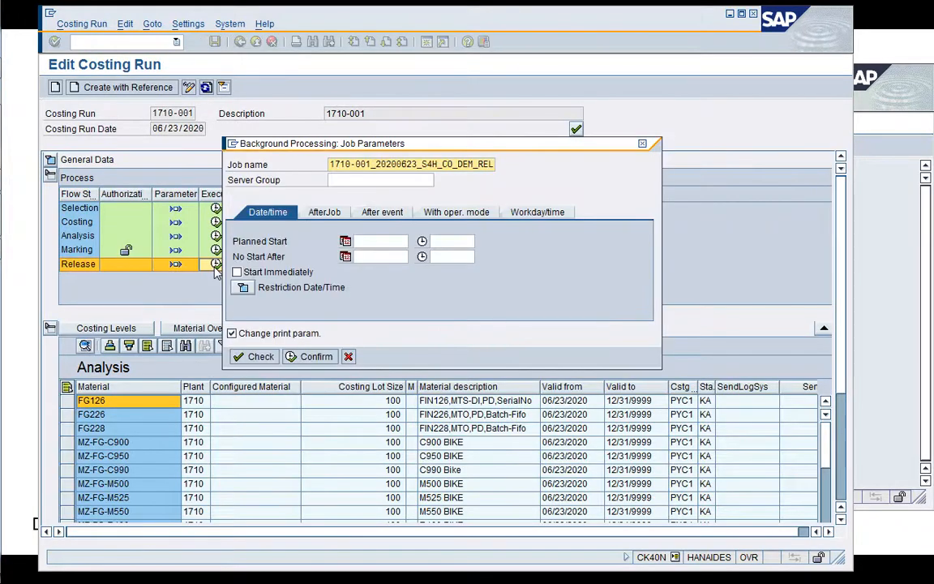
left_click(237, 272)
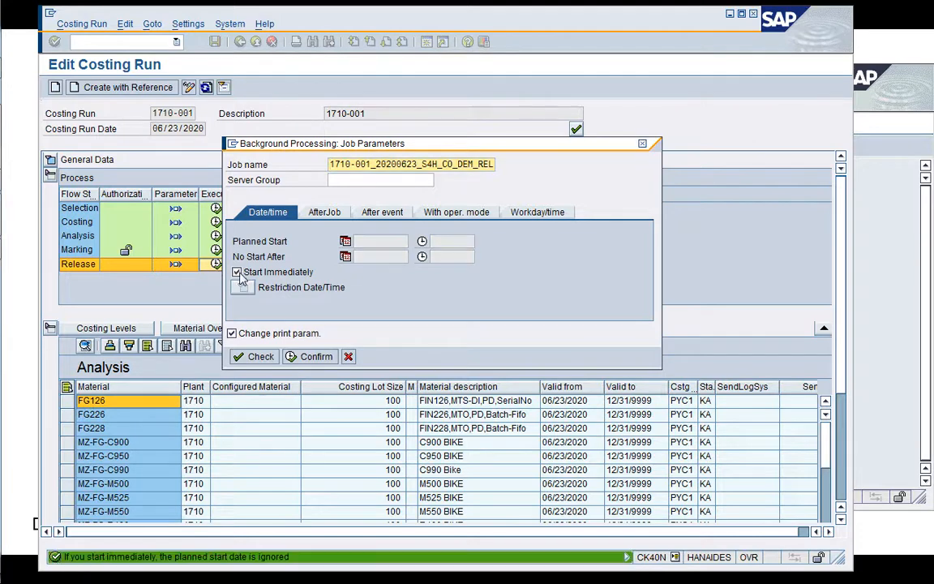
left_click(316, 357)
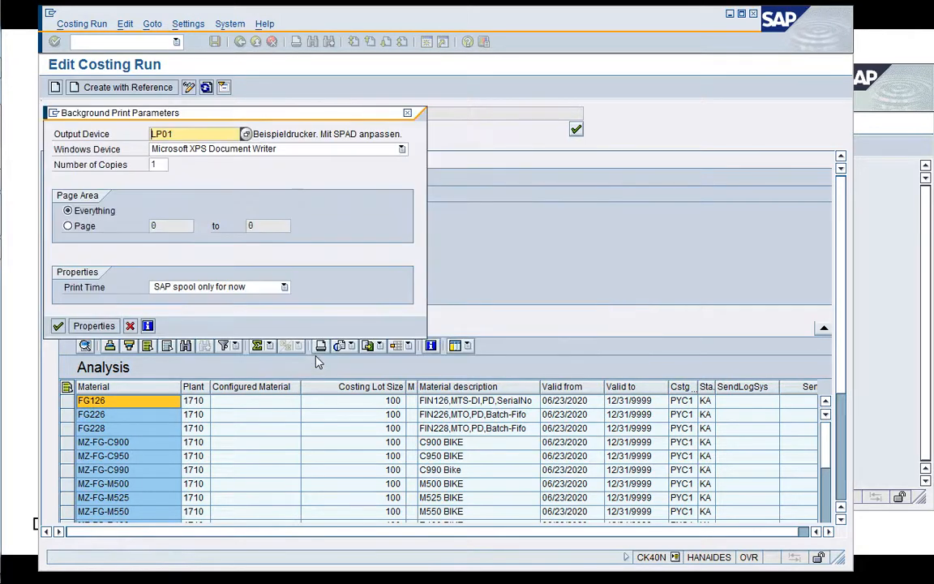
left_click(58, 326)
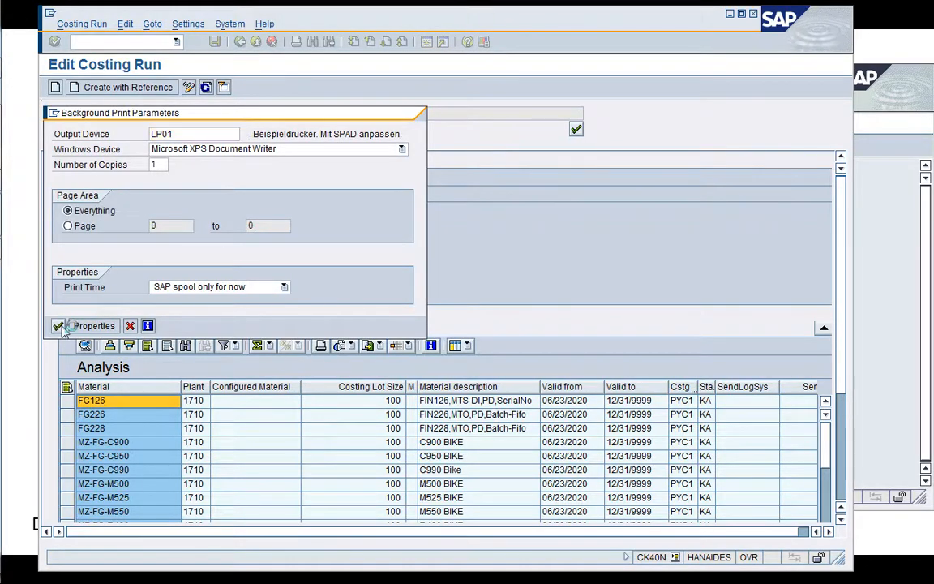
left_click(206, 87)
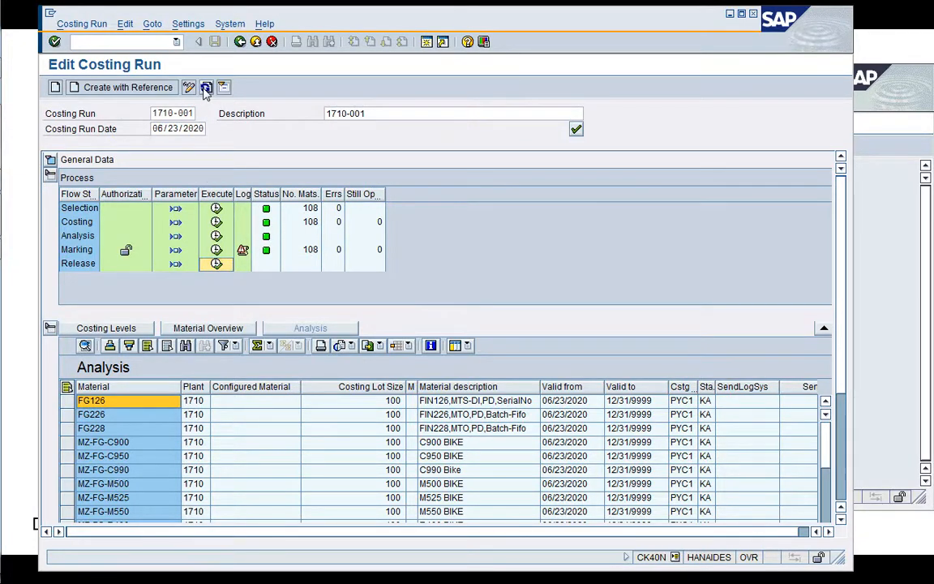
Return to the SM37 job overview, refresh it and read the job log of the newest release job.
left_click(879, 369)
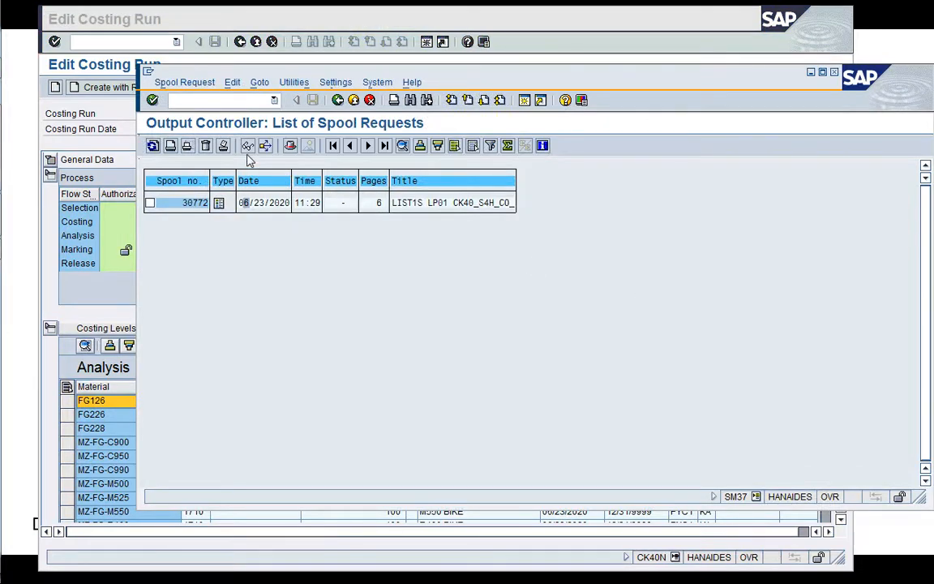
left_click(337, 100)
left_click(338, 100)
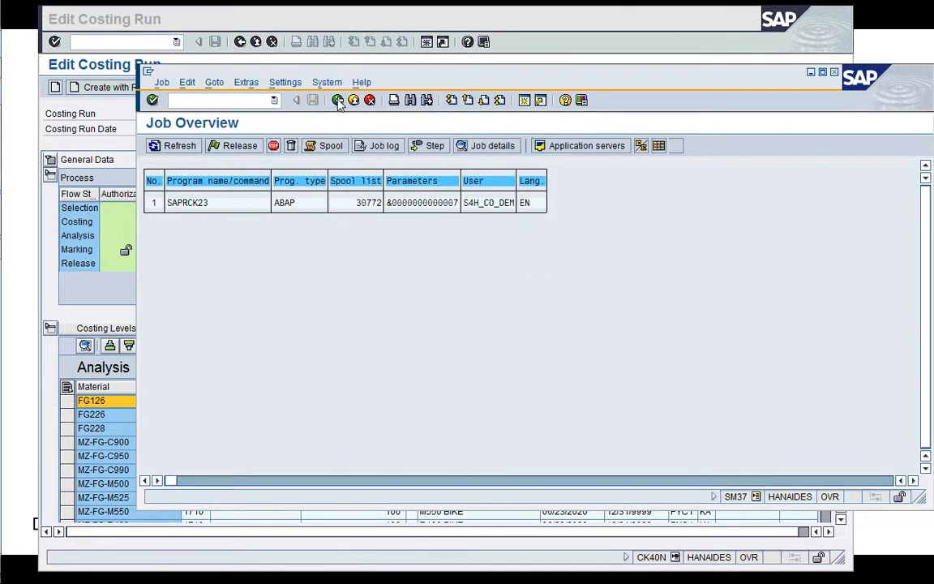
left_click(337, 100)
left_click(338, 99)
left_click(153, 145)
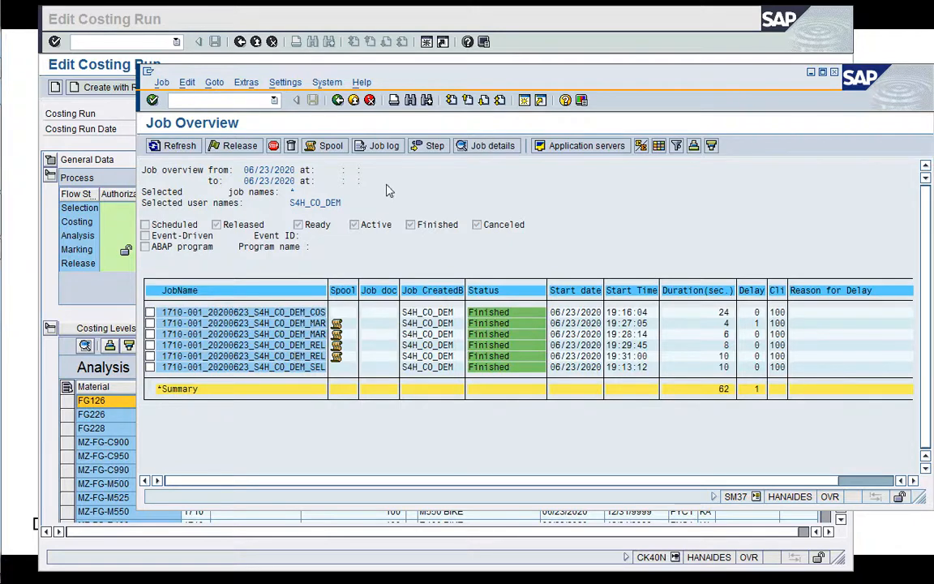
left_click(379, 154)
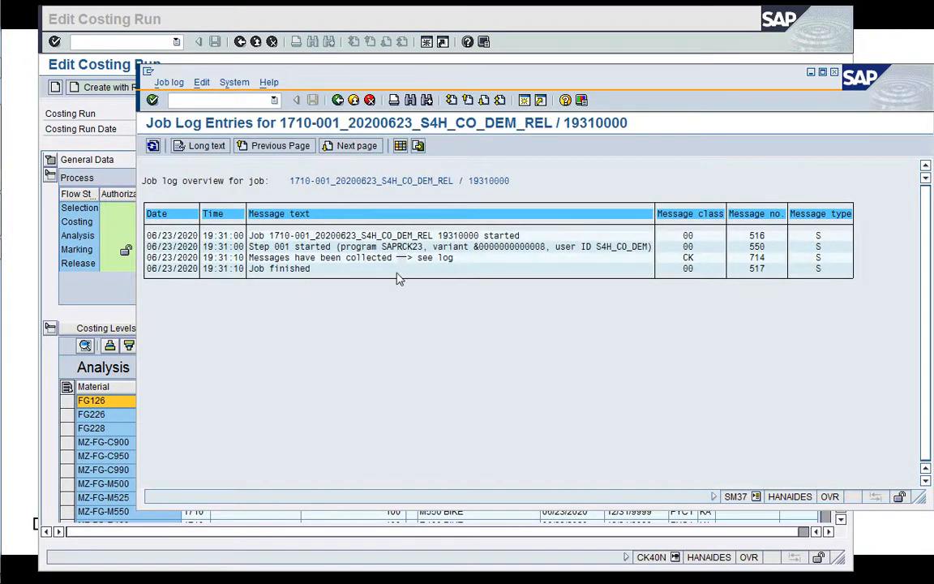
left_click(338, 100)
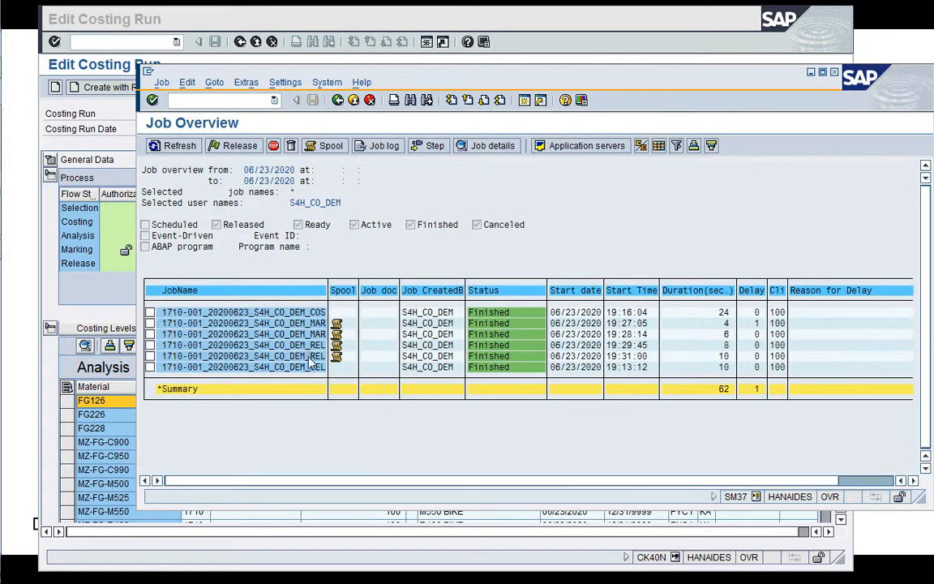
Display the spool list of the newest release job and examine it through its last page.
left_click(318, 146)
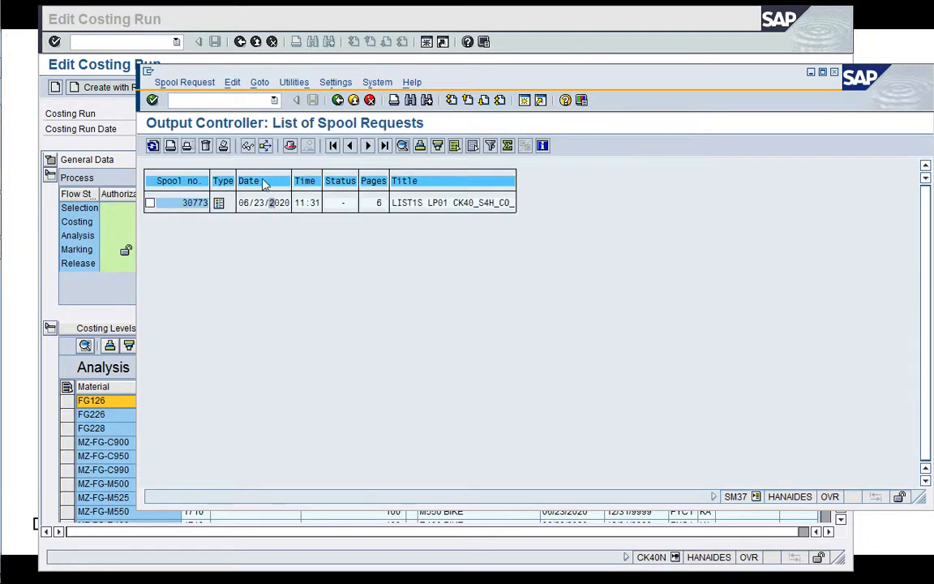
left_click(248, 145)
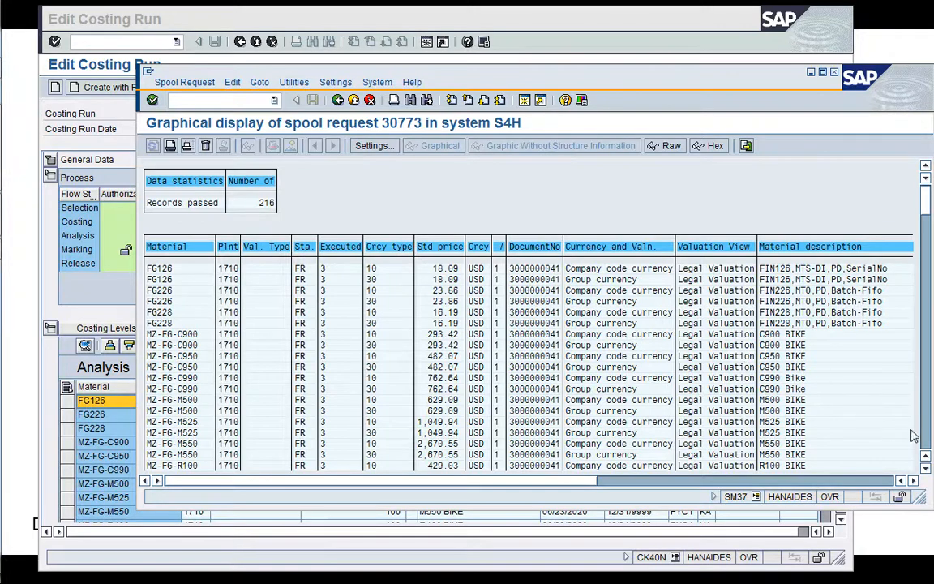
left_click(500, 101)
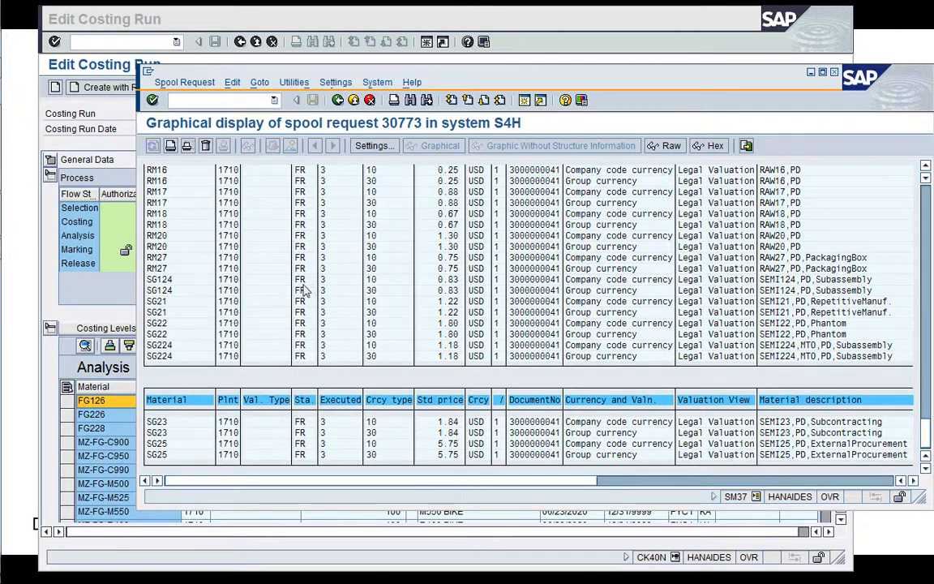
Refresh the costing run and narrow the variant and Material columns of the Analysis list.
left_click(93, 255)
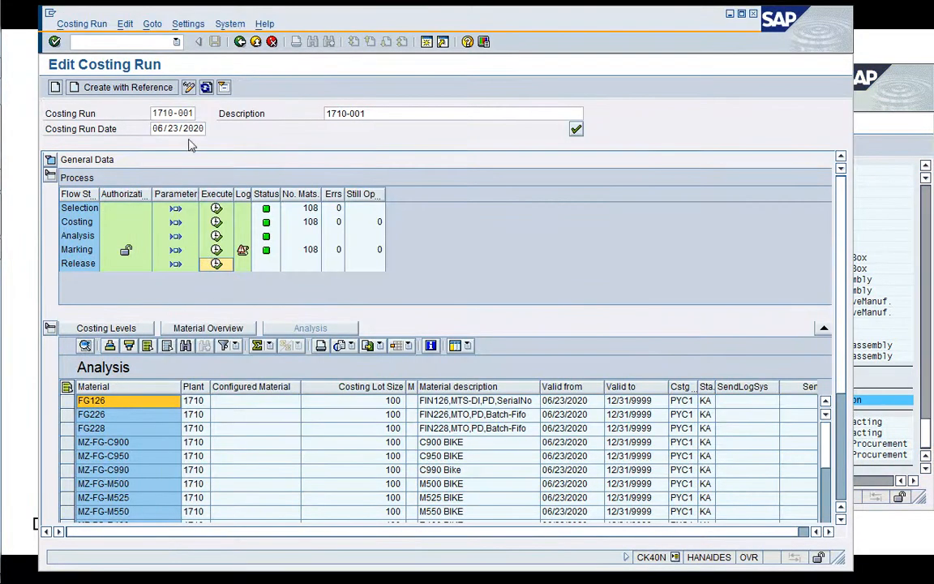
left_click(204, 86)
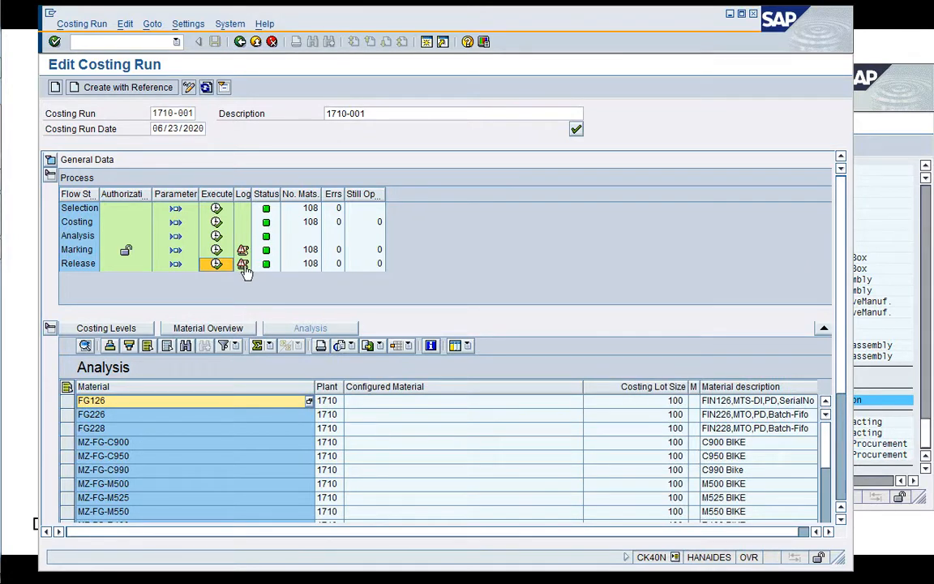
left_click_drag(582, 391, 420, 381)
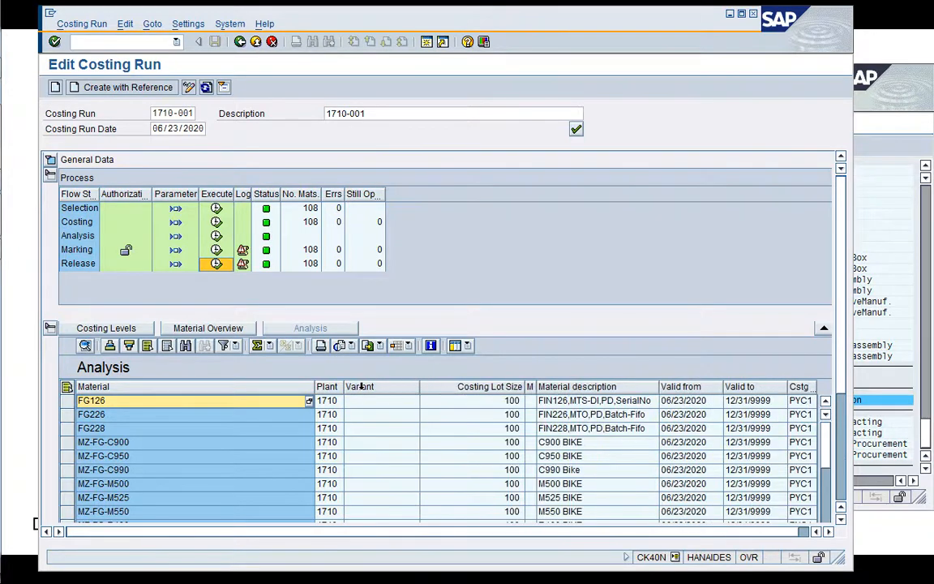
left_click_drag(315, 389, 162, 387)
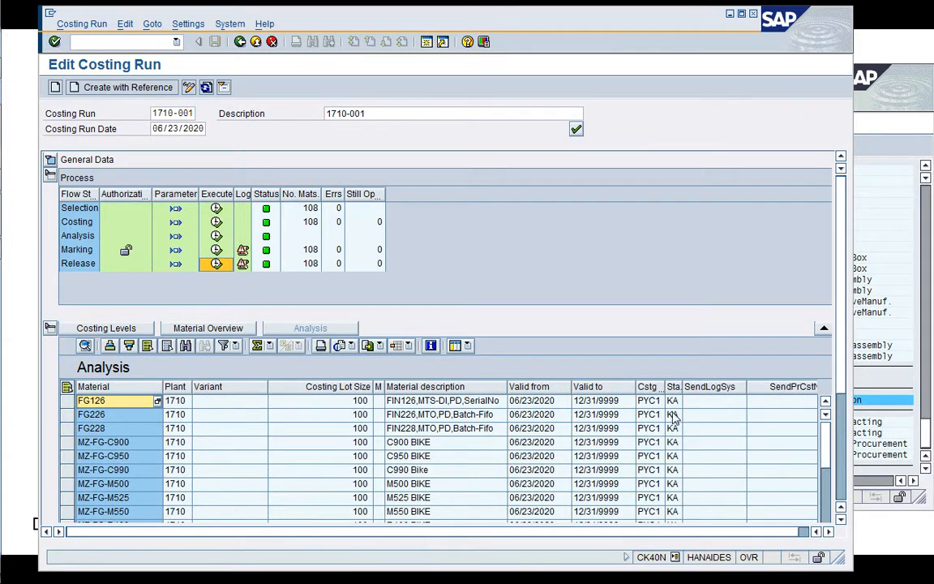
Read the Release log's price change document message in the costing run and leave the log.
left_click(243, 265)
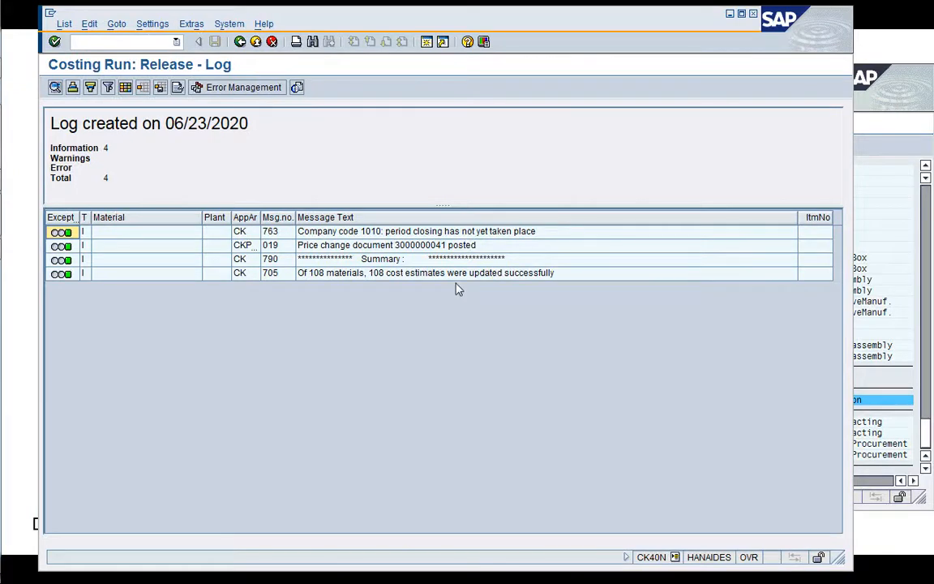
left_click(421, 250)
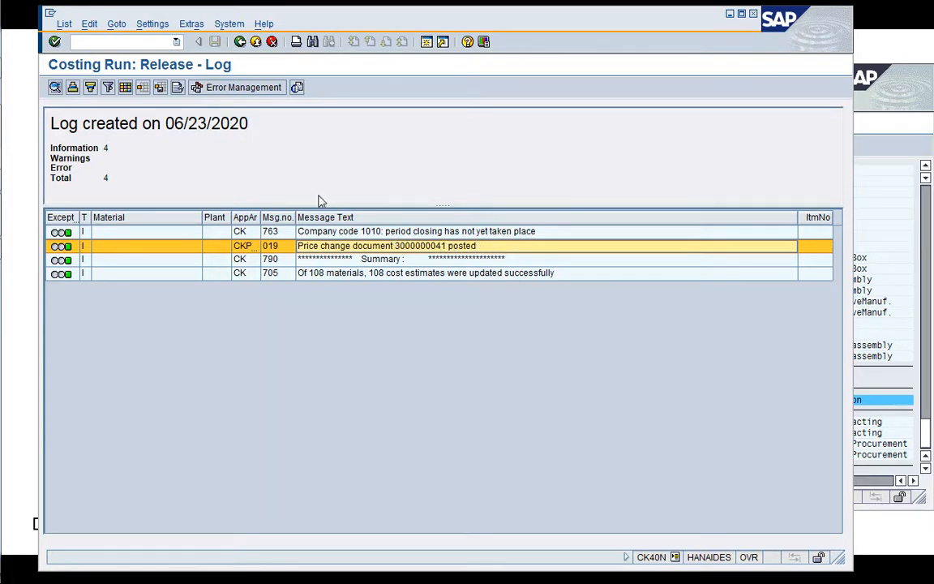
left_click(240, 41)
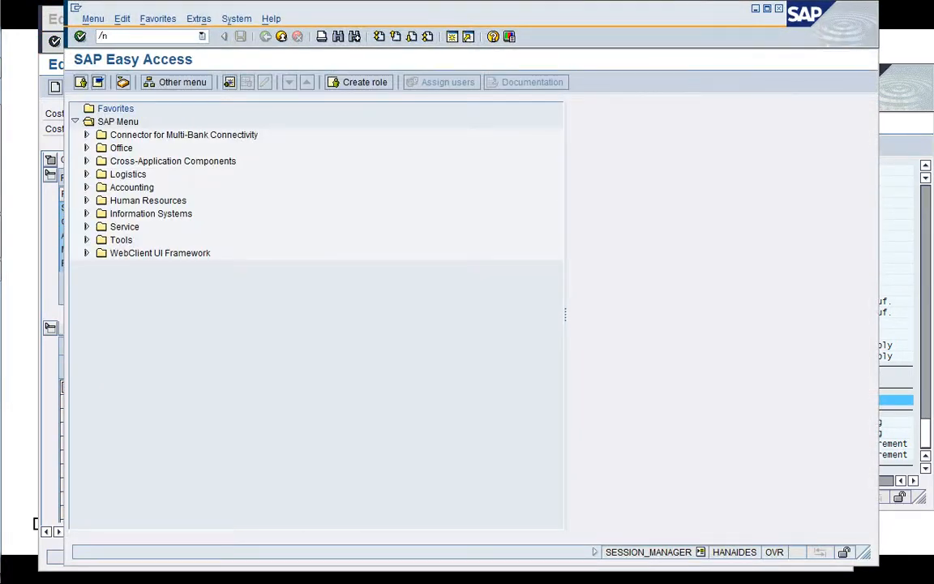
Search the FB03 document list for company code 1710 with entry date 06/23/2020, and close that session.
type("/nFB03")
key("Return")
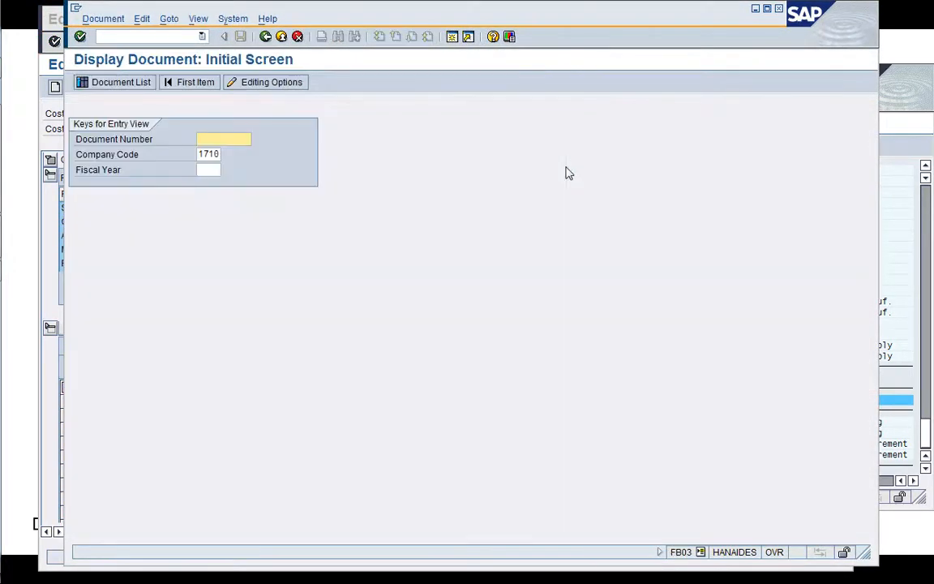
left_click(116, 84)
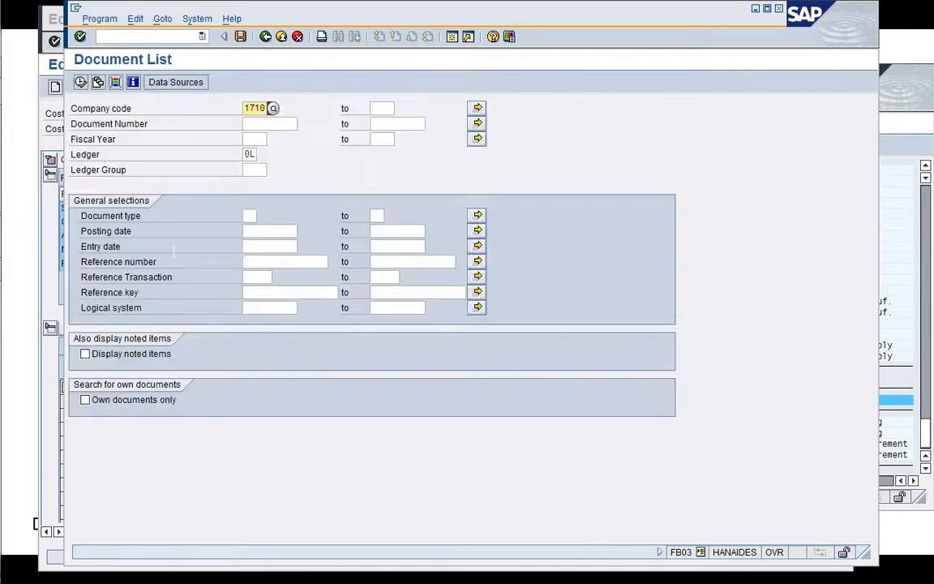
left_click(261, 246)
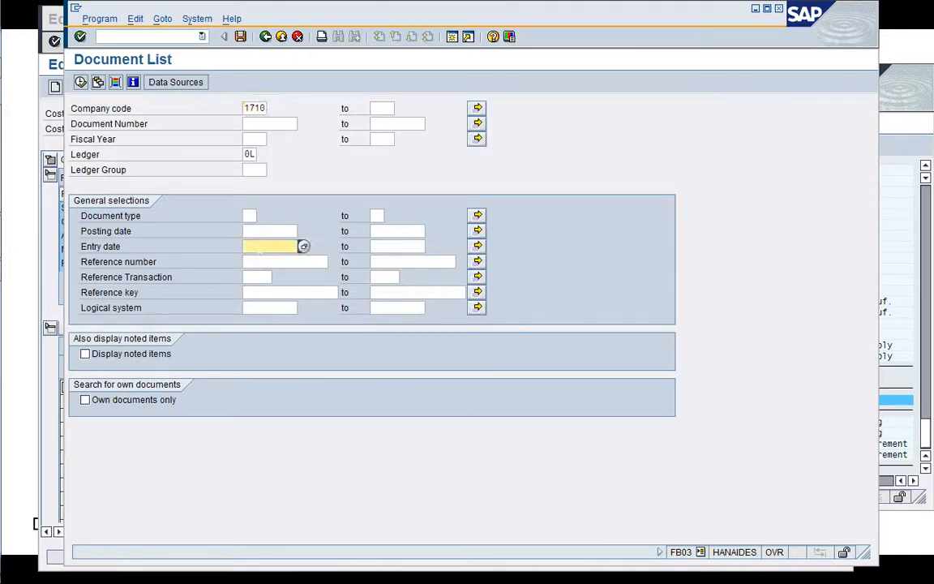
key("F4")
key("Return")
left_click(80, 82)
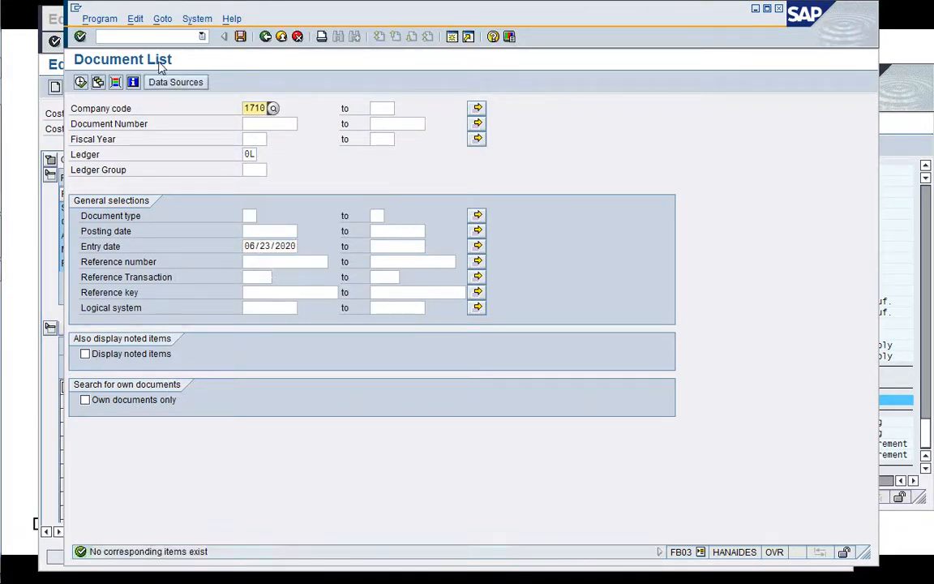
left_click(154, 37)
type("/i")
key("Return")
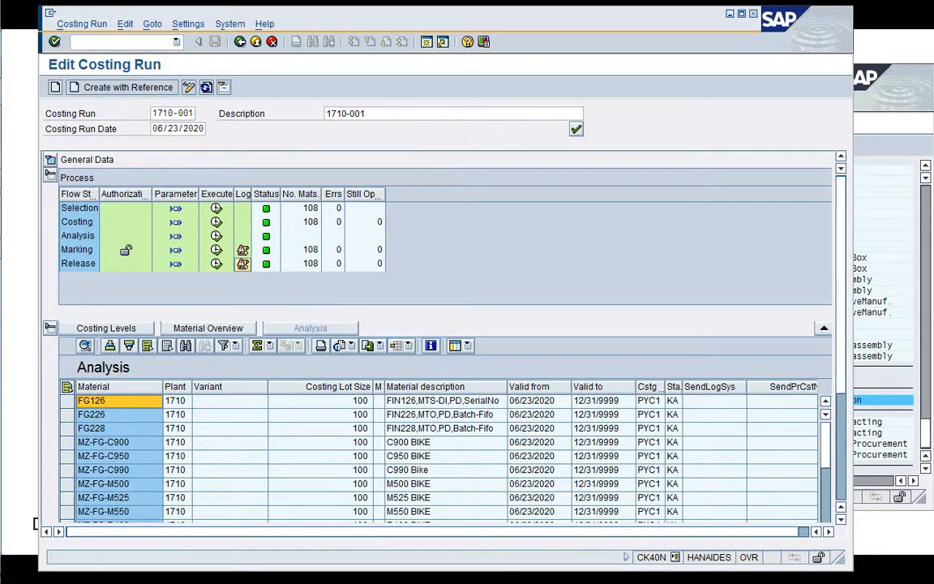
Start a new session and display material FG228 in MM03 with the preselected views and organizational levels.
left_click(427, 41)
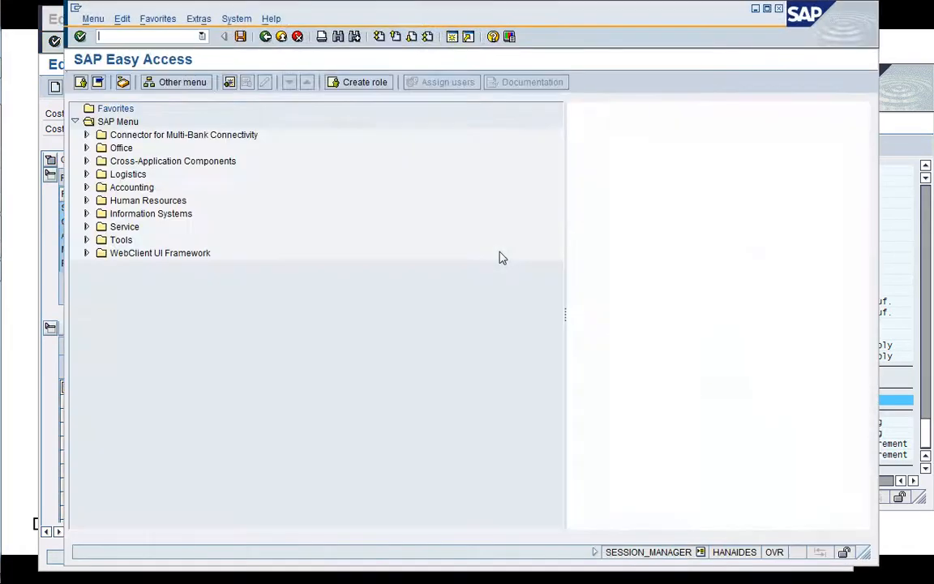
type("/nMM")
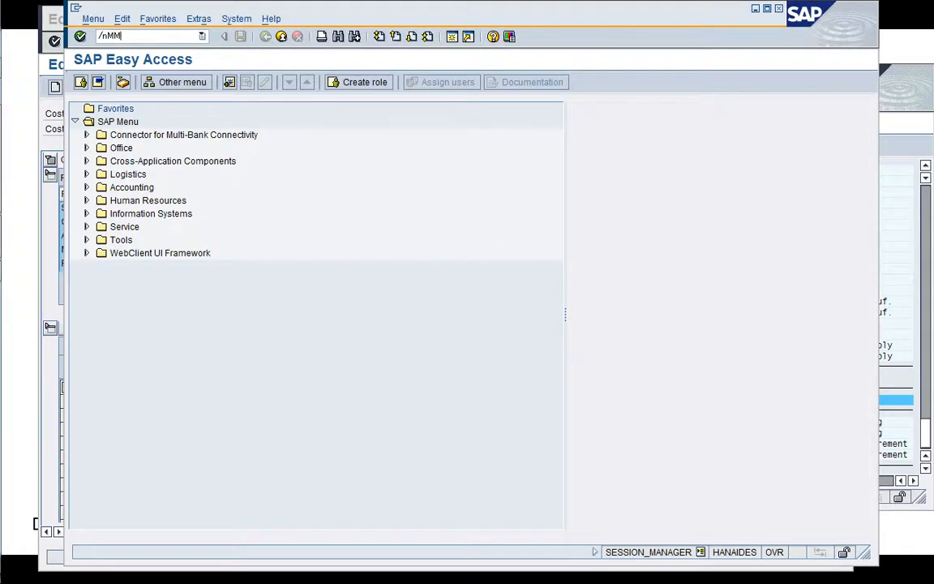
type("03")
key("Return")
key("Return")
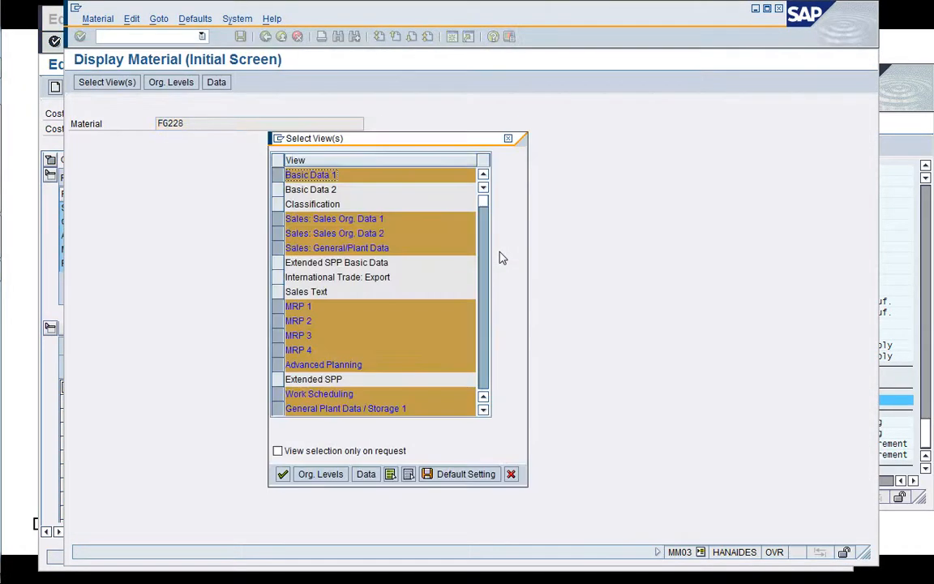
key("Return")
key("Return")
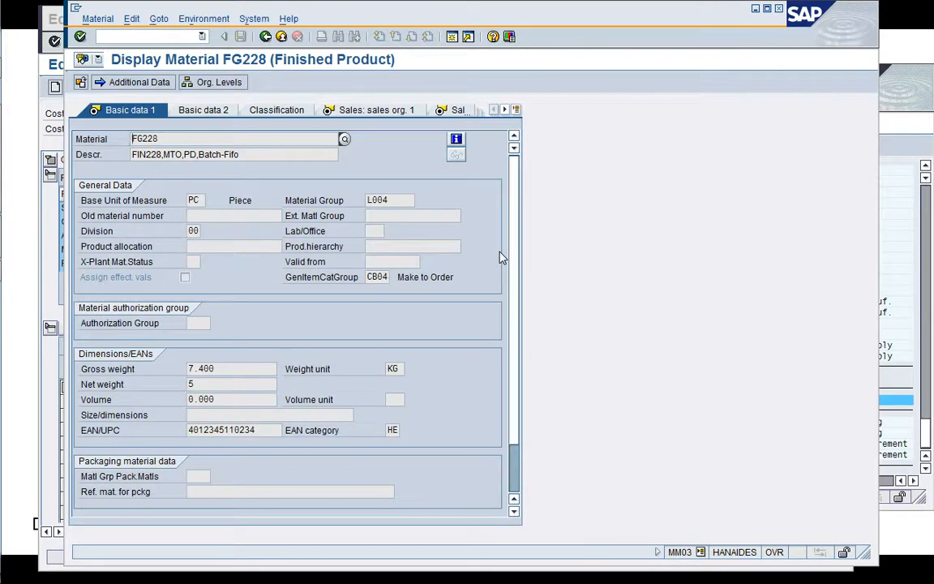
Display FG228's current cost estimate from the Costing 2 view, narrowing the Resource column of its itemization, and leave it.
left_click(517, 110)
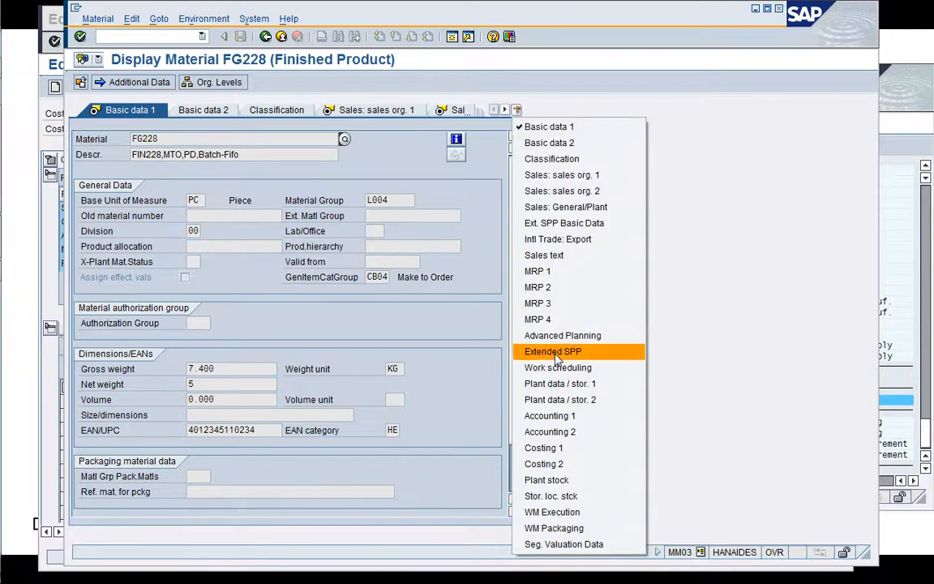
left_click(557, 465)
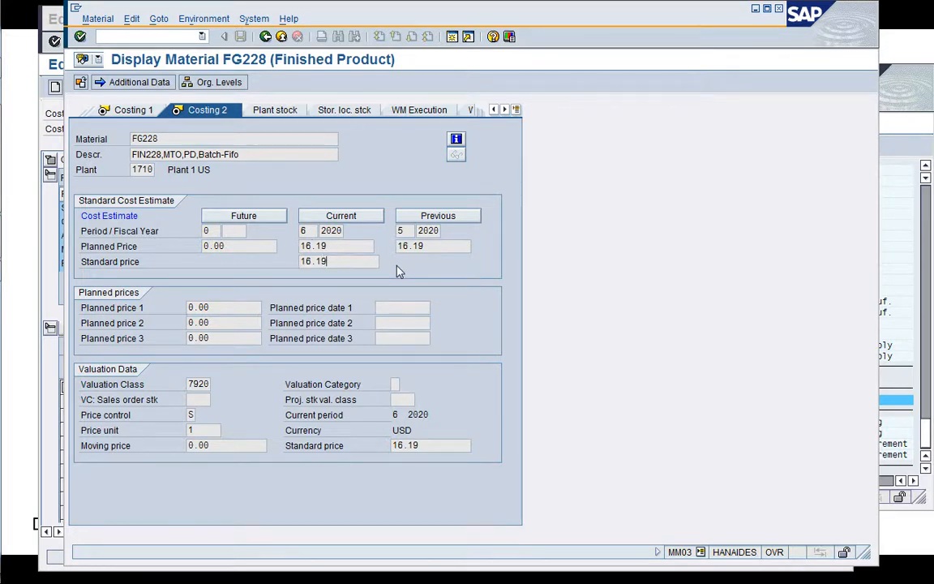
left_click(354, 217)
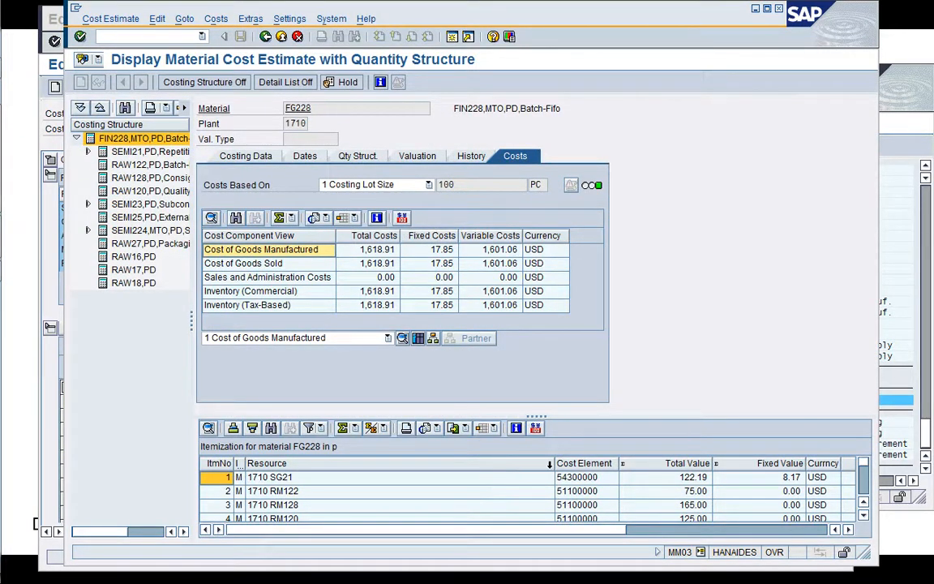
left_click_drag(554, 465, 342, 463)
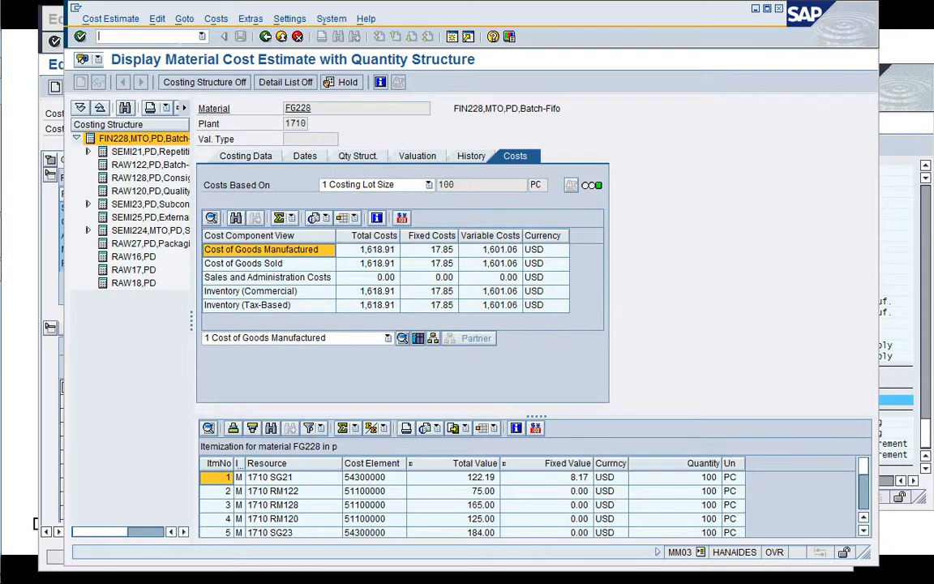
key("Return")
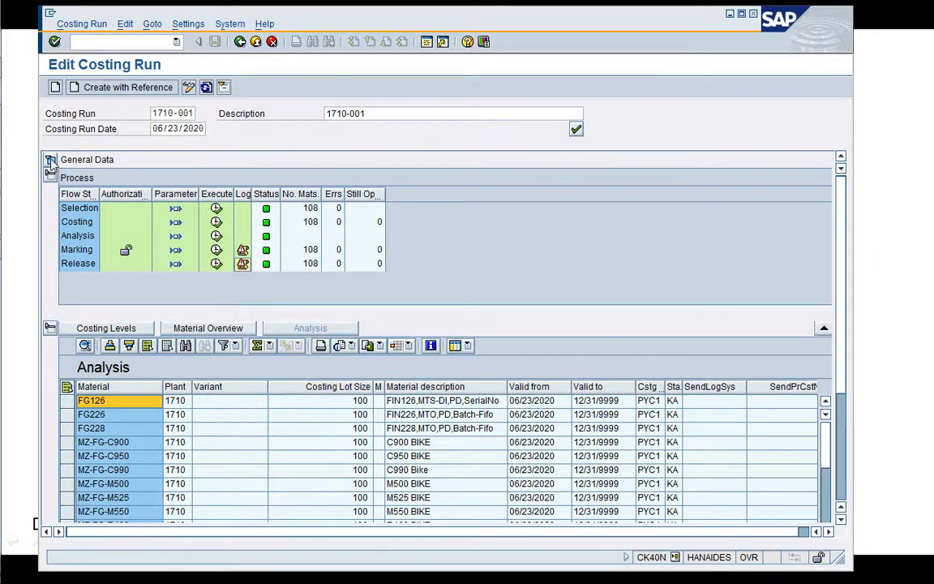
Check the costing and valuation dates in the general data of costing run 1710-001, and leave the costing run.
left_click(50, 162)
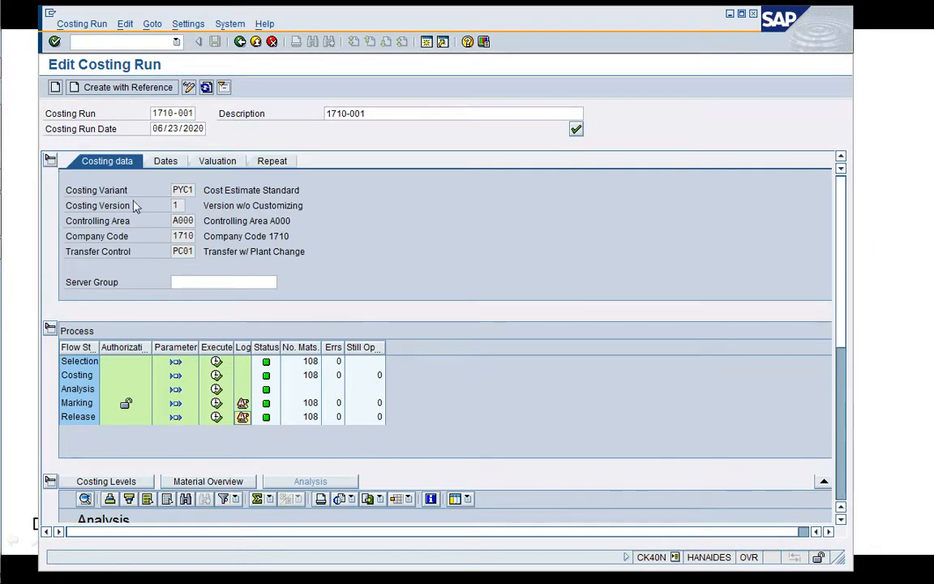
left_click(161, 155)
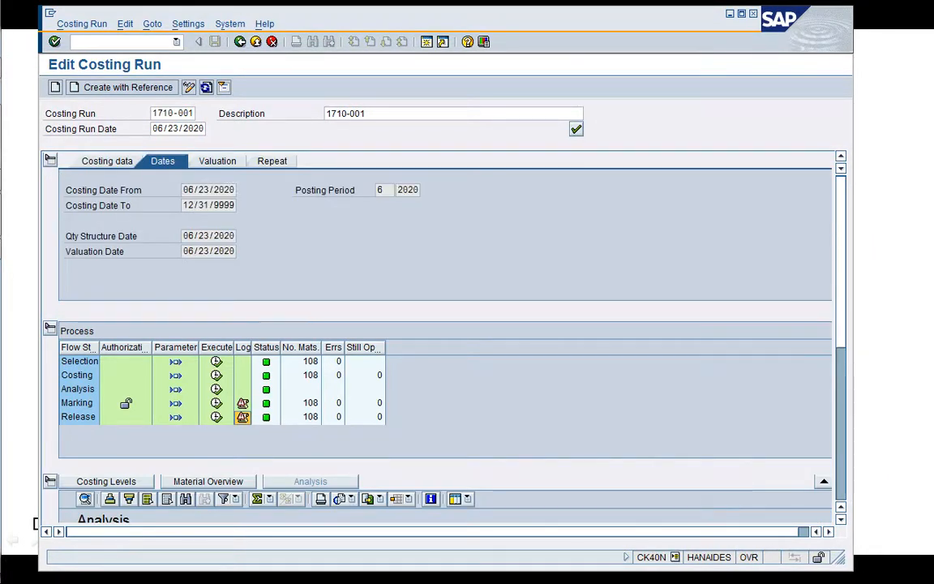
left_click_drag(234, 190, 176, 192)
left_click(185, 191)
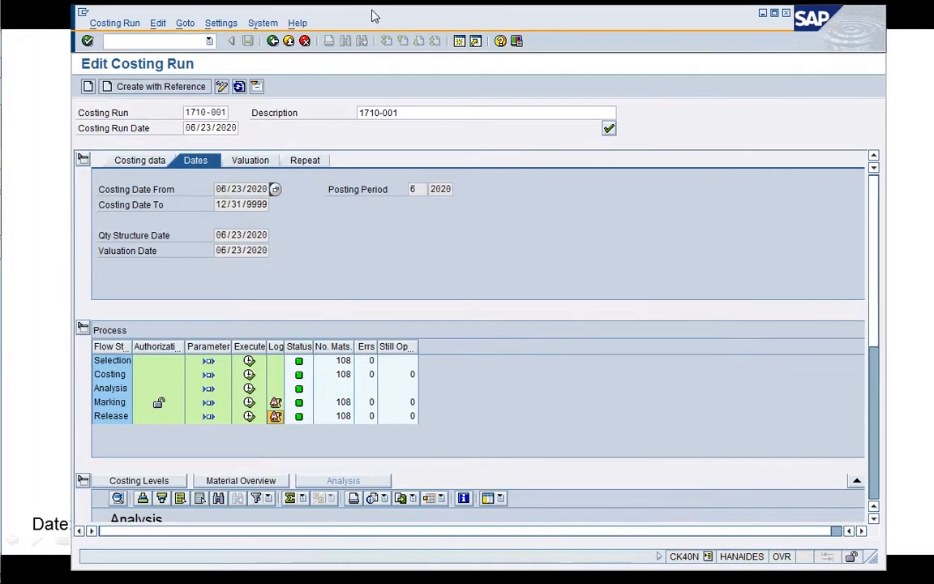
left_click(253, 42)
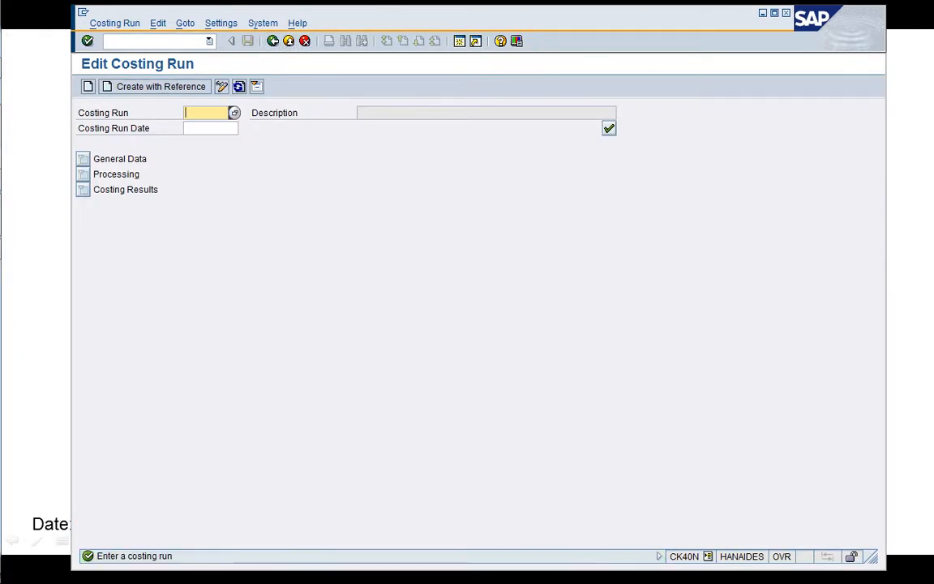
left_click(286, 43)
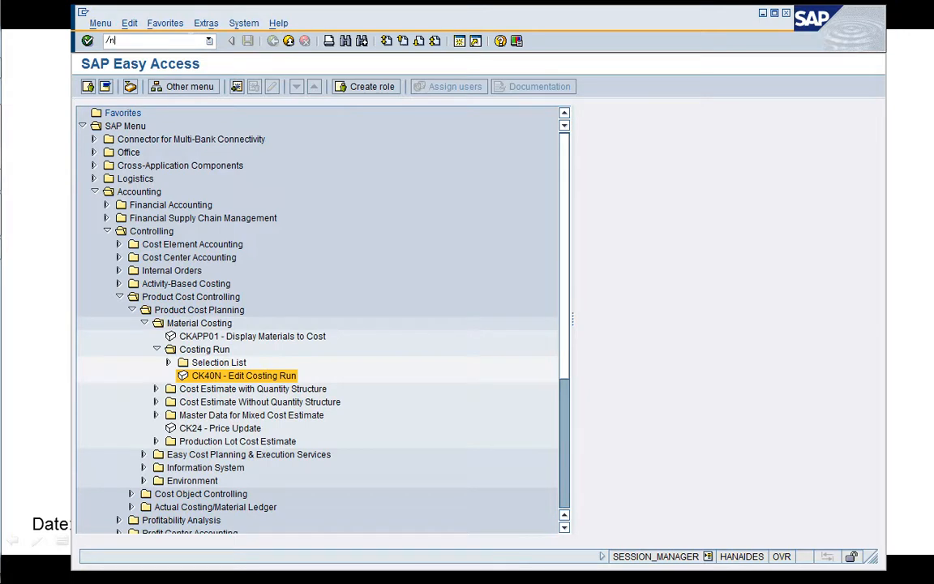
Open table KEKO in SE16 and set its Costing Date selection to 06/01/2020.
type("/nSE16")
key("Return")
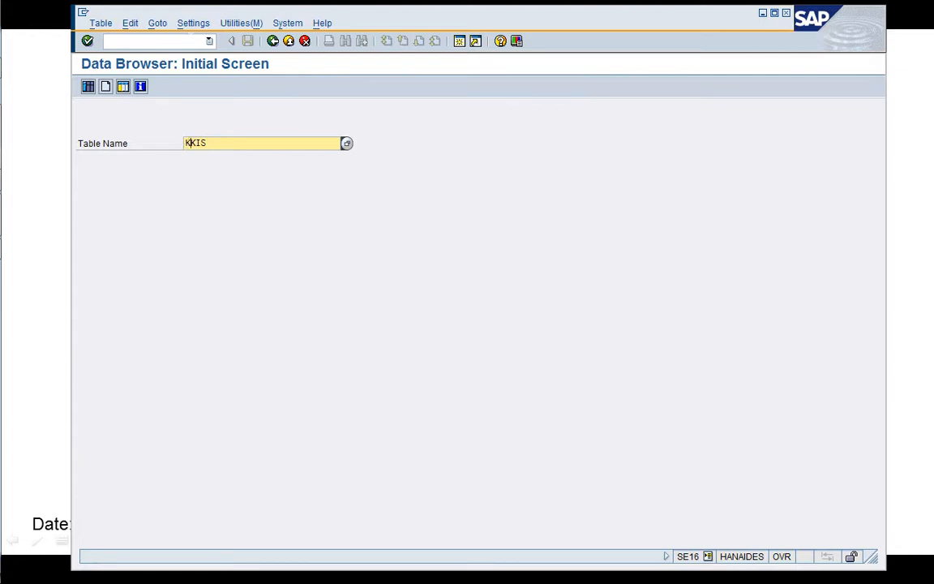
key("Return")
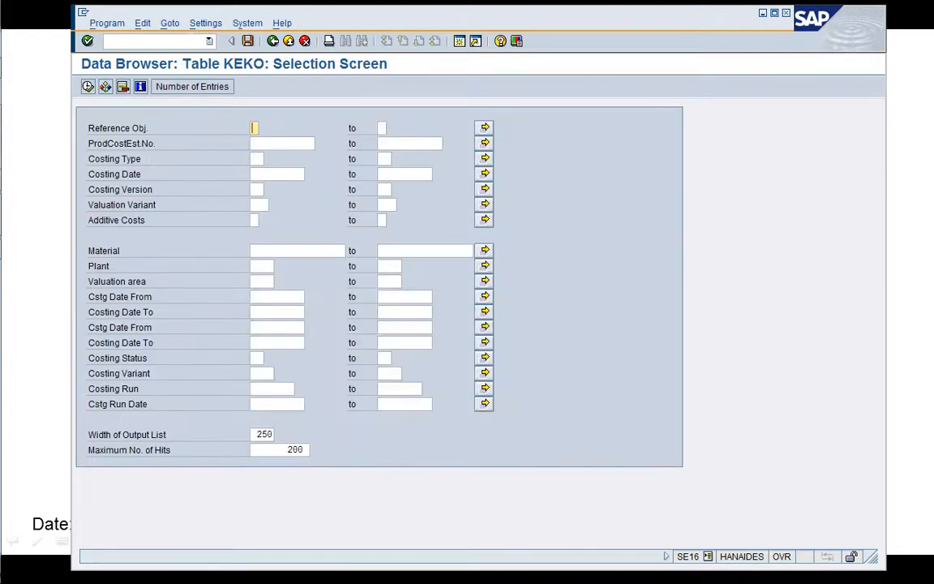
key("Down")
key("Down")
key("Down")
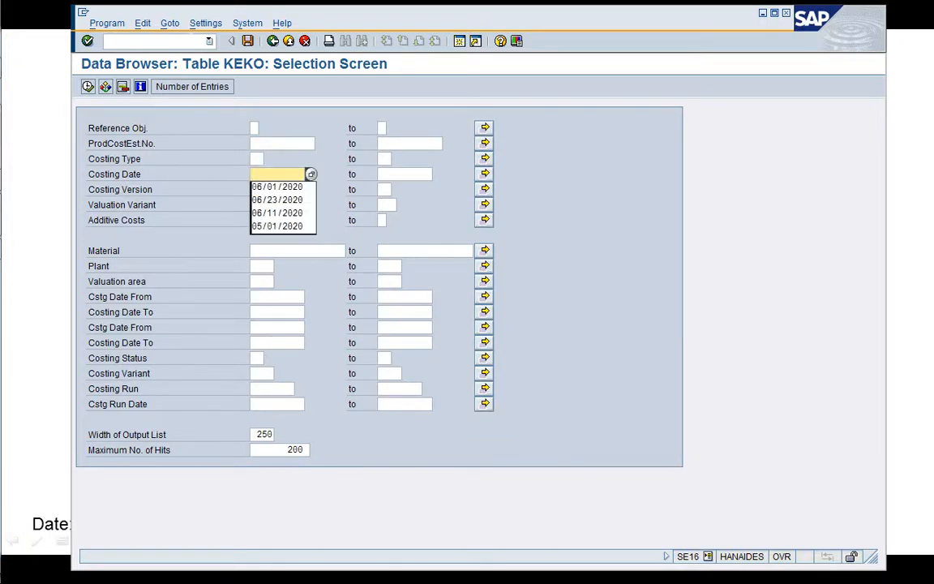
key("Down")
key("Return")
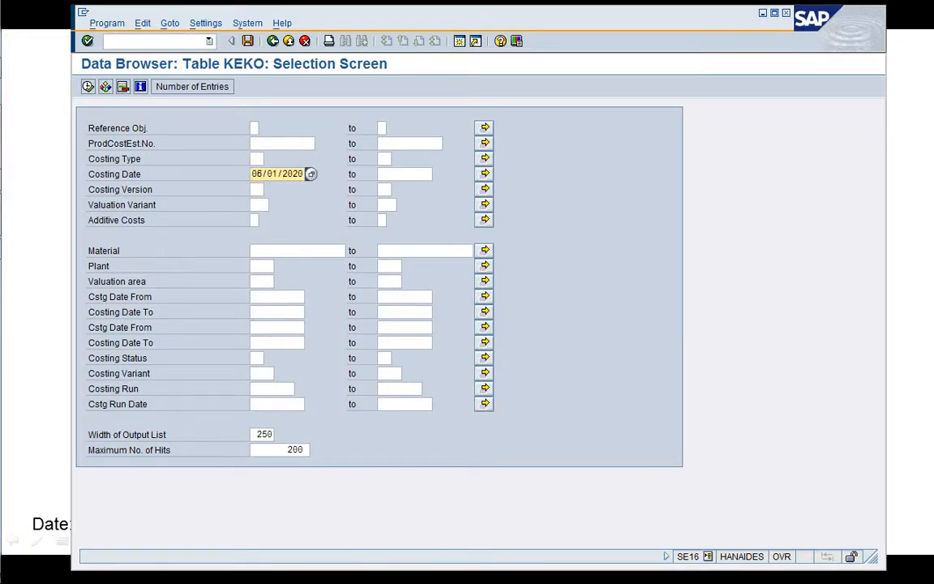
Restrict the KEKO selection to plant 1710 and list the matching entries.
left_click(262, 282)
left_click(261, 266)
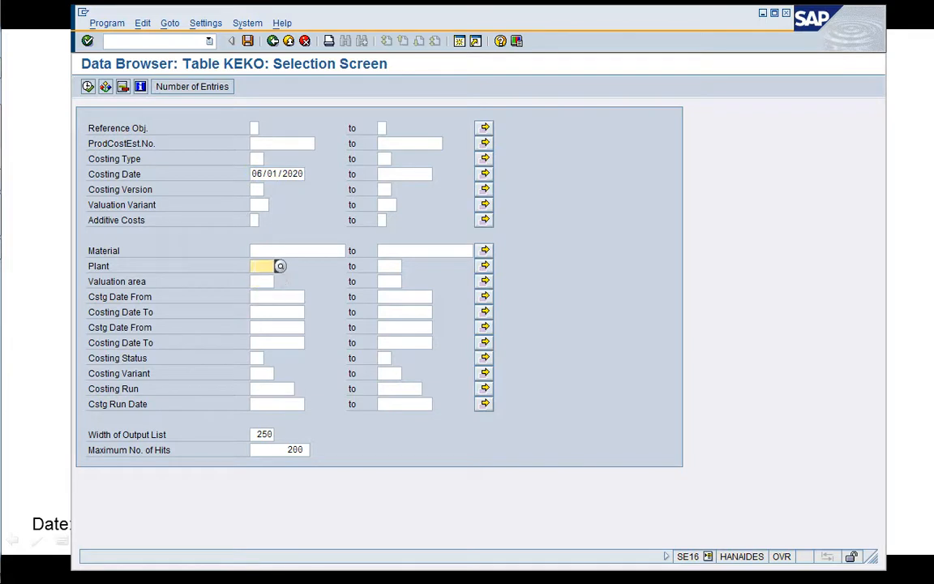
type("1710")
key("Return")
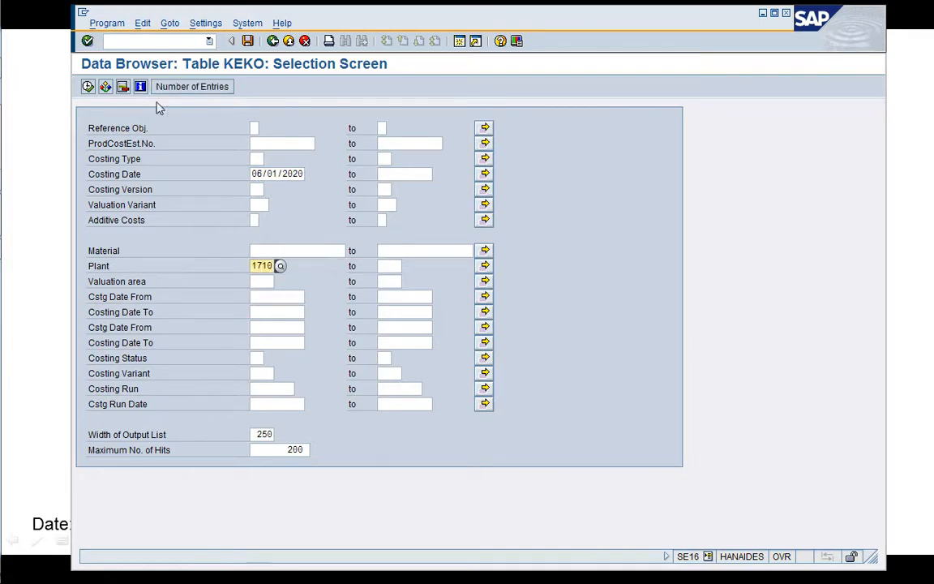
left_click(89, 86)
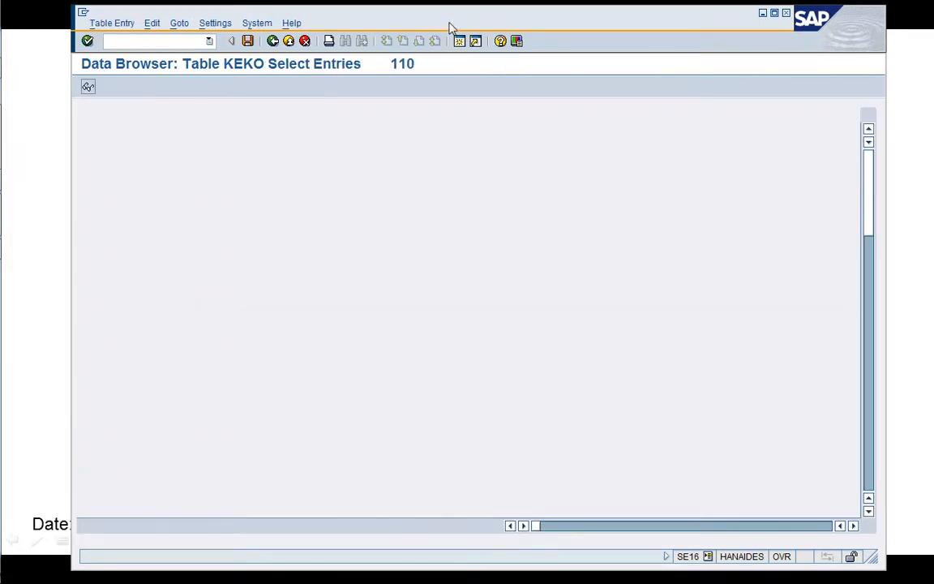
left_click_drag(451, 18, 422, 19)
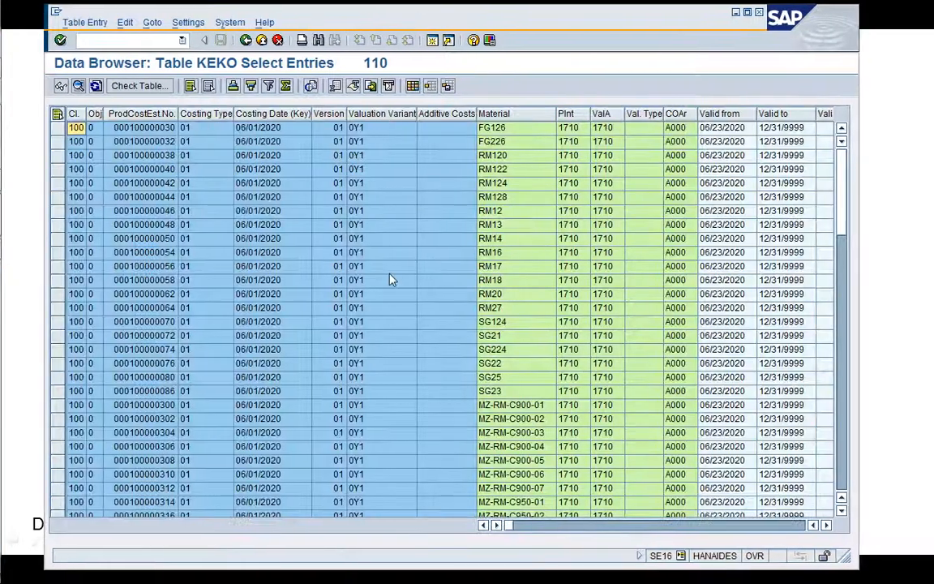
Narrow the Valuation Variant column of the KEKO list and examine the columns from Material to controlling area.
left_click_drag(416, 114, 384, 120)
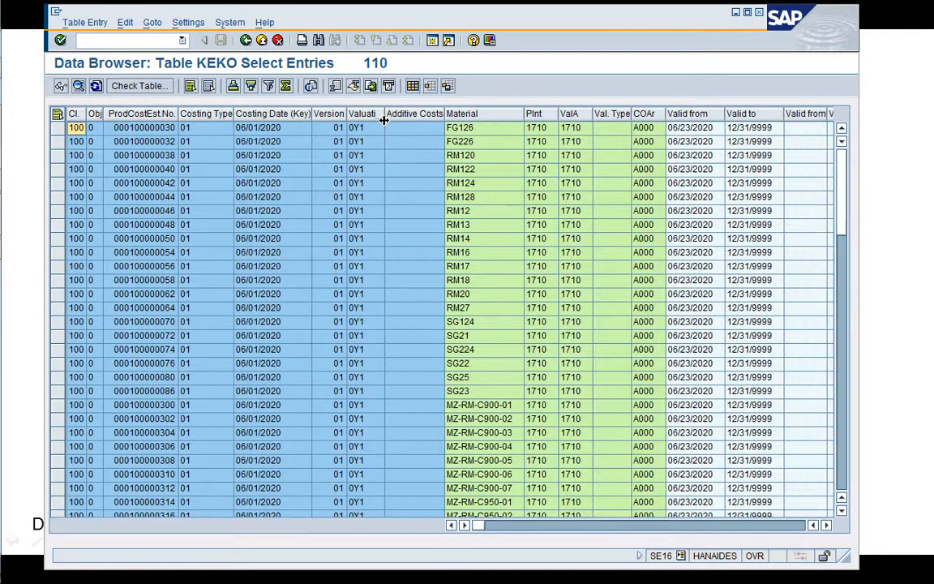
left_click(354, 172)
left_click(519, 406)
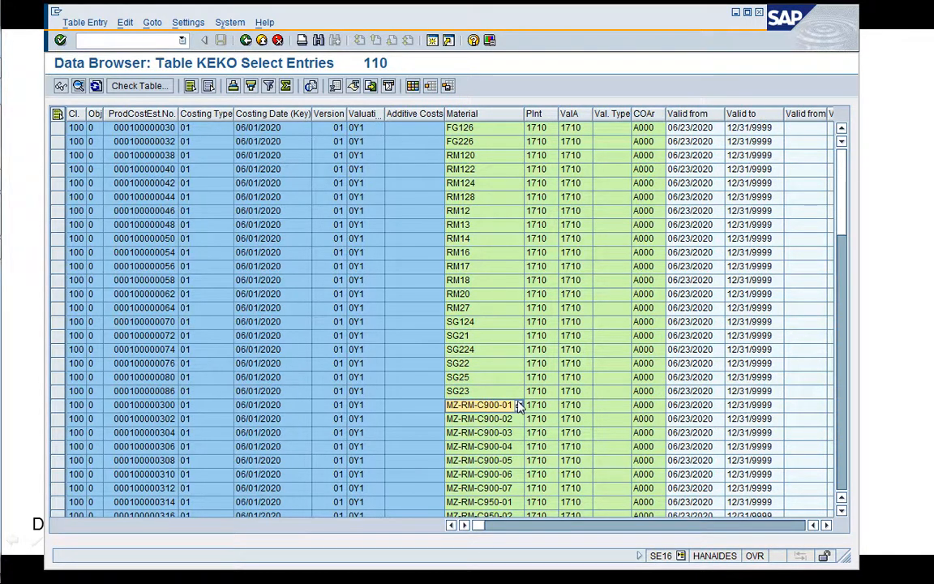
key("Tab")
key("Tab")
key("Tab")
key("Tab")
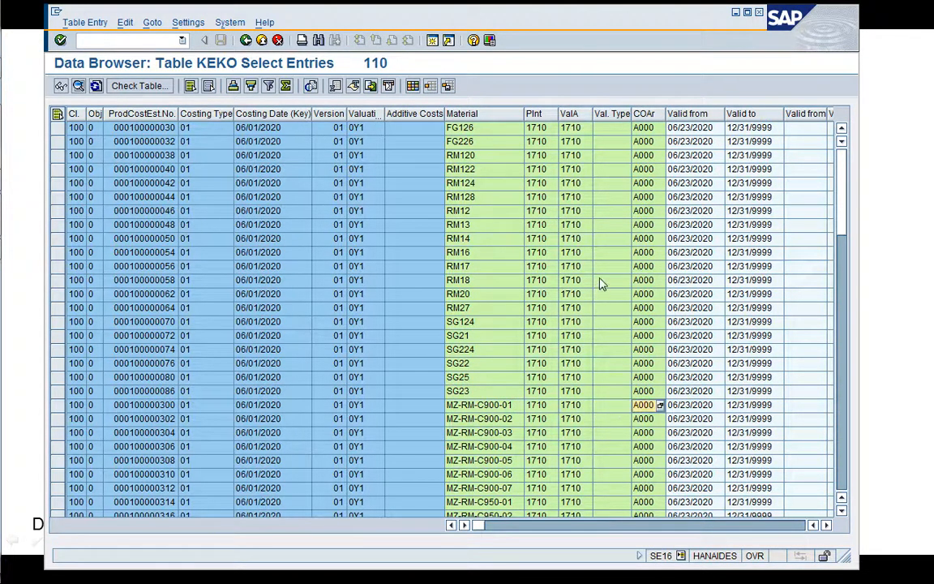
Examine the further KEKO columns, from the validity dates through BOM, routing group and costing lot size to the costing status.
left_click(707, 212)
key("Tab")
key("Tab")
key("Tab")
key("Tab")
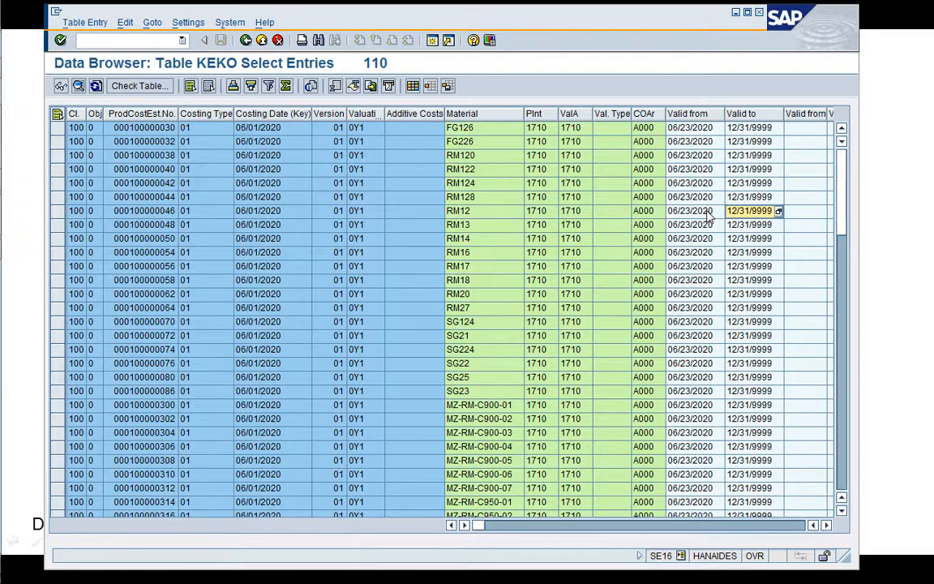
key("Tab")
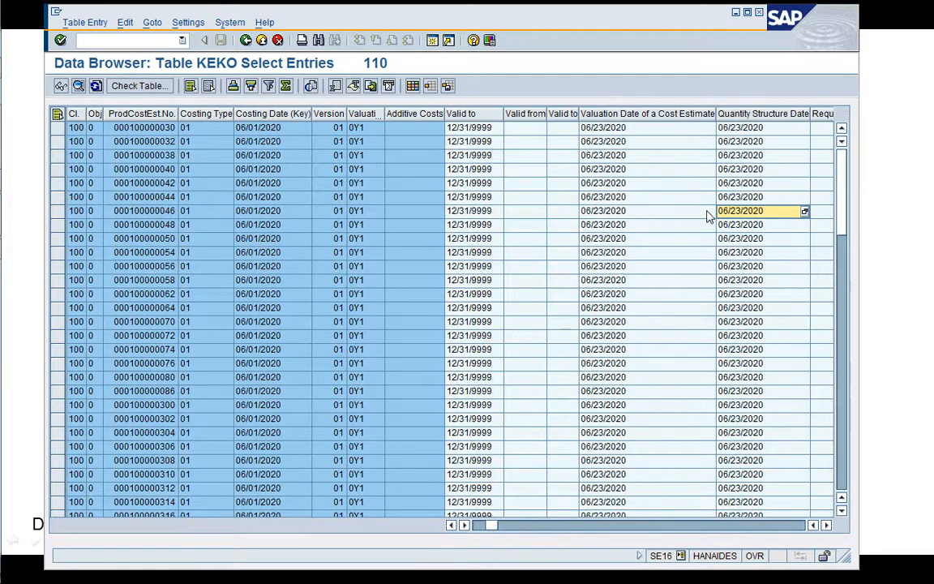
key("Tab")
key("Tab")
key("Tab")
key("Tab")
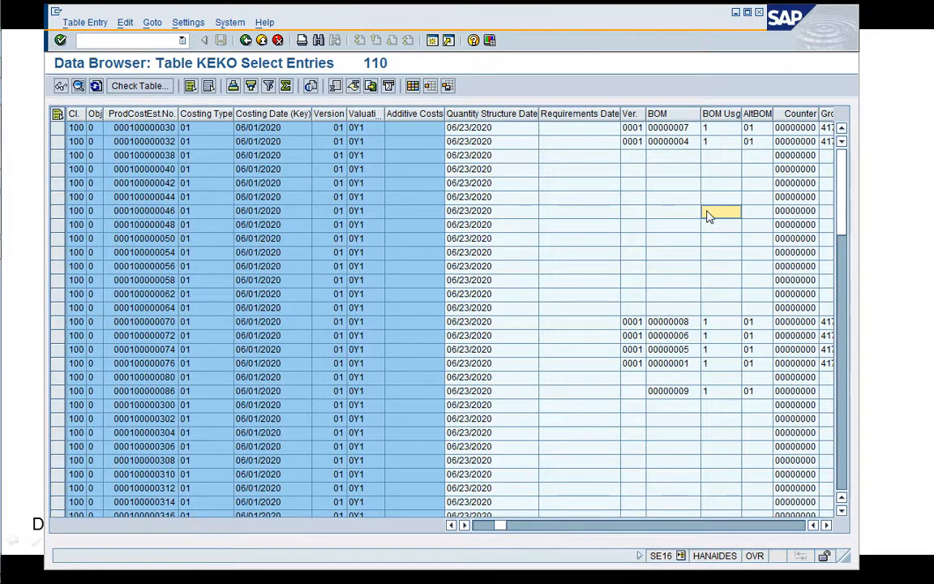
key("Tab")
key("Tab")
key("Tab")
key("Tab")
key("Tab")
key("Tab")
key("Tab")
key("Tab")
key("Tab")
key("Tab")
key("Tab")
key("Tab")
key("Tab")
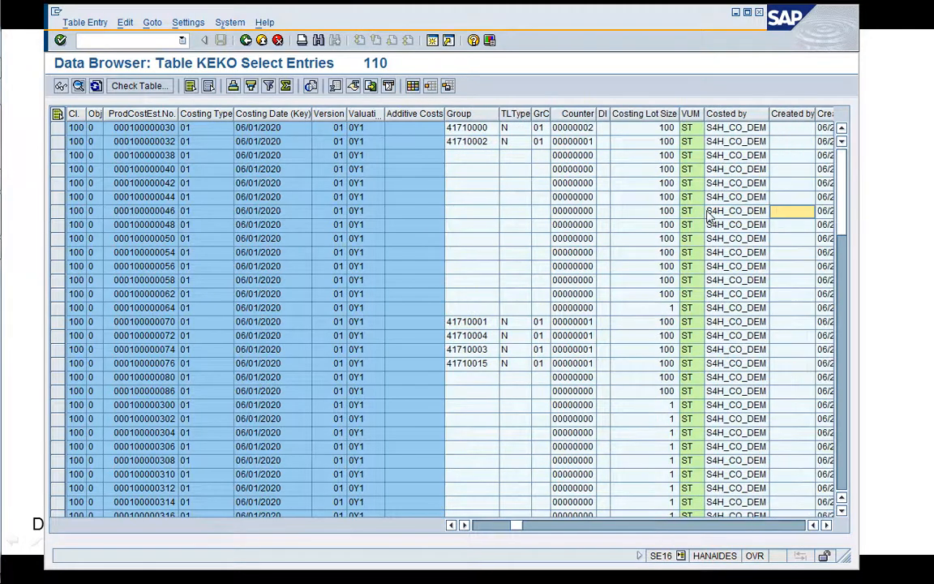
key("Tab")
key("Tab")
key("Tab")
key("Tab")
key("Tab")
key("Tab")
key("Tab")
key("Tab")
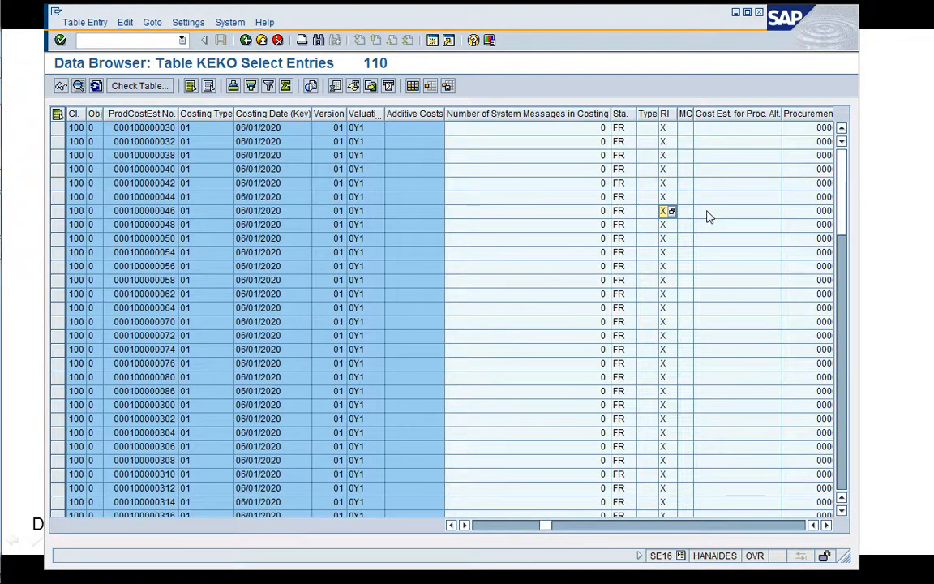
Examine the KEKO columns from the procurement alternative and special procurement fields through costing sheet and costing variant to period and year.
key("Tab")
key("Tab")
key("Tab")
key("Tab")
key("Tab")
key("Tab")
key("Tab")
key("Tab")
key("Tab")
key("Tab")
key("Tab")
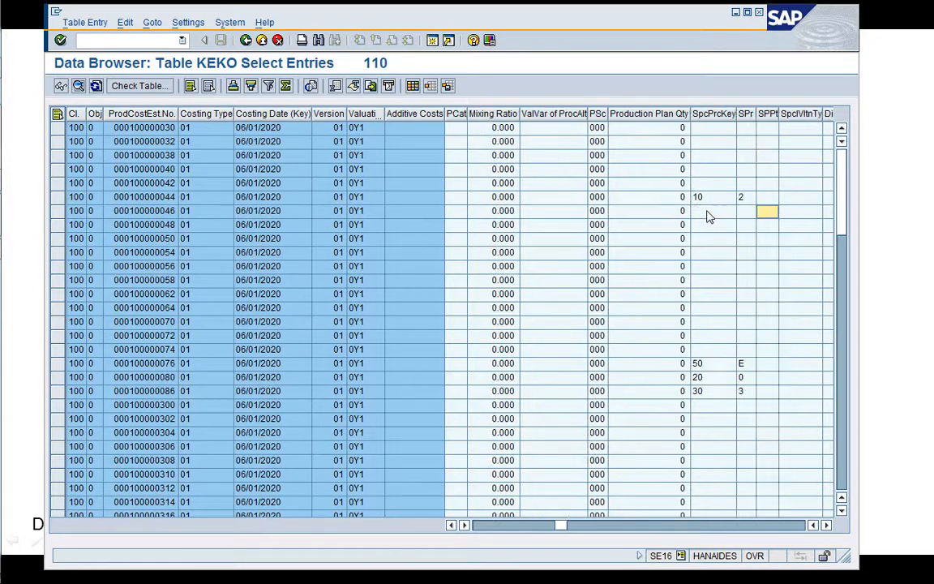
key("Tab")
key("Tab")
key("Tab")
key("Tab")
key("Tab")
key("Tab")
key("Tab")
key("Tab")
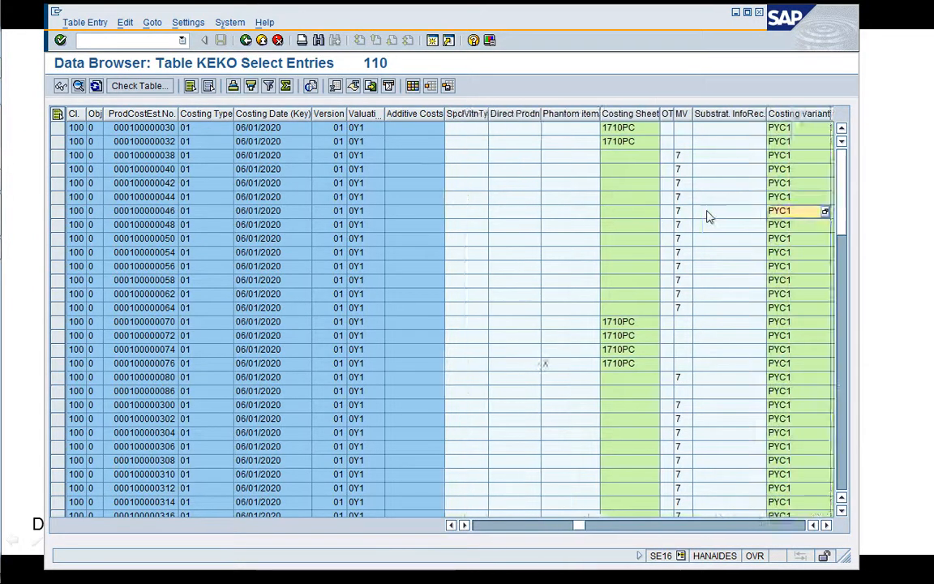
key("Tab")
key("Tab")
key("Tab")
key("Right")
key("Right")
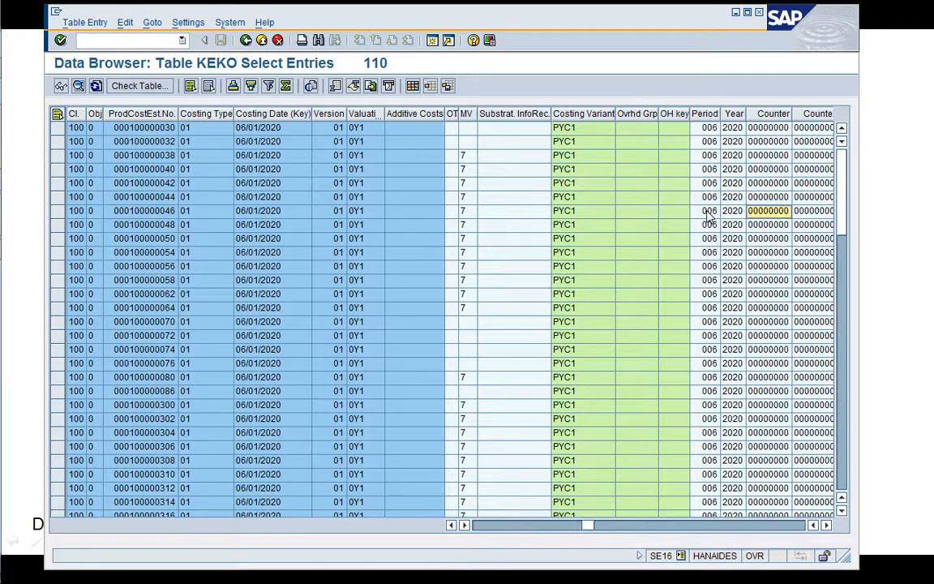
Examine the KEKO columns from the message counters through lot size and routing number to the cost estimate release and transfer control.
key("Right")
key("Right")
key("Right")
key("Right")
key("Right")
key("Right")
key("Right")
key("Right")
key("Right")
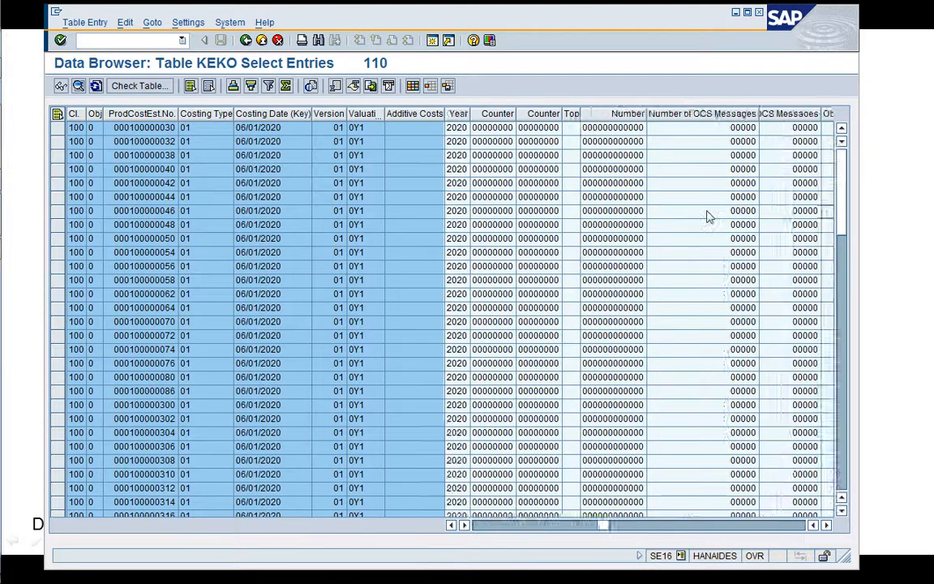
key("Right")
key("Right")
key("Right")
key("Right")
key("Right")
key("Right")
key("Right")
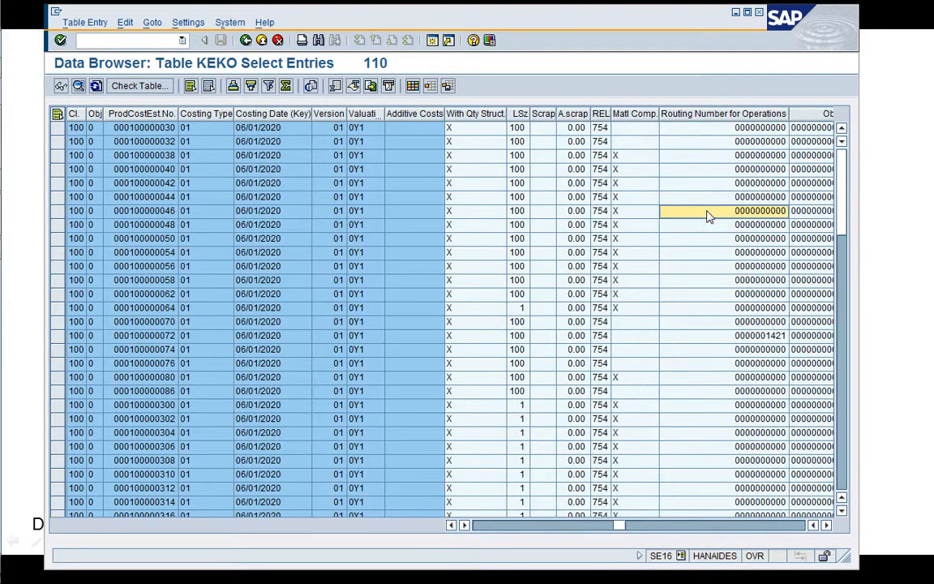
key("Right")
key("Right")
key("Right")
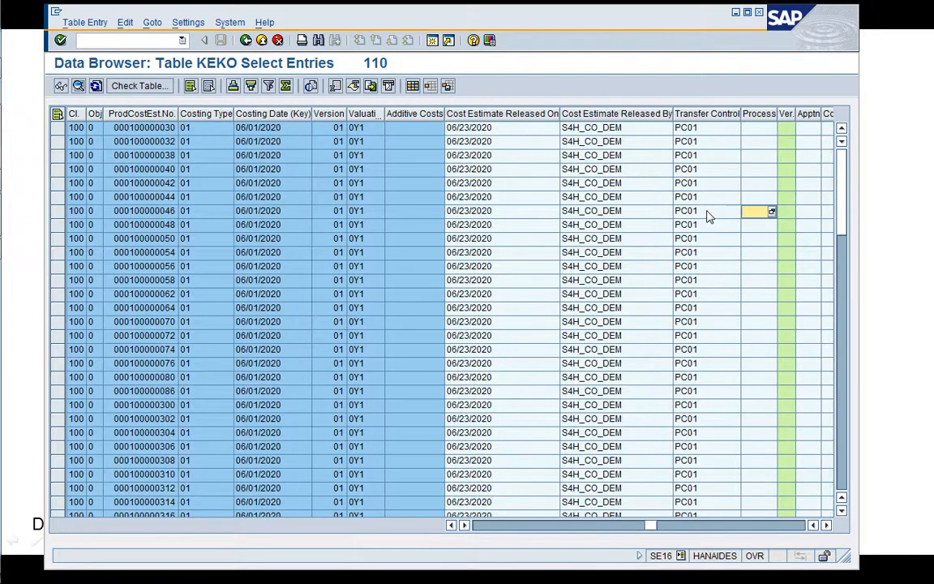
Examine the KEKO cost component structure columns, and return to the columns showing who marked and released the cost estimates.
key("Right")
key("Right")
key("Right")
key("Right")
key("Right")
key("Right")
key("Right")
key("Right")
key("Right")
key("Right")
key("Right")
key("Right")
key("Right")
key("Right")
key("Right")
key("Right")
key("Left")
key("Left")
key("Left")
key("Left")
key("Left")
key("Left")
key("Left")
key("Left")
key("Left")
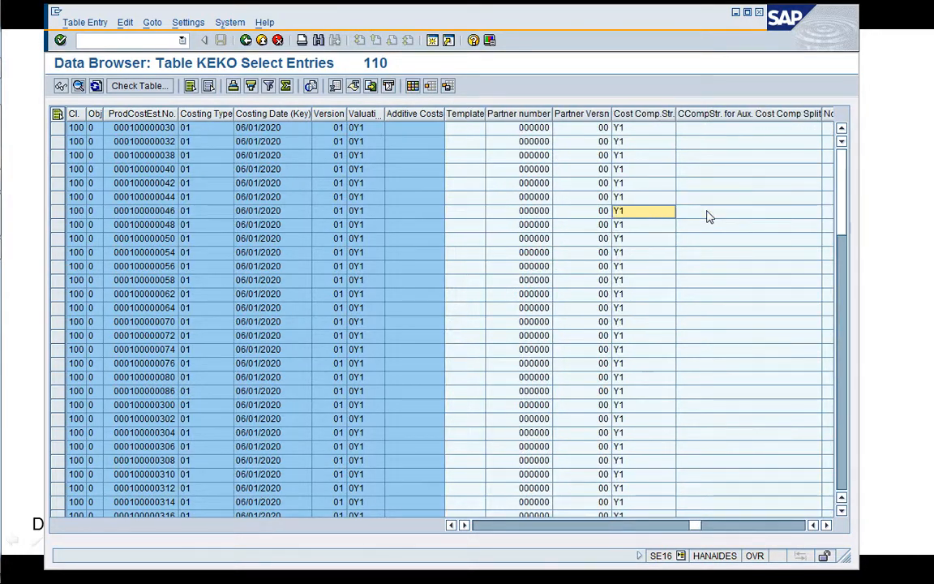
key("Left")
key("Left")
key("Left")
key("Left")
key("Left")
key("Left")
key("Left")
key("Left")
key("Left")
key("Left")
key("Left")
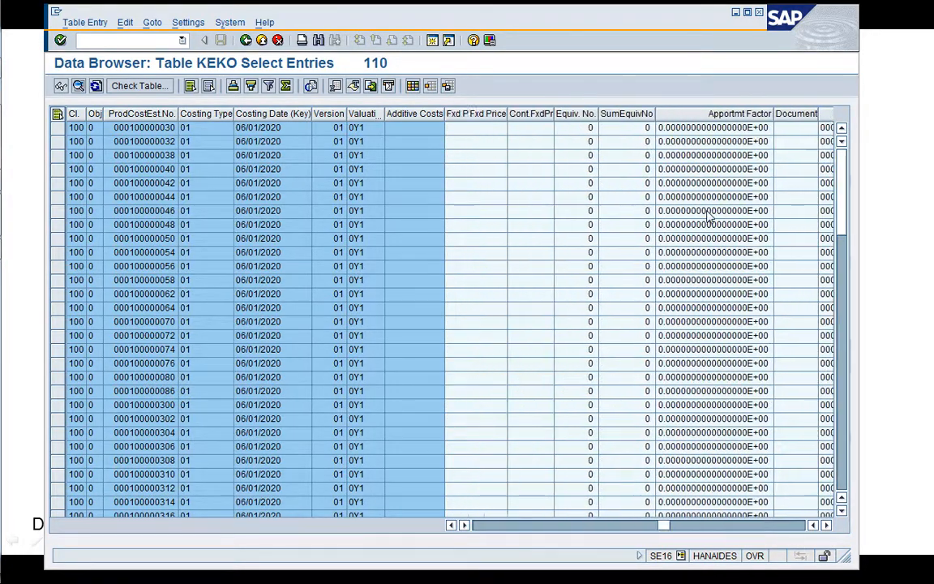
key("Left")
key("Left")
key("Left")
key("Left")
key("Left")
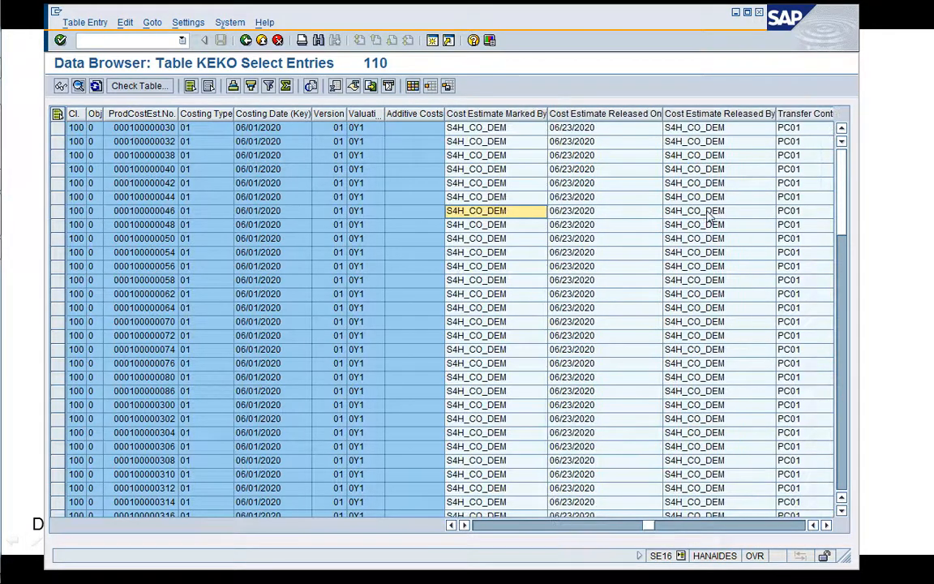
Examine the KEKO columns from profit center and currencies to the costing run name and date.
key("Right")
key("Right")
key("Right")
key("Right")
key("Right")
key("Right")
key("Right")
key("Right")
key("Right")
key("Right")
key("Right")
key("Right")
key("Right")
key("Right")
key("Right")
key("Right")
key("Right")
key("Right")
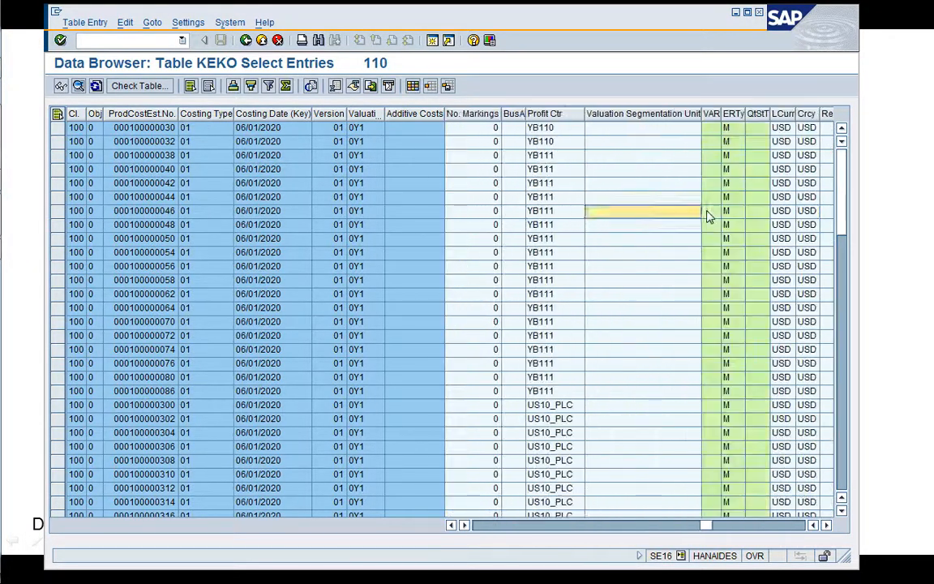
key("Right")
key("Right")
key("Right")
key("Right")
key("Right")
key("Right")
key("Right")
key("Right")
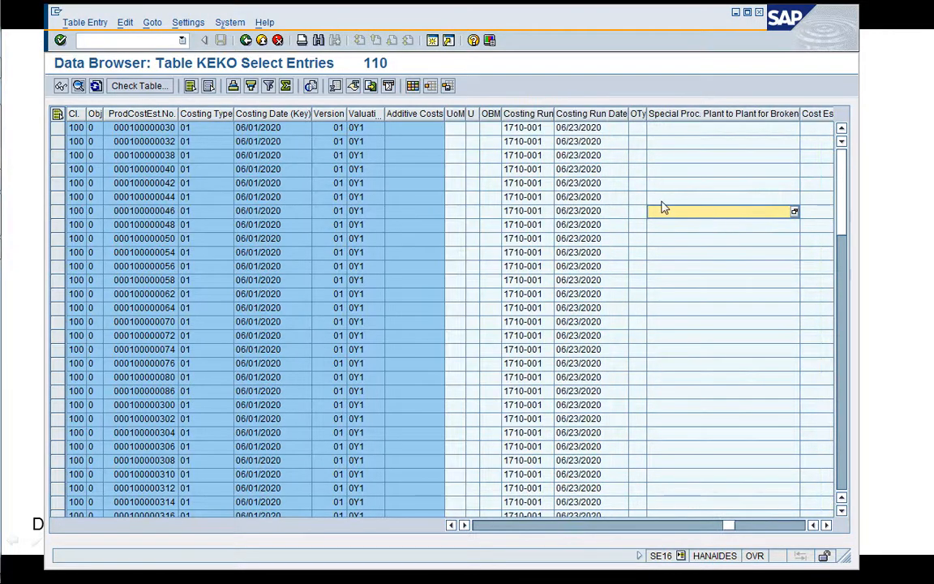
left_click(534, 214)
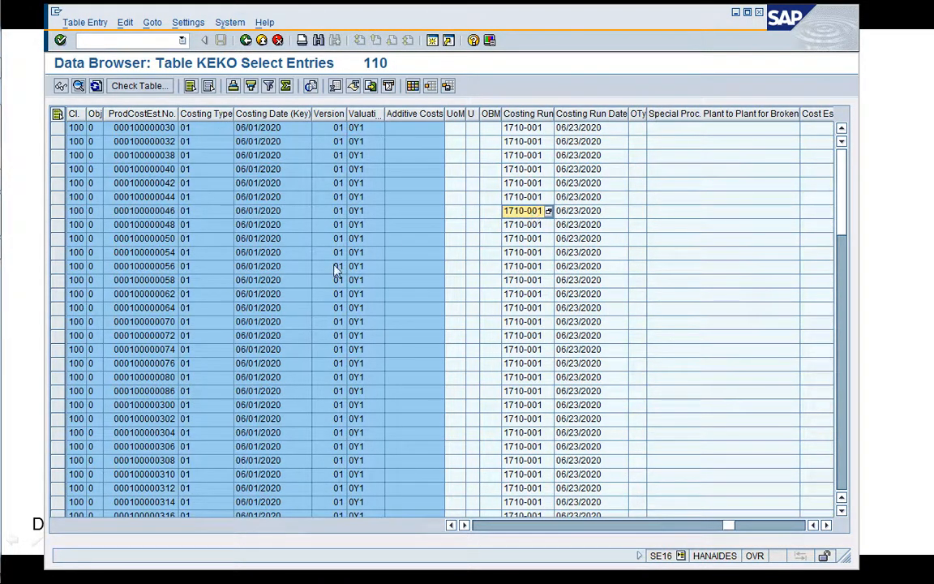
Review the Costing Date (Key) and Valuation Variant key columns of the KEKO entries beside their costing run columns.
left_click(289, 268)
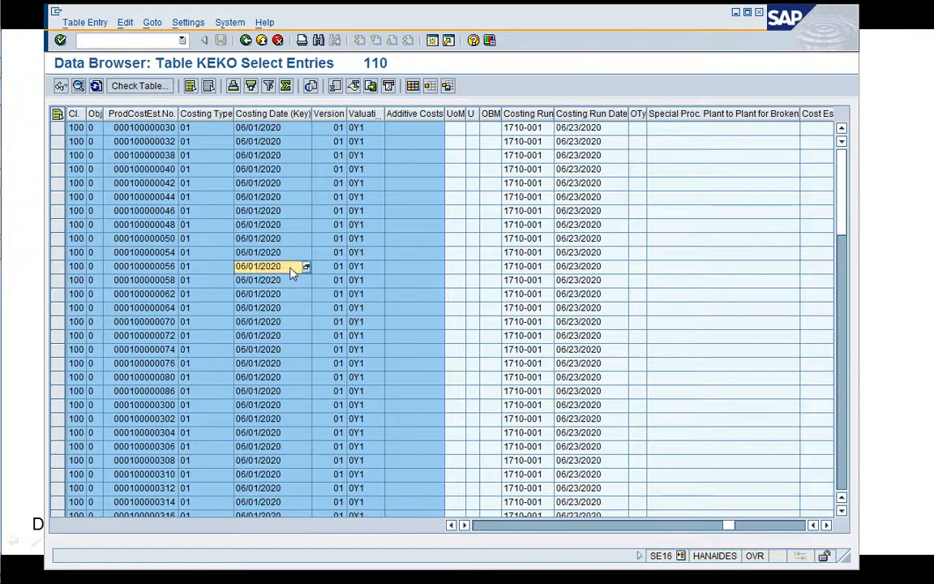
left_click(280, 322)
left_click(354, 280)
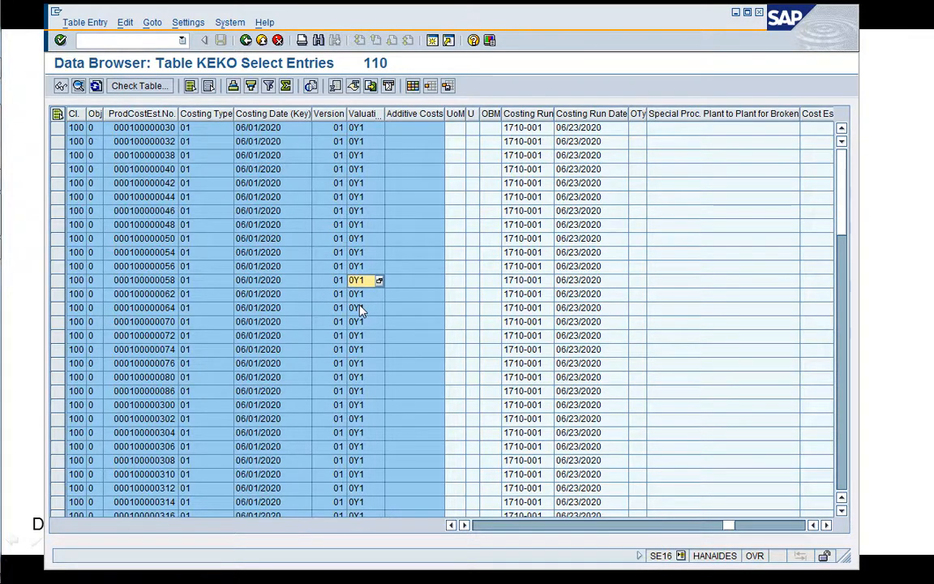
left_click(359, 254)
left_click(363, 229)
left_click(369, 200)
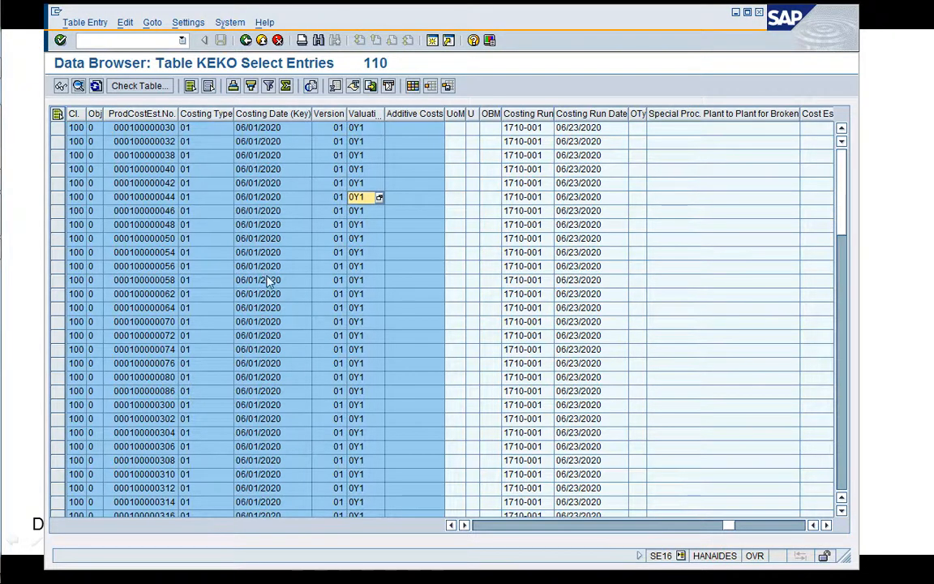
left_click(364, 241)
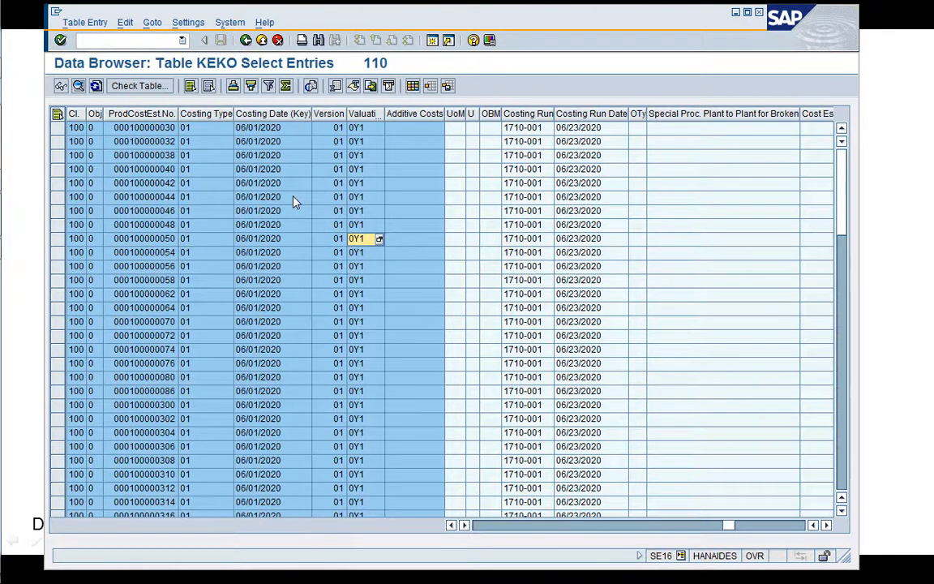
left_click(268, 197)
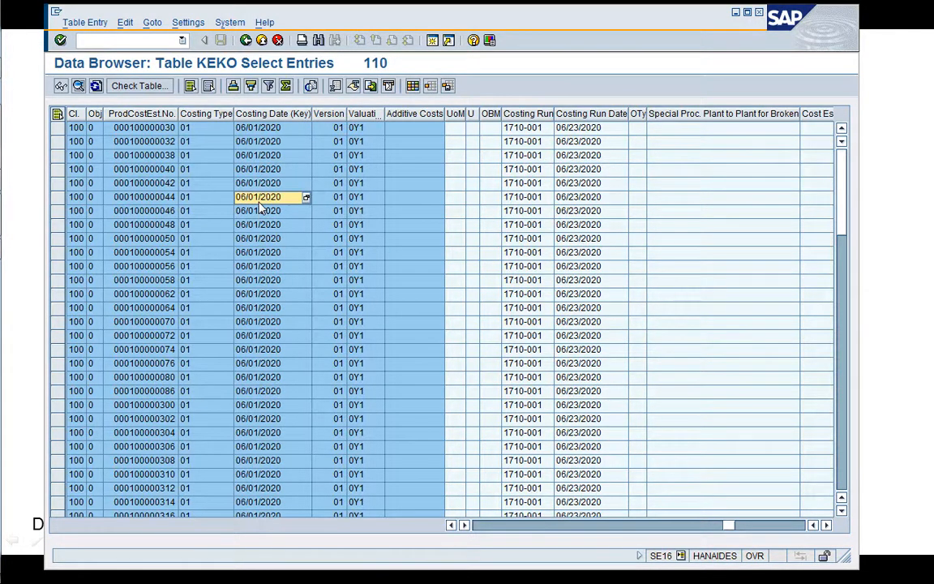
left_click(359, 253)
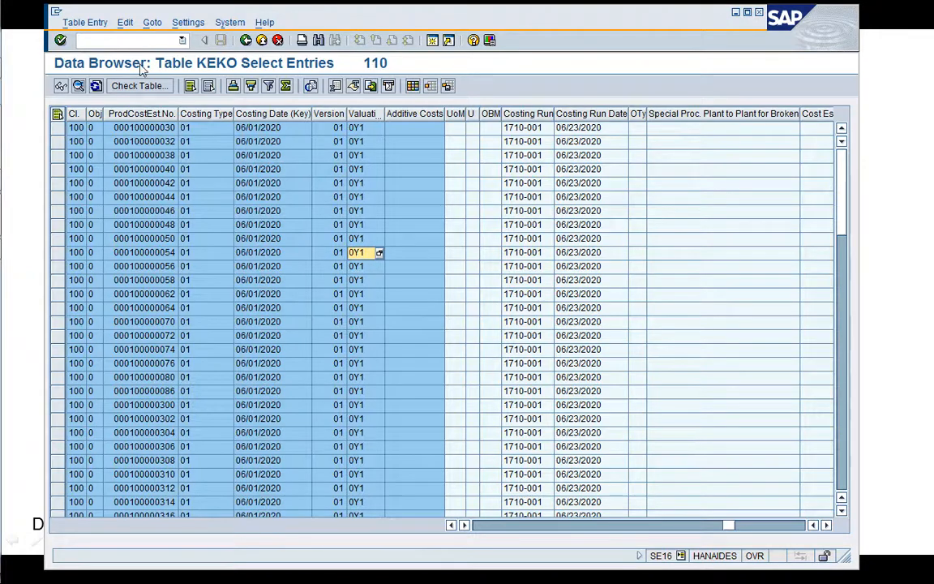
Leave the KEKO table display with the transaction command /n.
left_click(141, 39)
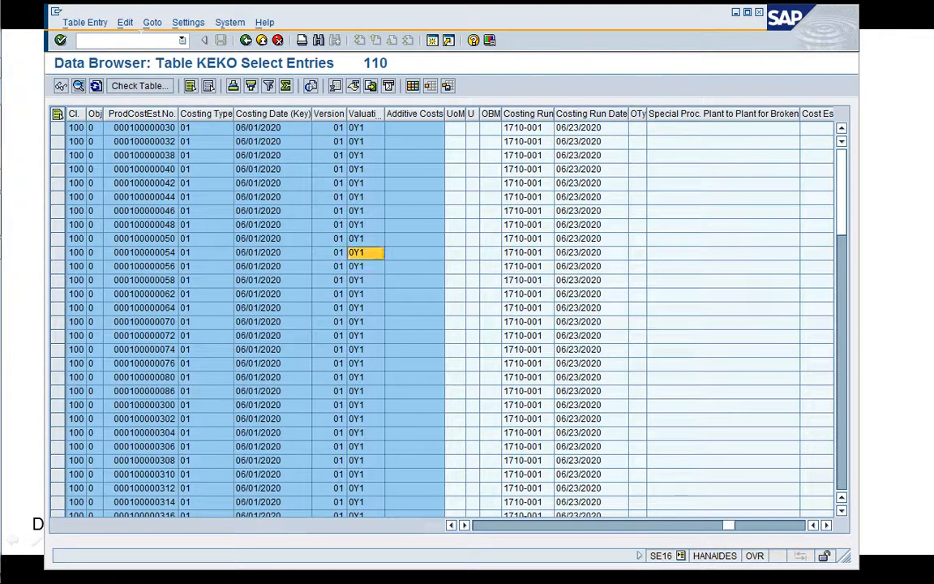
type("/n")
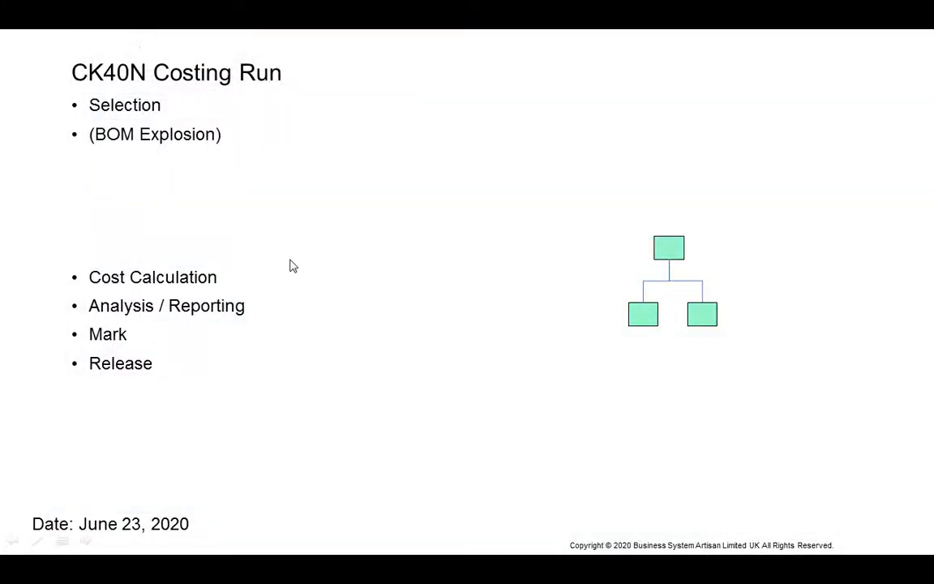
left_click(368, 271)
left_click(368, 271)
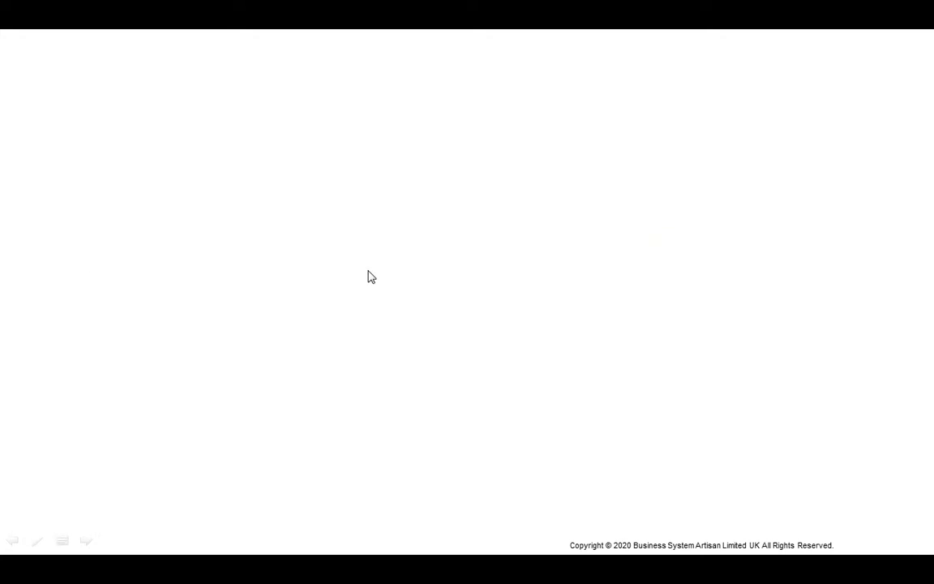
left_click(369, 273)
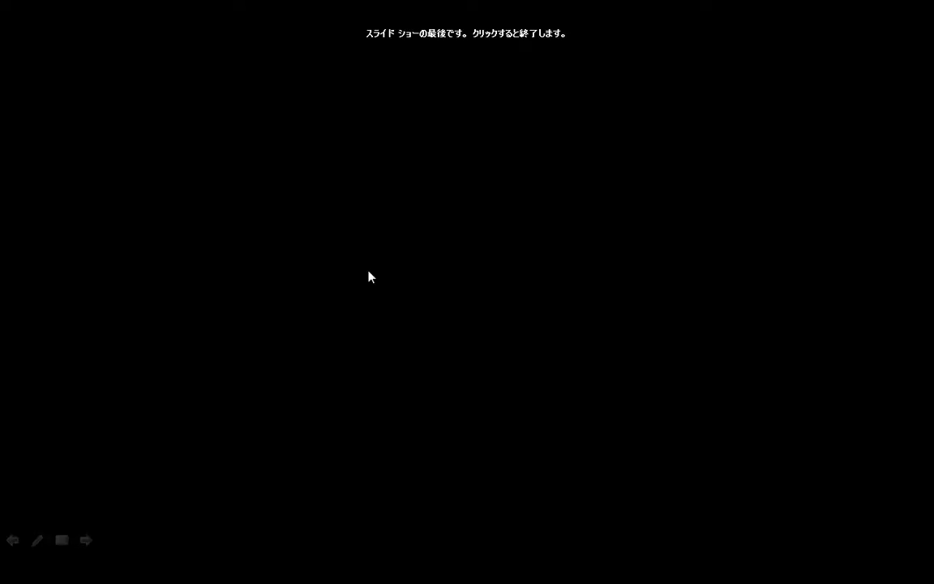
key("Left")
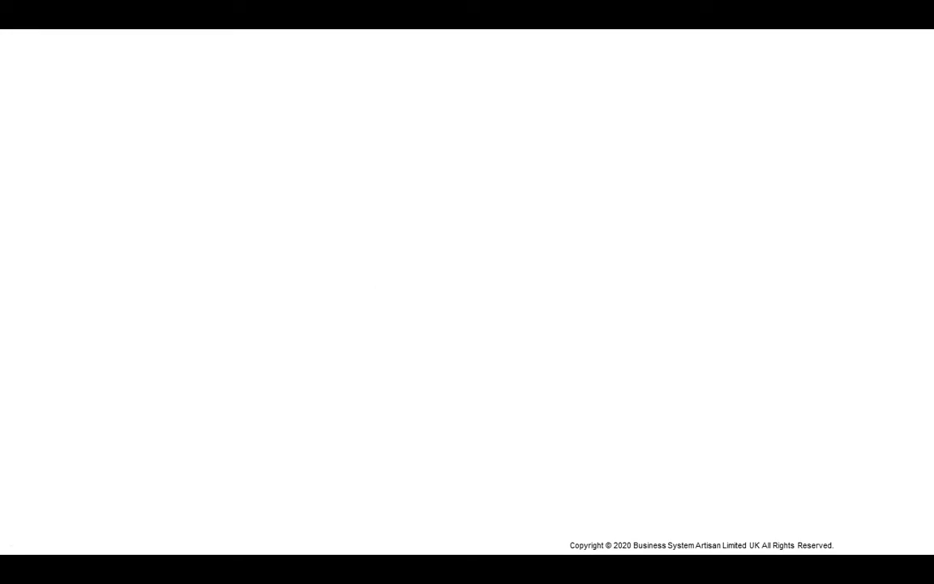